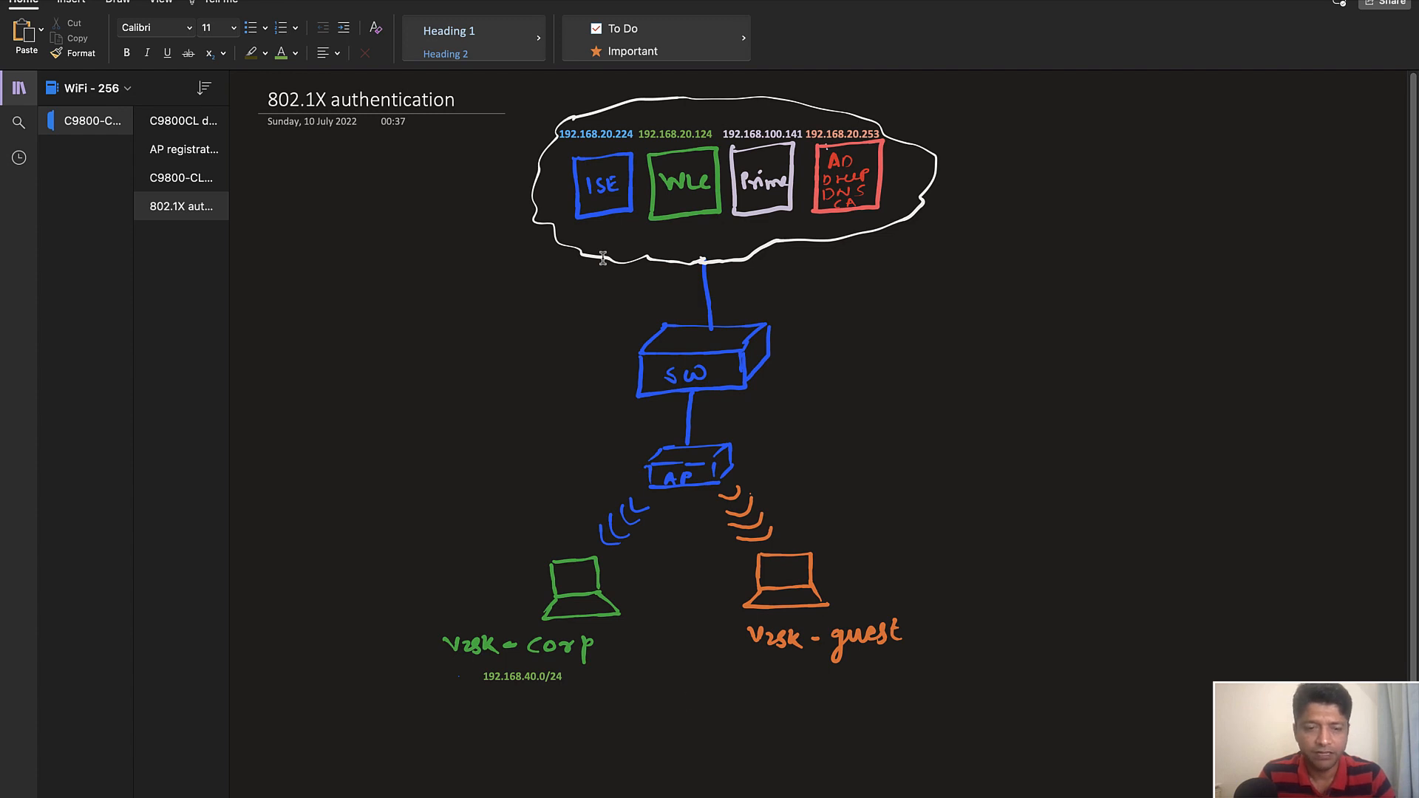
# Change the subnet label under the v2sk-corp laptop to 192.168.50.0/24 in the network diagram
pyautogui.click(537, 677)
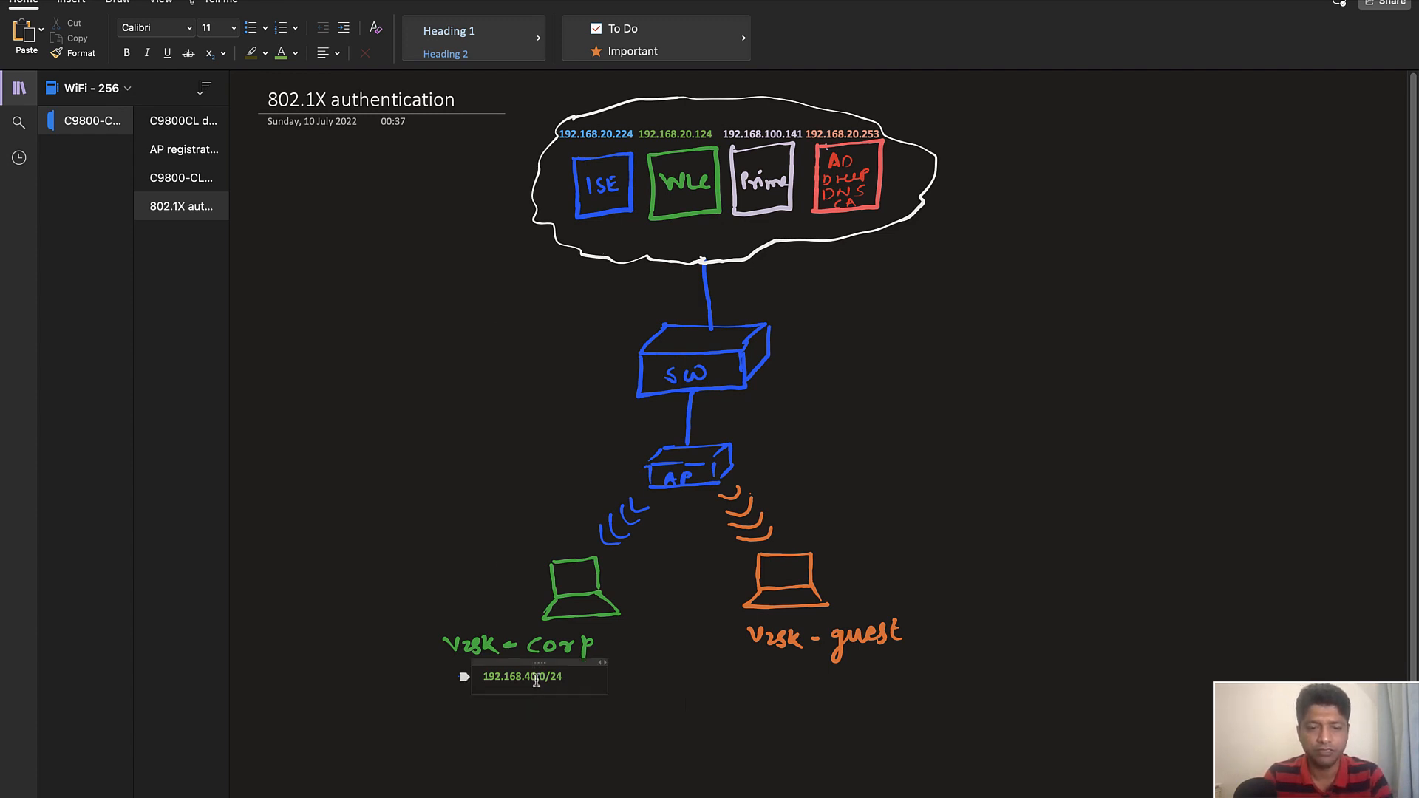
pyautogui.press('Left')
pyautogui.press('Left')
pyautogui.press('BackSpace')
pyautogui.write('5')
pyautogui.click(683, 659)
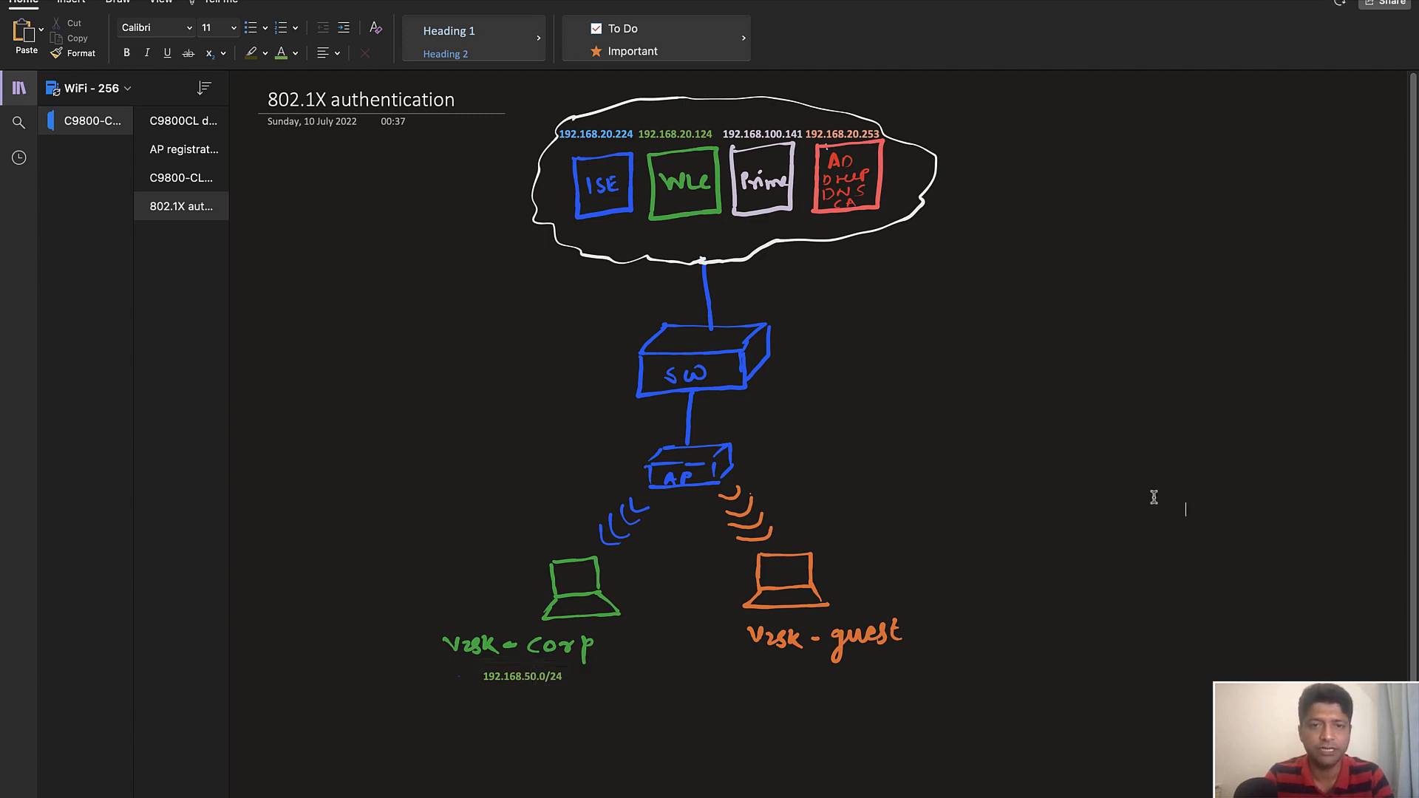
# Switch to the Cisco Catalyst 9800-CL web interface in the browser and open the AAA security configuration
pyautogui.press('super+Tab')
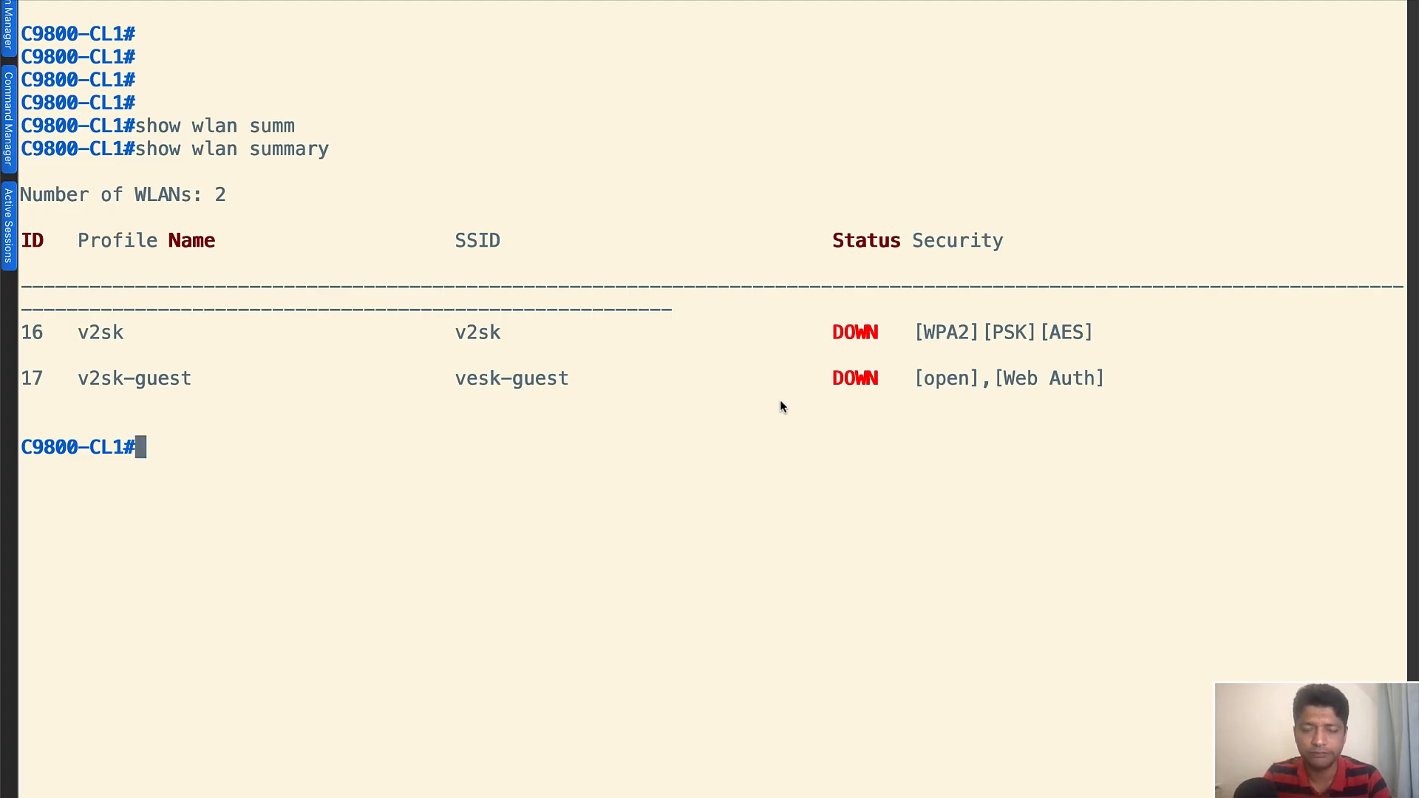
pyautogui.hotkey('ctrl', 'Left')
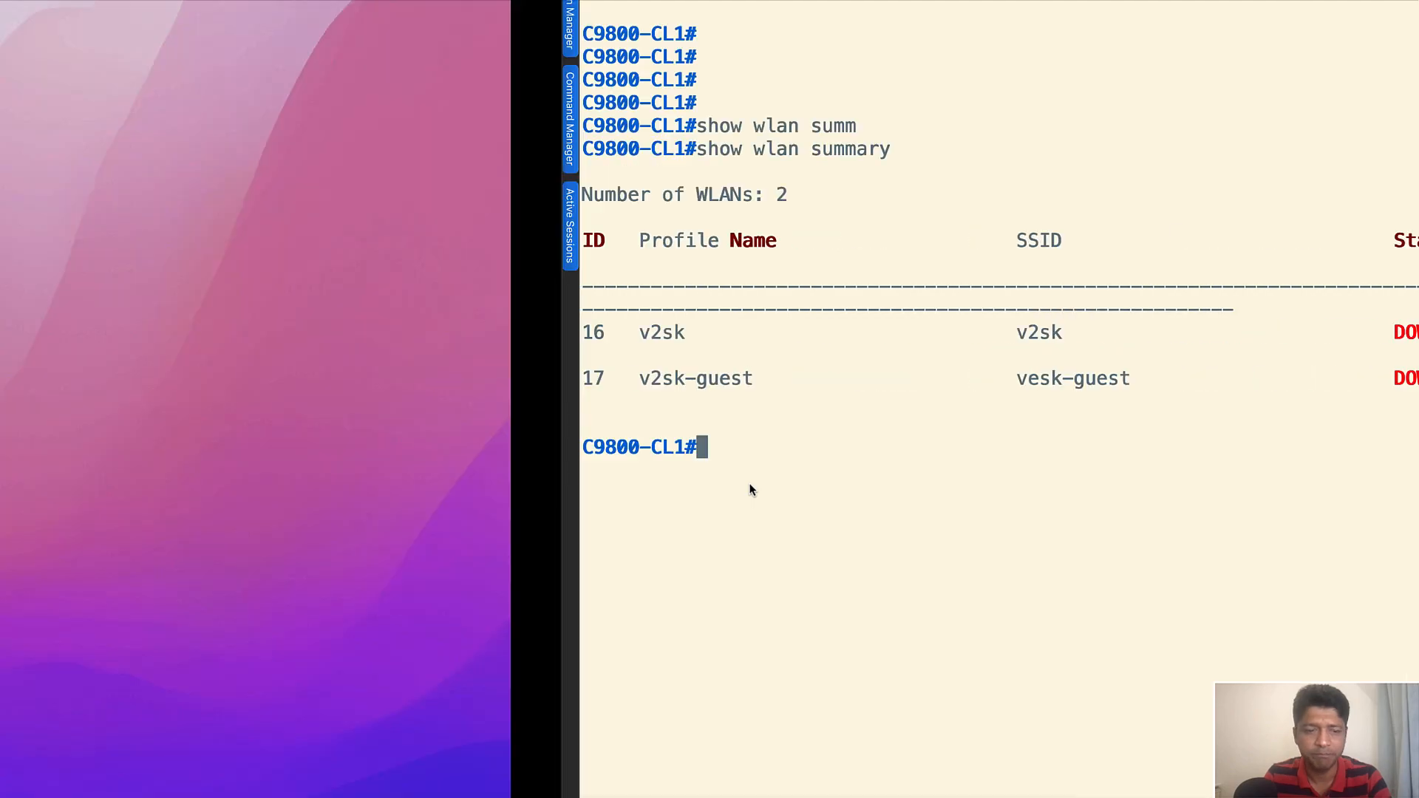
pyautogui.click(626, 784)
pyautogui.moveTo(102, 226)
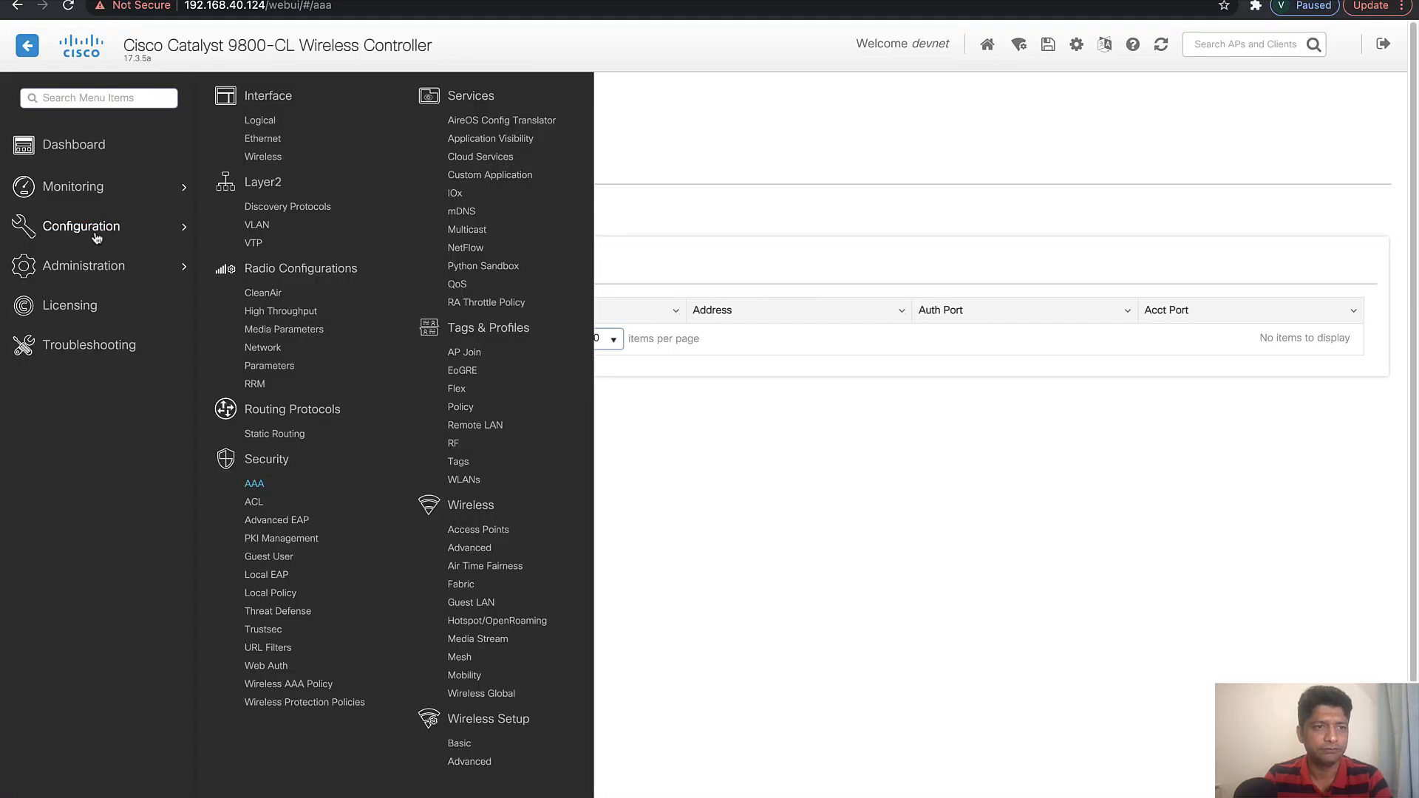
pyautogui.click(254, 485)
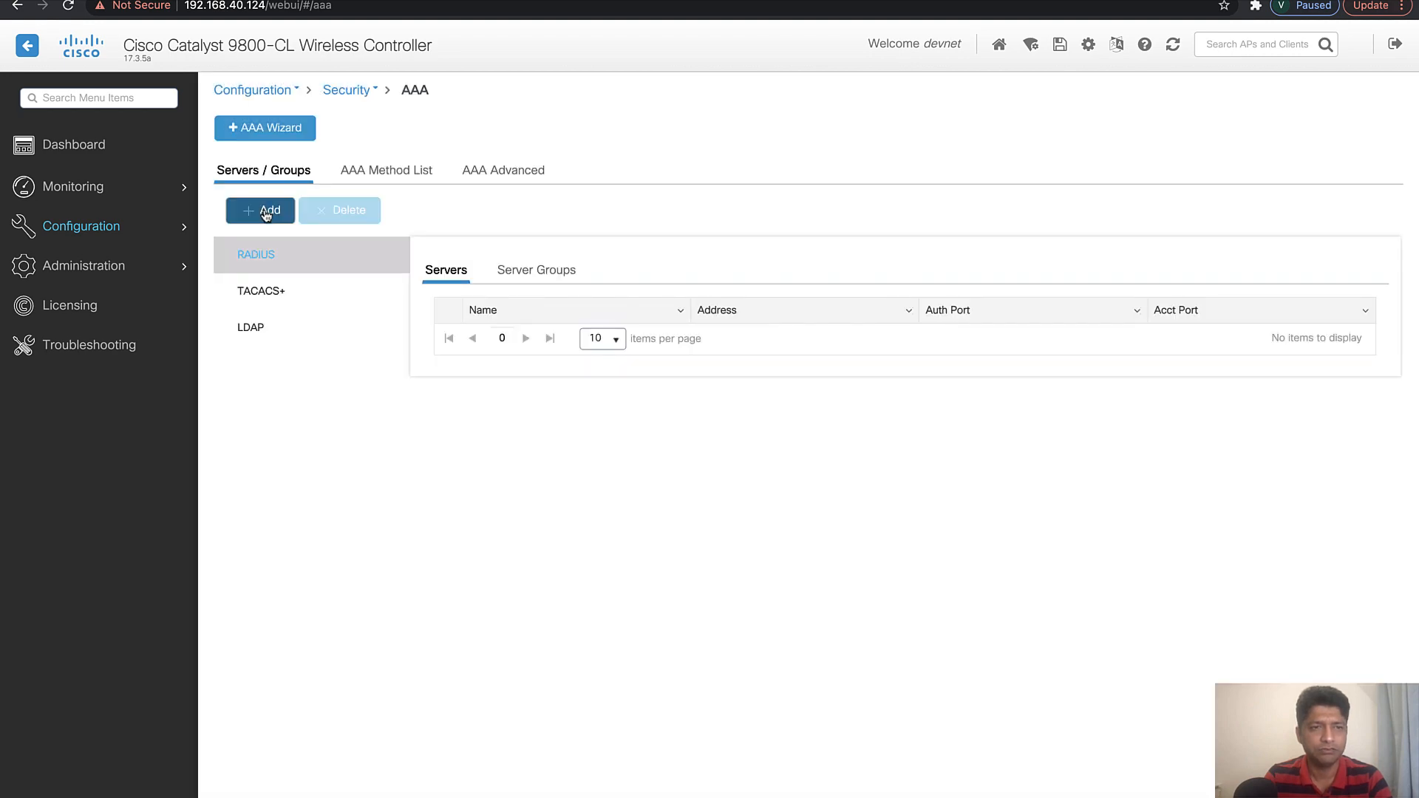
# Start a new RADIUS server named ise1 with the server address 192.168.20.224
pyautogui.click(265, 211)
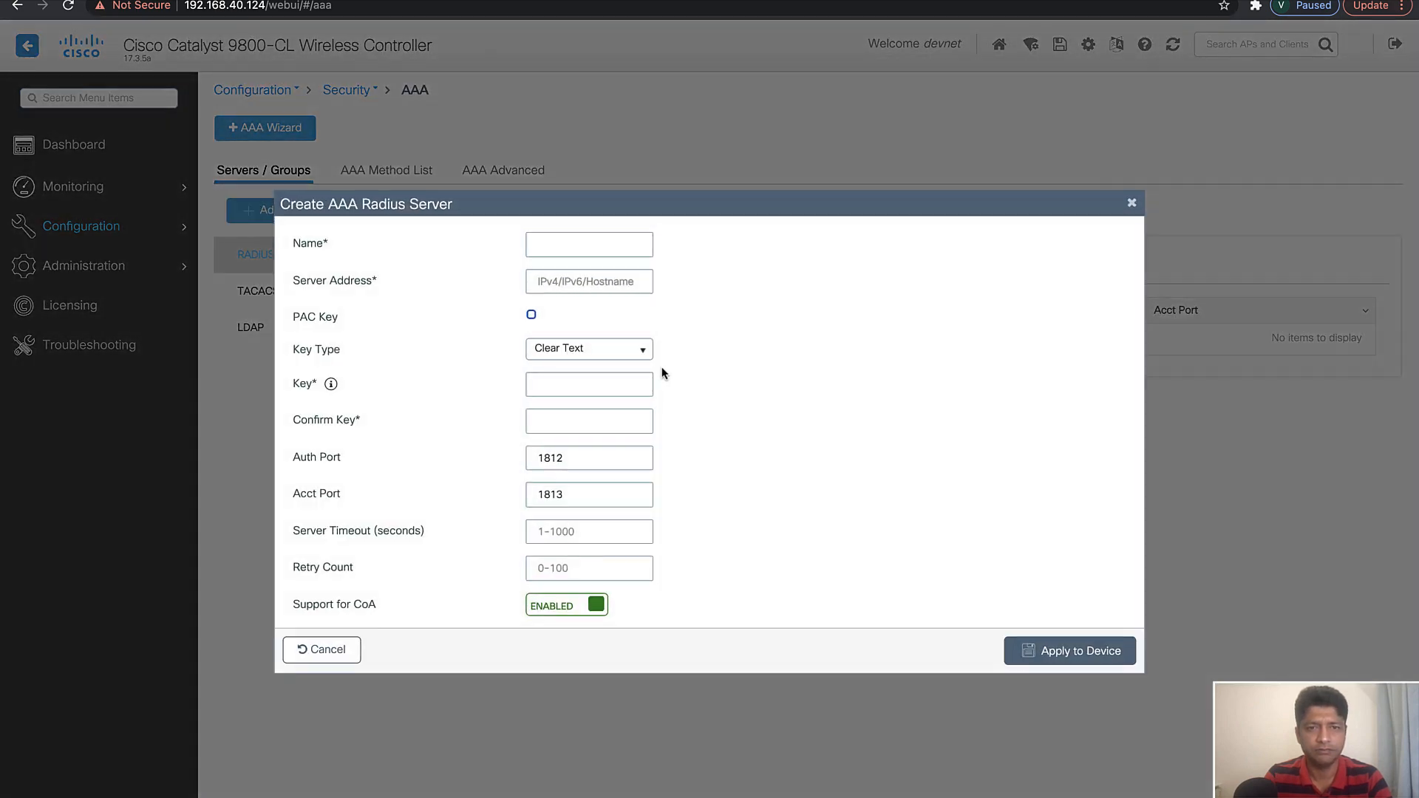
pyautogui.click(570, 254)
pyautogui.write('ise1')
pyautogui.click(581, 281)
pyautogui.write('192.168.')
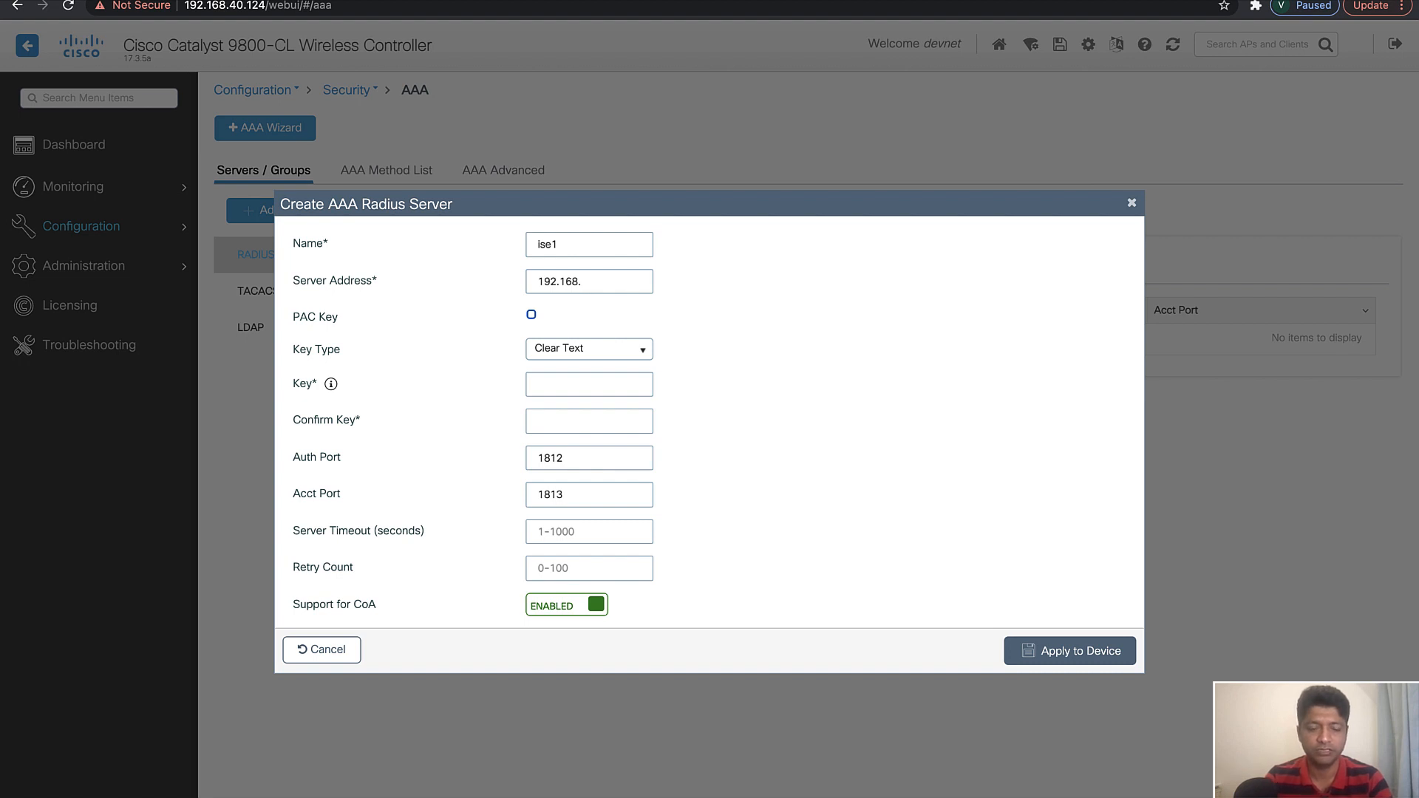
pyautogui.write('20.224')
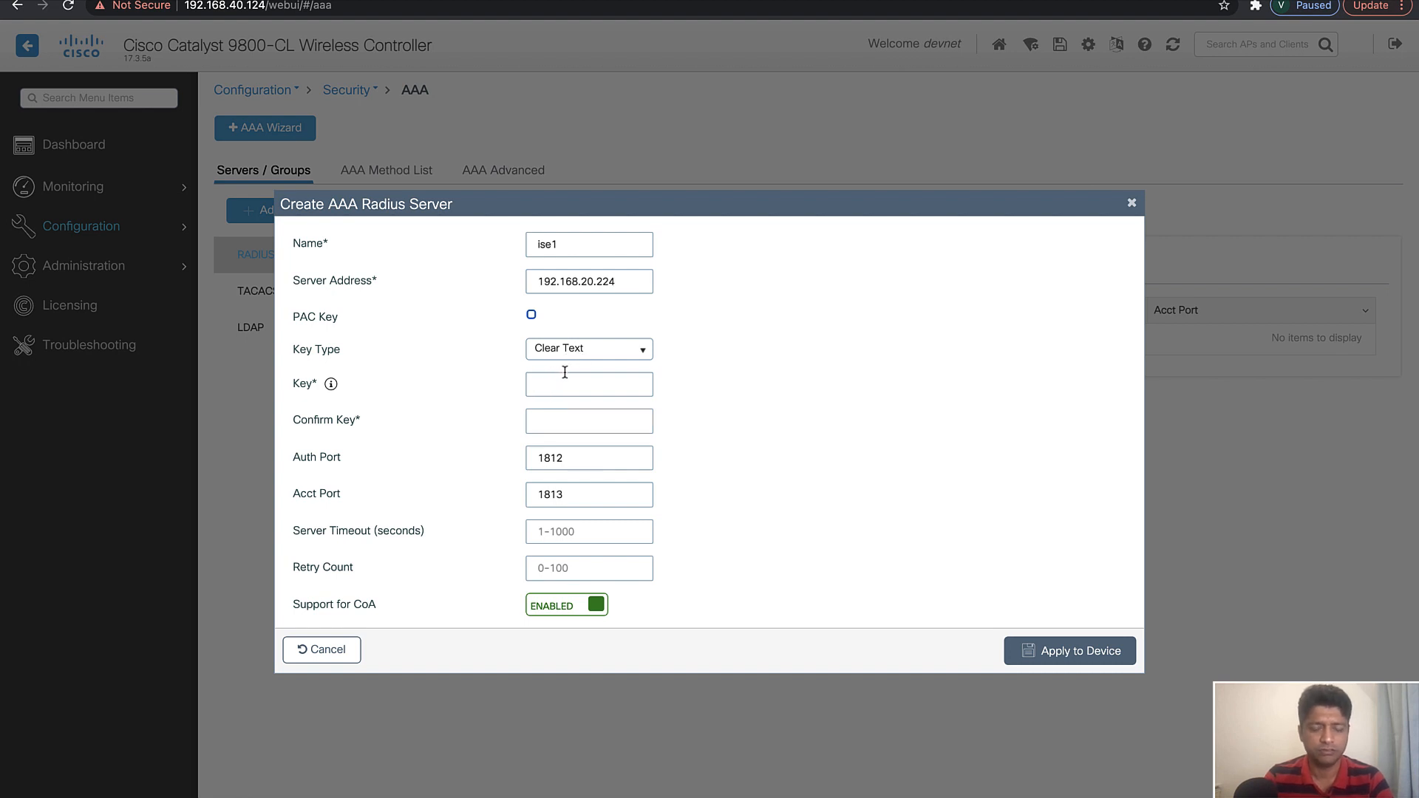
# Enter and confirm the RADIUS server's shared key, keeping the default ports, and apply the server to the device
pyautogui.write('••••••')
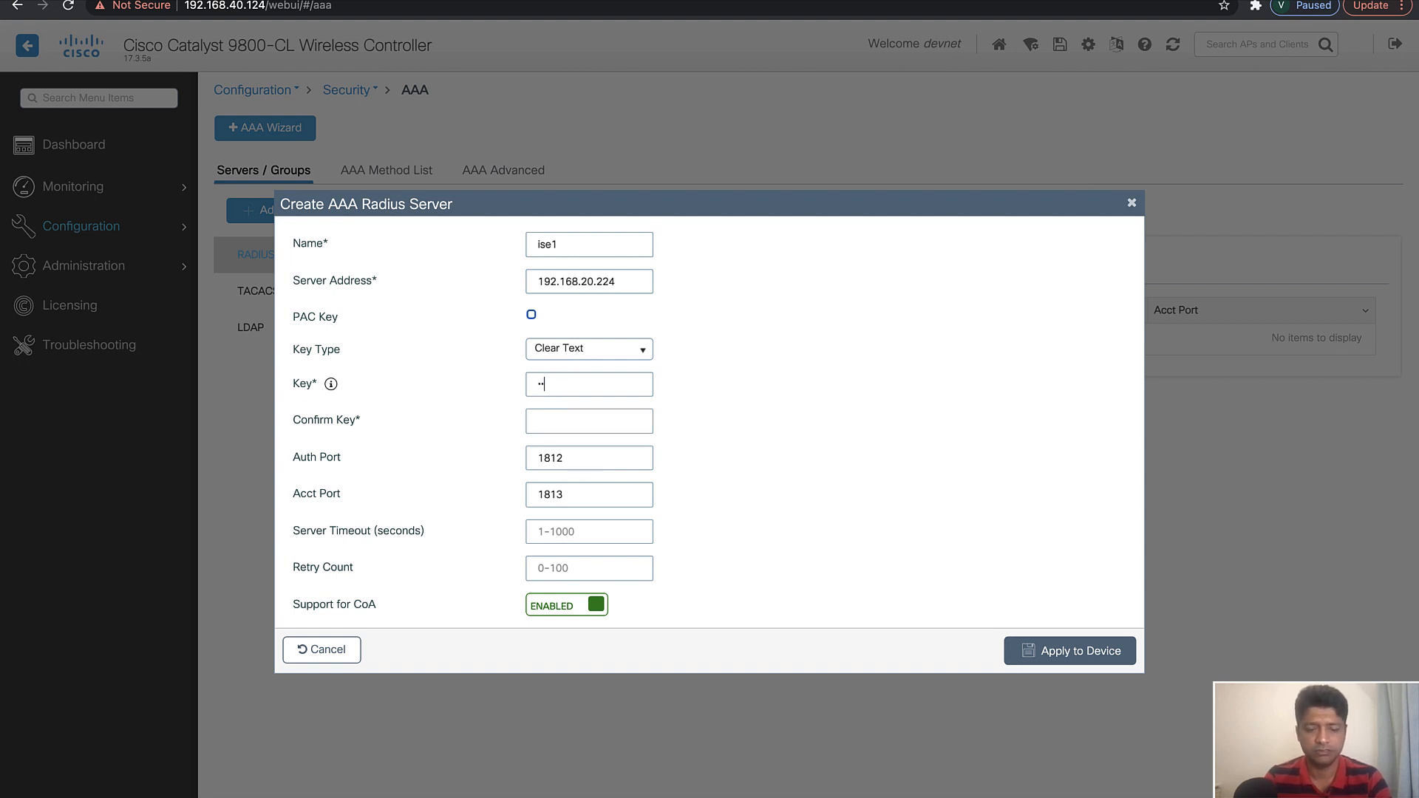
pyautogui.write('•••••')
pyautogui.click(585, 423)
pyautogui.write('•••••••••••')
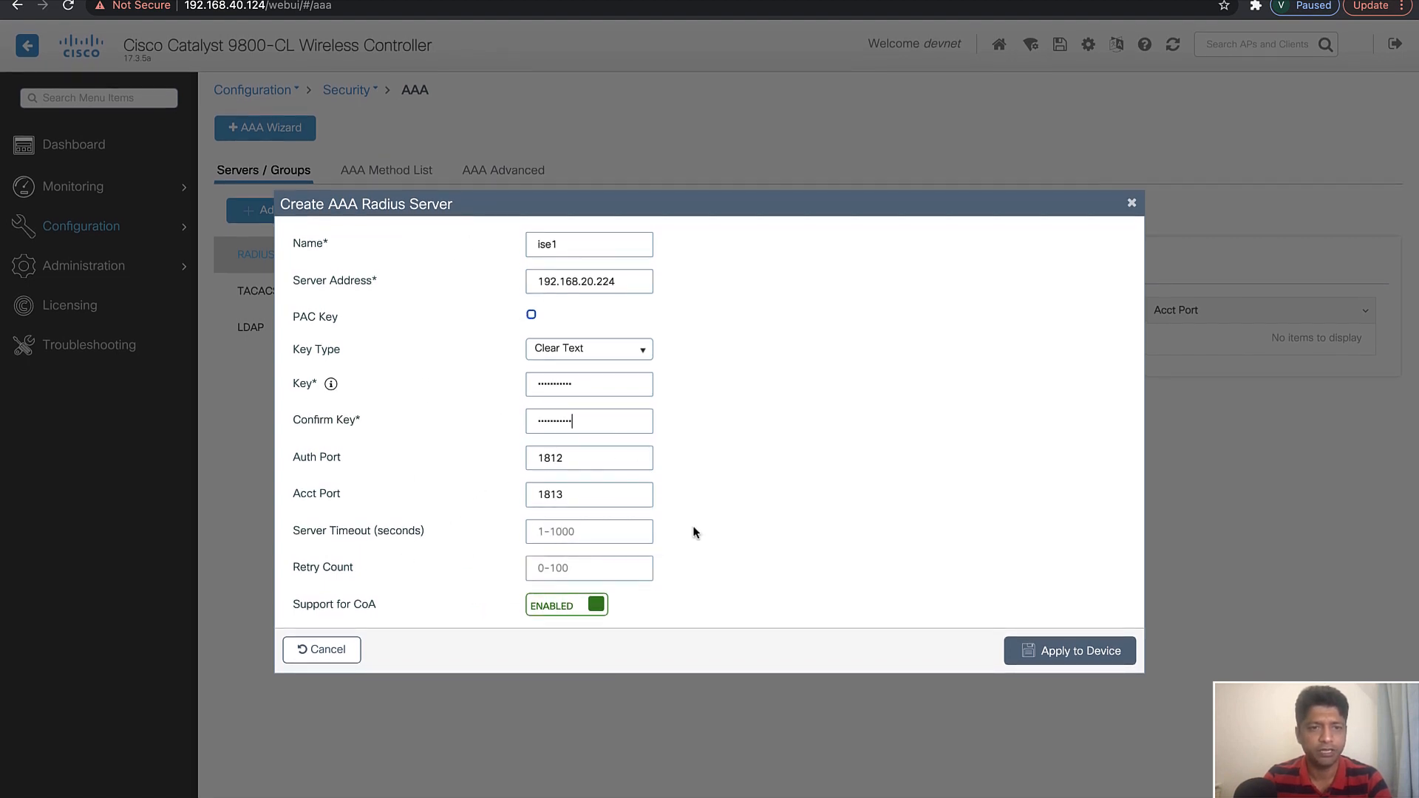
pyautogui.click(1035, 649)
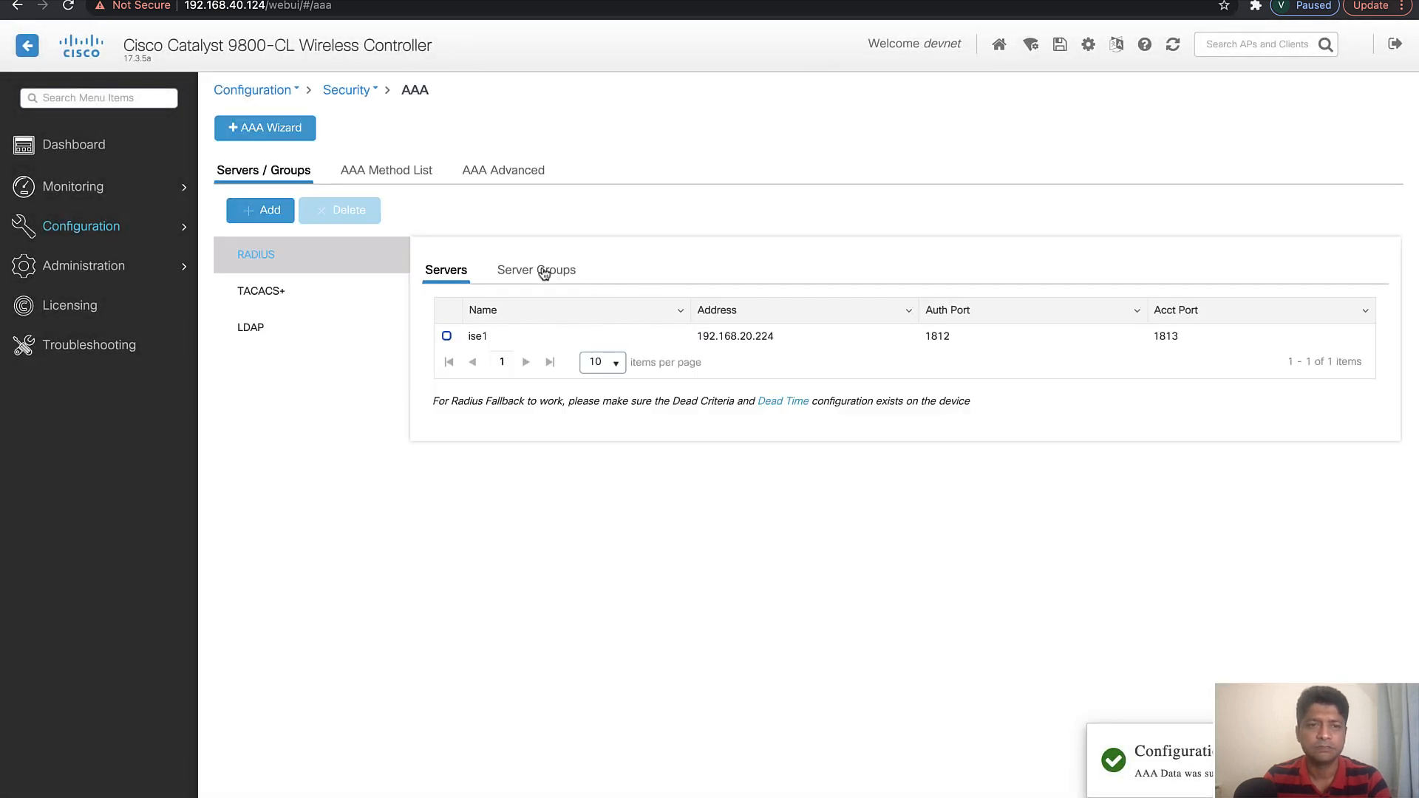
# Start a RADIUS server group named RAD-GRP and assign the ise1 server to it
pyautogui.click(545, 274)
pyautogui.click(268, 211)
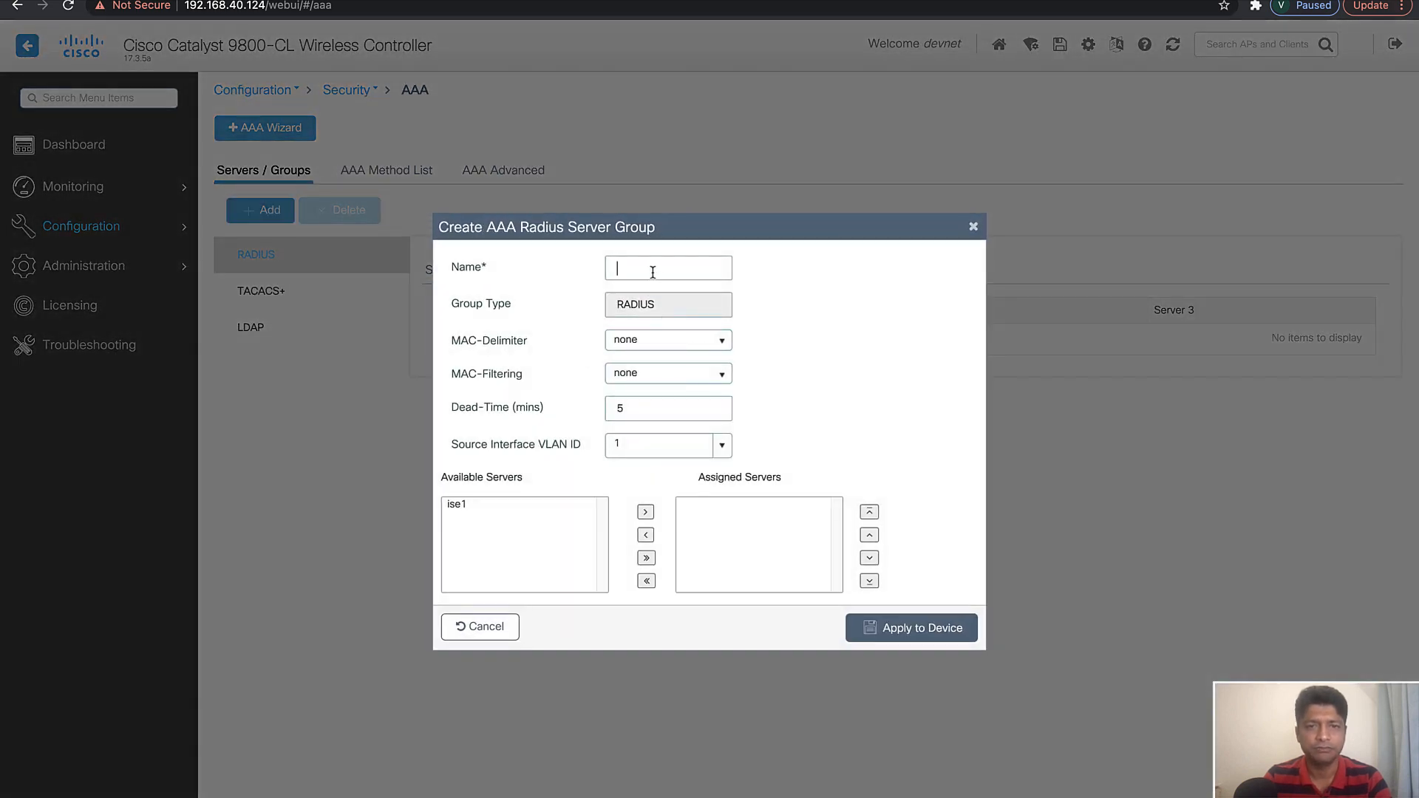
pyautogui.write('RAD')
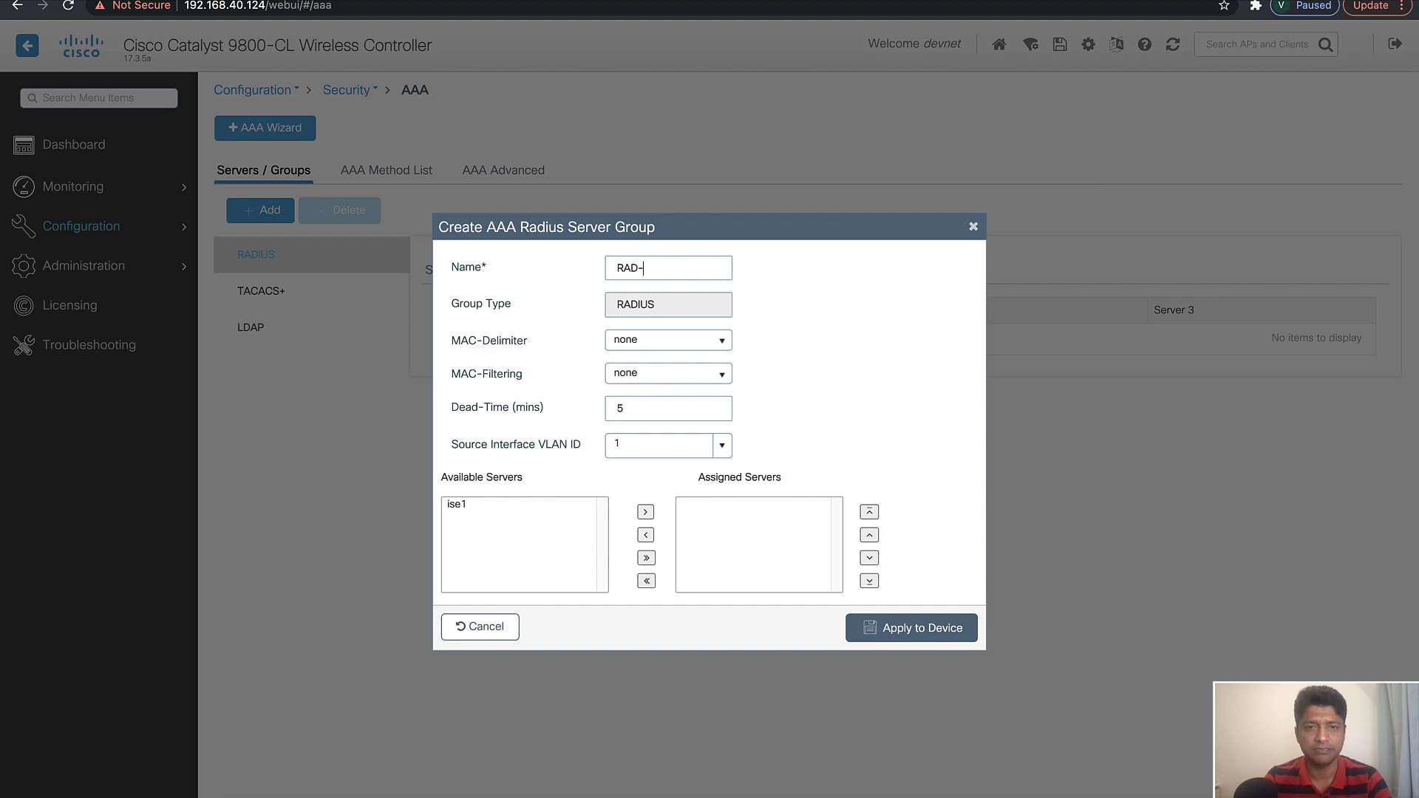
pyautogui.write('-GRP')
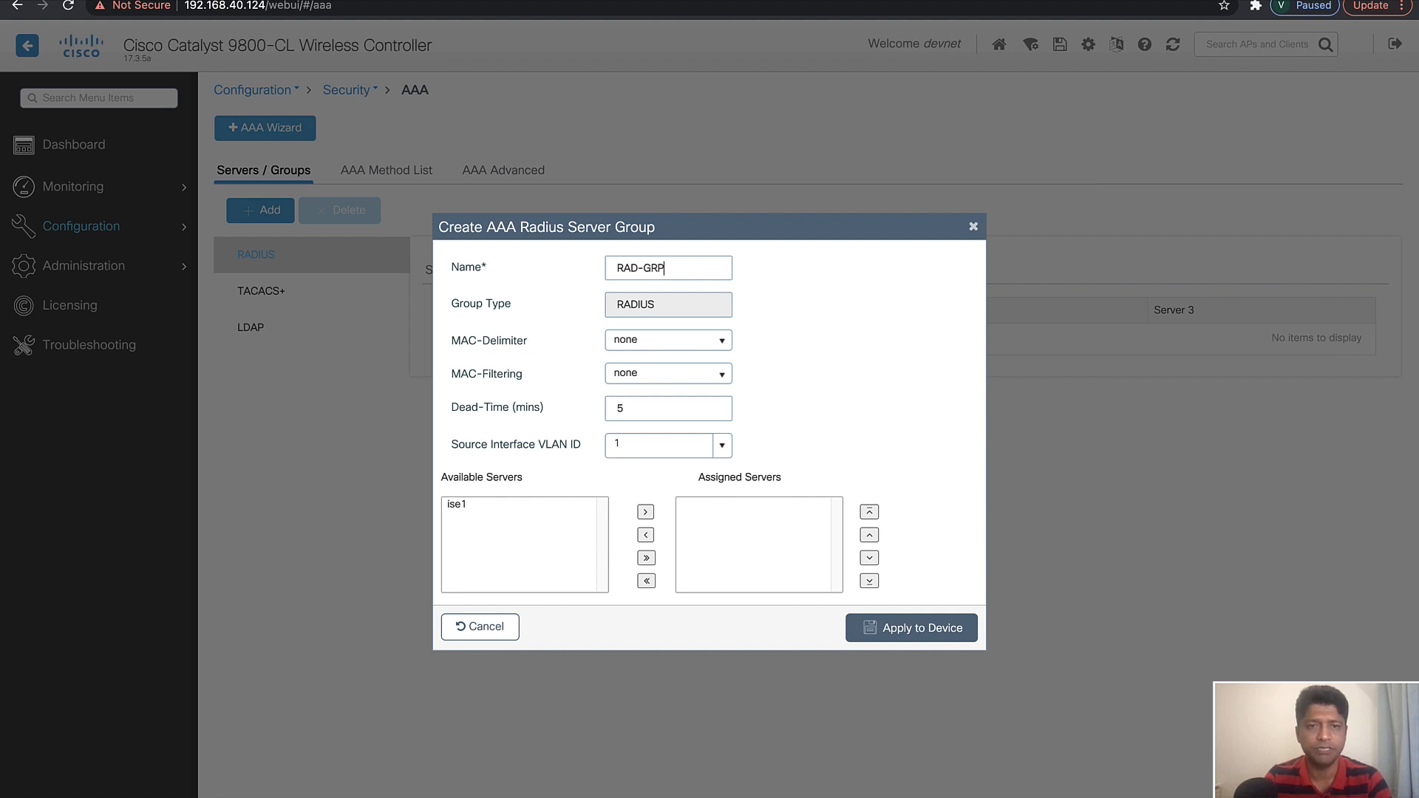
pyautogui.click(656, 348)
pyautogui.click(658, 348)
pyautogui.click(456, 505)
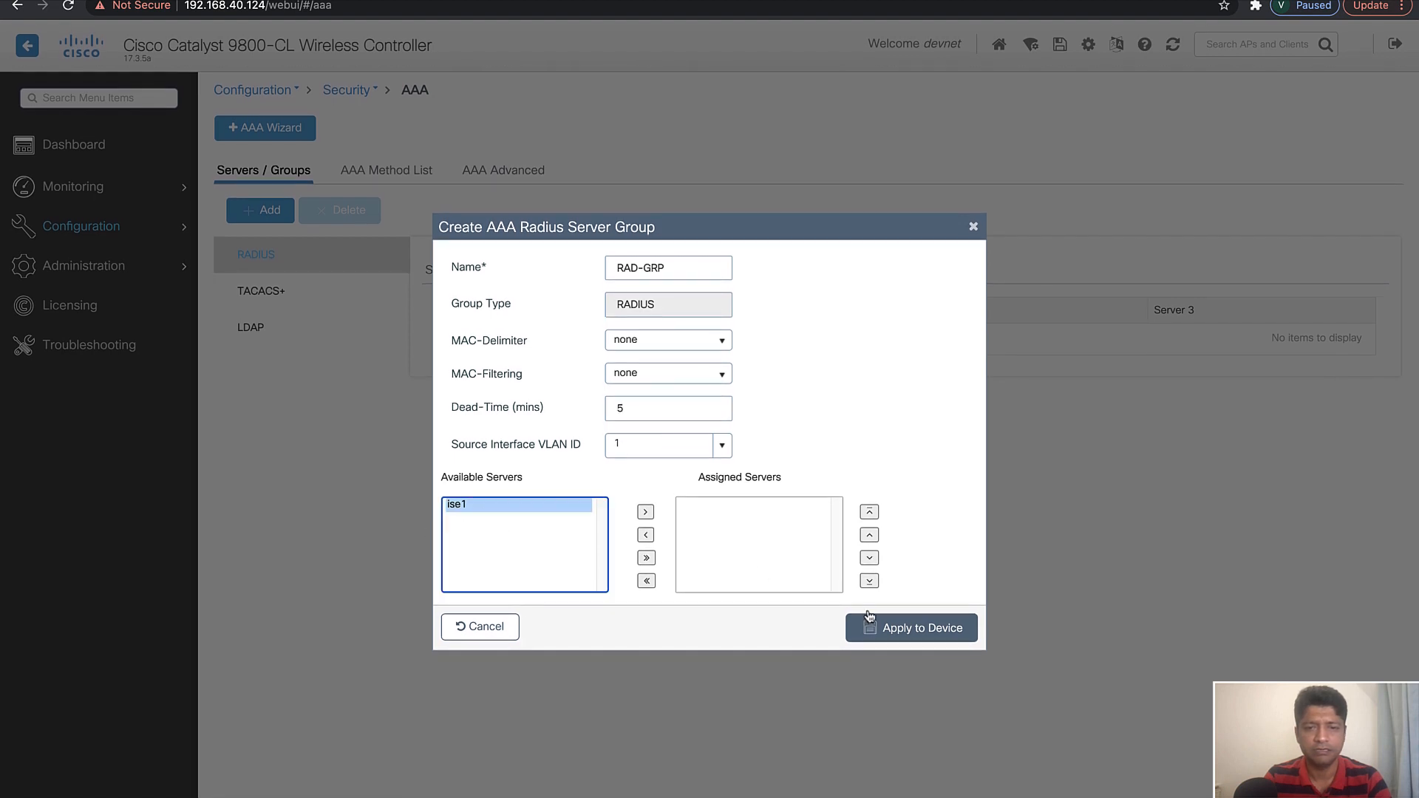
pyautogui.click(645, 512)
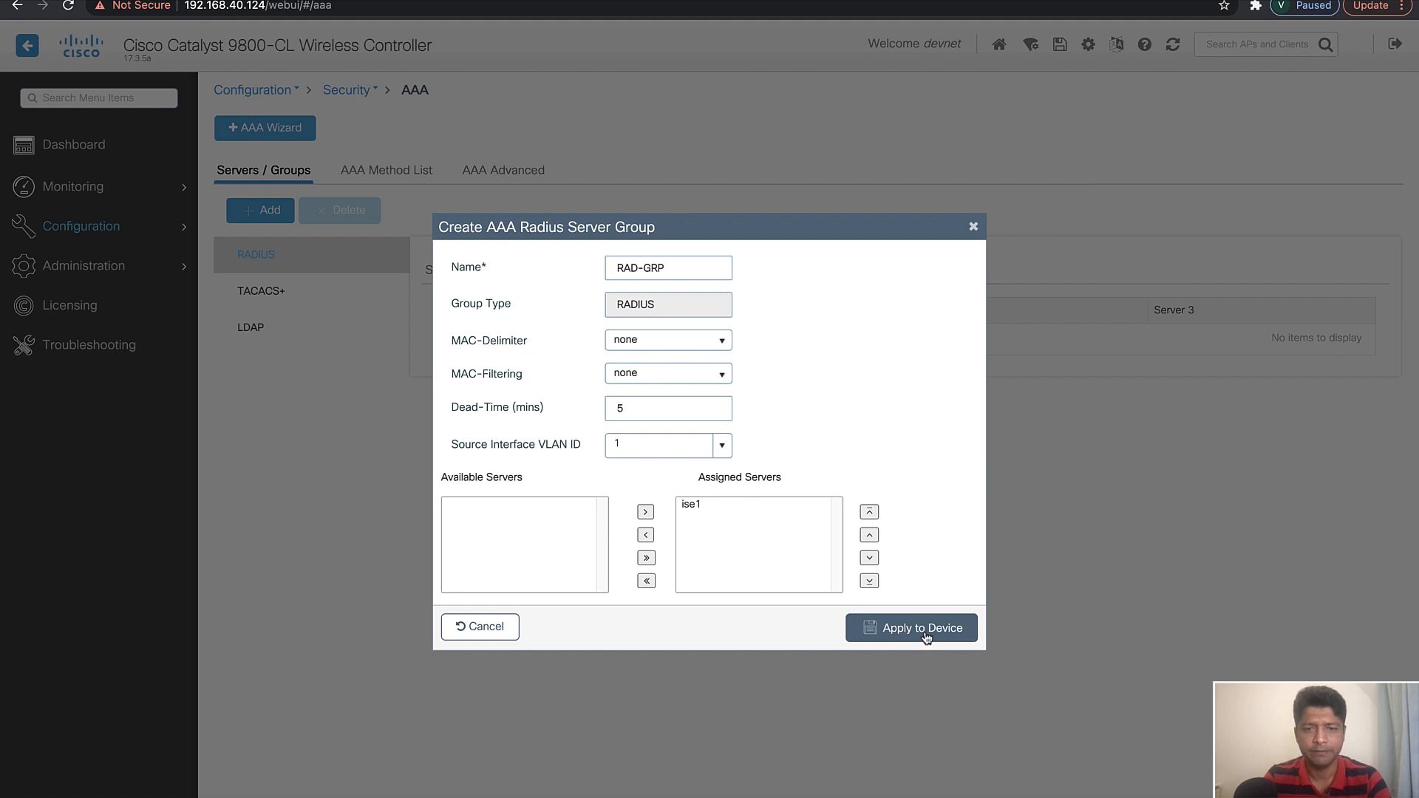
# Set the server group's source interface VLAN ID to 40 and apply the group to the device
pyautogui.click(723, 445)
pyautogui.click(633, 565)
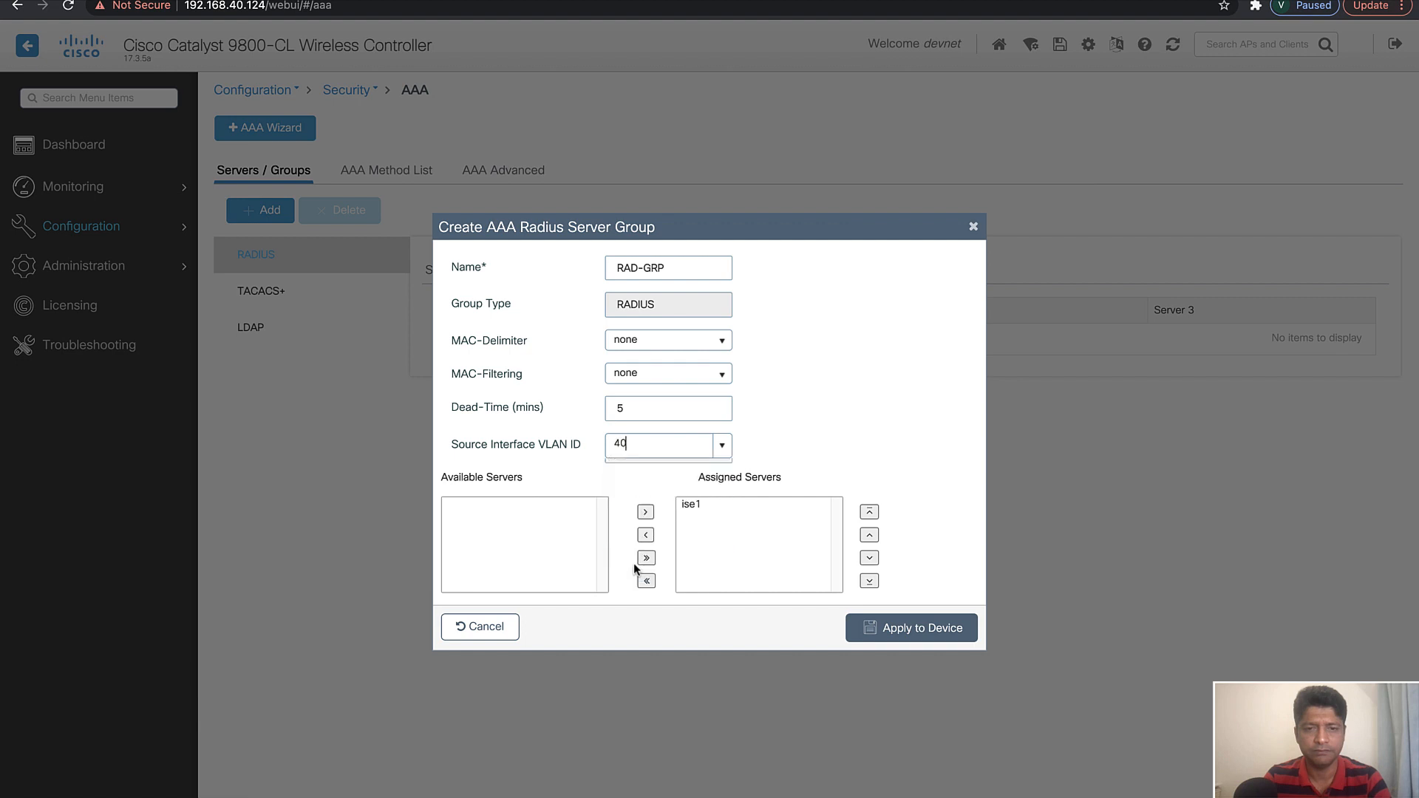
pyautogui.click(916, 637)
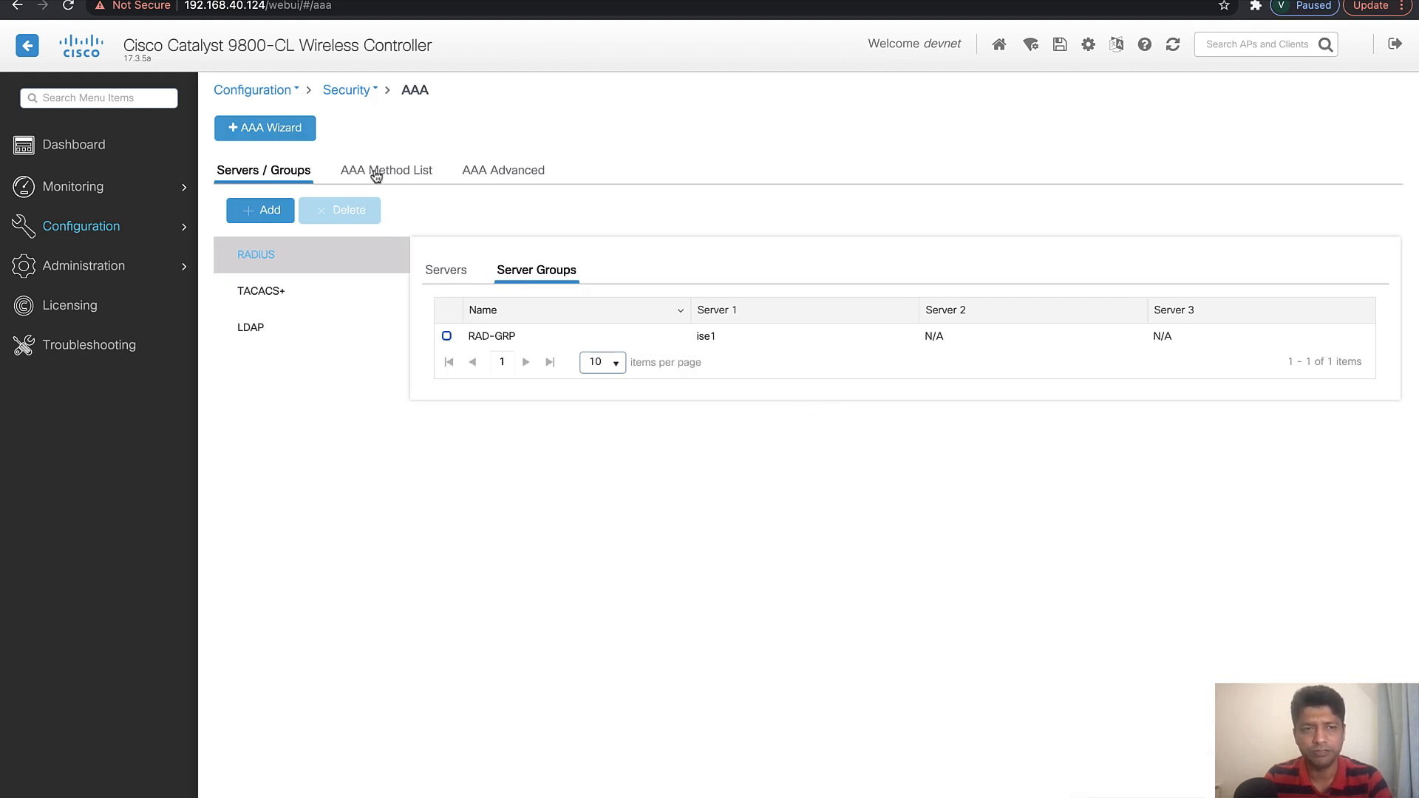
# Start a new AAA authentication method list named RAD-Auth
pyautogui.click(377, 173)
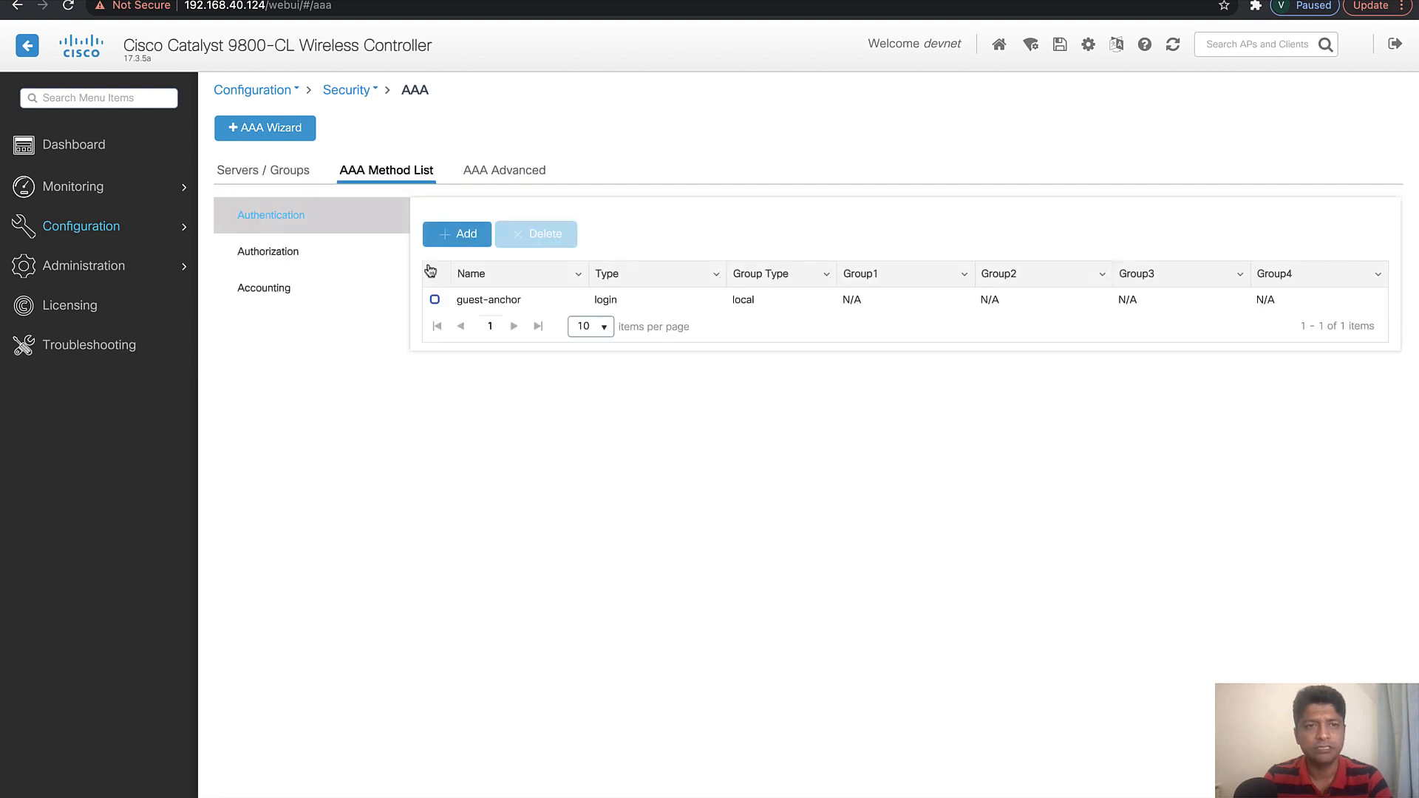
pyautogui.click(457, 235)
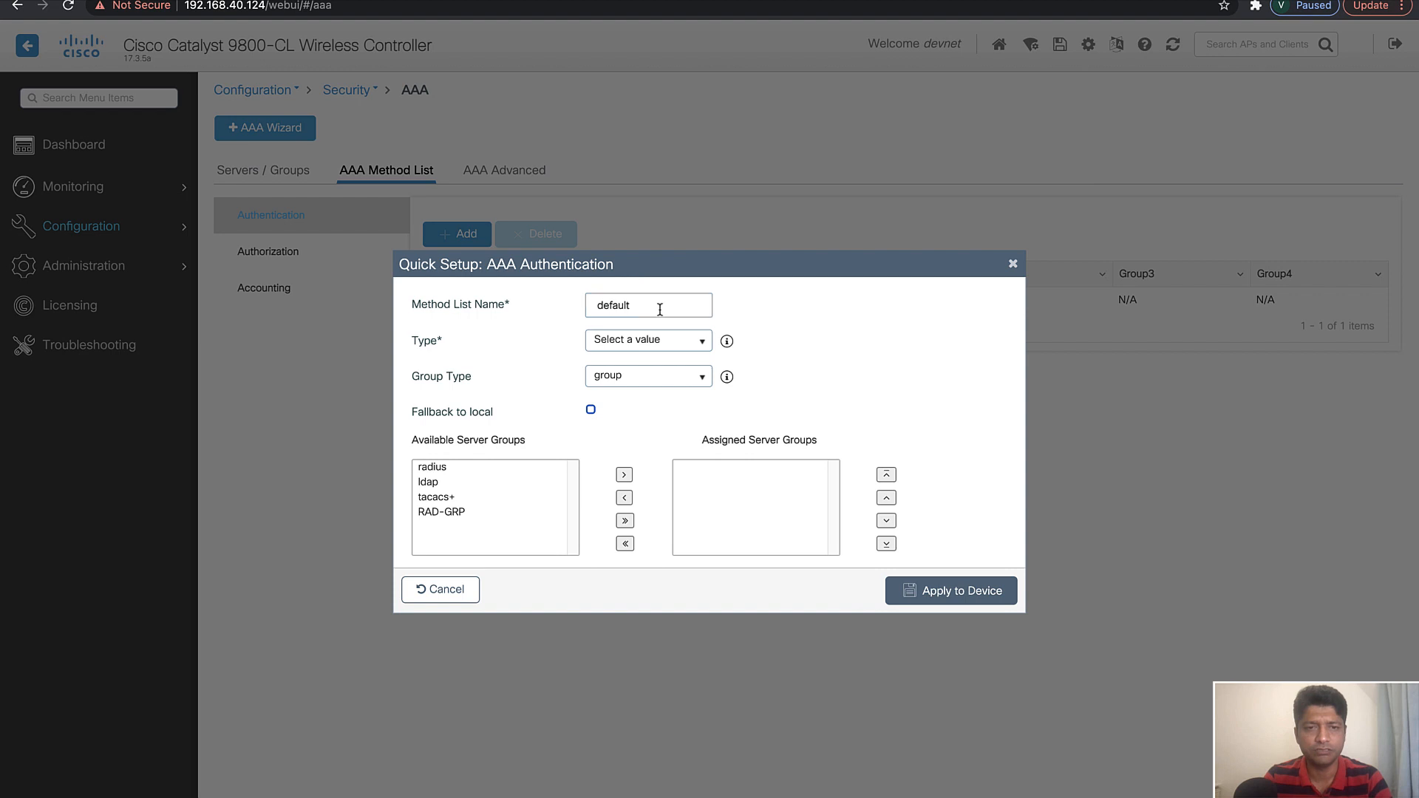
pyautogui.moveTo(667, 306); pyautogui.dragTo(491, 306)
pyautogui.write('RAD-A')
pyautogui.press('BackSpace')
pyautogui.write('Auth')
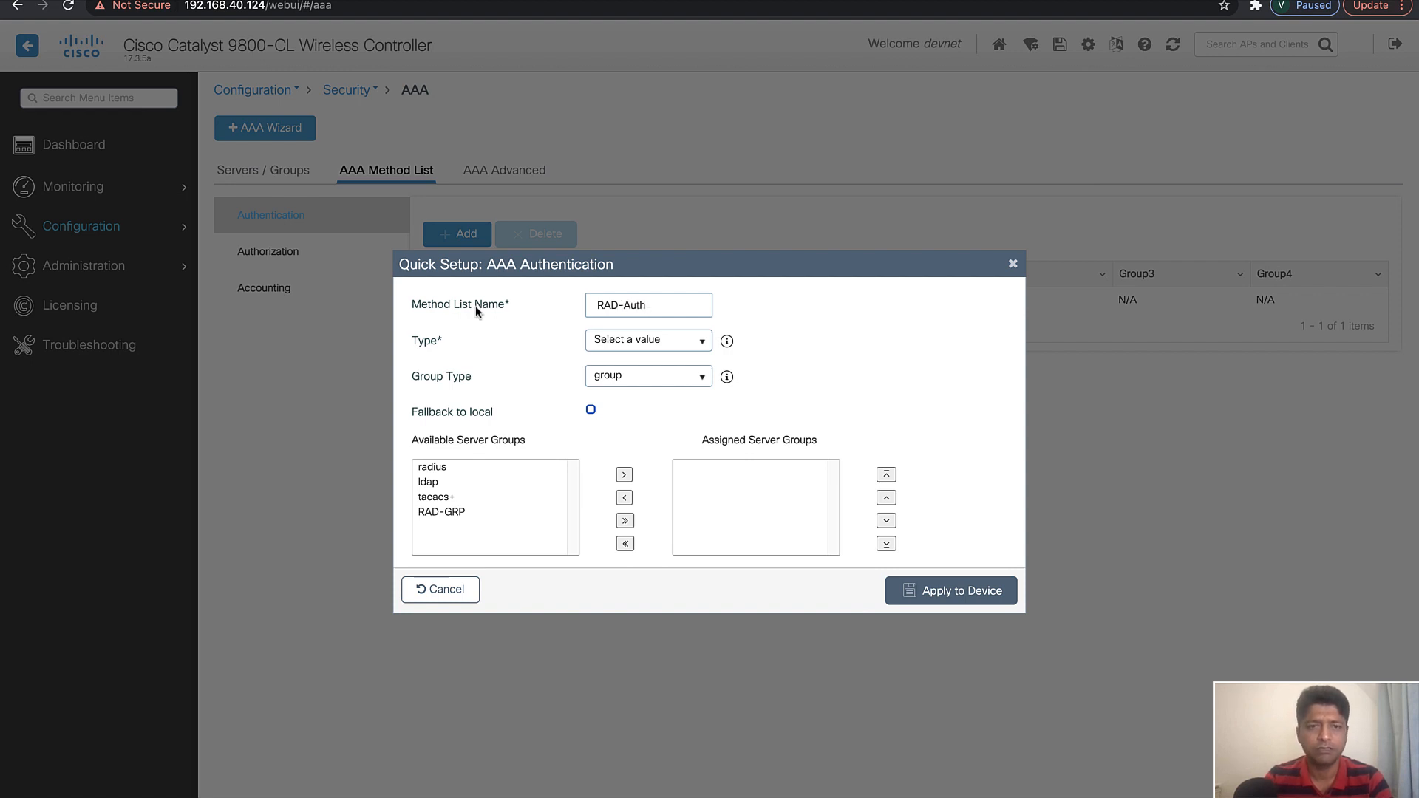
# Complete the authentication method list with type dot1x, server group RAD-GRP and fallback to local, and apply it to the device
pyautogui.click(634, 341)
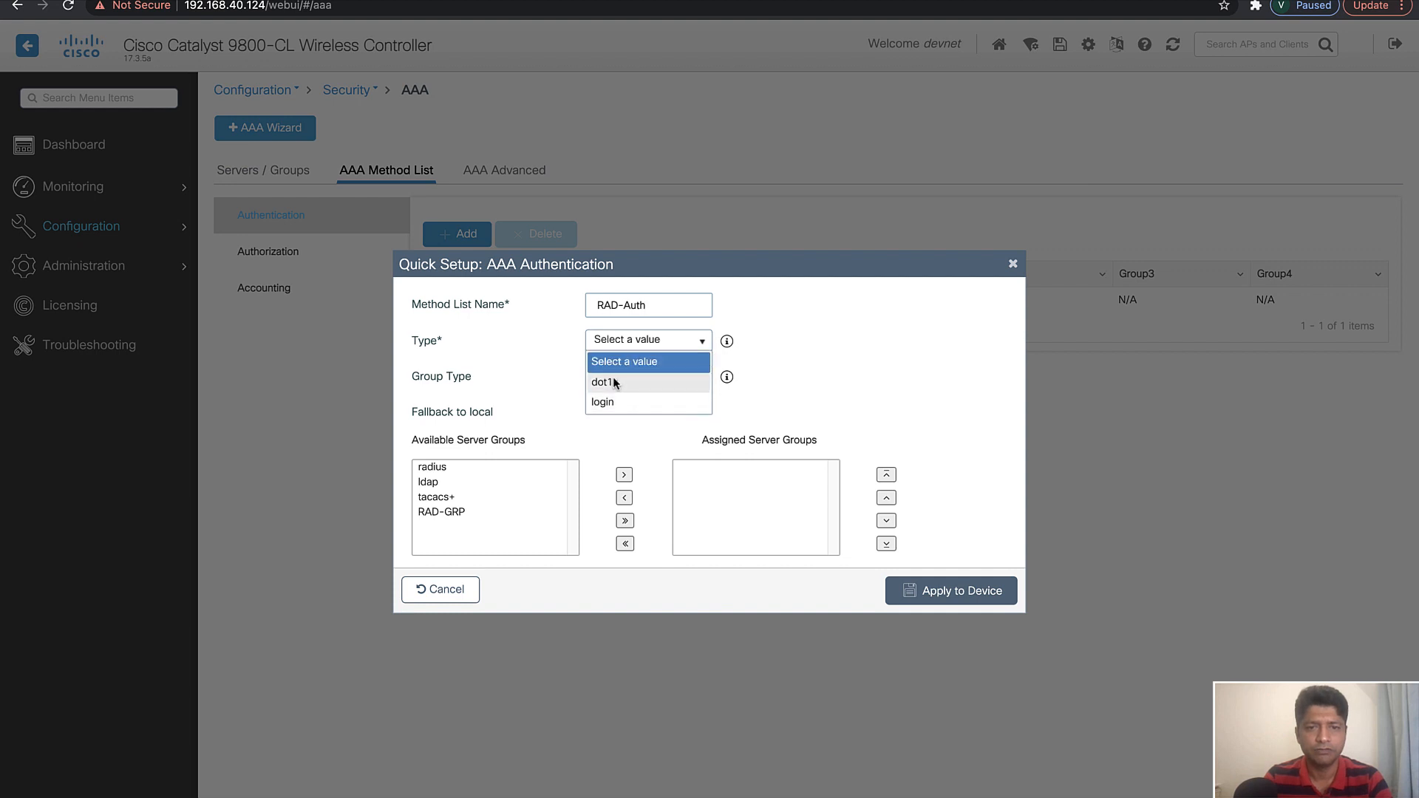
pyautogui.click(612, 381)
pyautogui.click(646, 385)
pyautogui.click(644, 396)
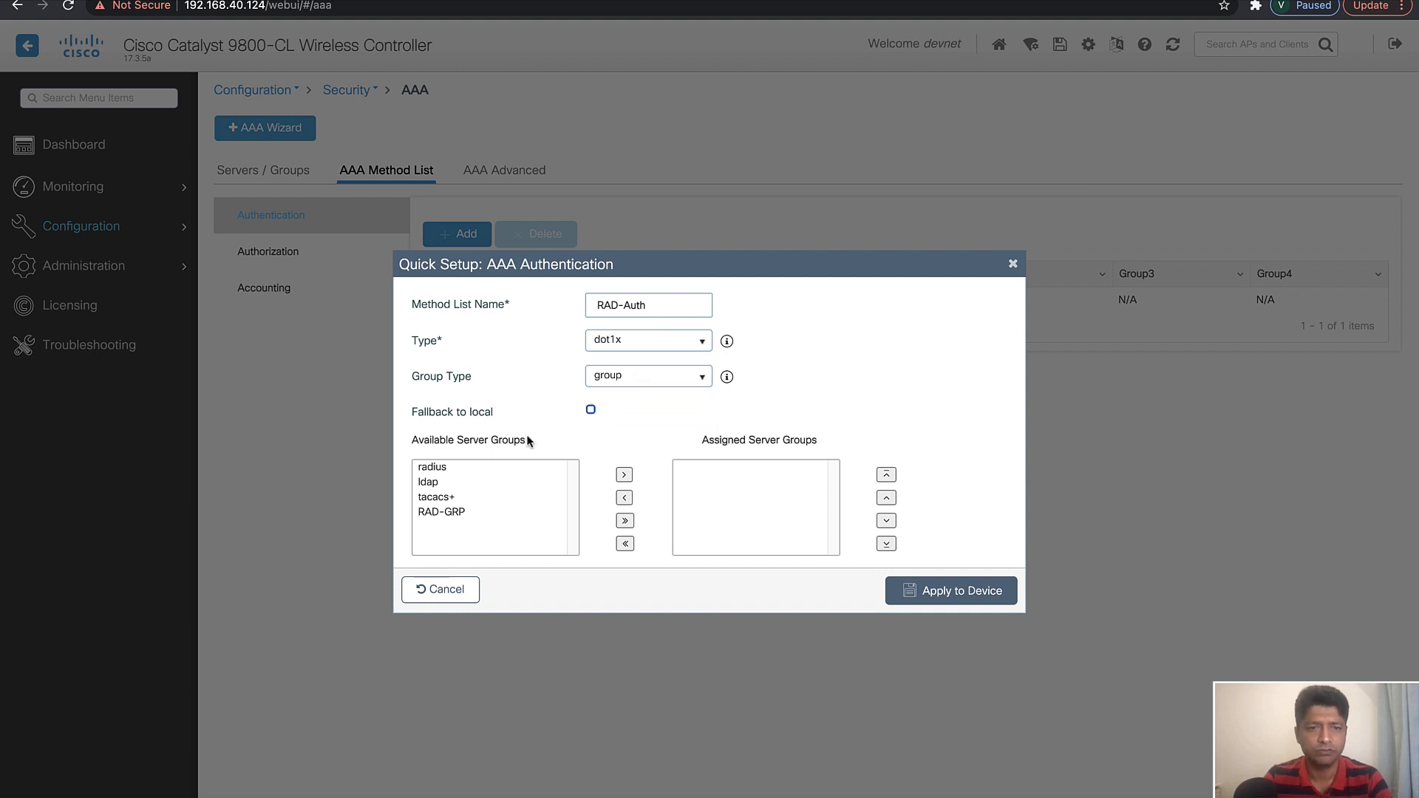
pyautogui.click(439, 513)
pyautogui.click(624, 477)
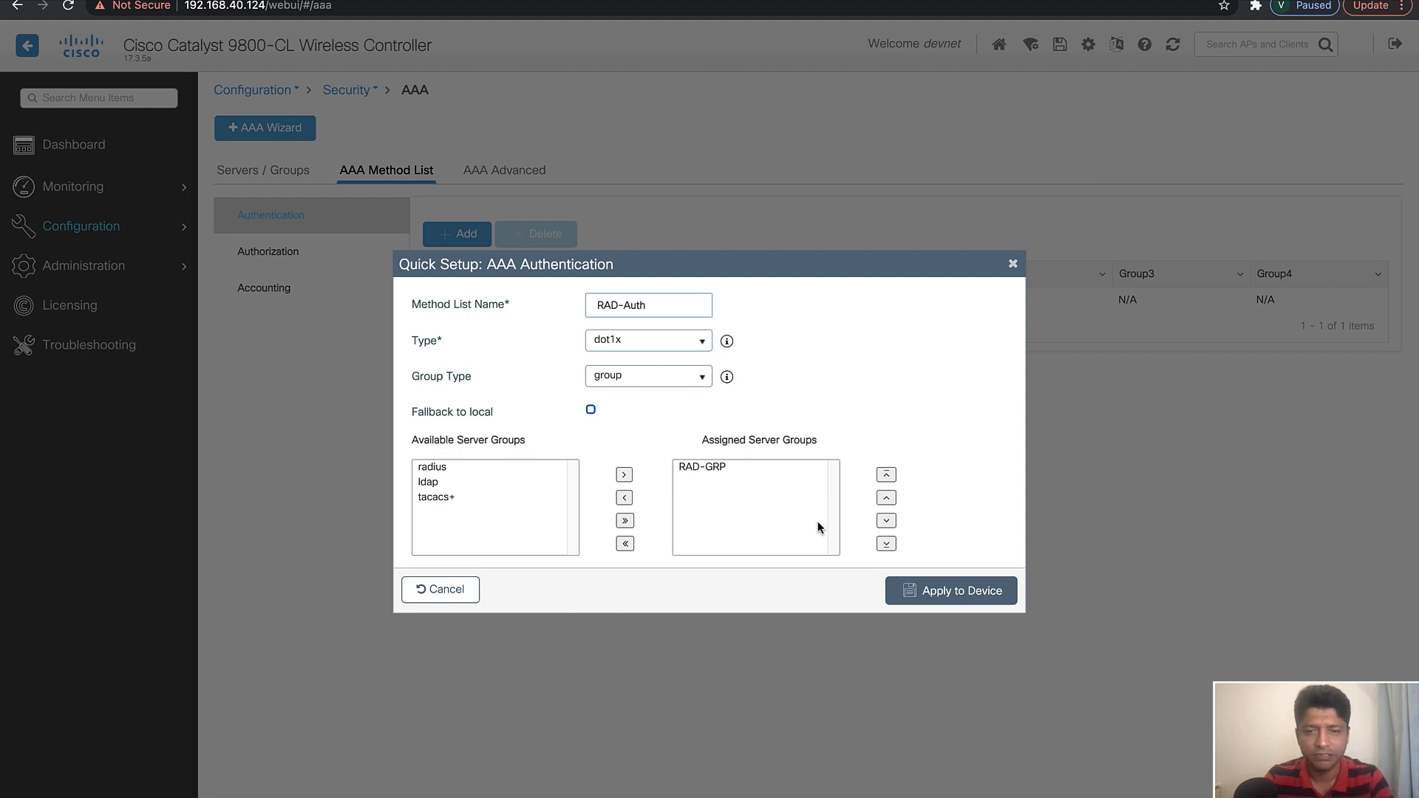
pyautogui.click(591, 411)
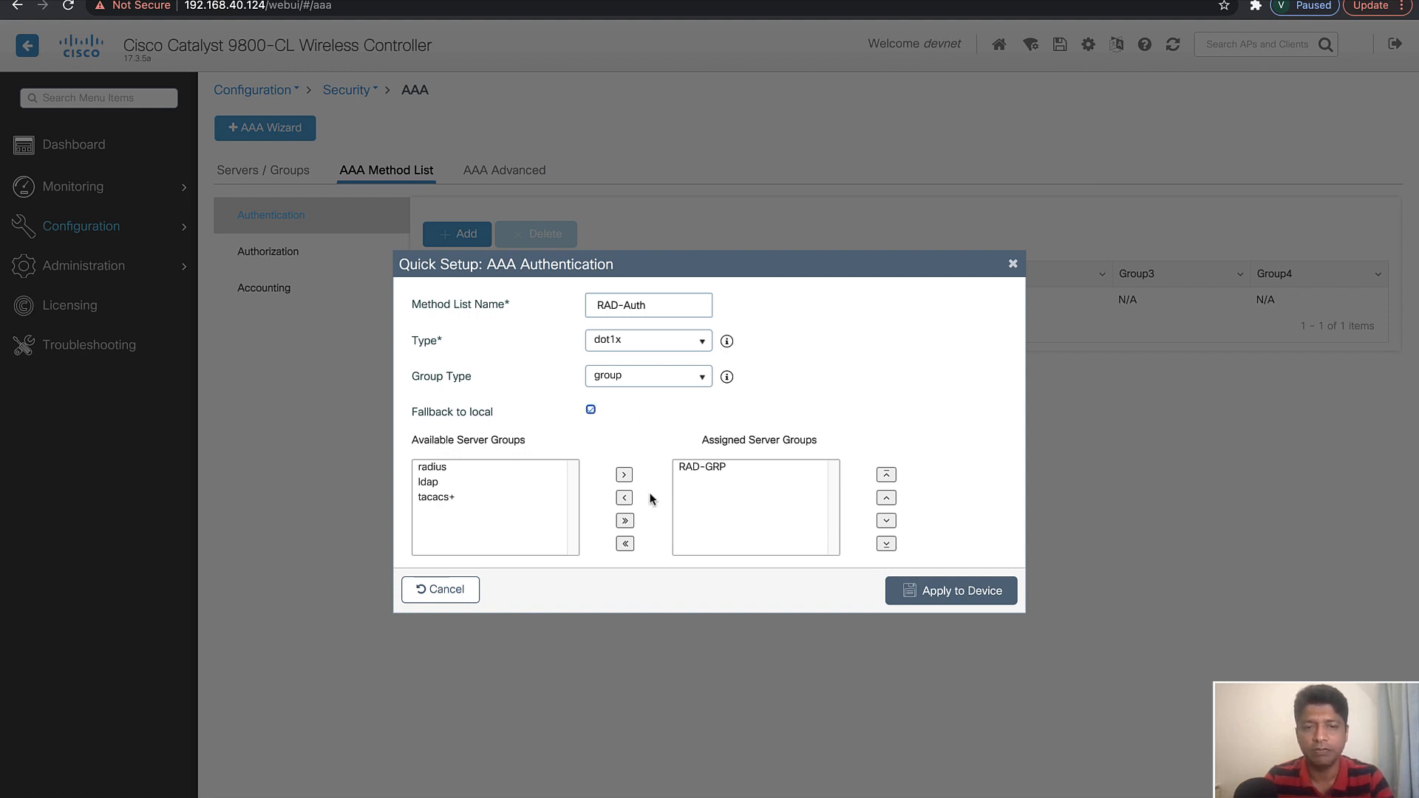
pyautogui.click(959, 592)
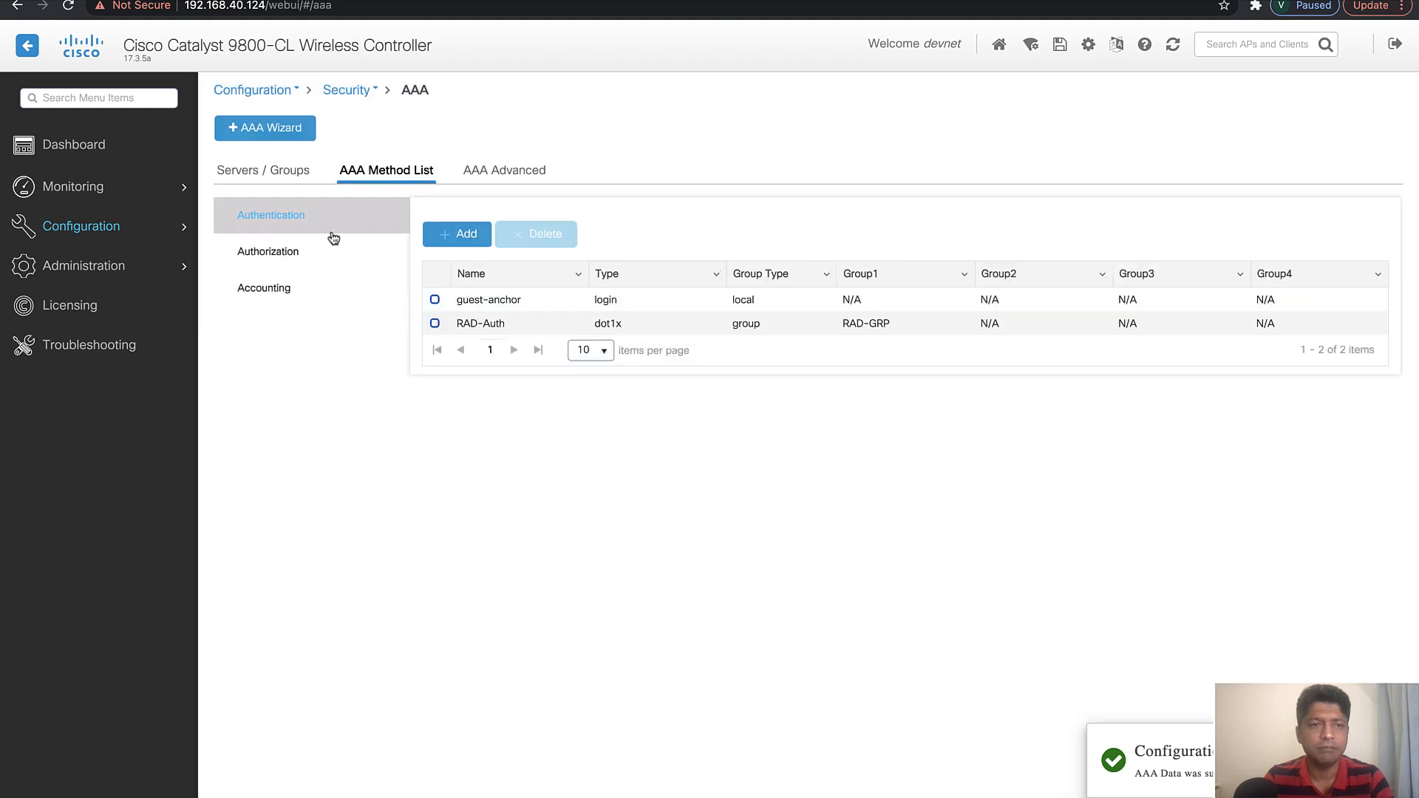
# Start a new AAA accounting method list named RAD-Acct
pyautogui.click(269, 290)
pyautogui.click(459, 238)
pyautogui.click(626, 342)
pyautogui.write('RA')
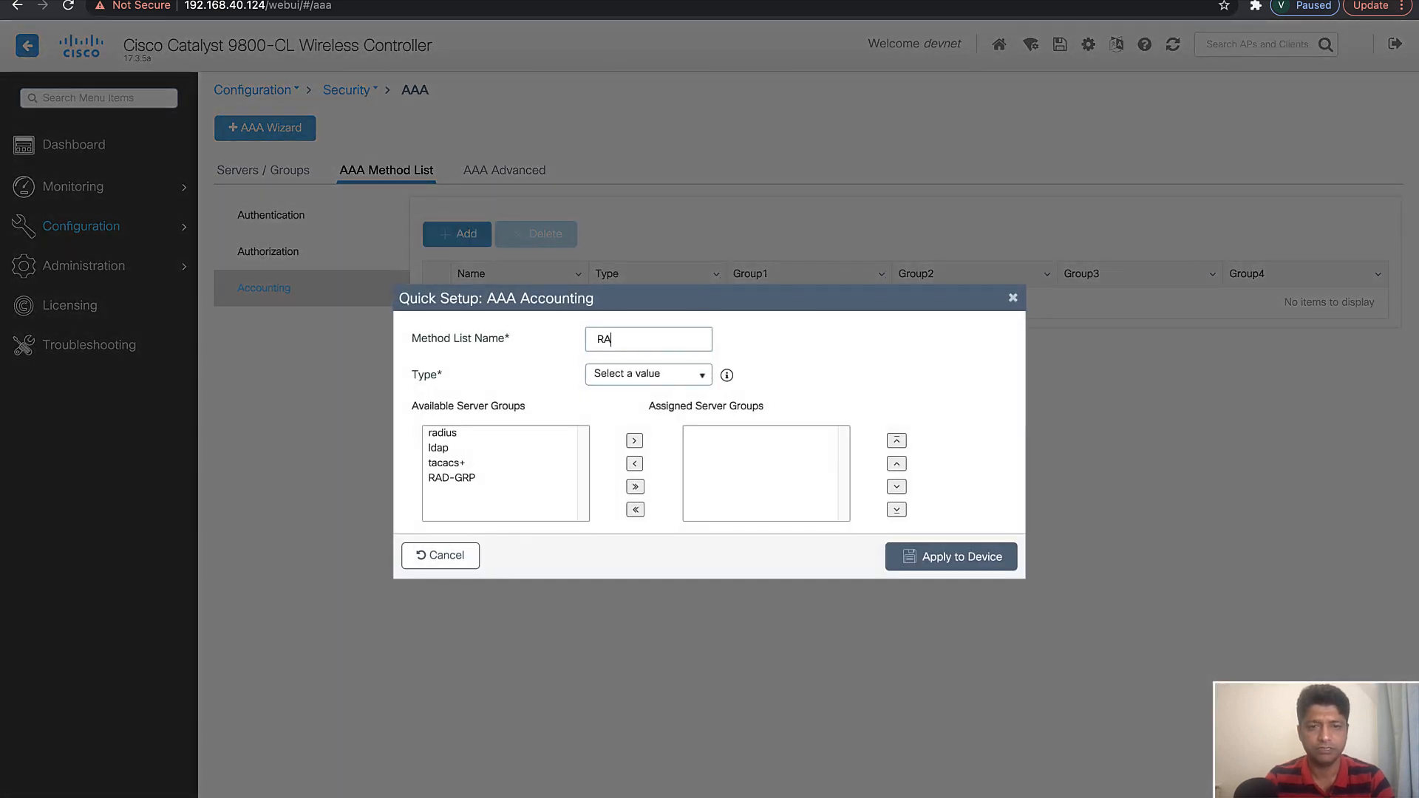
pyautogui.write('D-Acct')
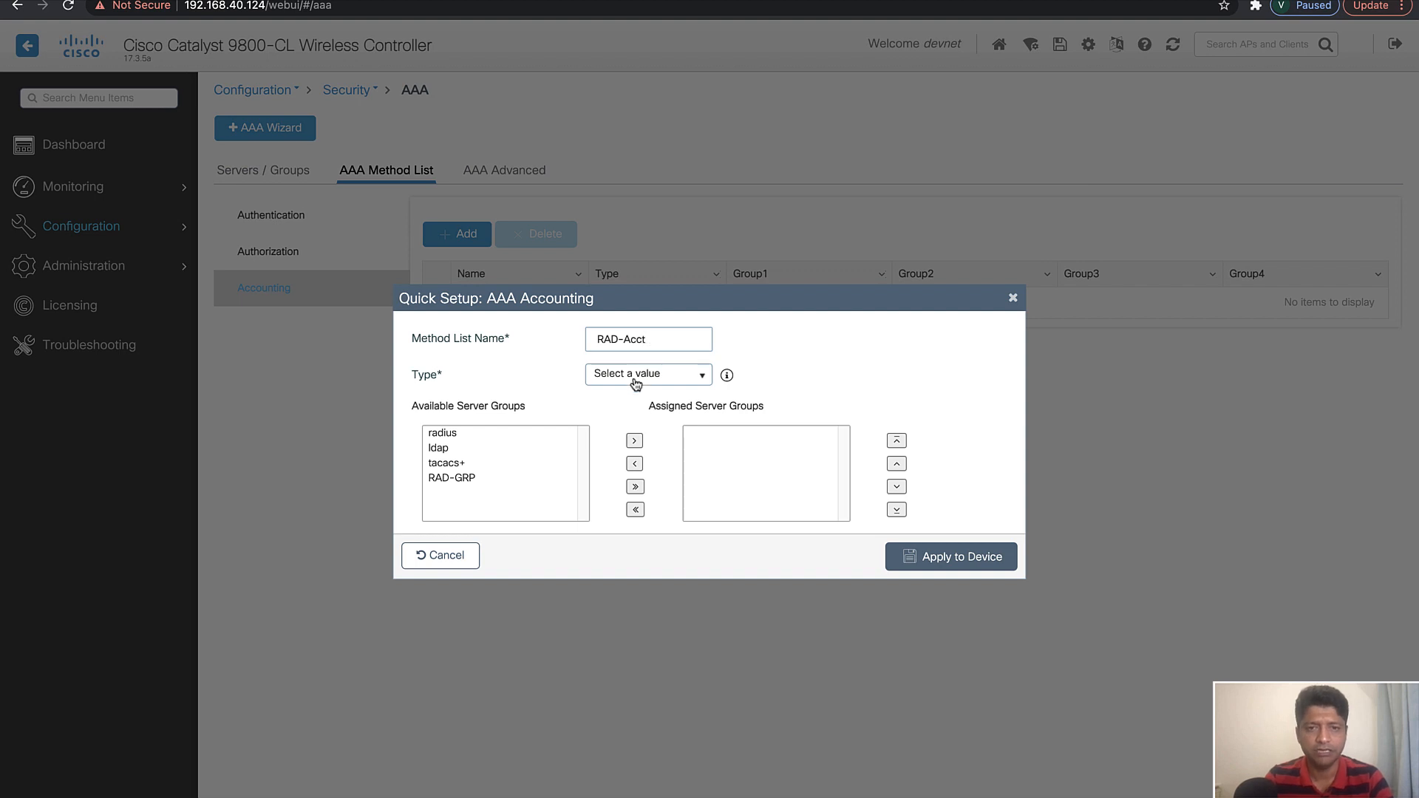
# Give the accounting method list type identity and server group RAD-GRP, and apply it to the device
pyautogui.click(635, 383)
pyautogui.click(625, 439)
pyautogui.click(487, 478)
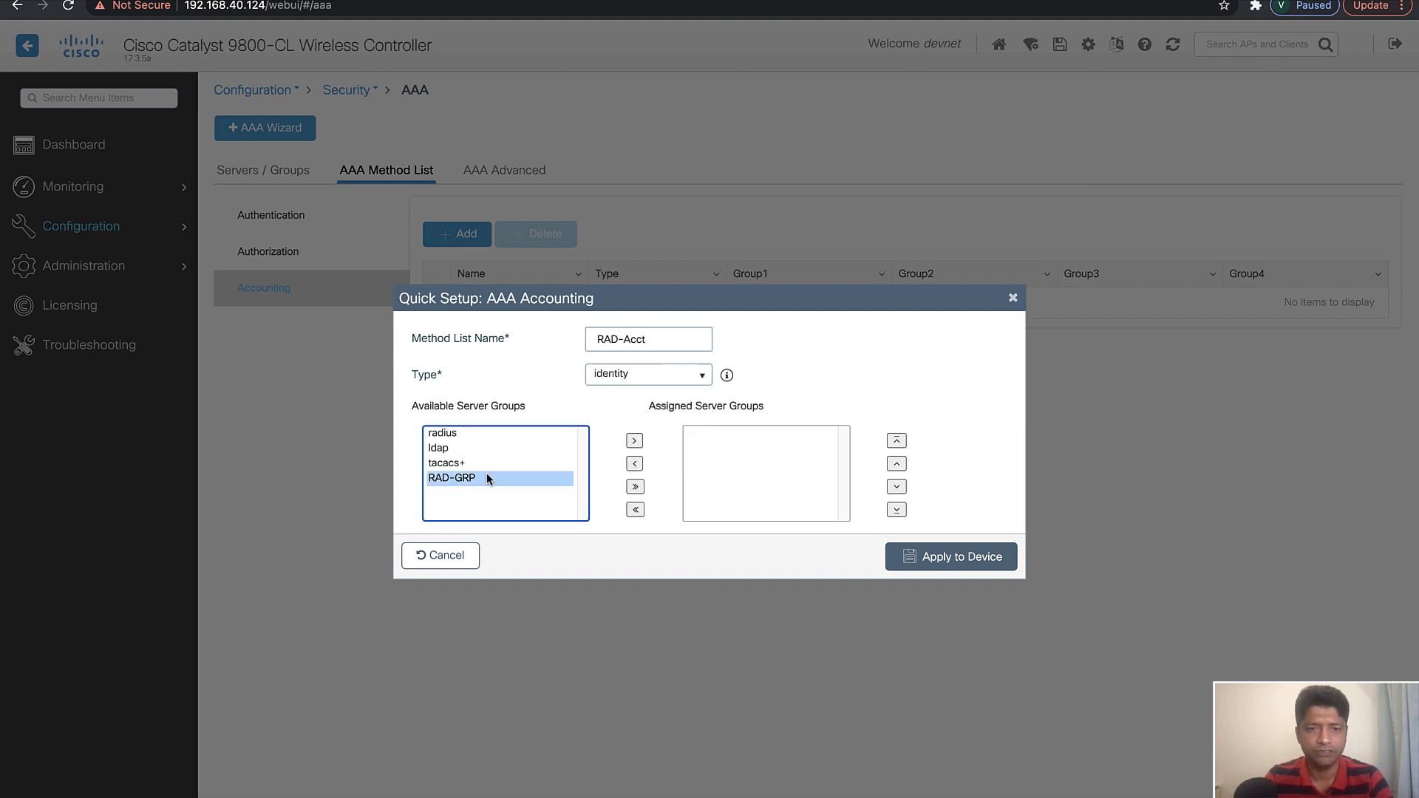
pyautogui.click(633, 442)
pyautogui.click(958, 559)
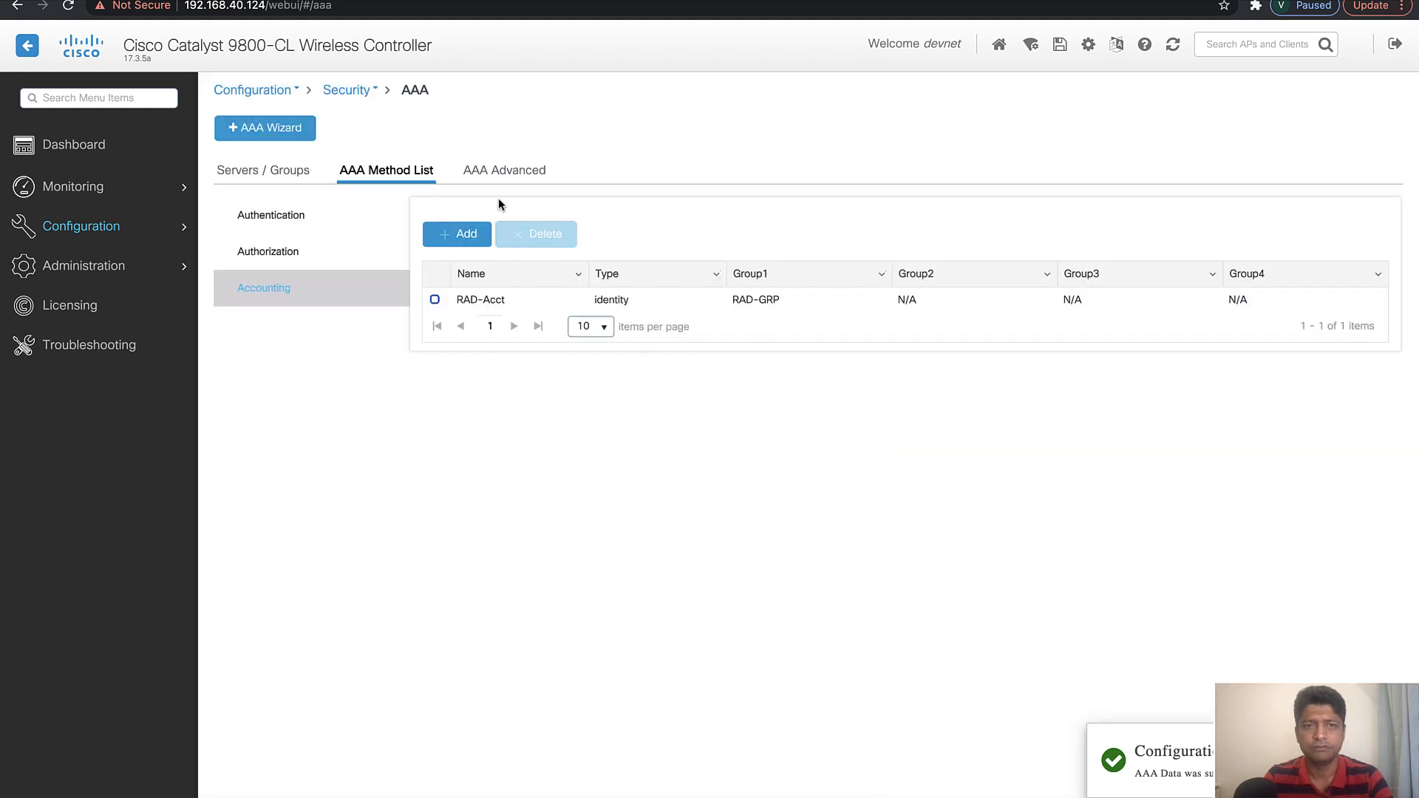
# Start a new WLAN with profile name and SSID v2sk-corp
pyautogui.click(493, 177)
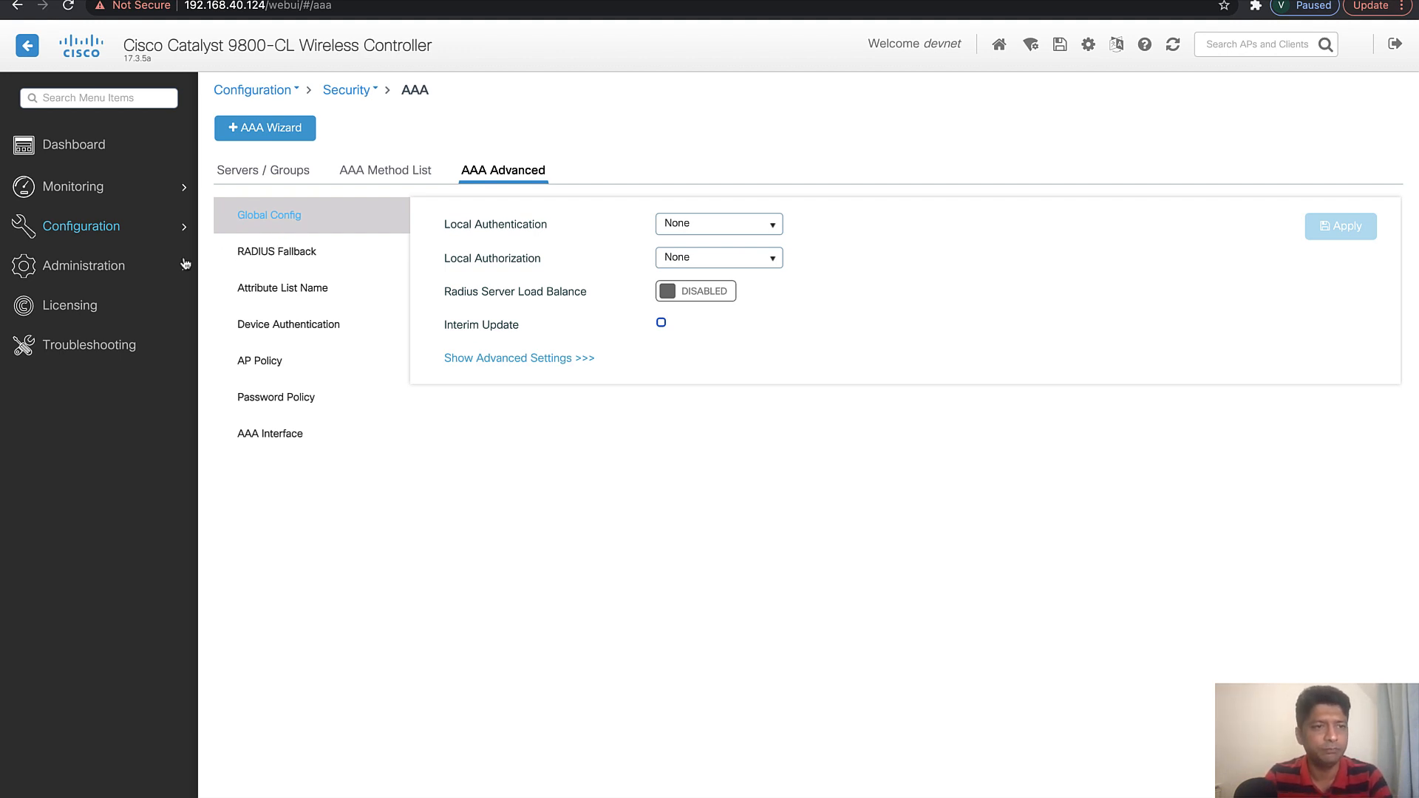
pyautogui.click(112, 228)
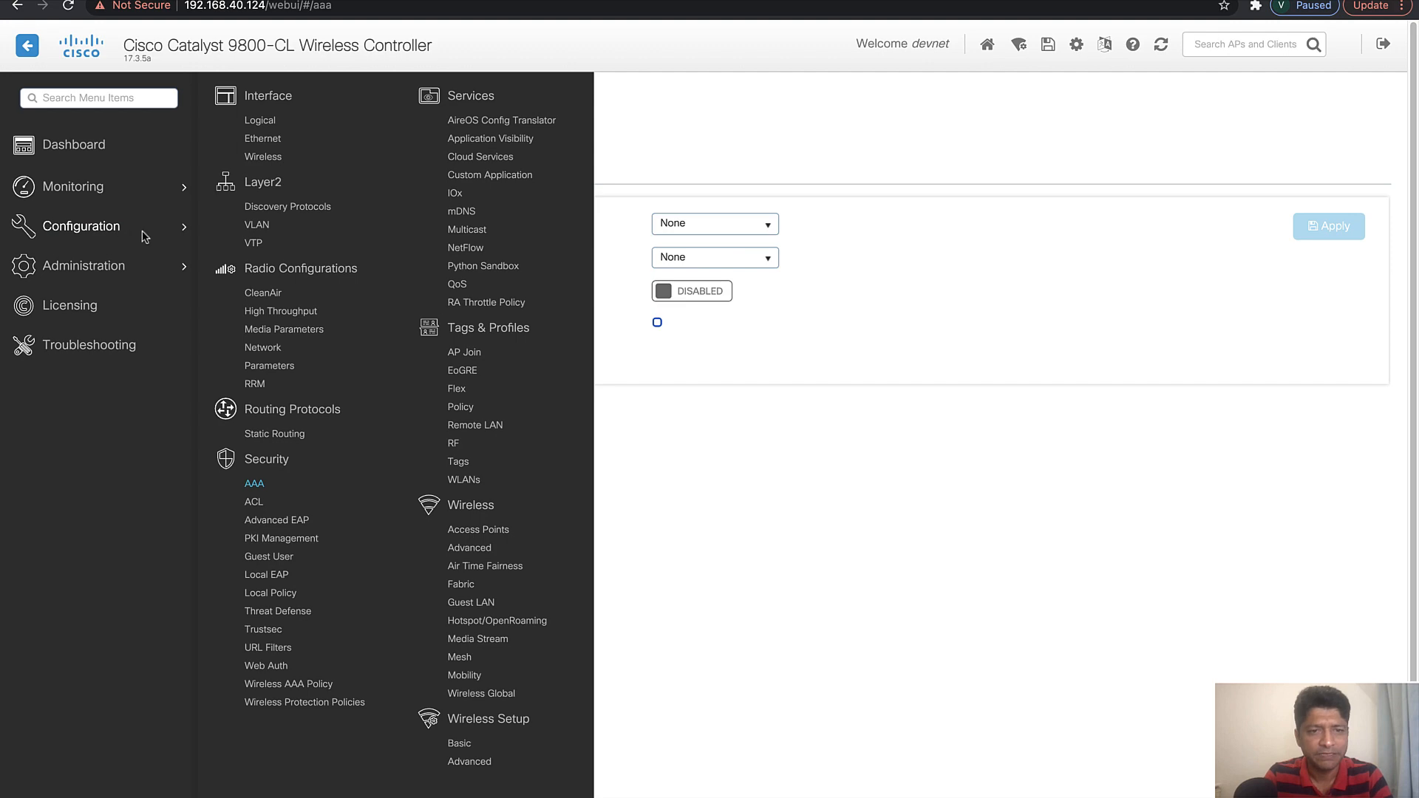
pyautogui.click(469, 480)
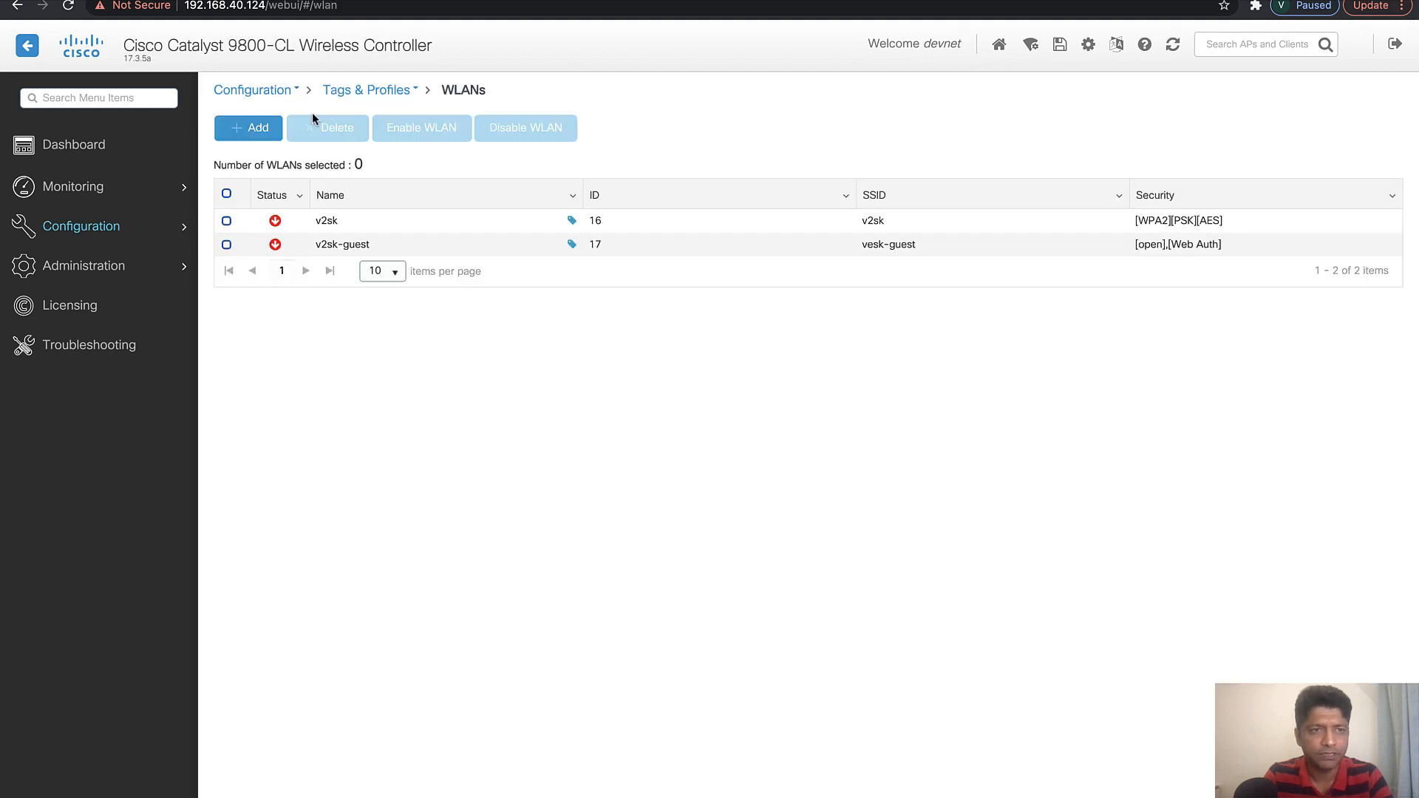
pyautogui.click(254, 137)
pyautogui.click(585, 312)
pyautogui.write('v2sk-')
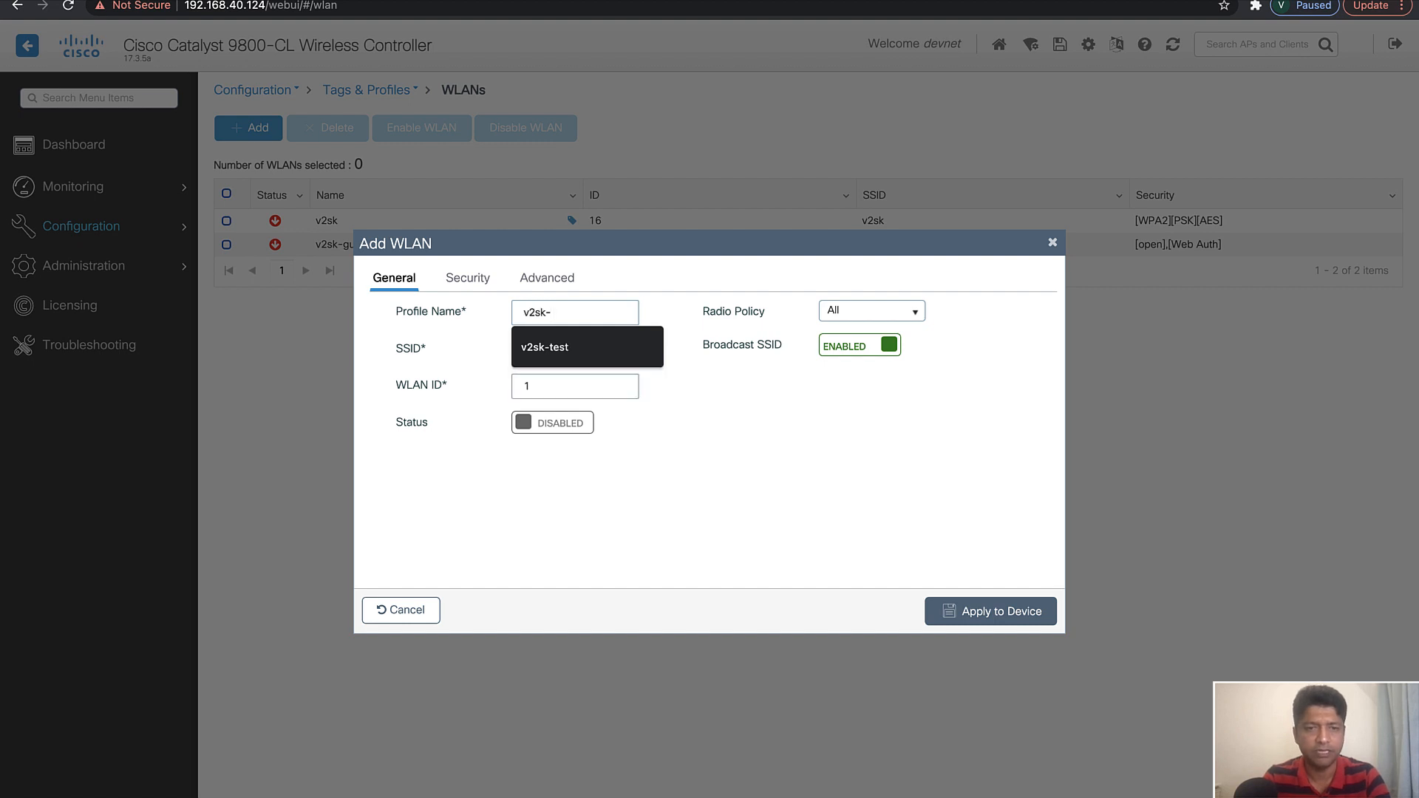
pyautogui.write('corp')
pyautogui.click(558, 349)
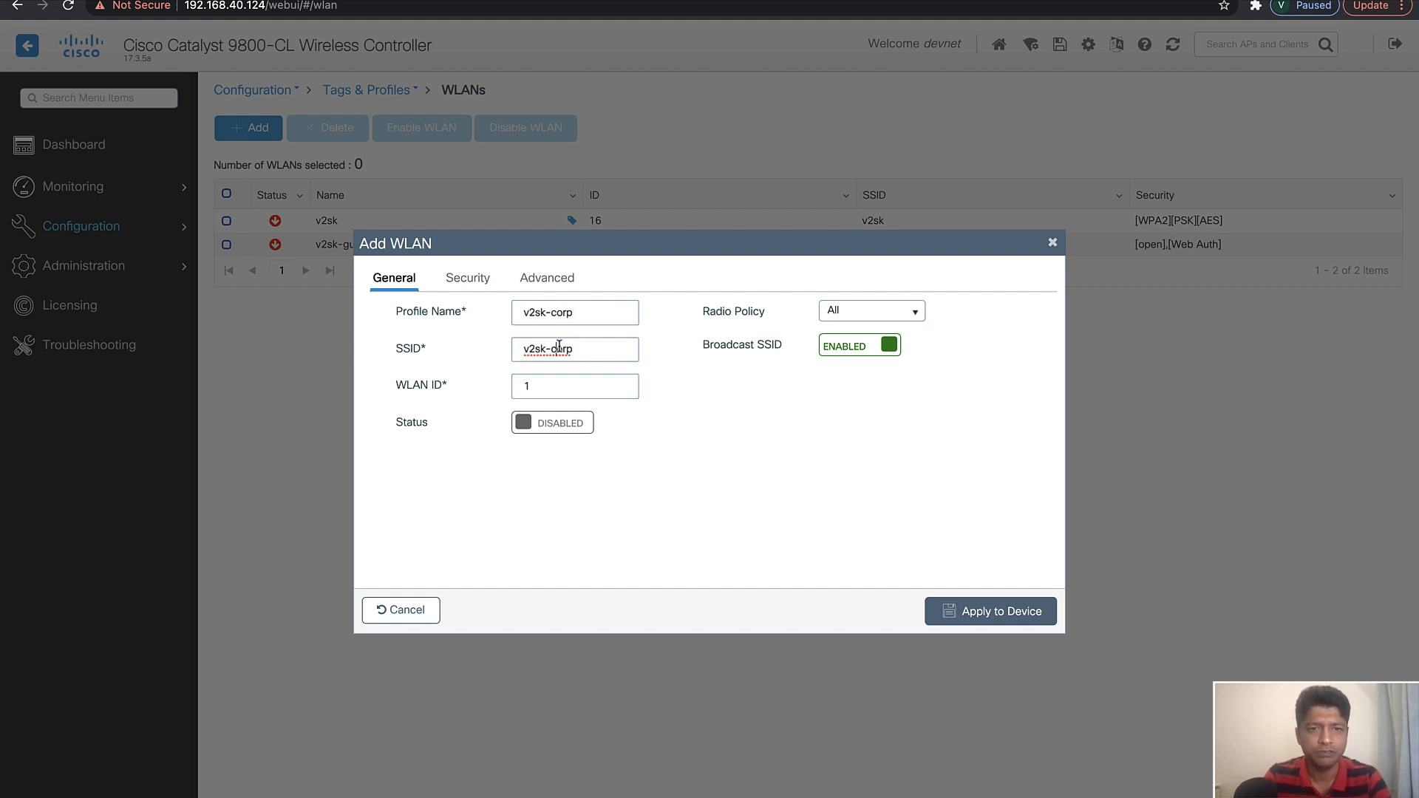
# Set the v2sk-corp WLAN ID to 18, enable its status and review the radio policy options
pyautogui.click(568, 387)
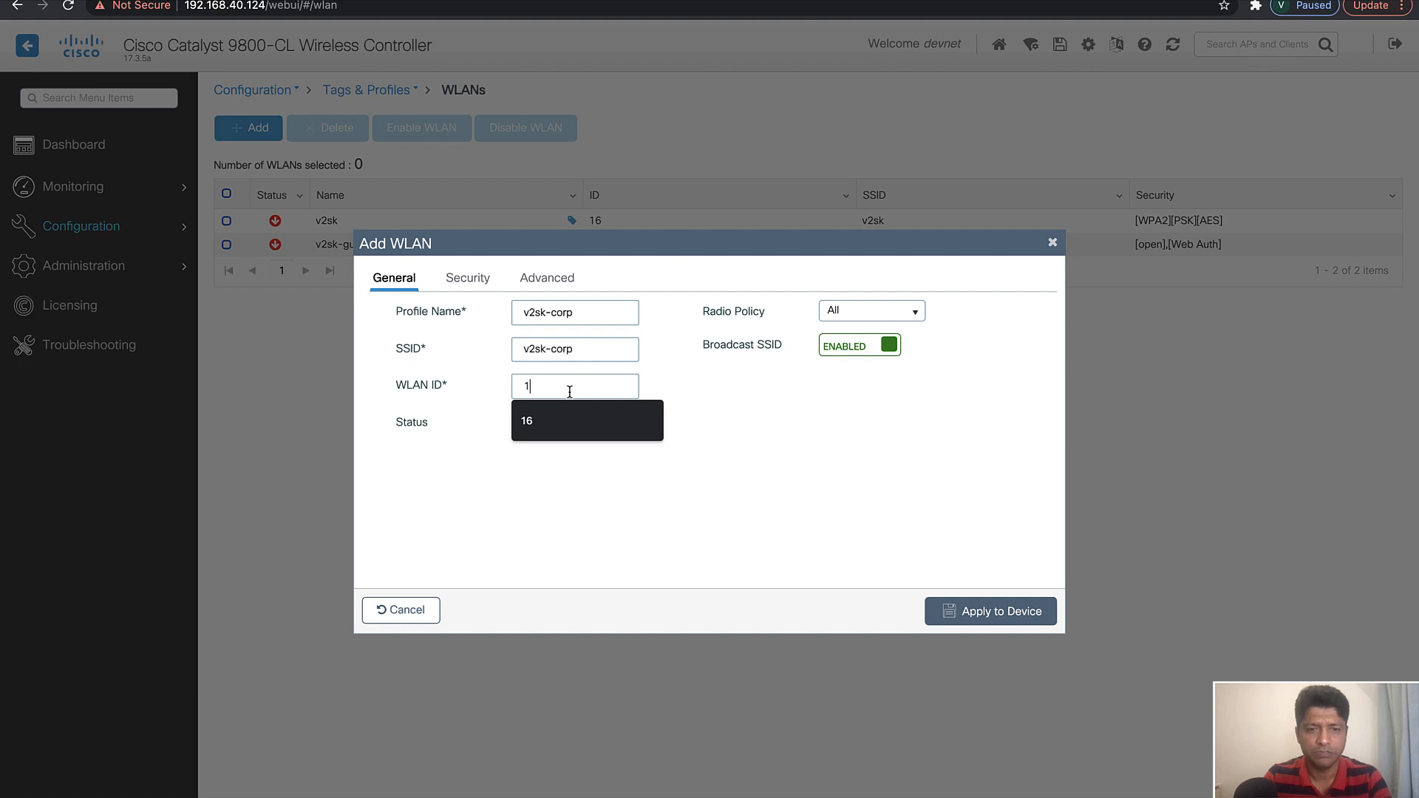
pyautogui.press('BackSpace')
pyautogui.write('1')
pyautogui.press('BackSpace')
pyautogui.write('18')
pyautogui.click(583, 424)
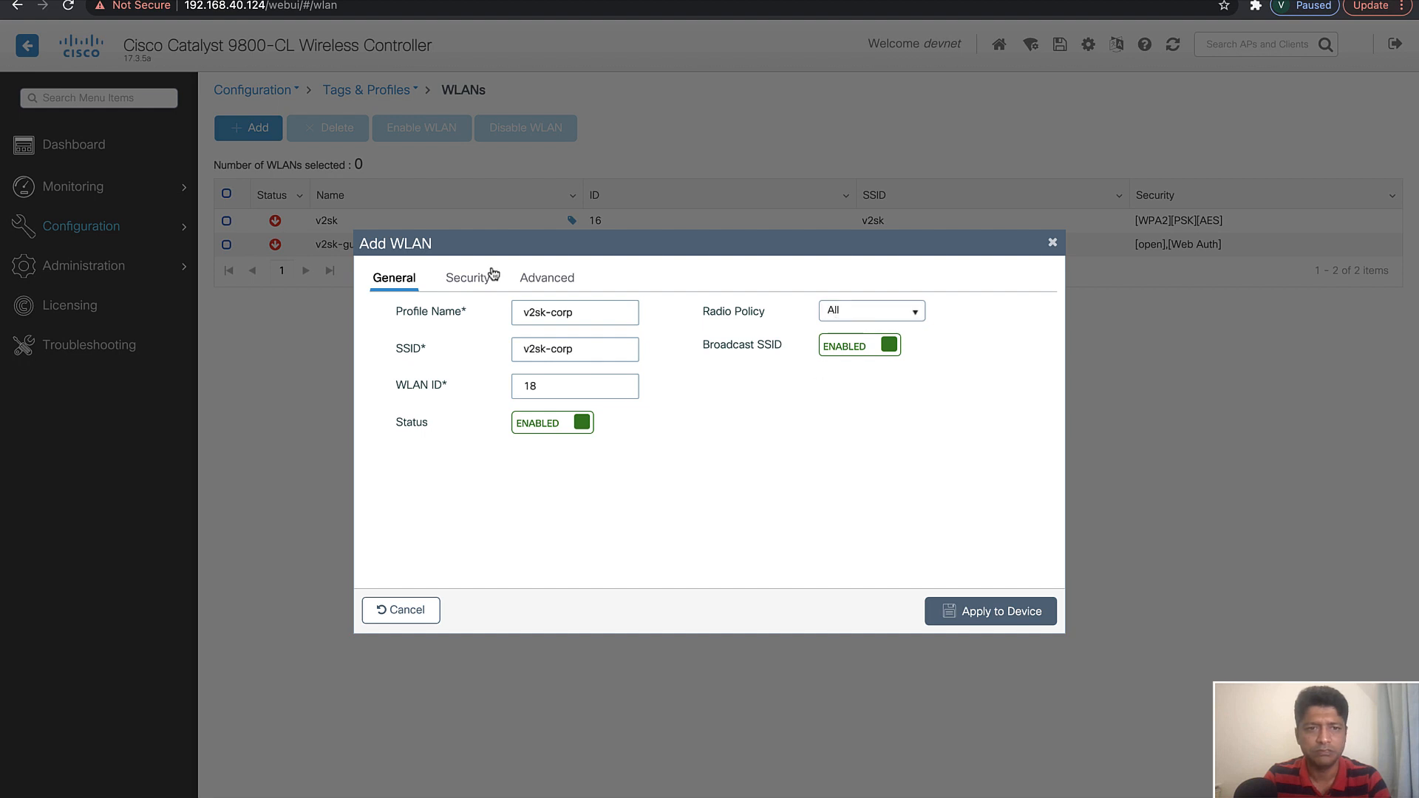
pyautogui.click(852, 317)
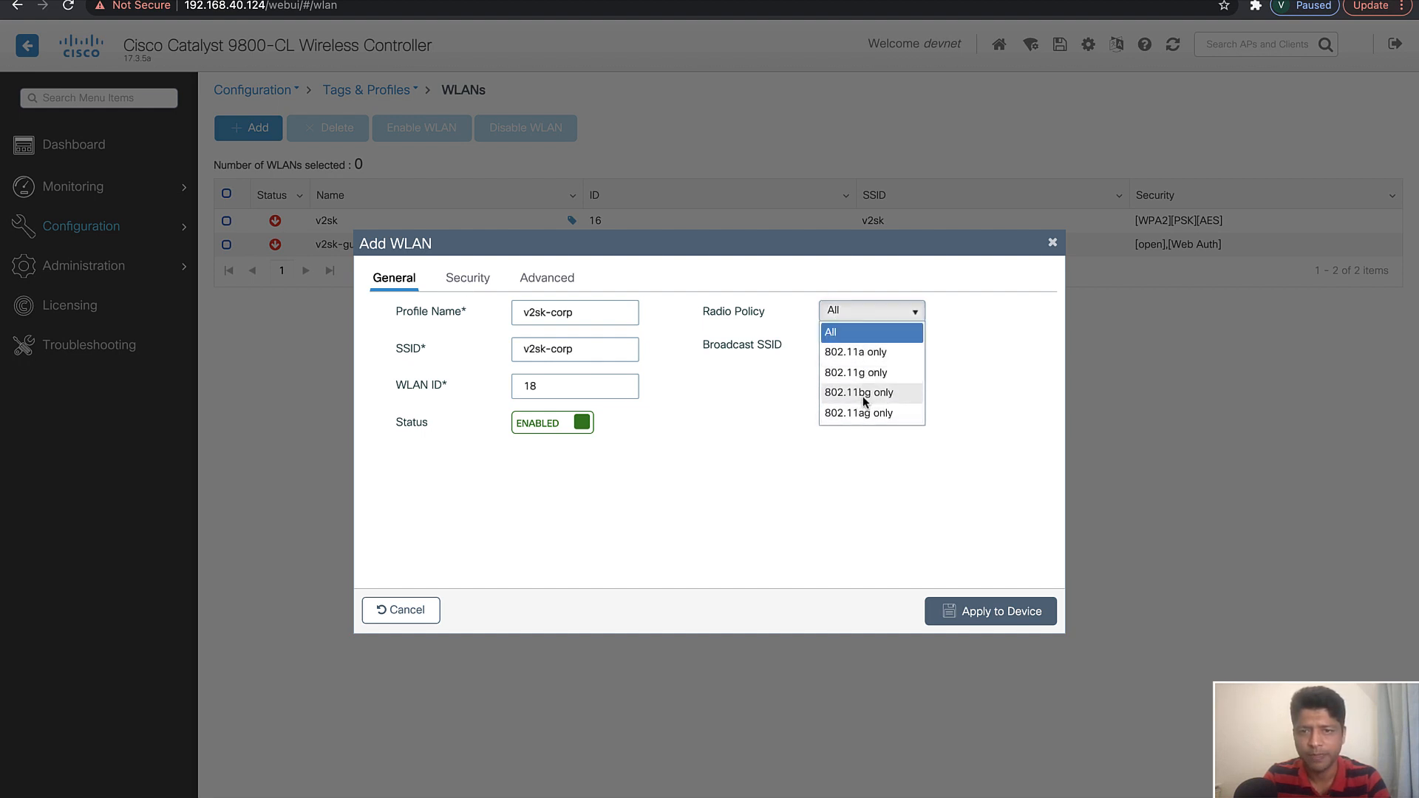
pyautogui.click(781, 377)
# Enable FT + 802.1x under authentication key management in the WLAN's Layer 2 security settings
pyautogui.click(471, 281)
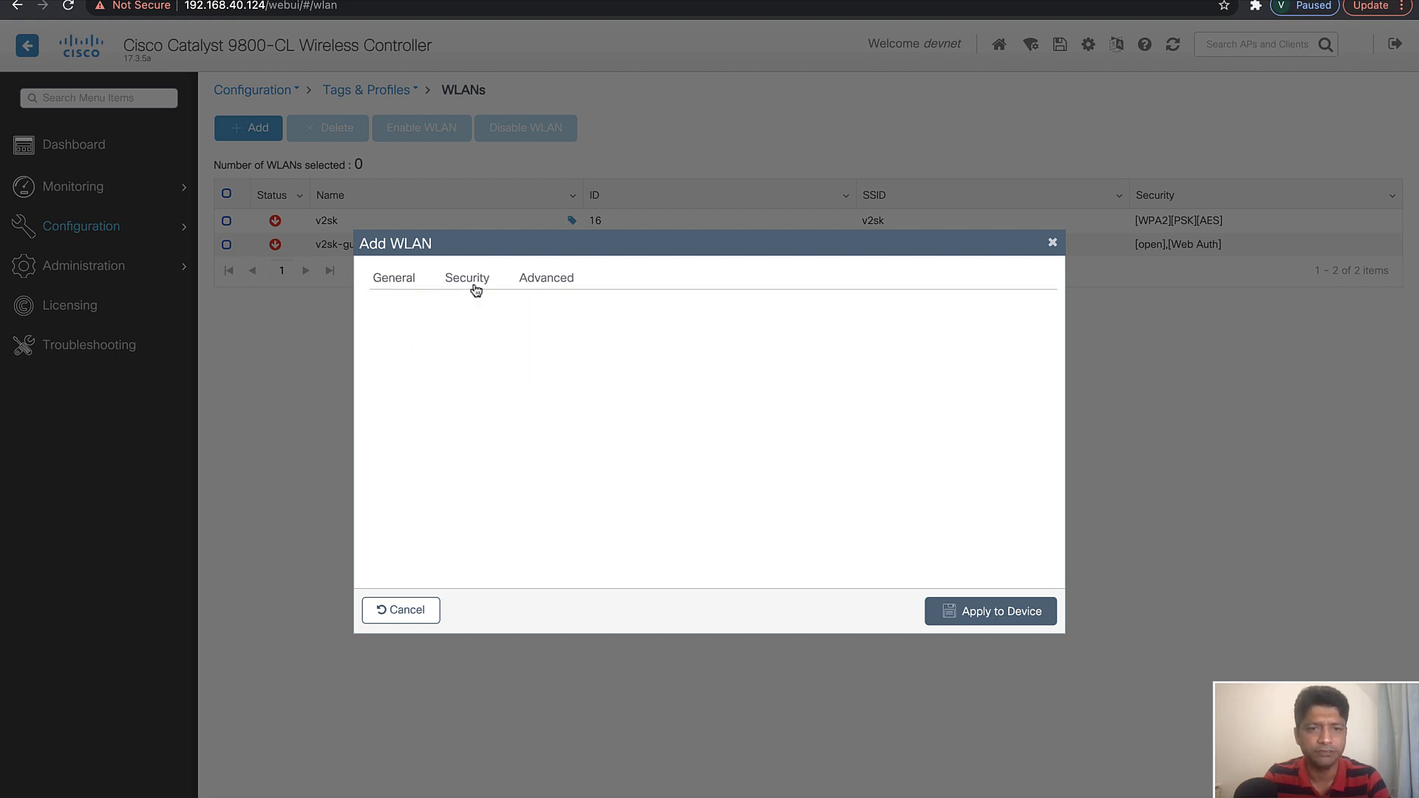
pyautogui.scroll(-1, 619, 380)
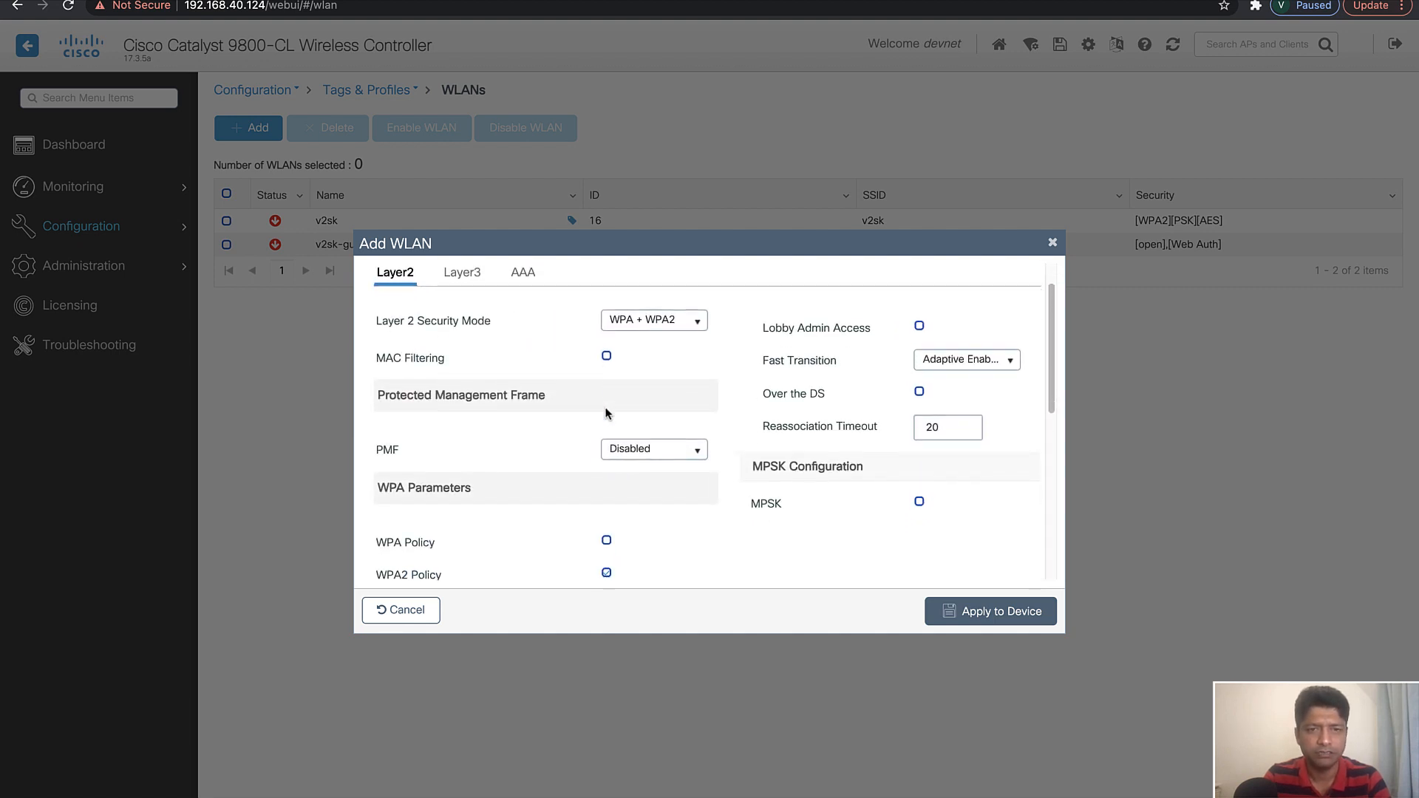
pyautogui.click(655, 322)
pyautogui.click(655, 322)
pyautogui.scroll(-3, 581, 439)
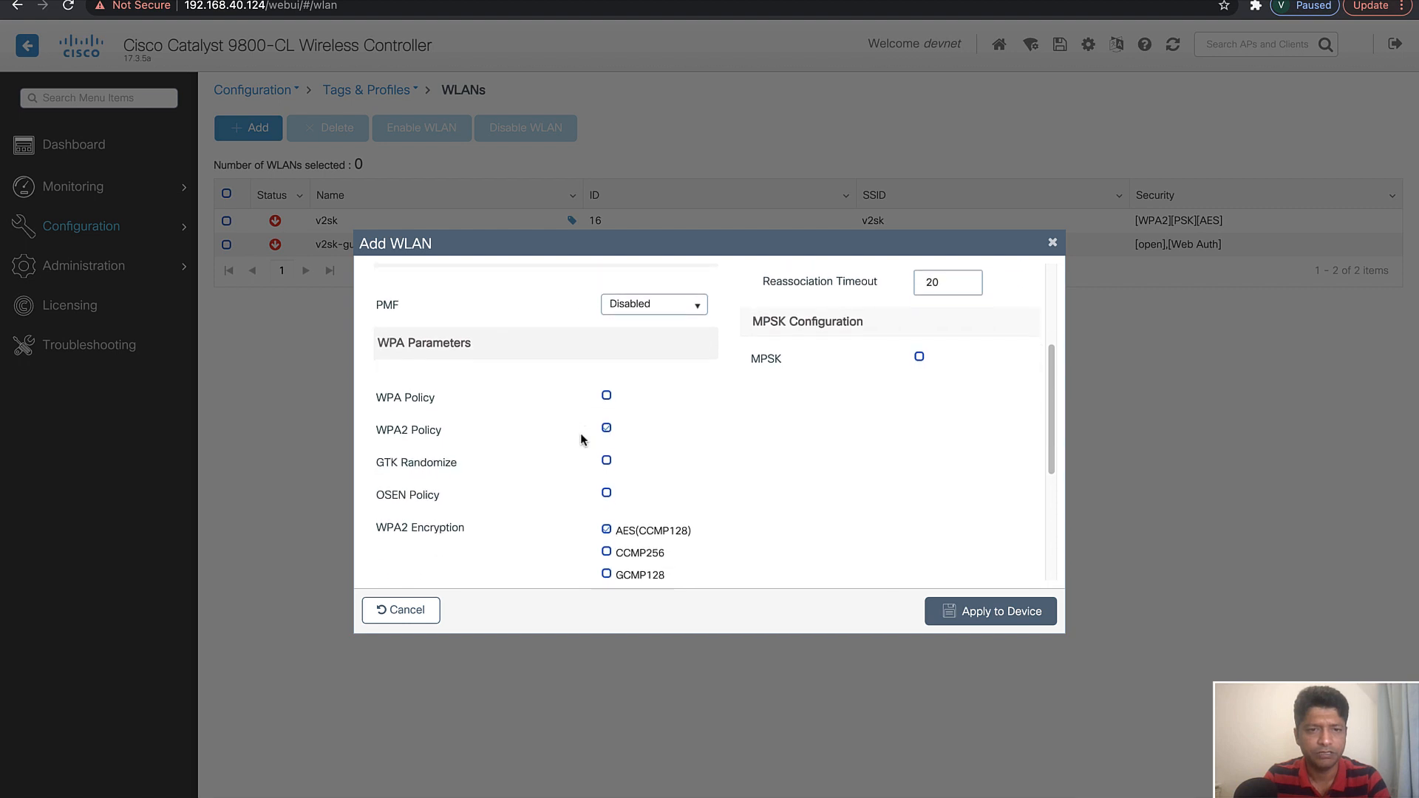
pyautogui.scroll(-3, 618, 503)
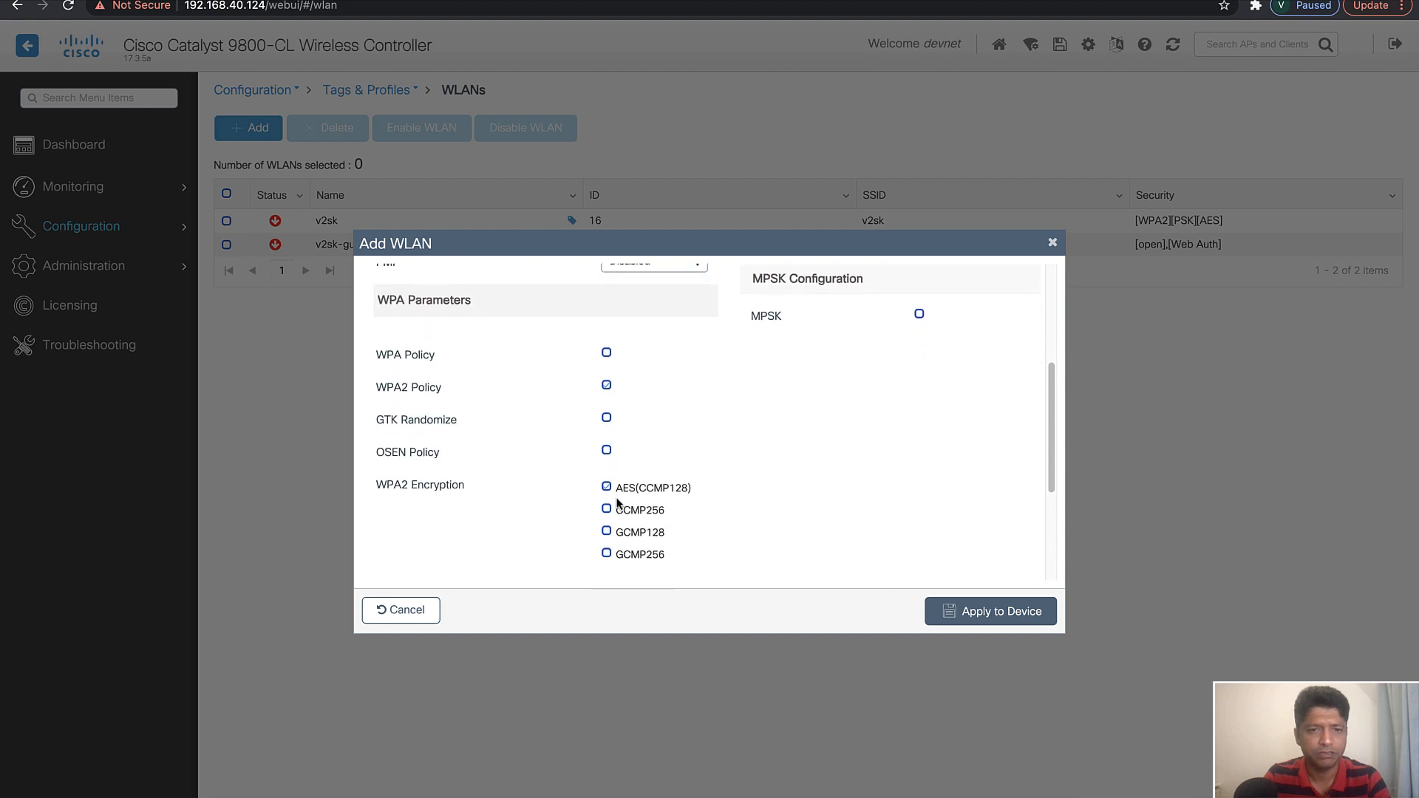
pyautogui.scroll(-1, 618, 500)
pyautogui.scroll(-1, 627, 488)
pyautogui.click(606, 455)
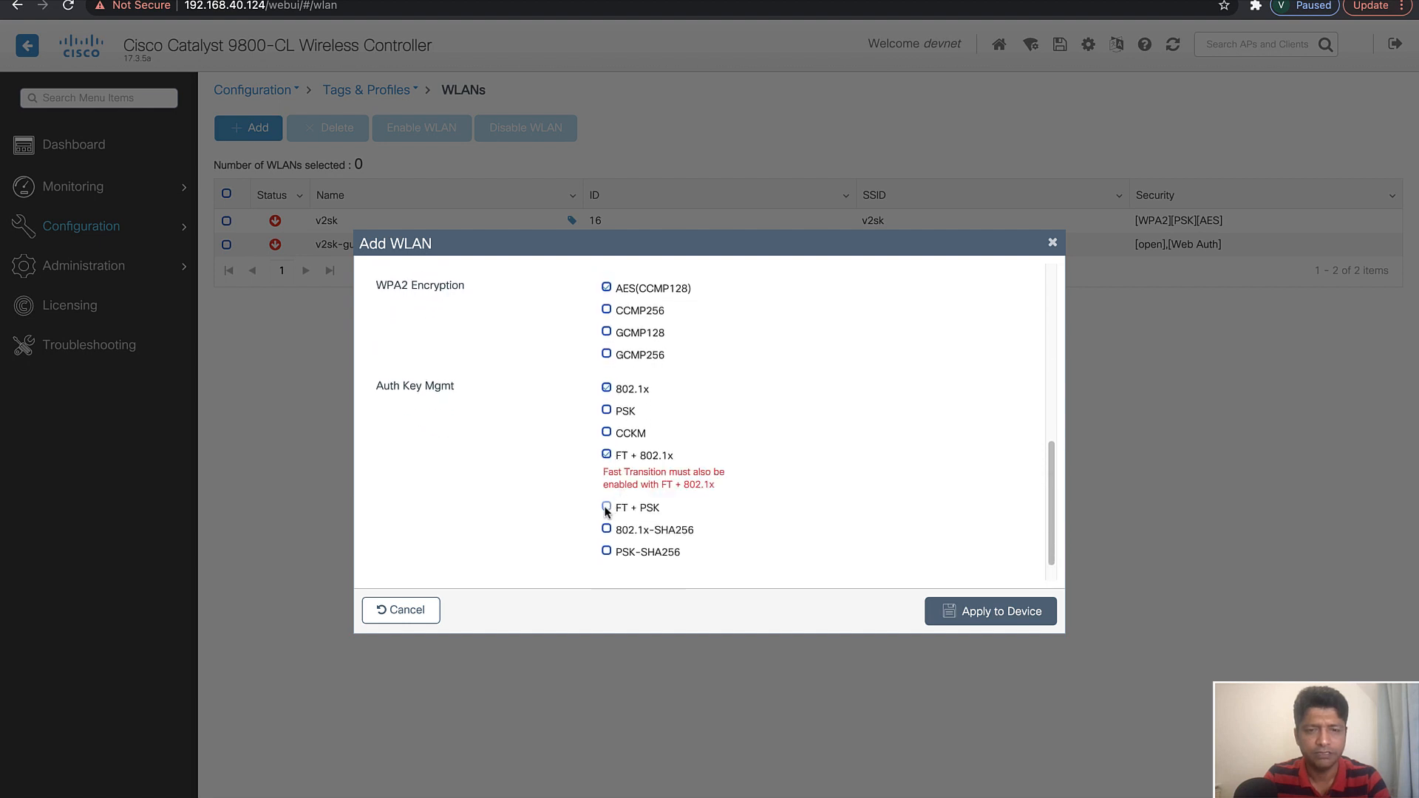
# Set the WLAN's Fast Transition to Enabled and turn on Over the DS
pyautogui.scroll(10, 743, 490)
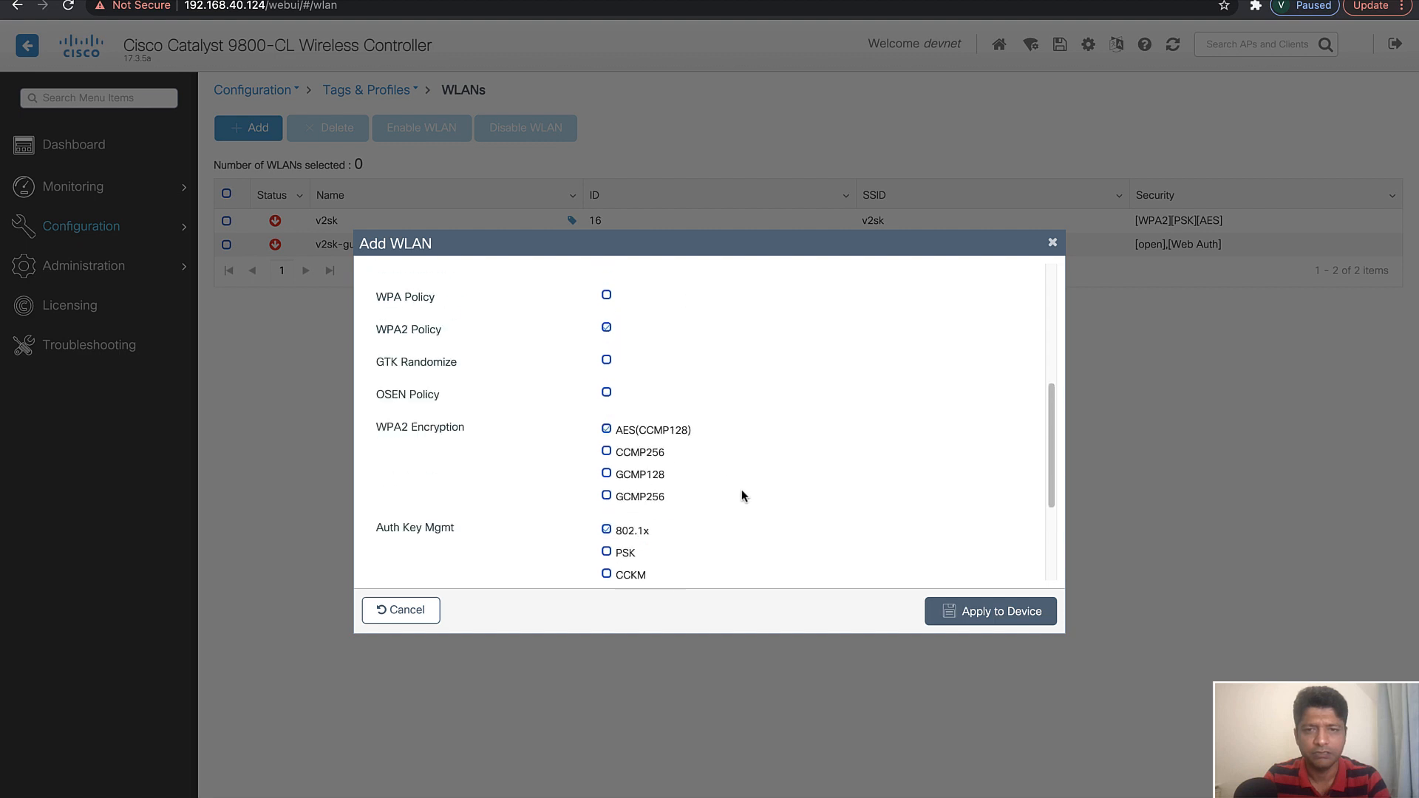
pyautogui.scroll(1, 842, 418)
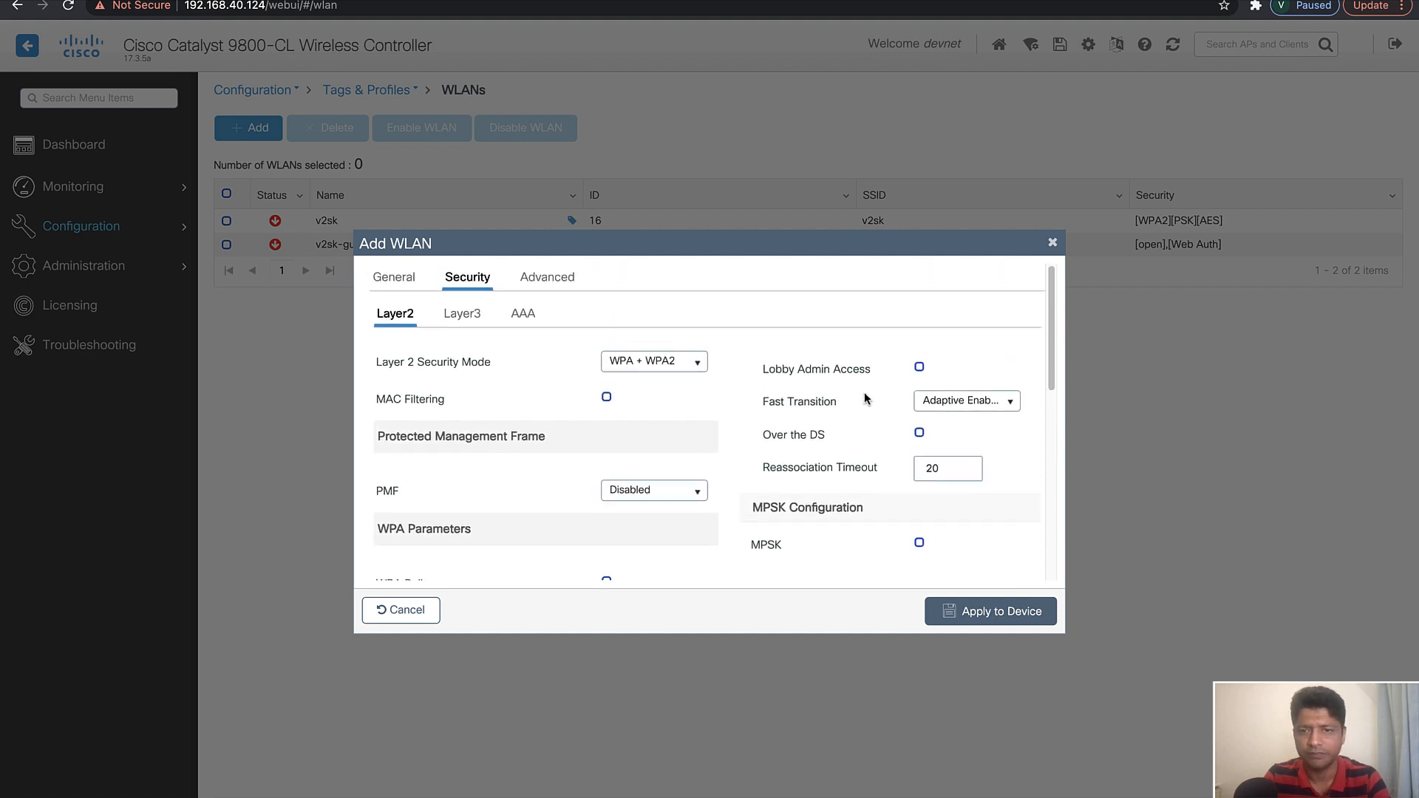
pyautogui.click(980, 402)
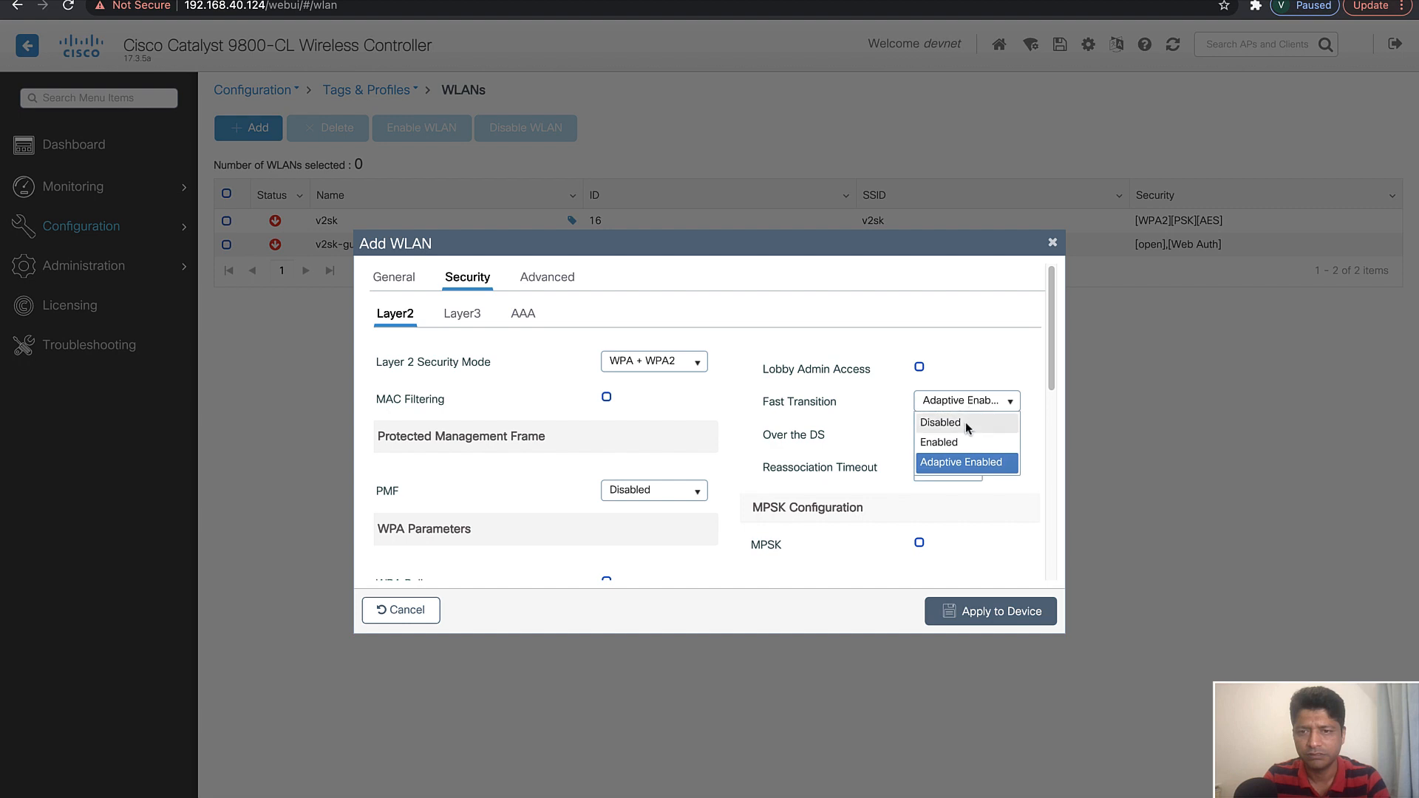
pyautogui.click(948, 442)
pyautogui.click(920, 434)
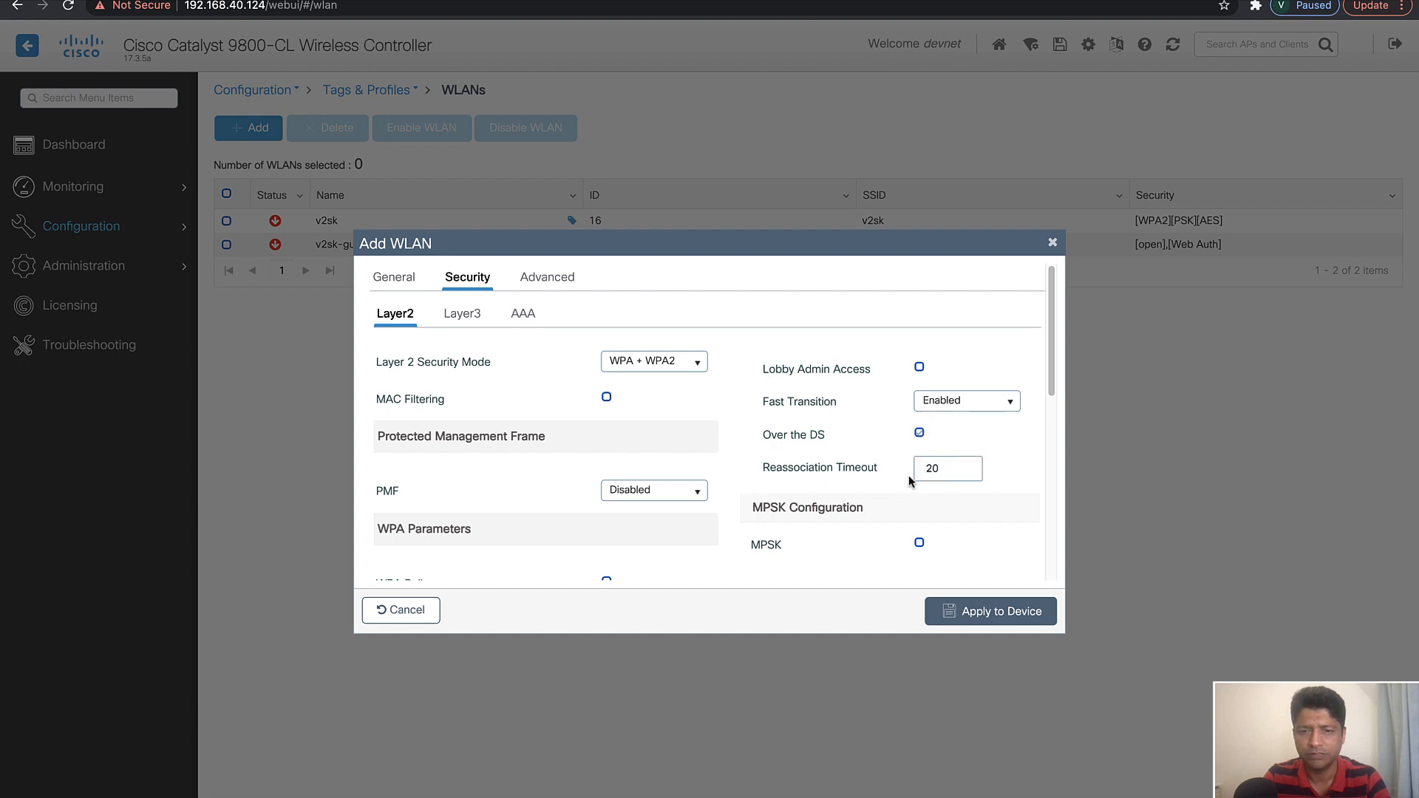
# Try Fast Transition in Adaptive Enabled mode and toggle FT + 802.1x key management off and back on
pyautogui.scroll(-10, 871, 507)
pyautogui.scroll(10, 874, 509)
pyautogui.click(964, 405)
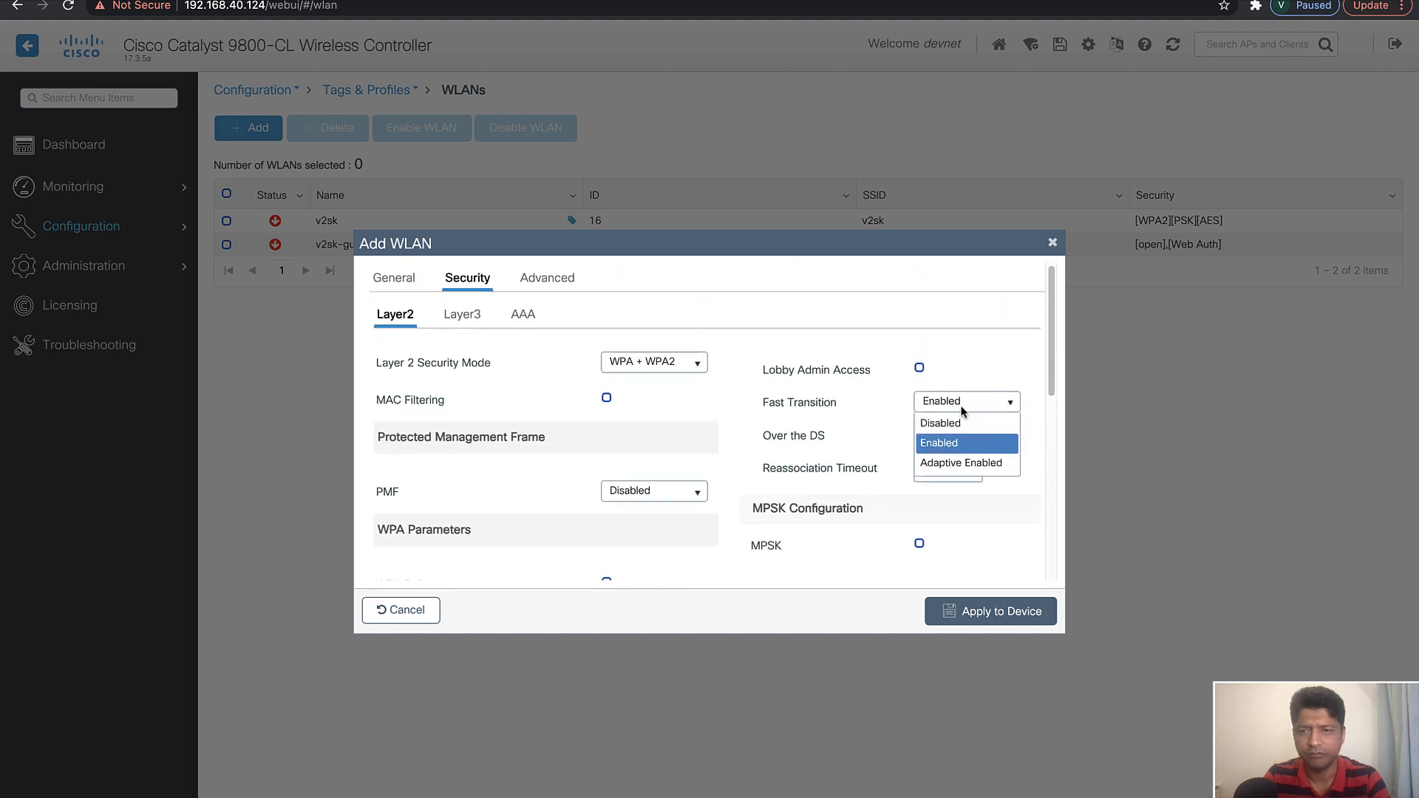
pyautogui.click(958, 468)
pyautogui.scroll(-3, 840, 485)
pyautogui.scroll(-5, 840, 485)
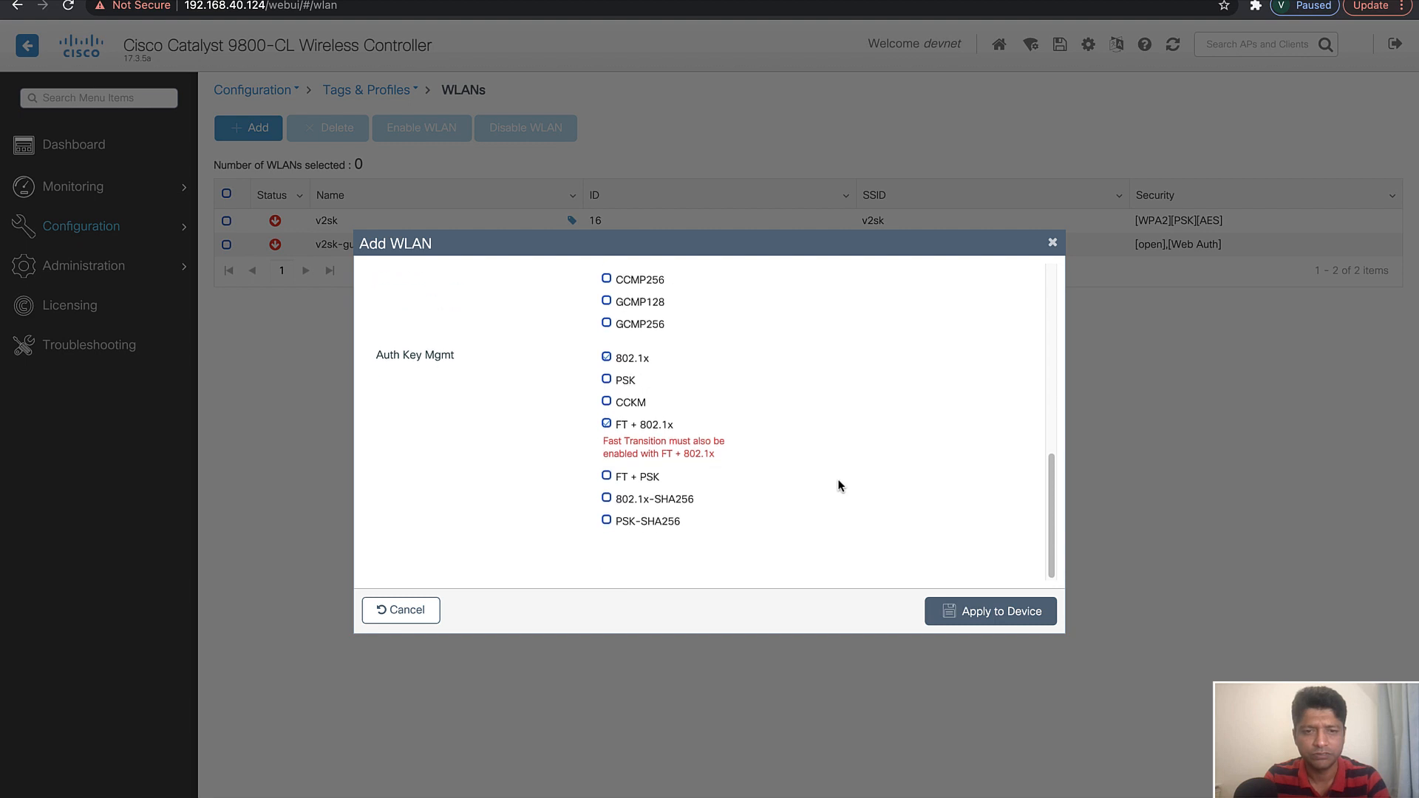
pyautogui.click(606, 426)
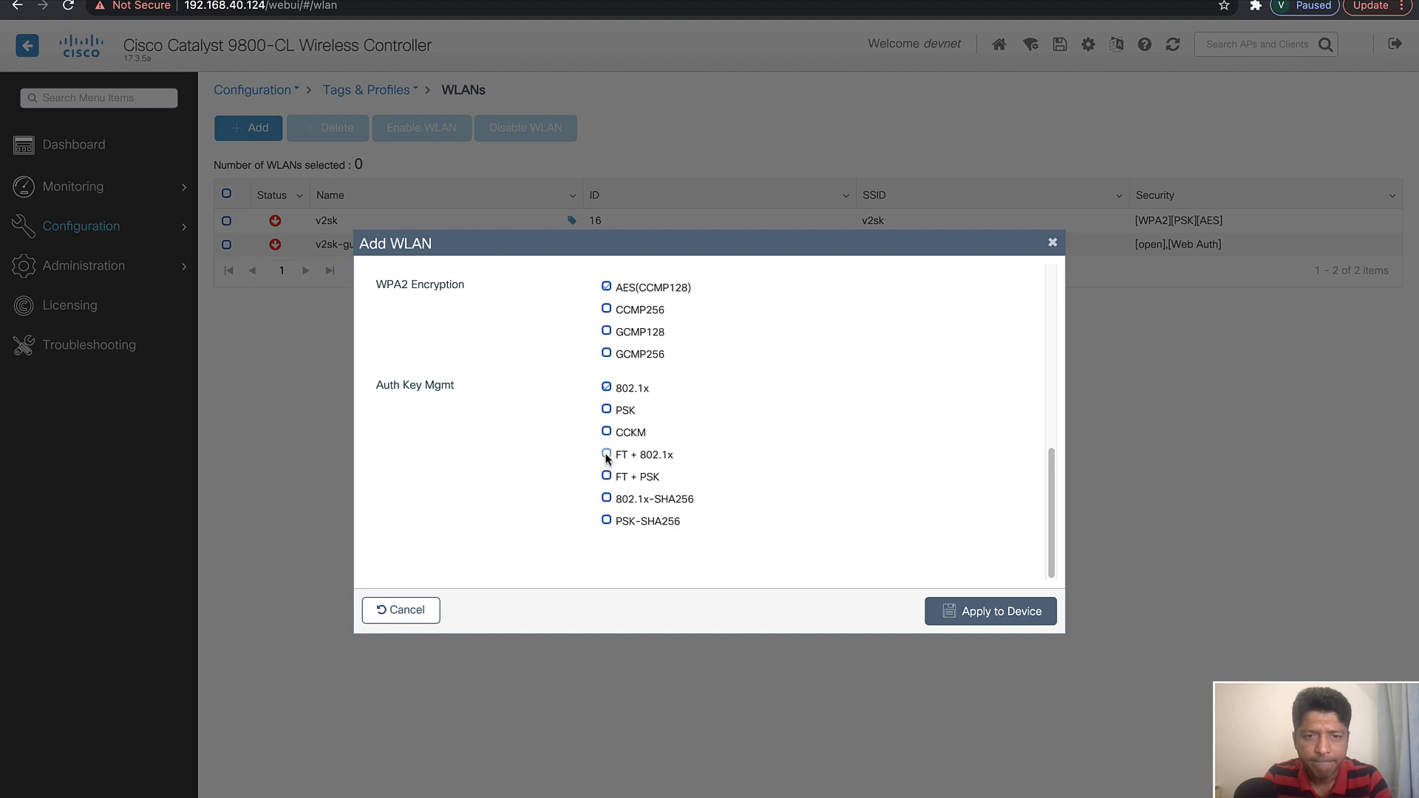
pyautogui.click(606, 456)
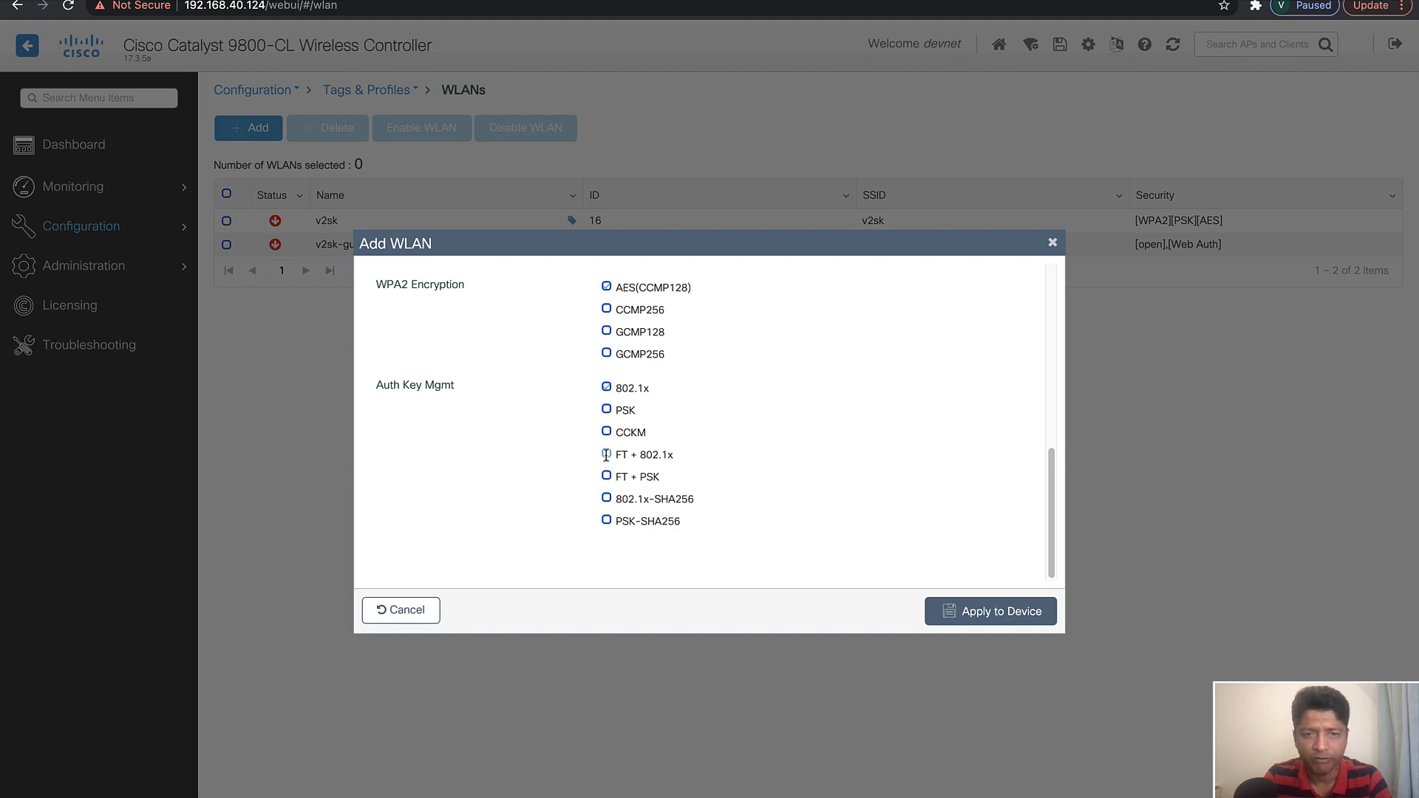
# Return Fast Transition to Enabled and check the authentication key management options
pyautogui.scroll(10, 818, 436)
pyautogui.click(988, 411)
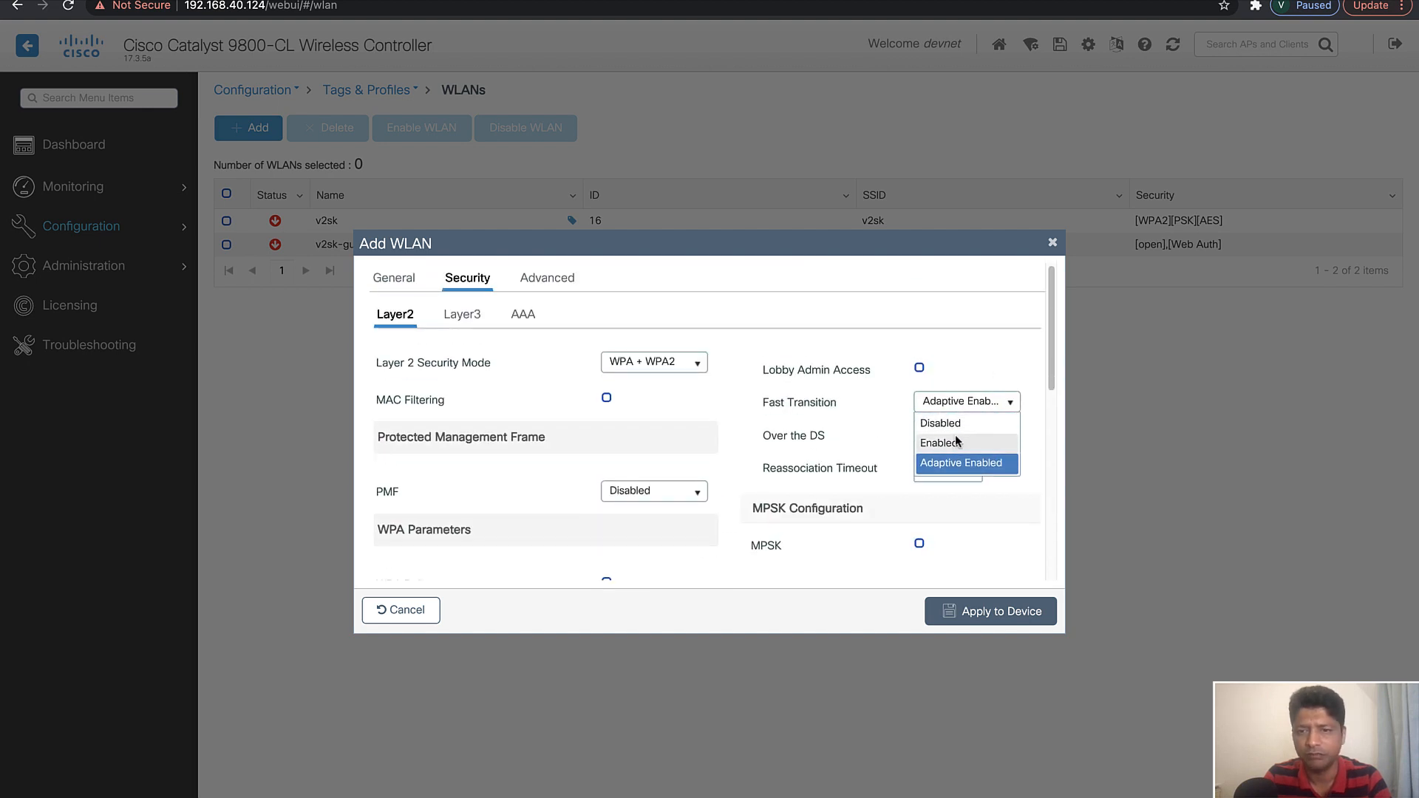
pyautogui.click(940, 443)
pyautogui.scroll(-3, 853, 569)
pyautogui.scroll(-8, 854, 569)
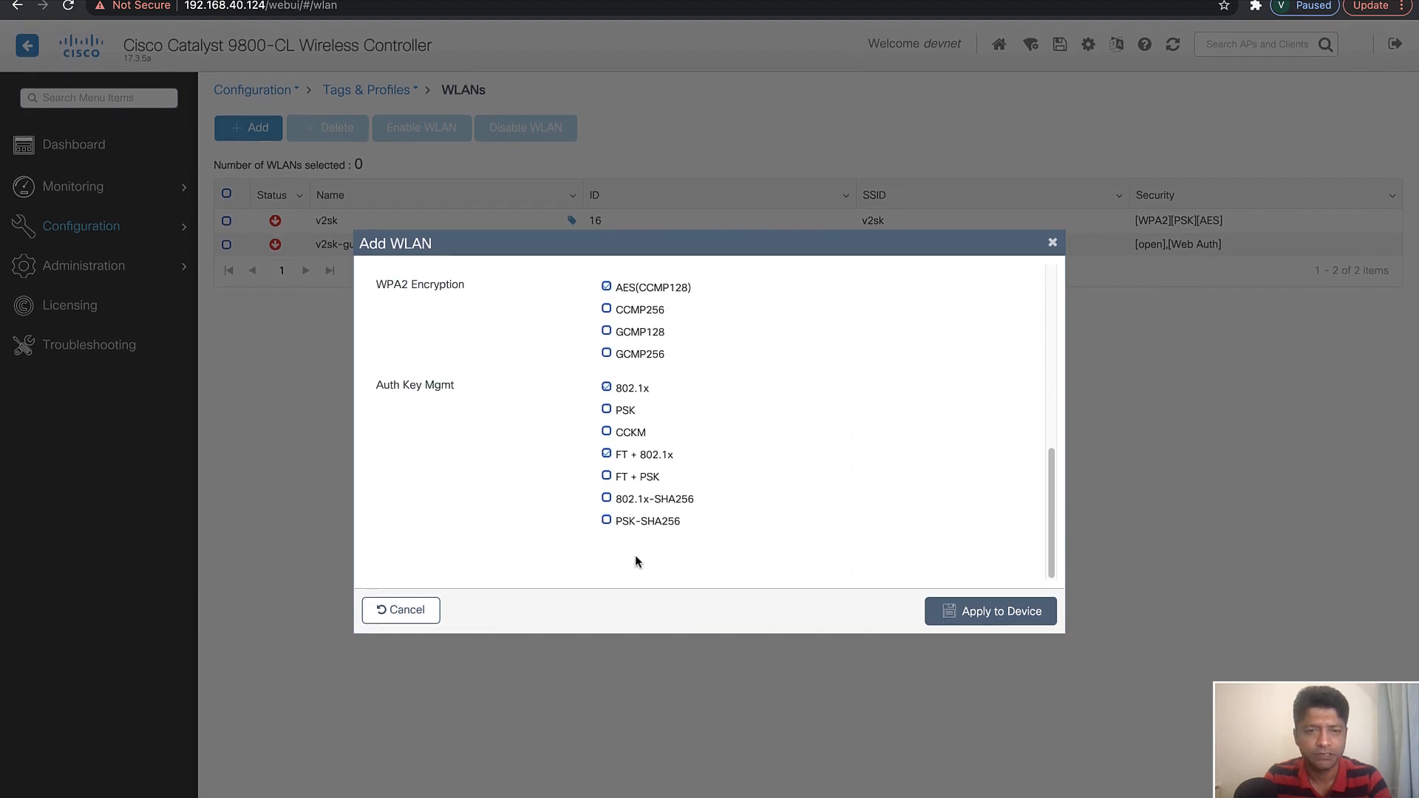
# Assign the RAD-Auth authentication list to the v2sk-corp WLAN and apply the WLAN to the device
pyautogui.scroll(10, 708, 434)
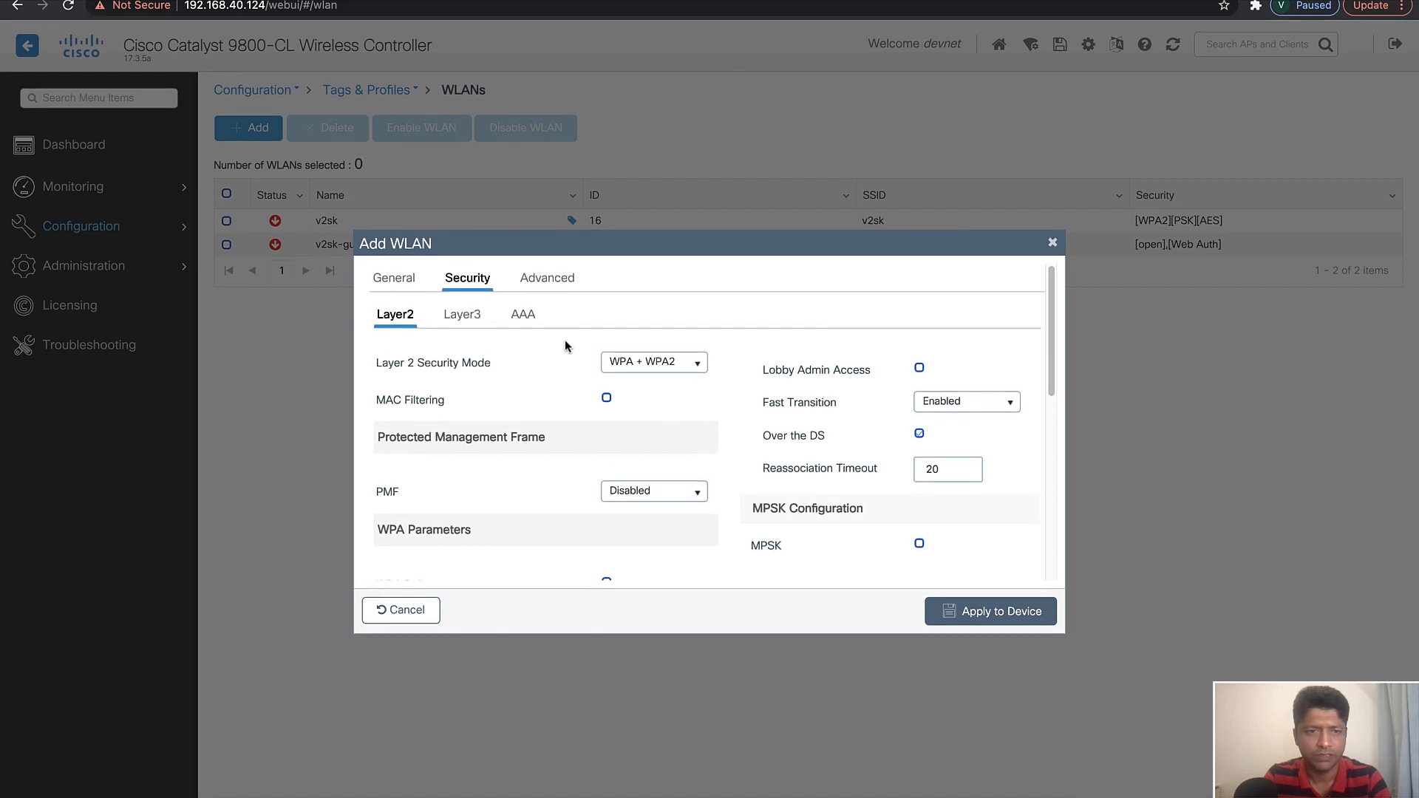
pyautogui.click(520, 315)
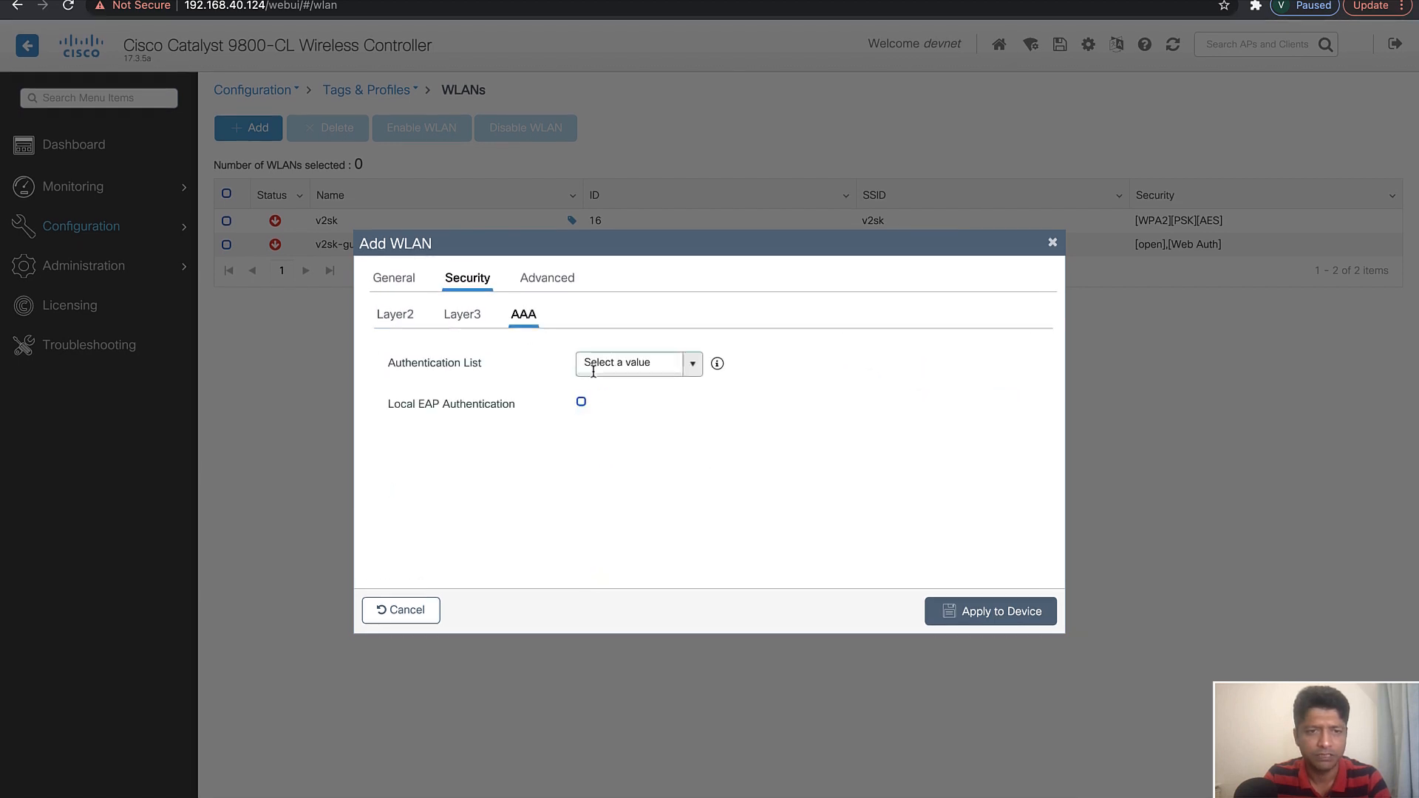
pyautogui.click(693, 365)
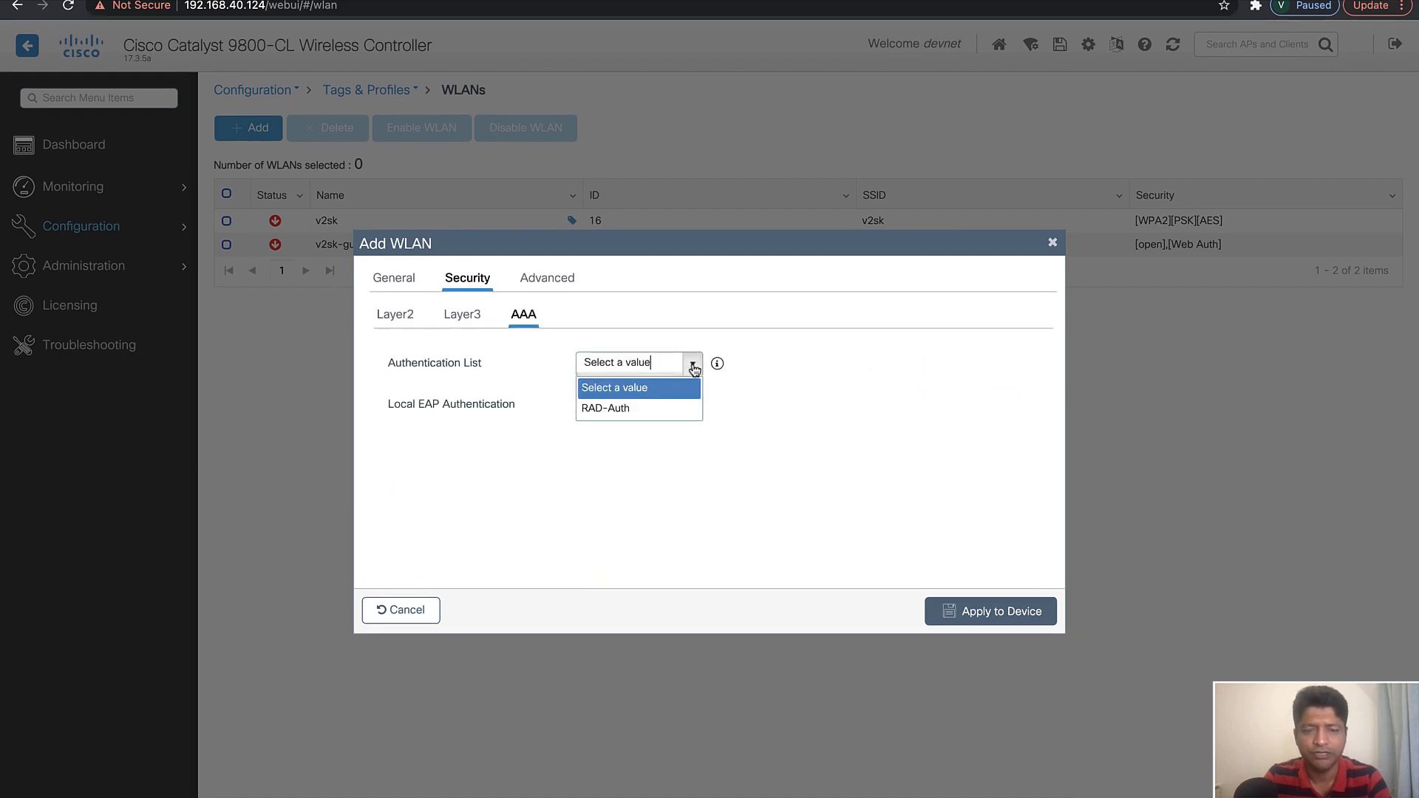
pyautogui.click(641, 411)
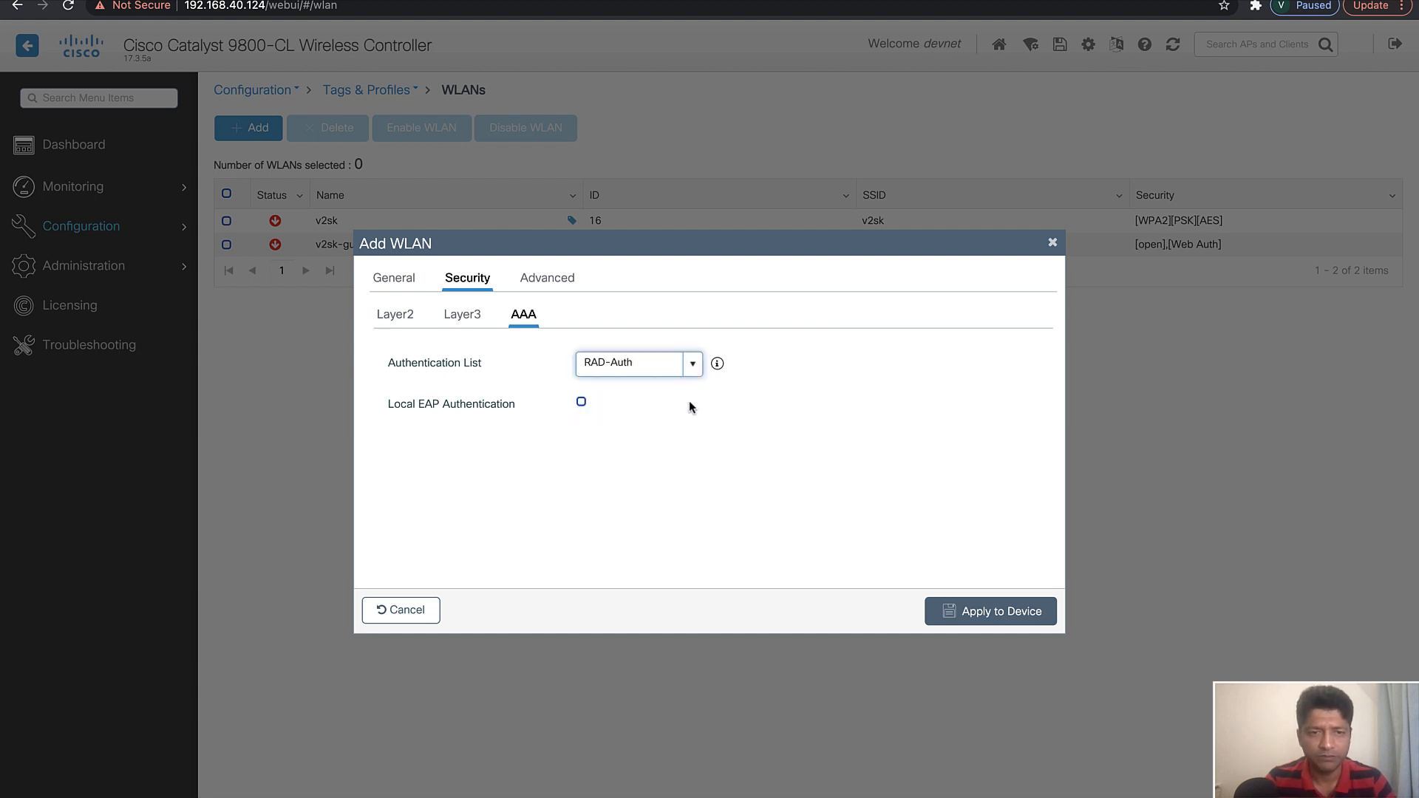
pyautogui.click(394, 279)
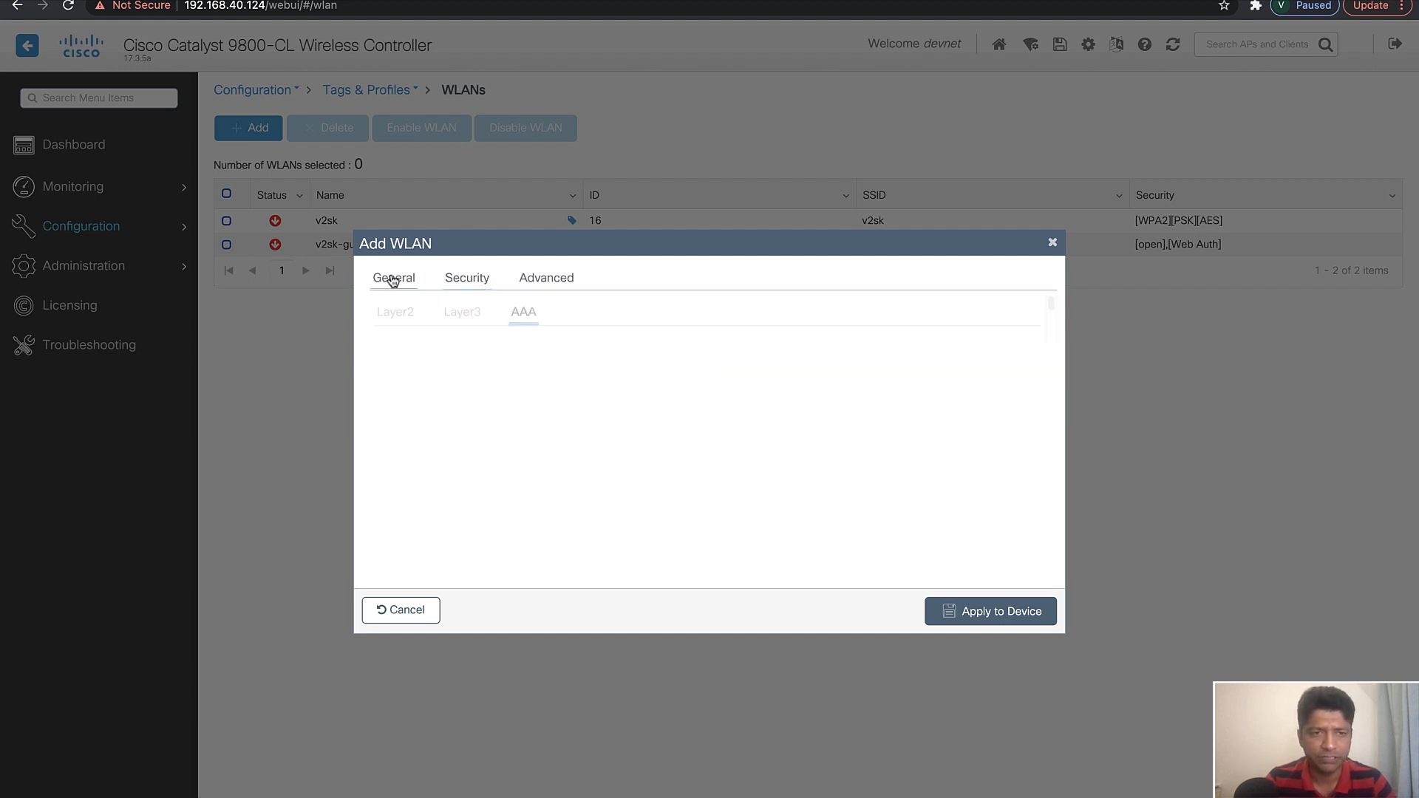
pyautogui.click(978, 611)
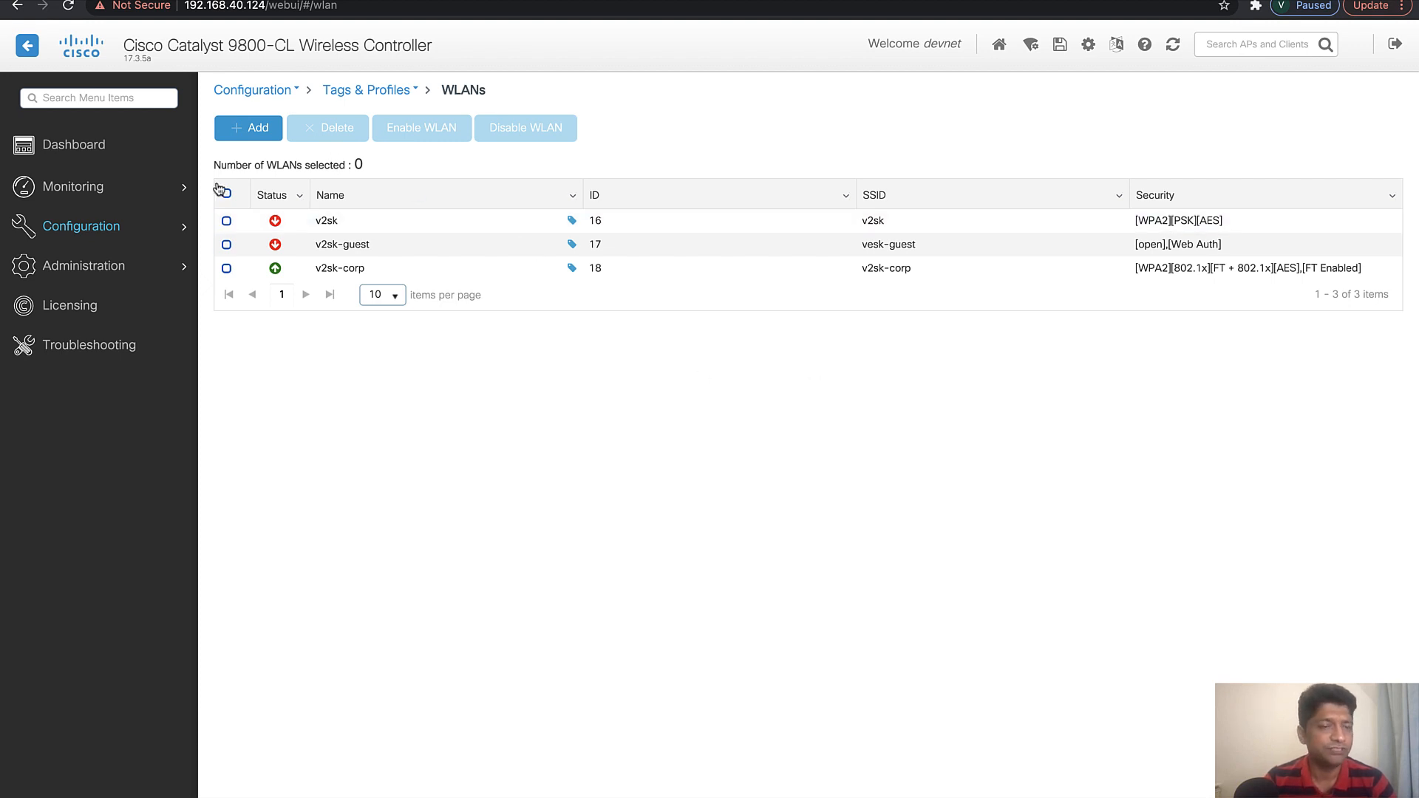
# Start a new policy profile named v2sk-corp-profile
pyautogui.moveTo(104, 228)
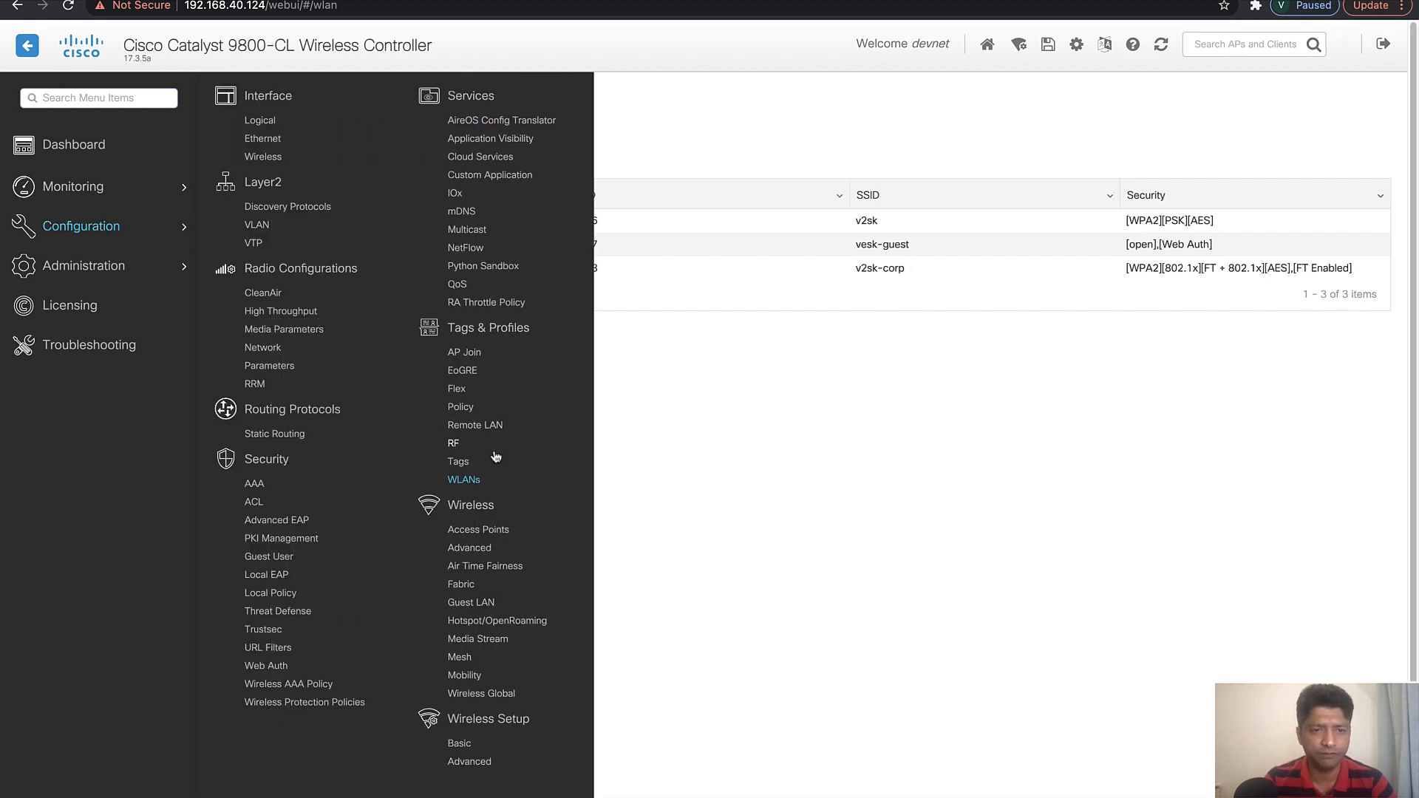
pyautogui.click(462, 406)
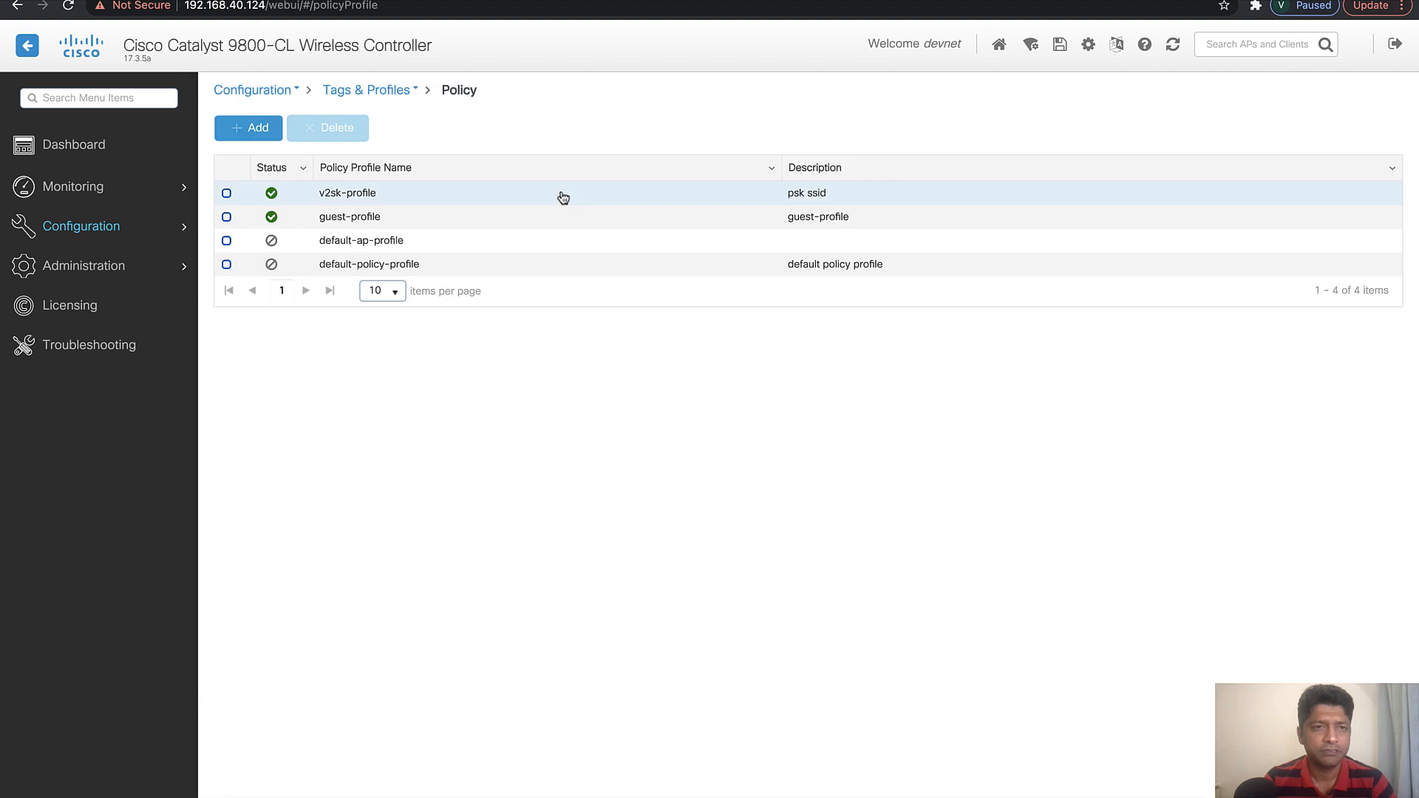
pyautogui.click(259, 141)
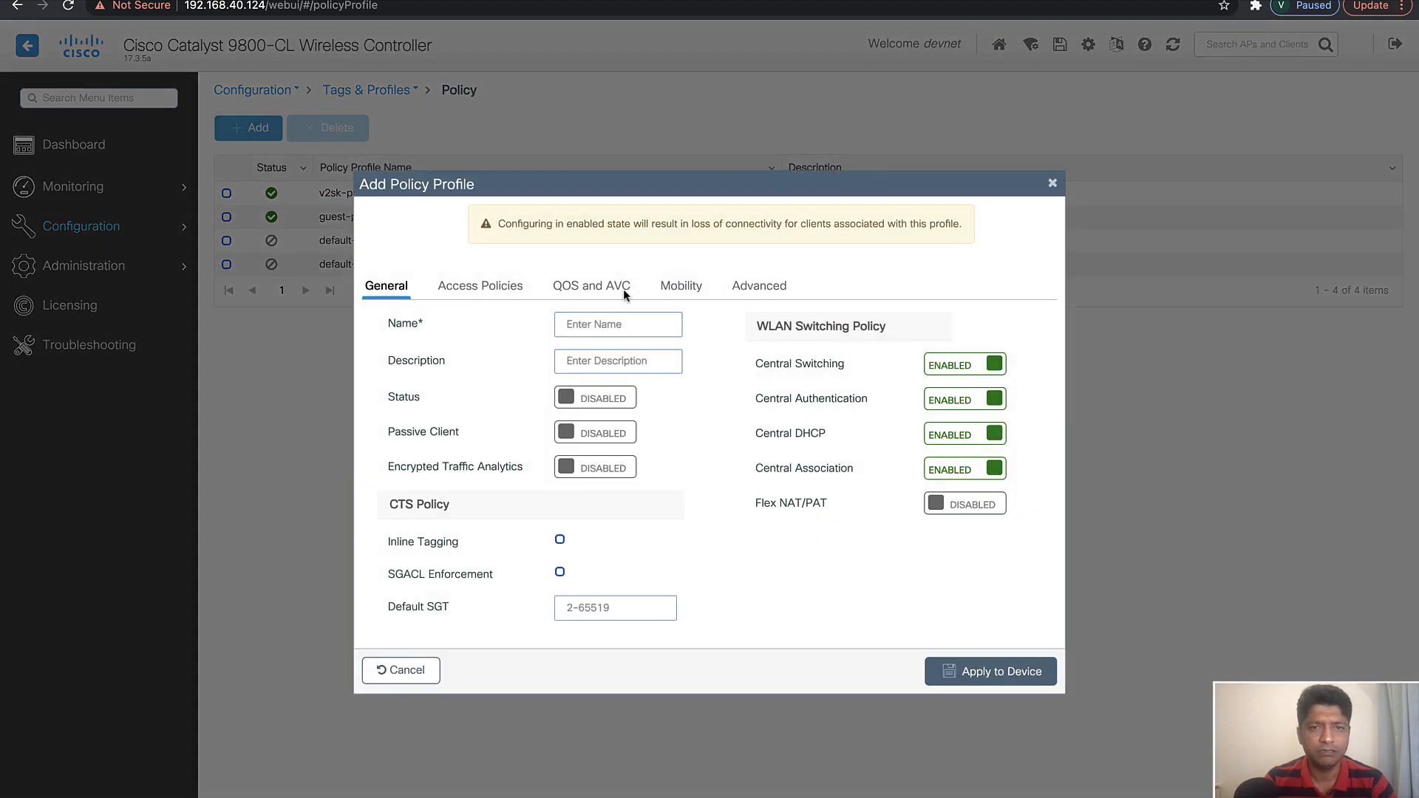
pyautogui.write('vwsk-corp-profi')
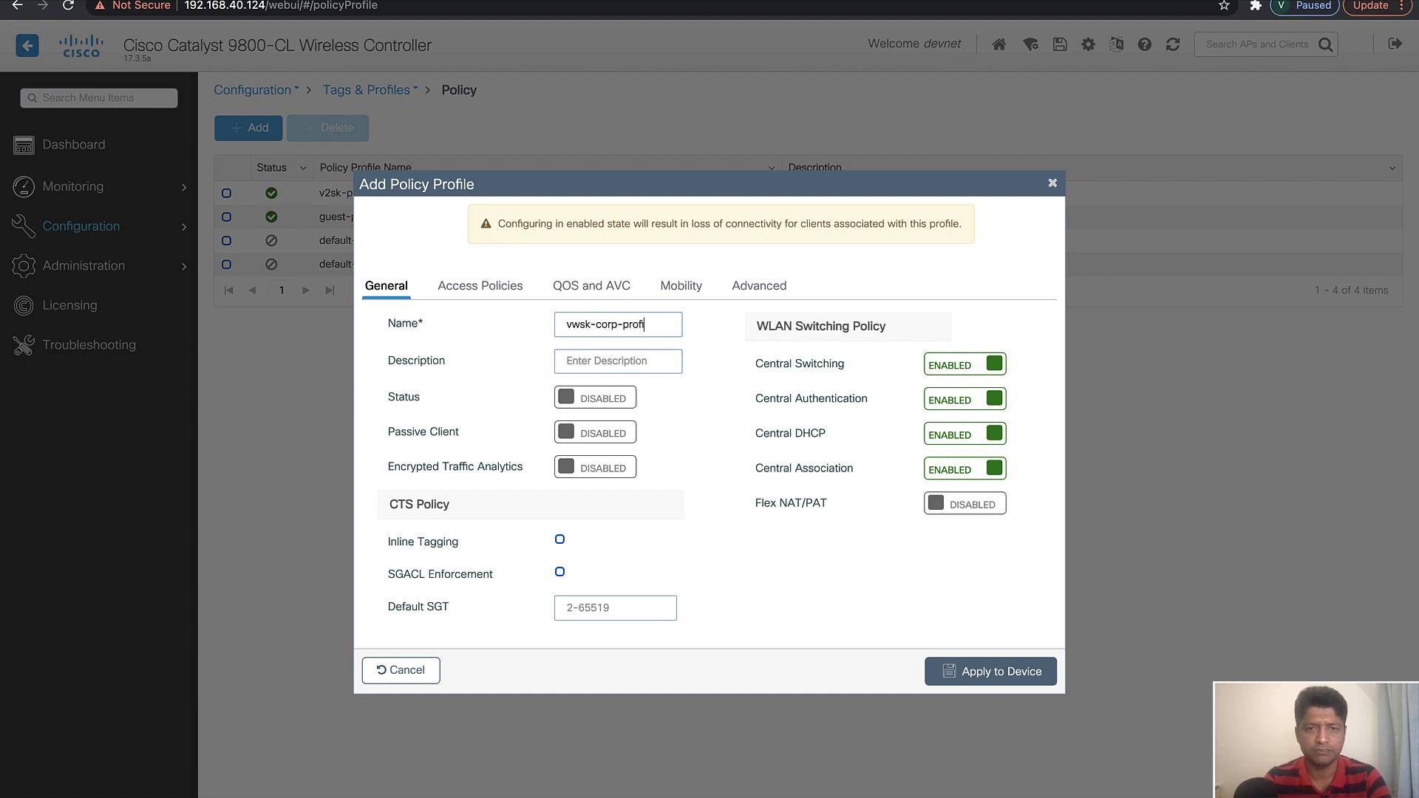
pyautogui.write('le')
pyautogui.moveTo(663, 318); pyautogui.dragTo(553, 332)
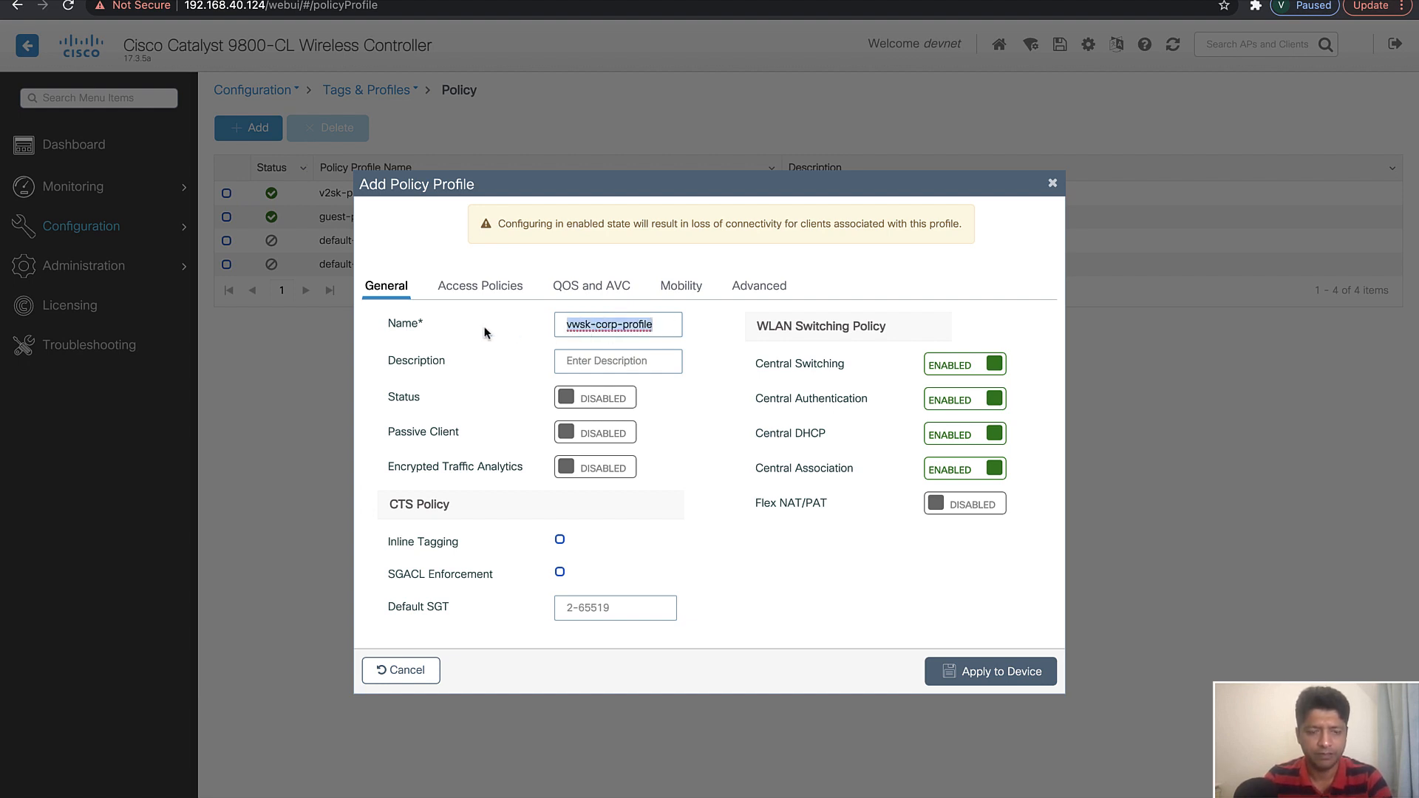
pyautogui.click(582, 325)
pyautogui.press('BackSpace')
pyautogui.write('2')
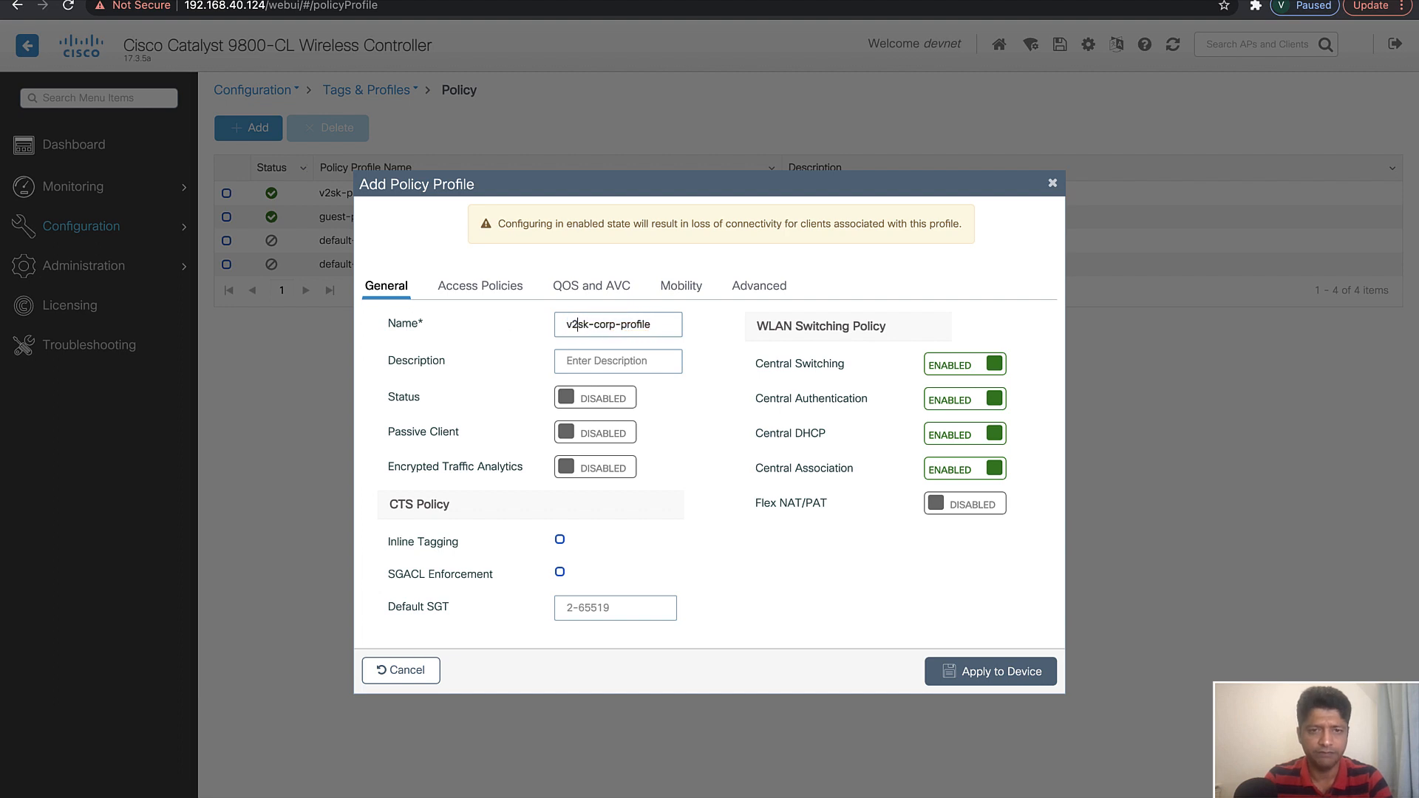
pyautogui.moveTo(665, 330); pyautogui.dragTo(462, 325)
pyautogui.hotkey('ctrl', 'c')
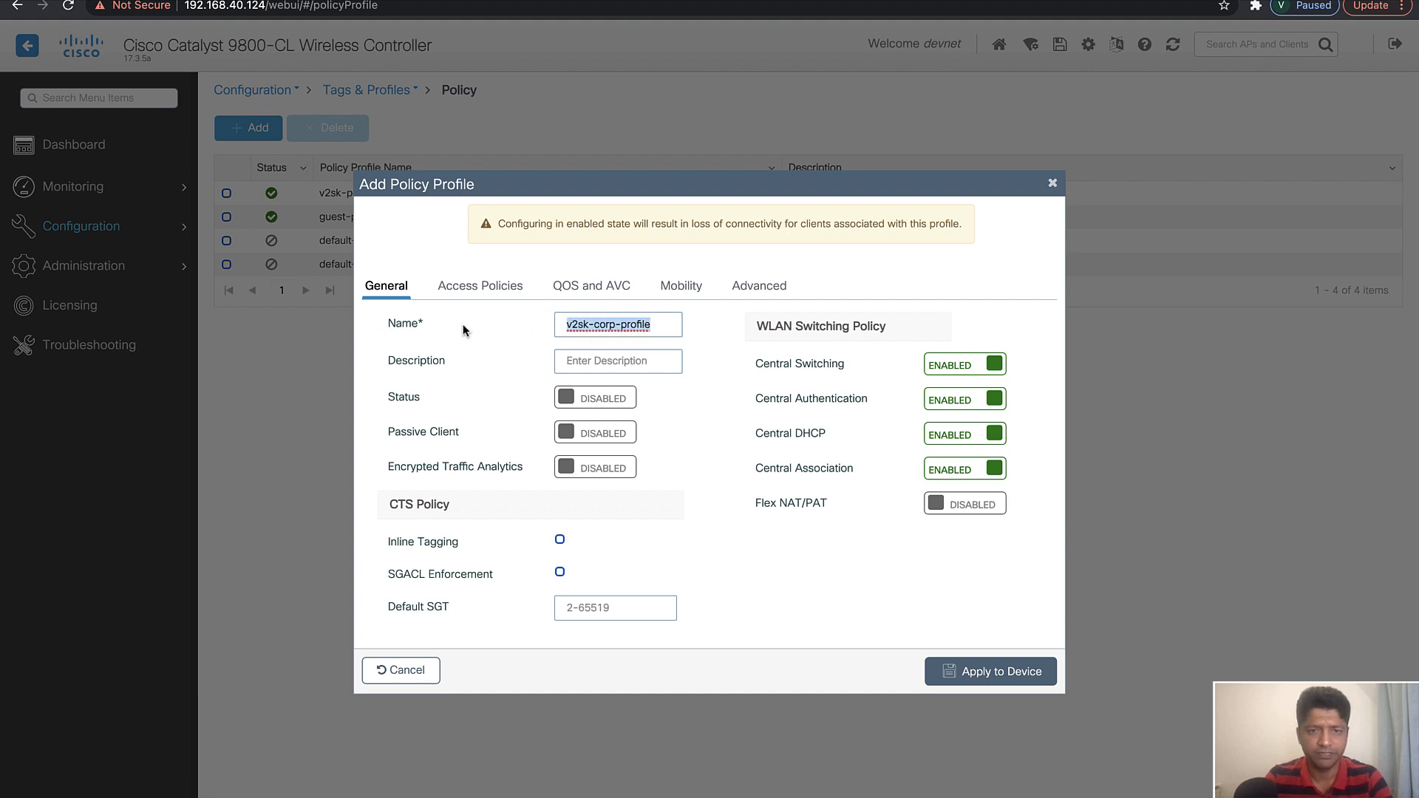
pyautogui.click(579, 352)
pyautogui.hotkey('ctrl', 'v')
pyautogui.click(596, 399)
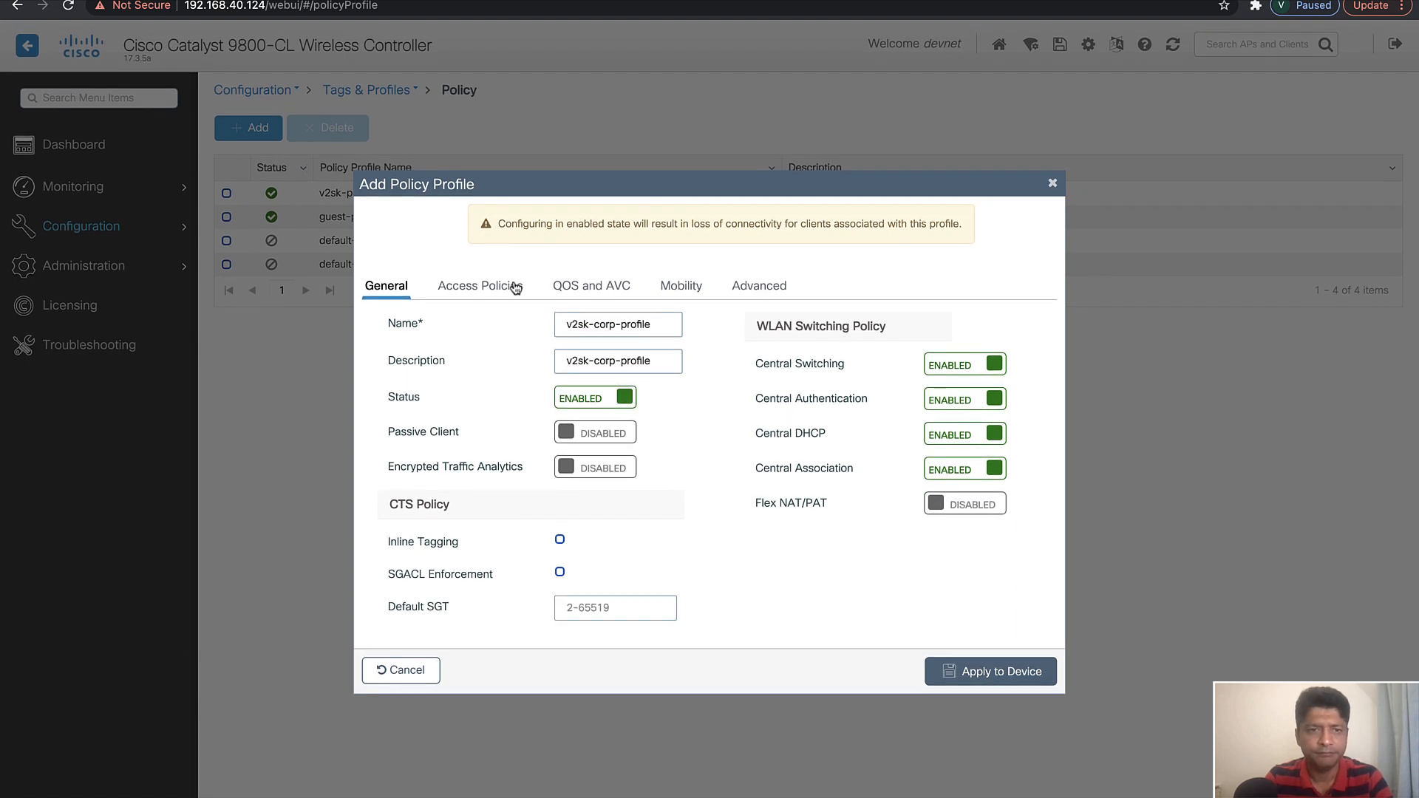
pyautogui.click(481, 286)
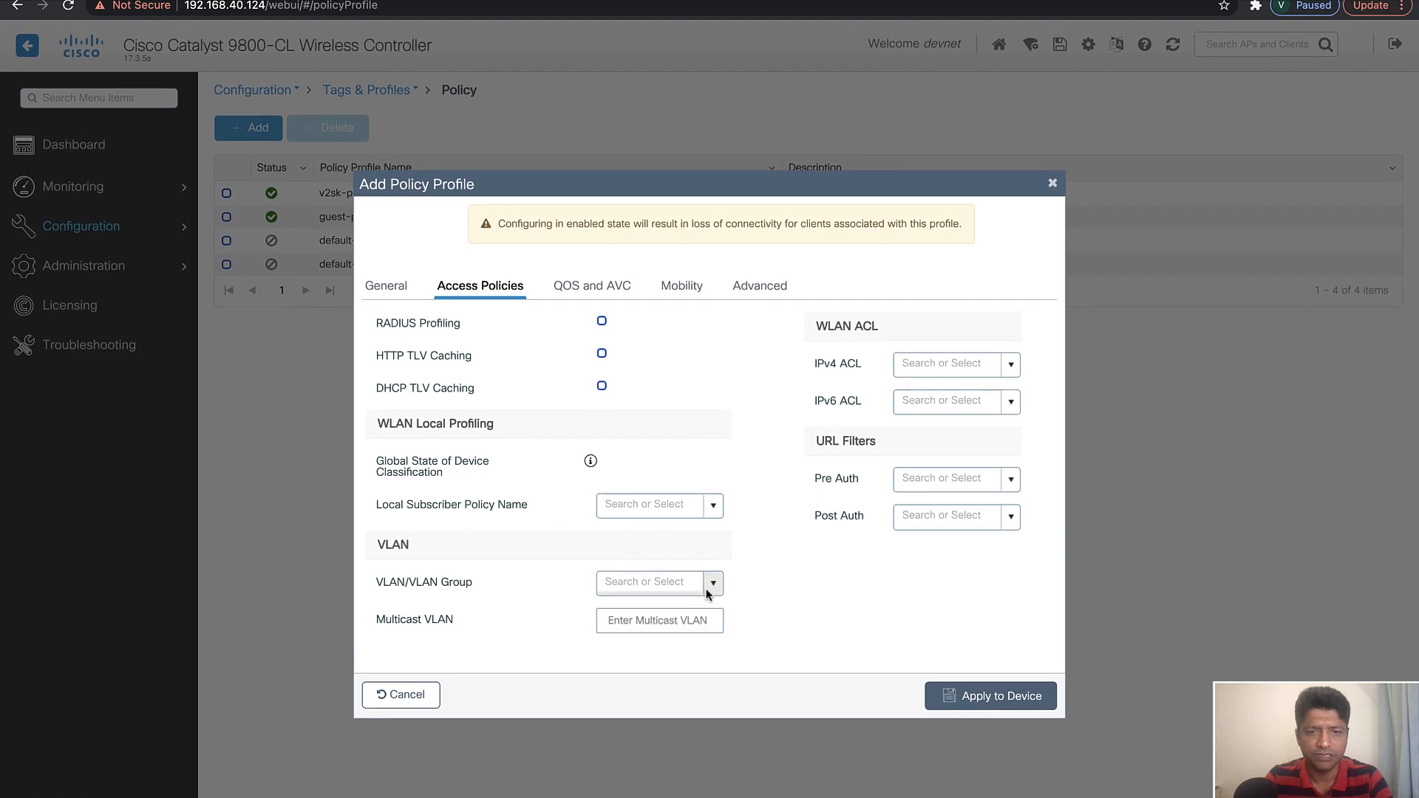
pyautogui.click(714, 581)
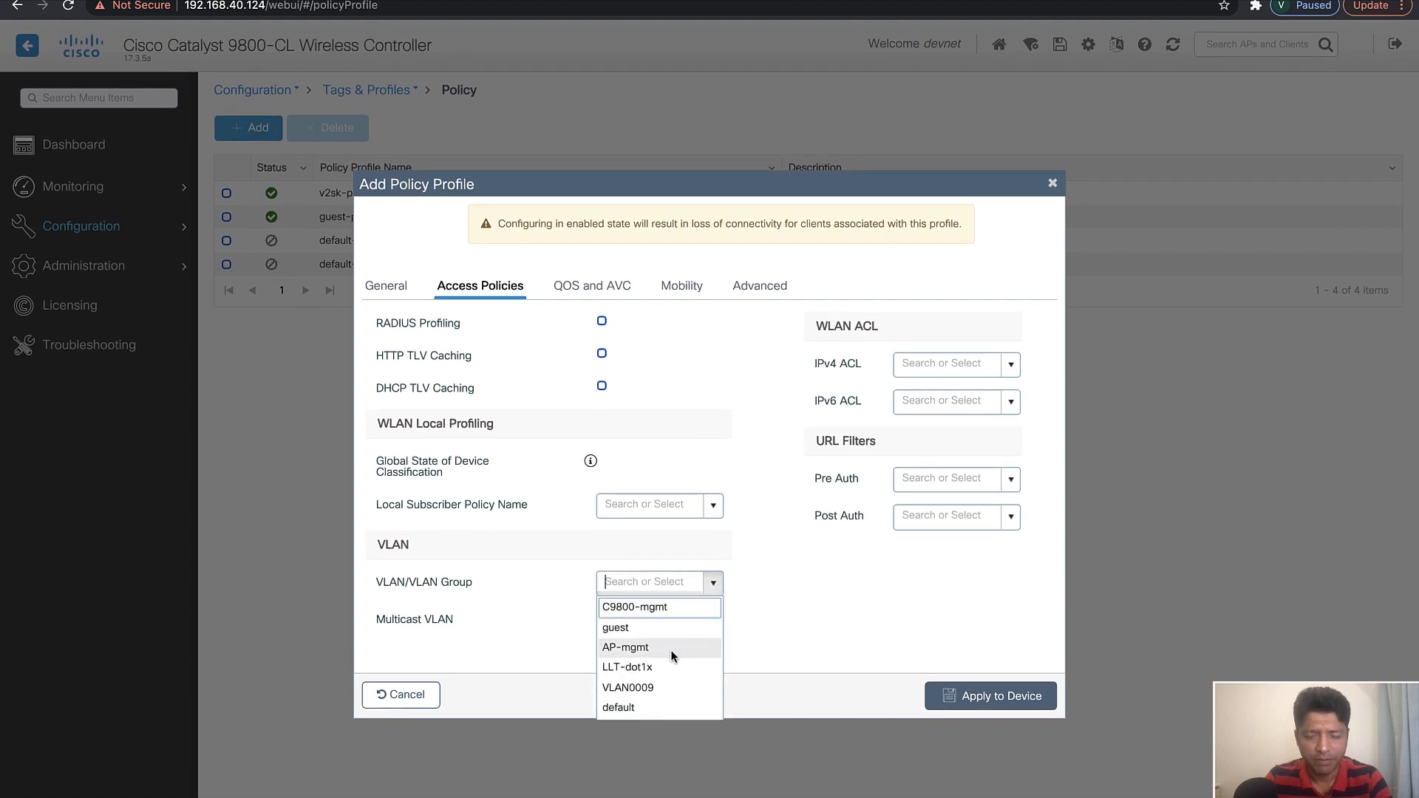
pyautogui.click(752, 589)
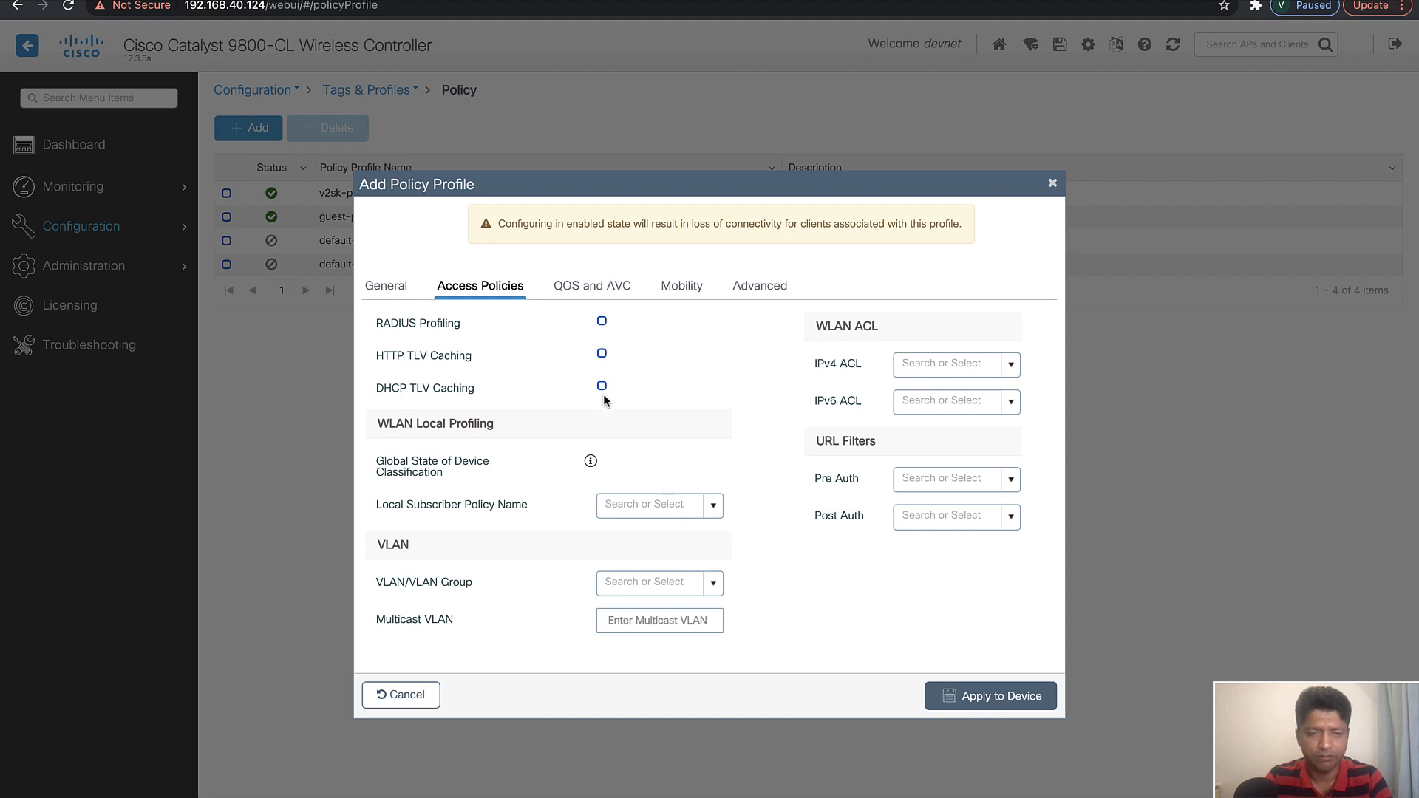
pyautogui.click(714, 584)
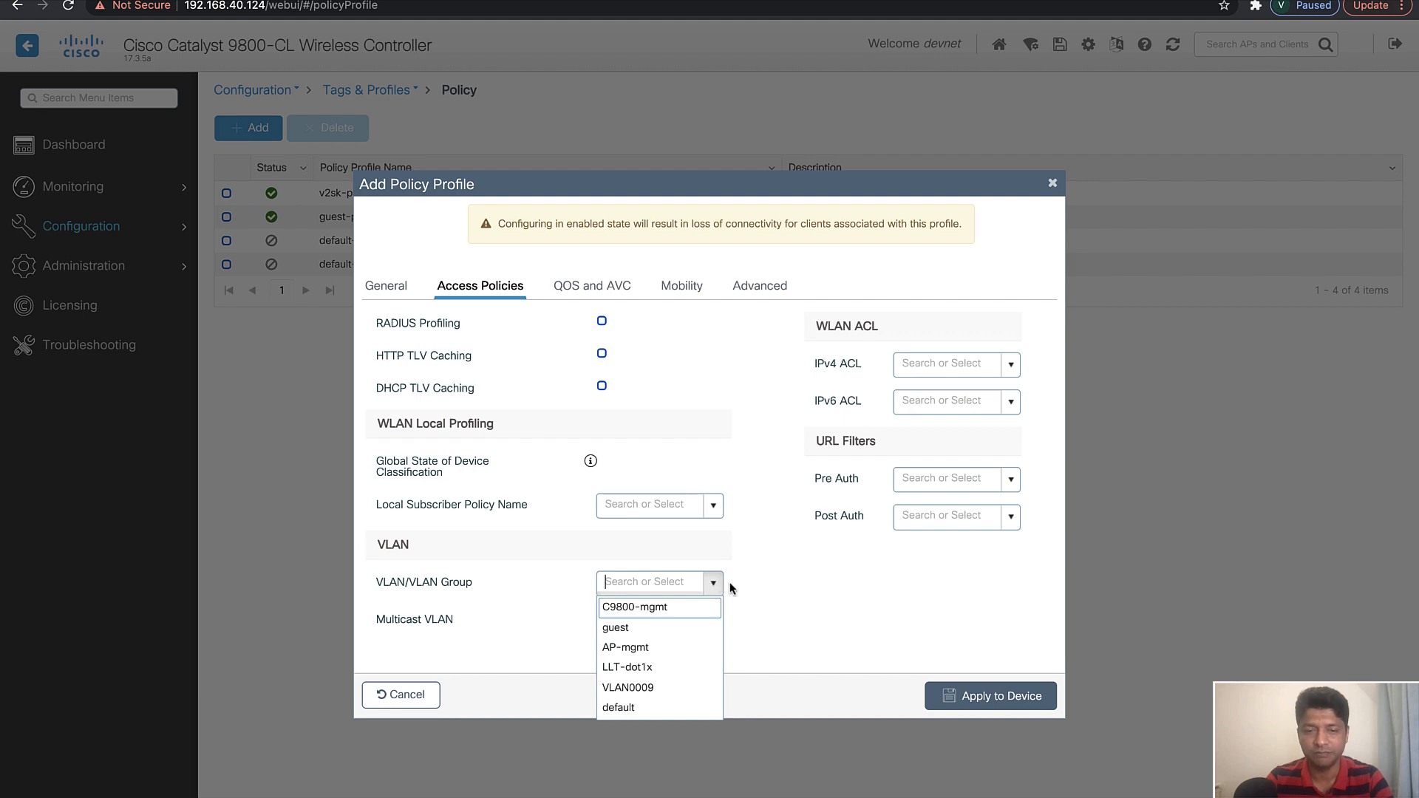
pyautogui.click(731, 584)
pyautogui.click(401, 695)
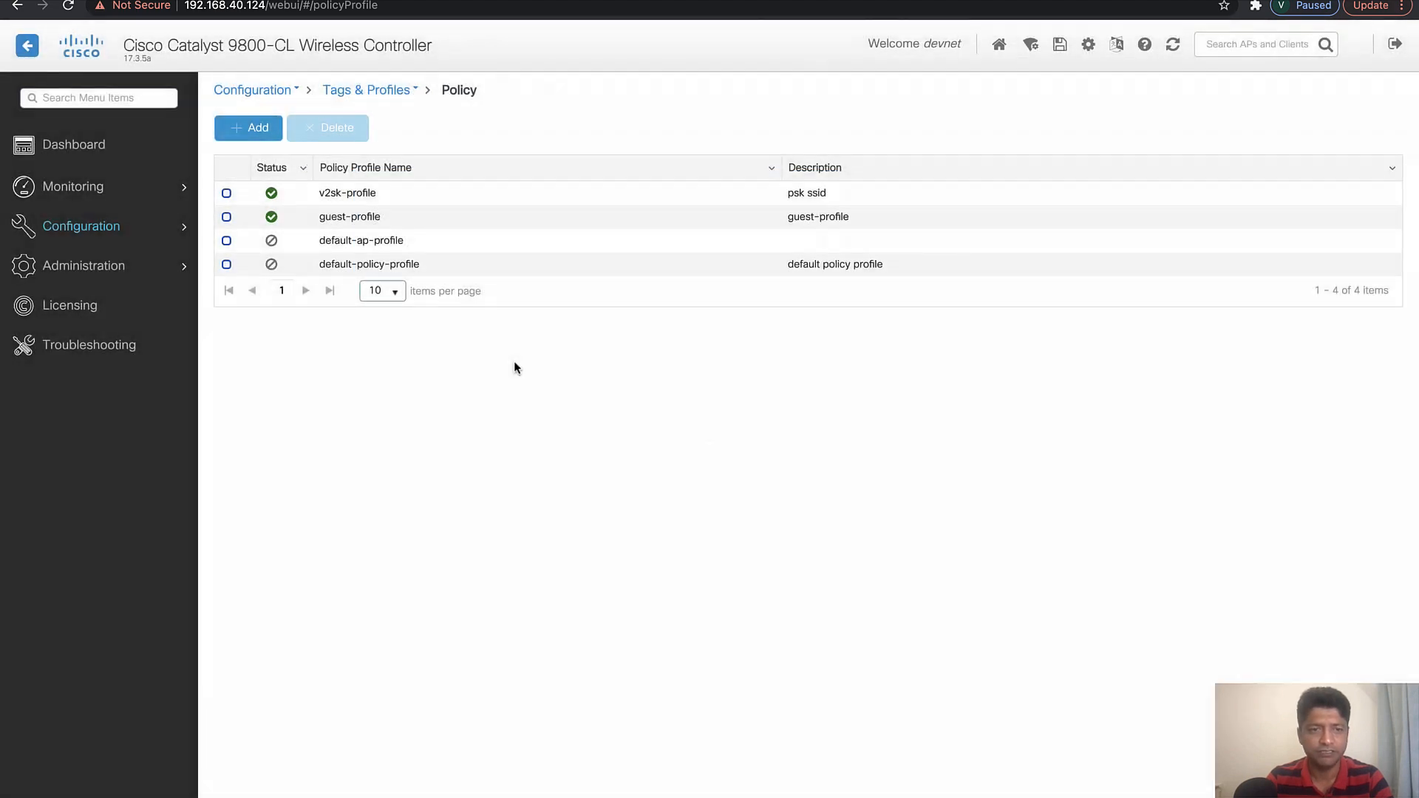
# Switch to the SecureCRT session of the controller and enter global configuration mode with config t
pyautogui.hotkey('ctrl', 'Left')
pyautogui.click(788, 790)
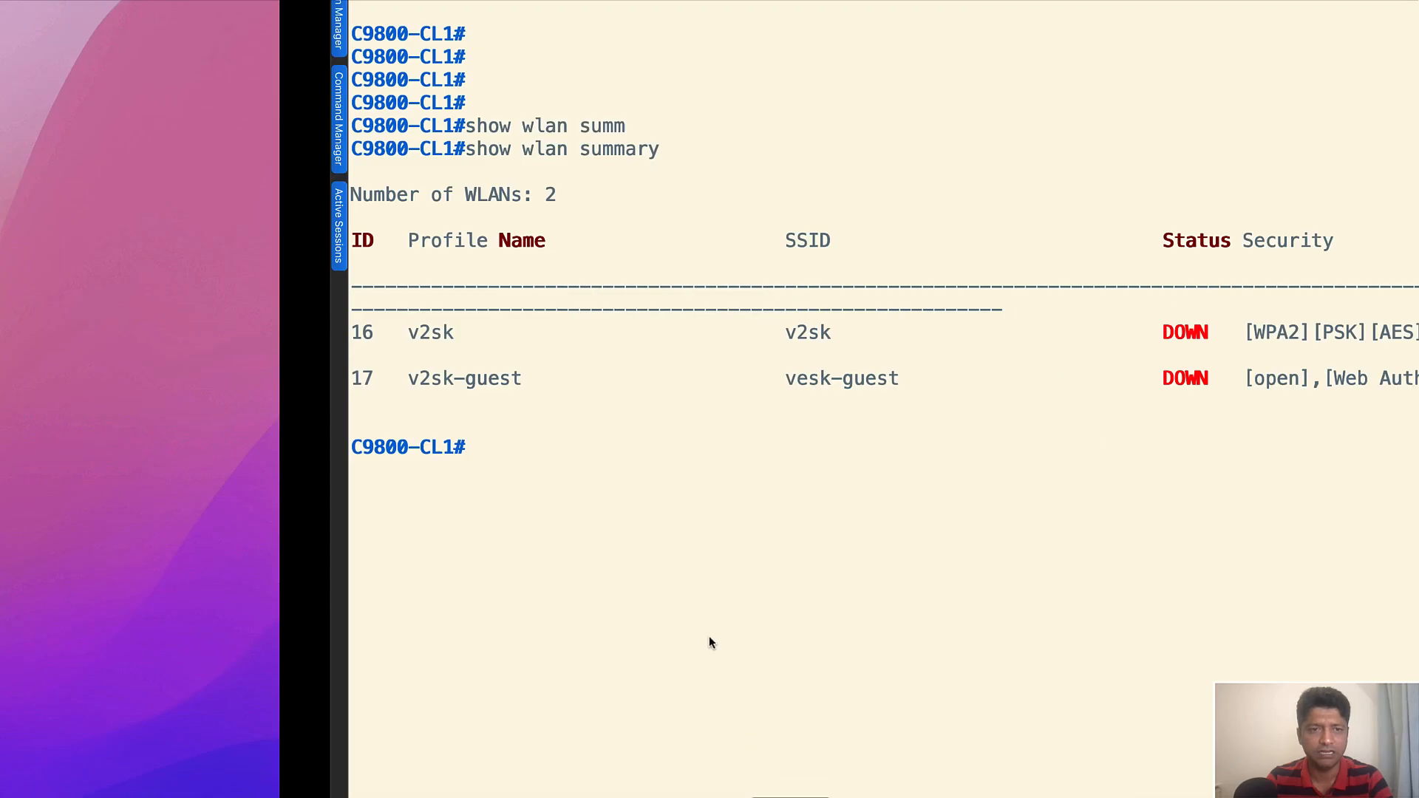
pyautogui.press('Return')
pyautogui.press('Return')
pyautogui.press('Return')
pyautogui.press('Return')
pyautogui.write('config t')
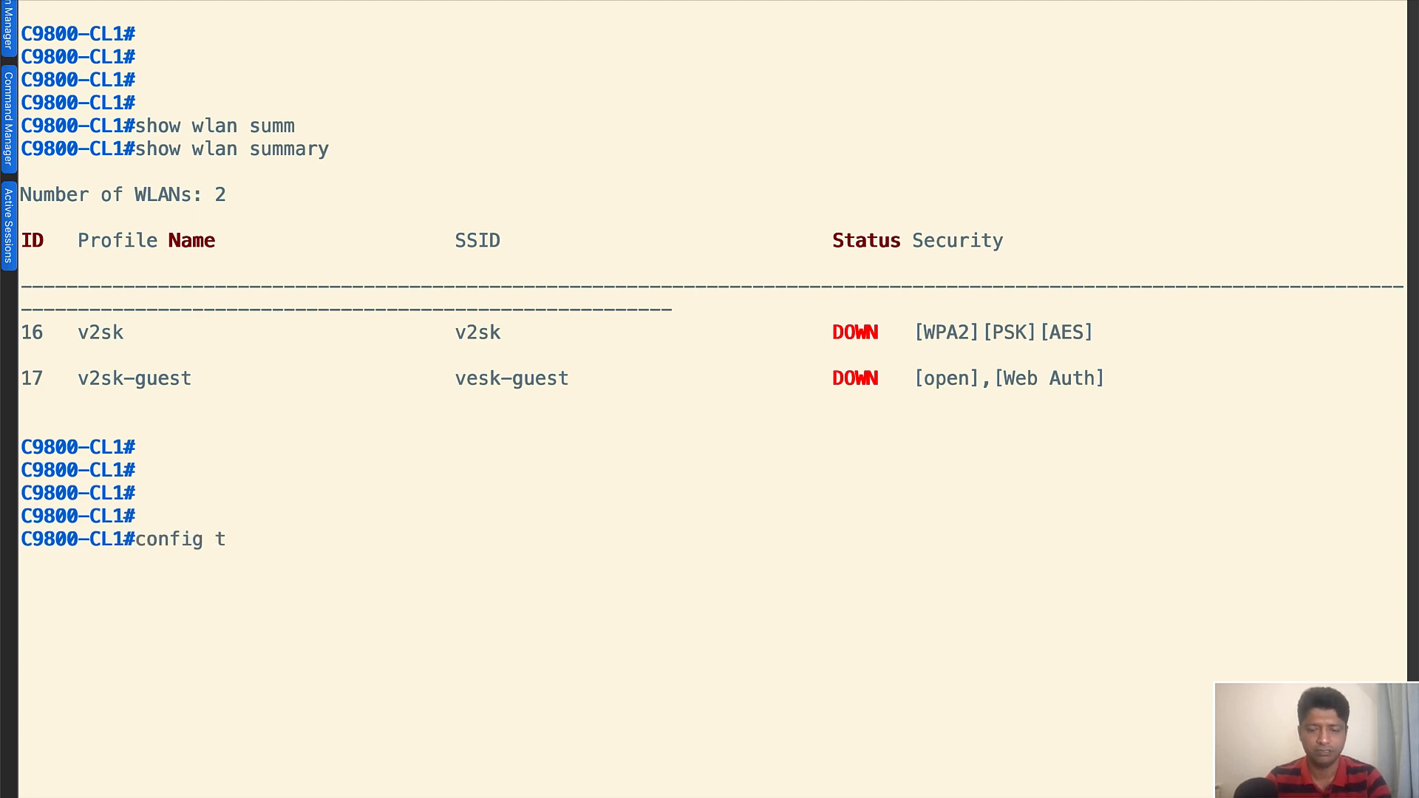
pyautogui.press('Return')
# Create VLAN 50 on the controller and name it Corp-SSID
pyautogui.hotkey('ctrl', 'Left')
pyautogui.click(577, 791)
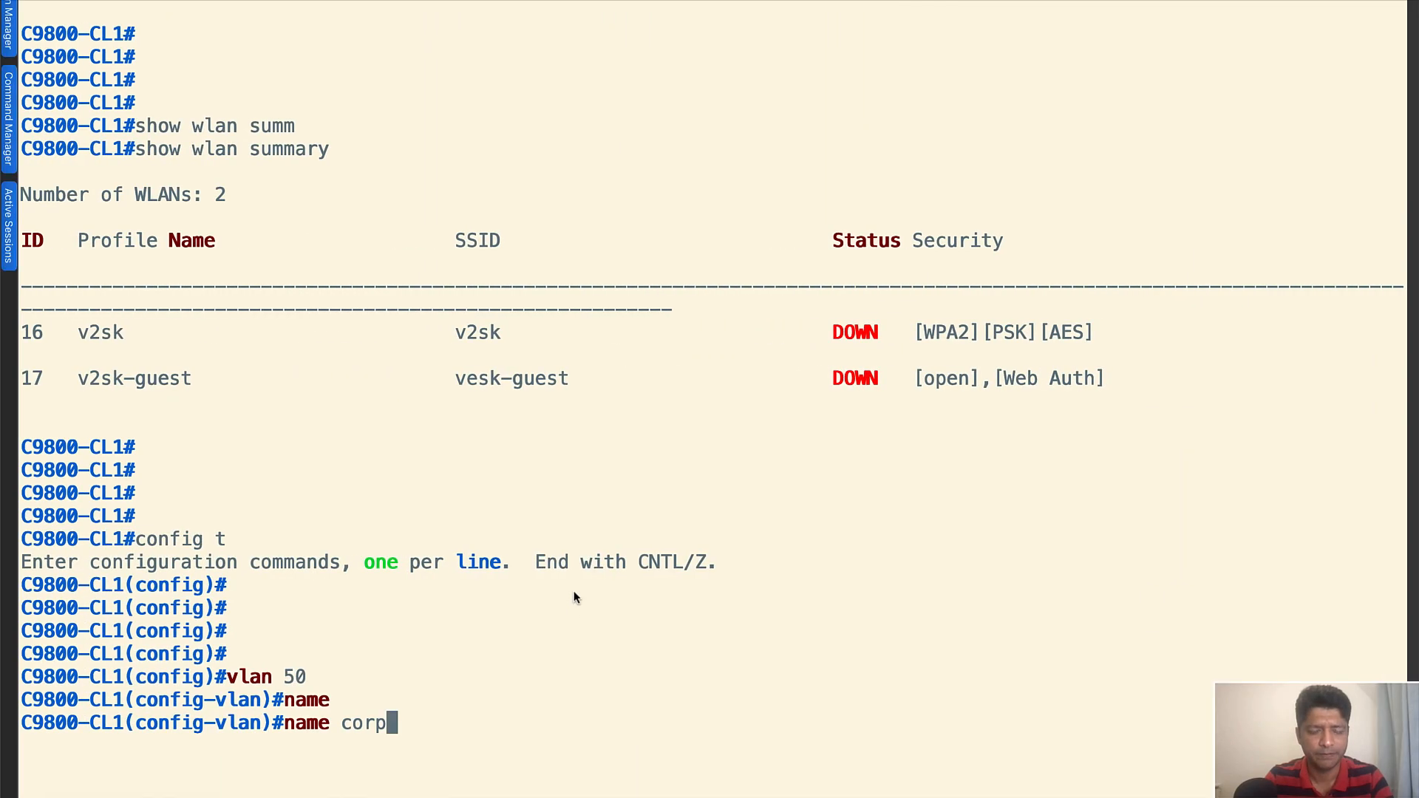
pyautogui.press('BackSpace')
pyautogui.press('BackSpace')
pyautogui.press('BackSpace')
pyautogui.press('BackSpace')
pyautogui.write('Corp-SSID')
pyautogui.press('Return')
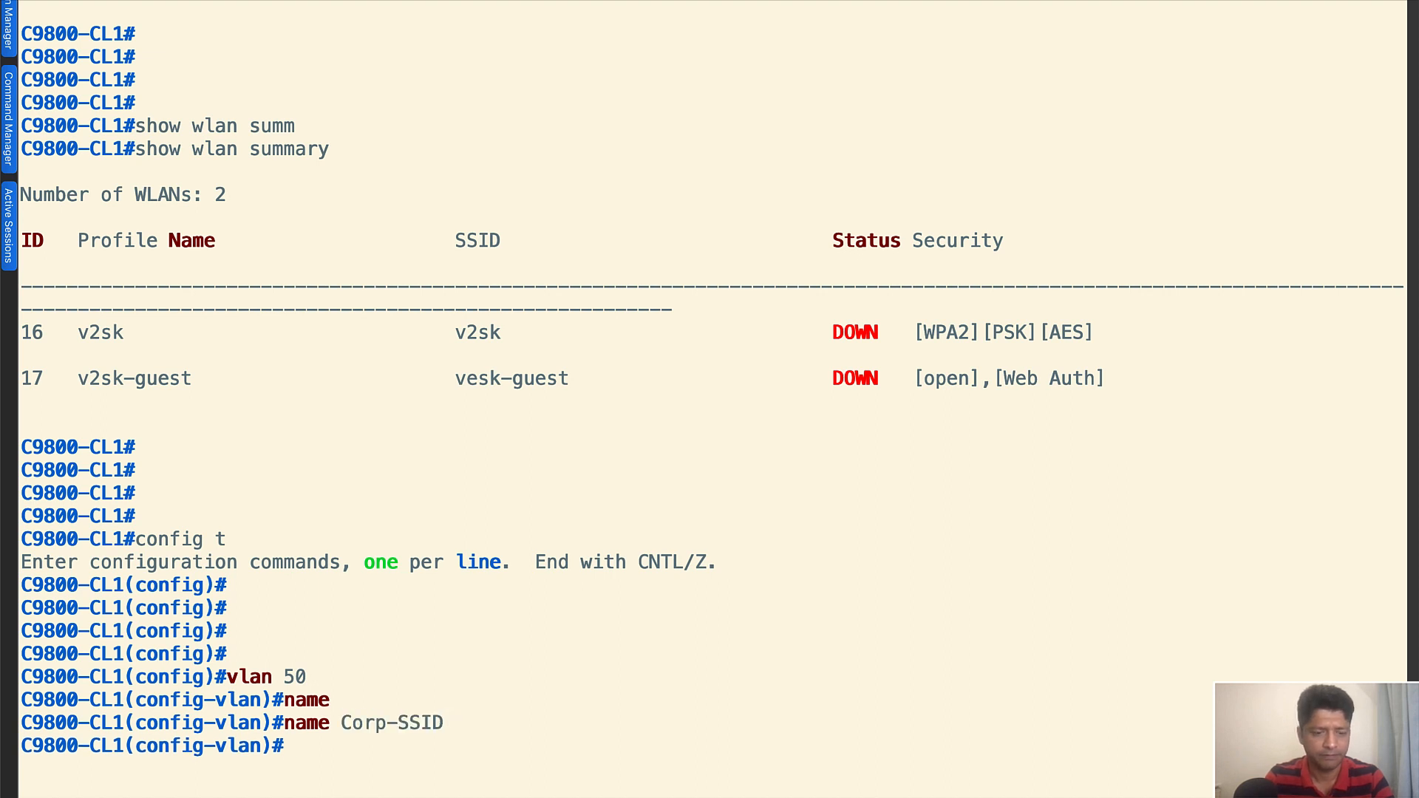
pyautogui.press('Return')
pyautogui.press('Return')
# Leave configuration mode and save the controller's running configuration with wr
pyautogui.hotkey('ctrl', 'z')
pyautogui.write('wr')
pyautogui.press('Return')
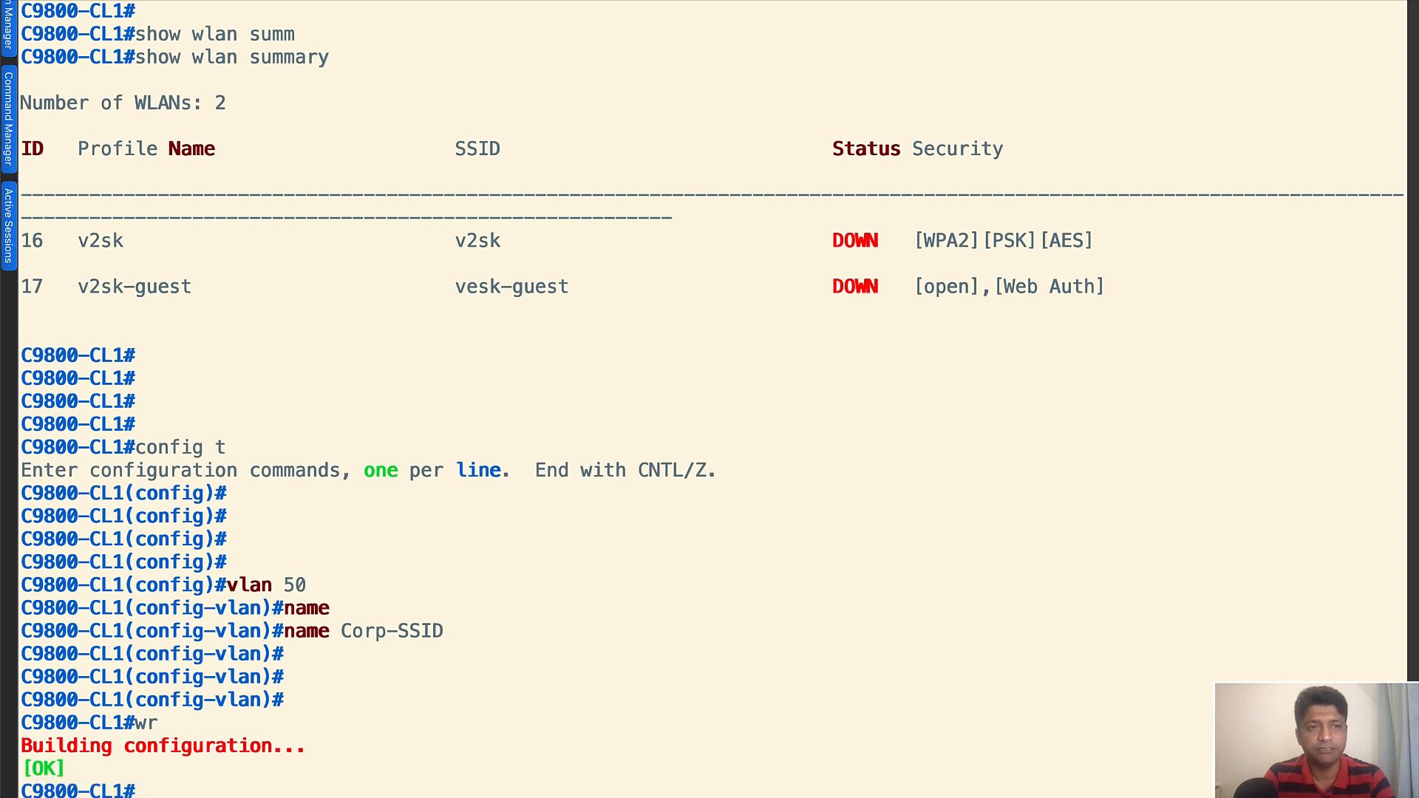
pyautogui.press('Return')
pyautogui.press('Return')
pyautogui.press('Return')
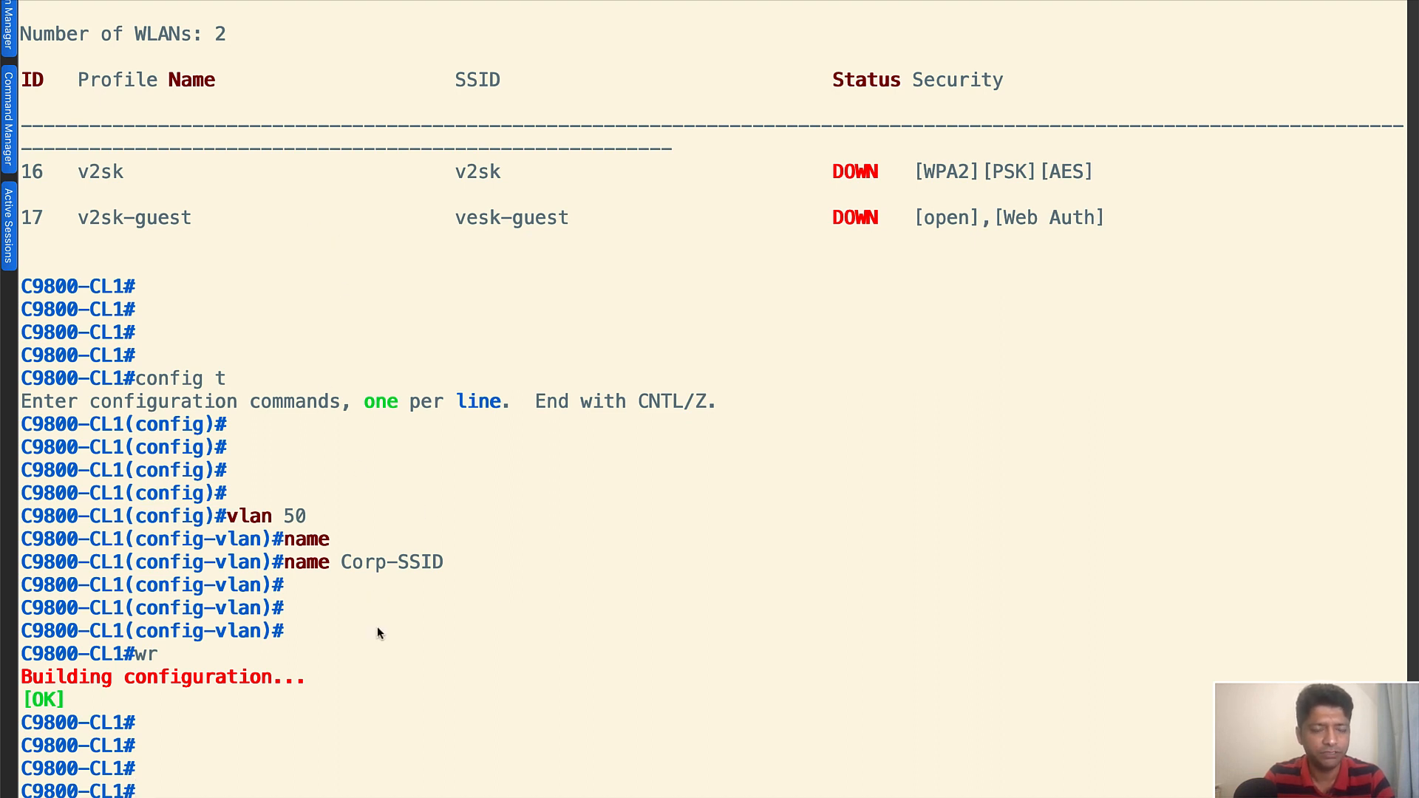
# Switch back to Chrome and start a policy profile with name and description v2sk-corp-profile and its status enabled
pyautogui.hotkey('ctrl', 'Left')
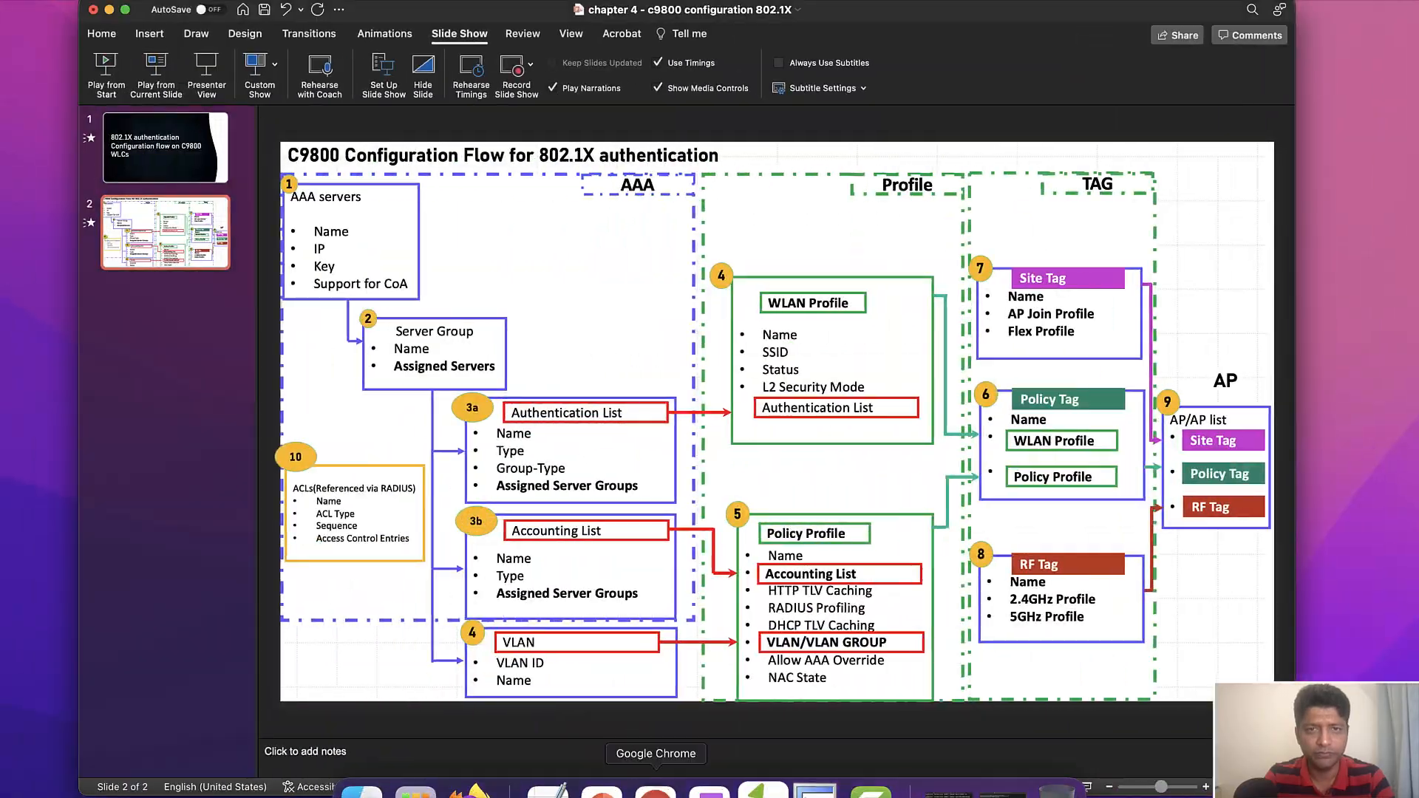
pyautogui.click(656, 789)
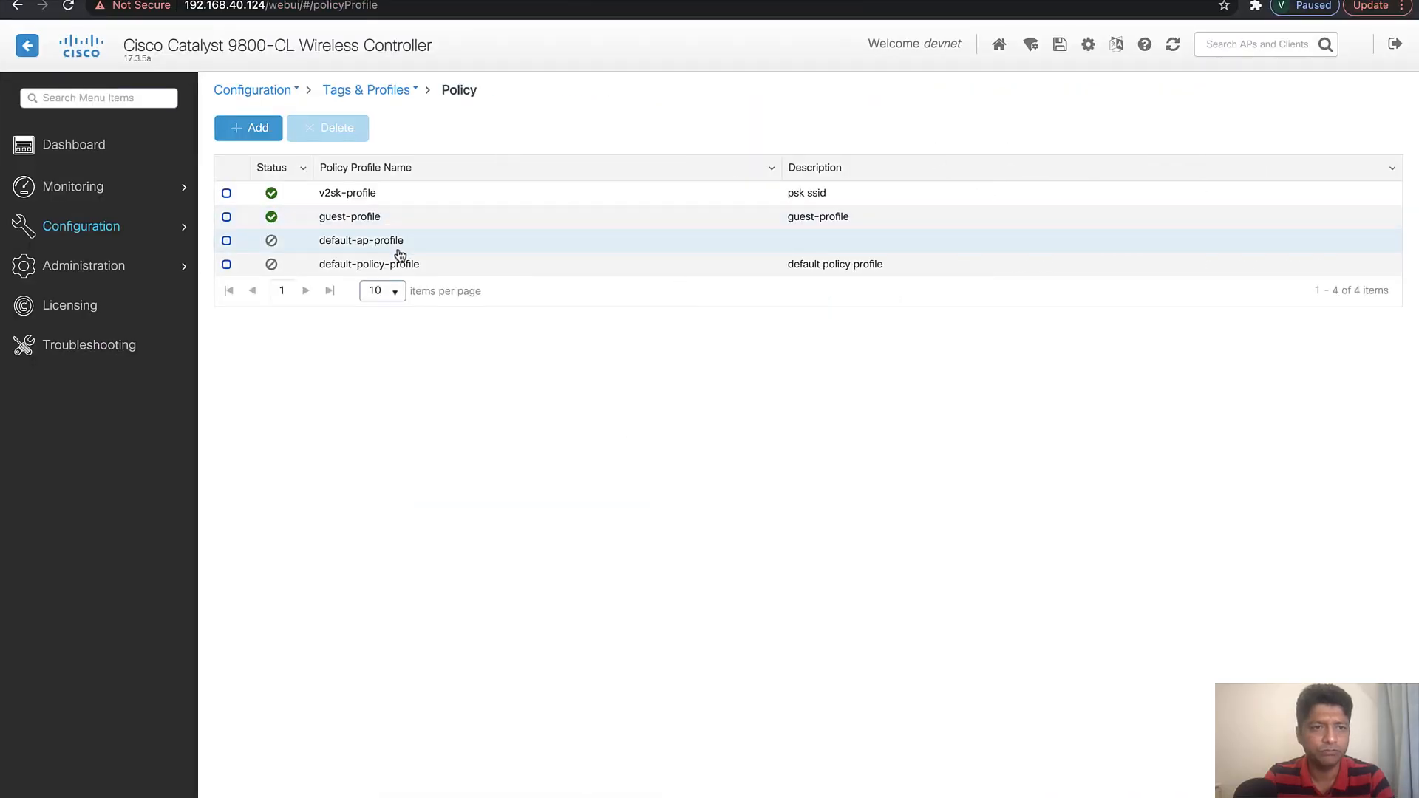
pyautogui.click(253, 130)
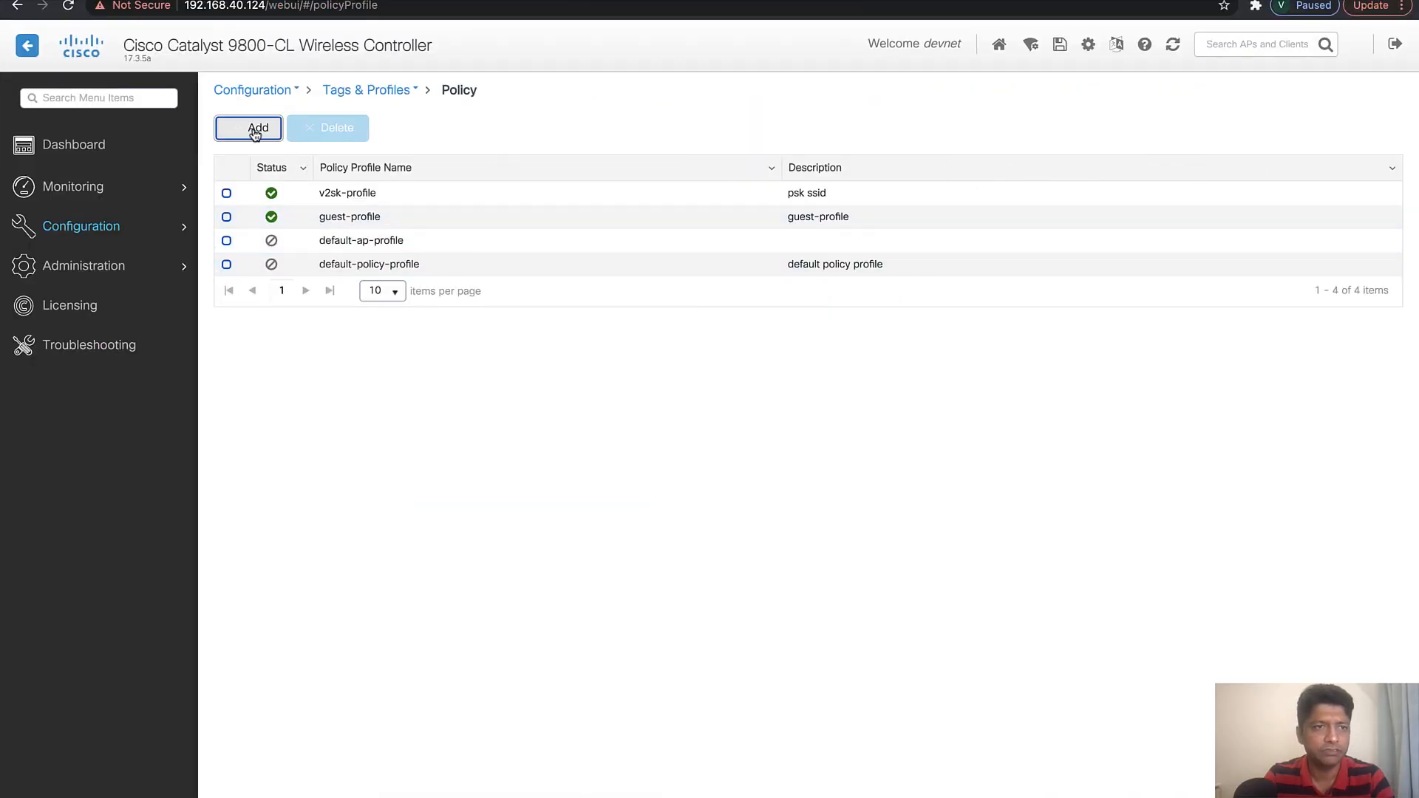
pyautogui.scroll(-1, 671, 494)
pyautogui.scroll(1, 644, 506)
pyautogui.write('v2sk-corp-pro')
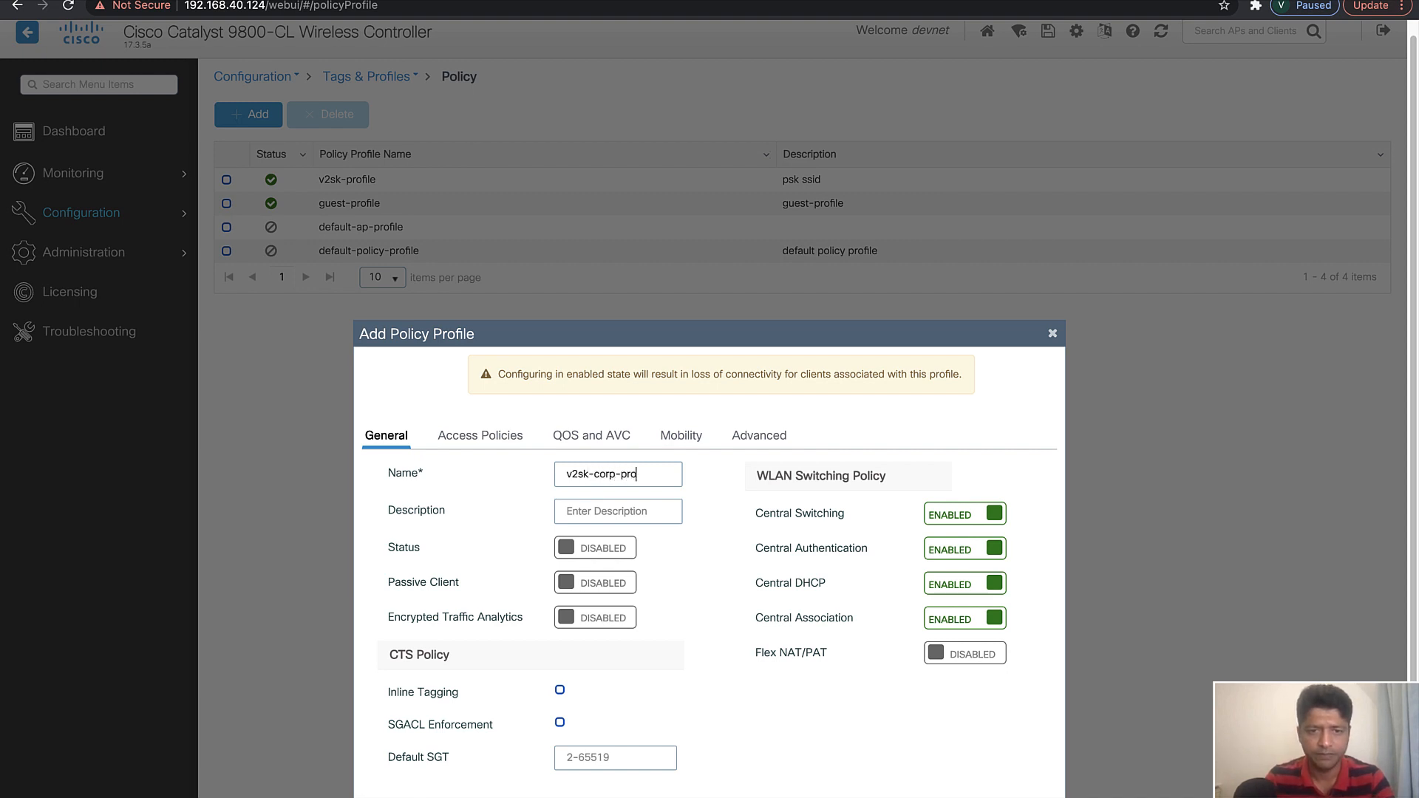
pyautogui.write('v2sk-corp-profile')
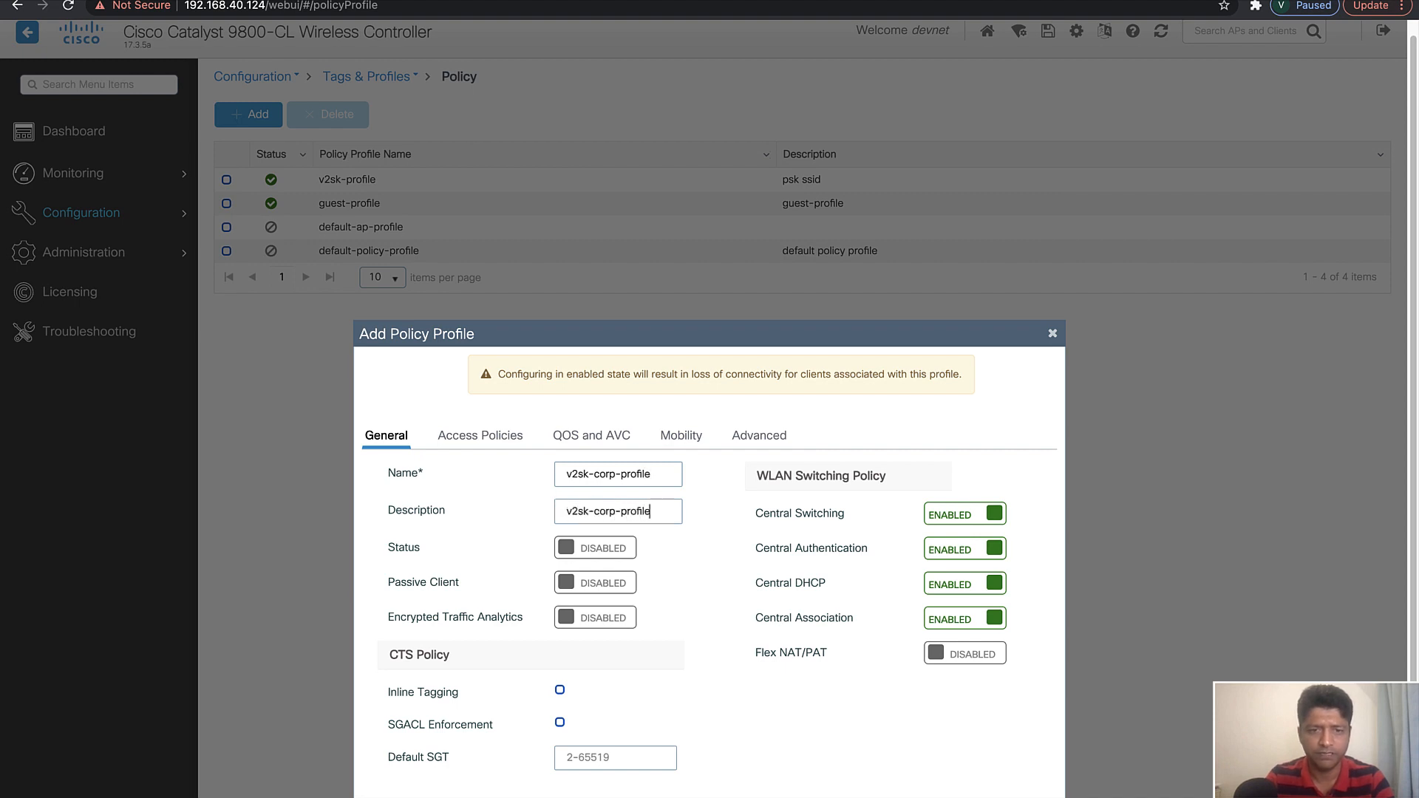
pyautogui.click(602, 548)
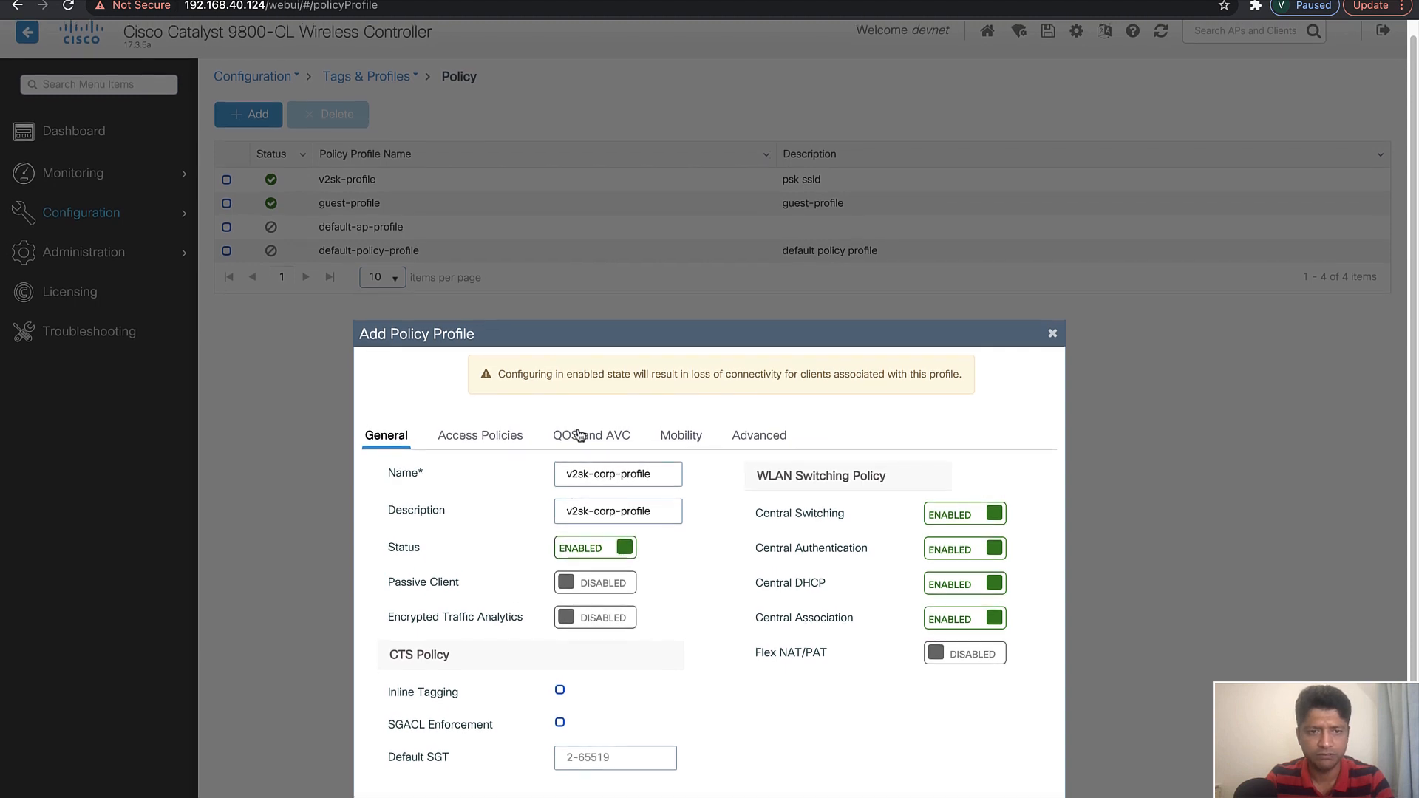
# Go through the VLAN/VLAN Group choices in the profile's access policies and try C9800-mgmt
pyautogui.click(490, 438)
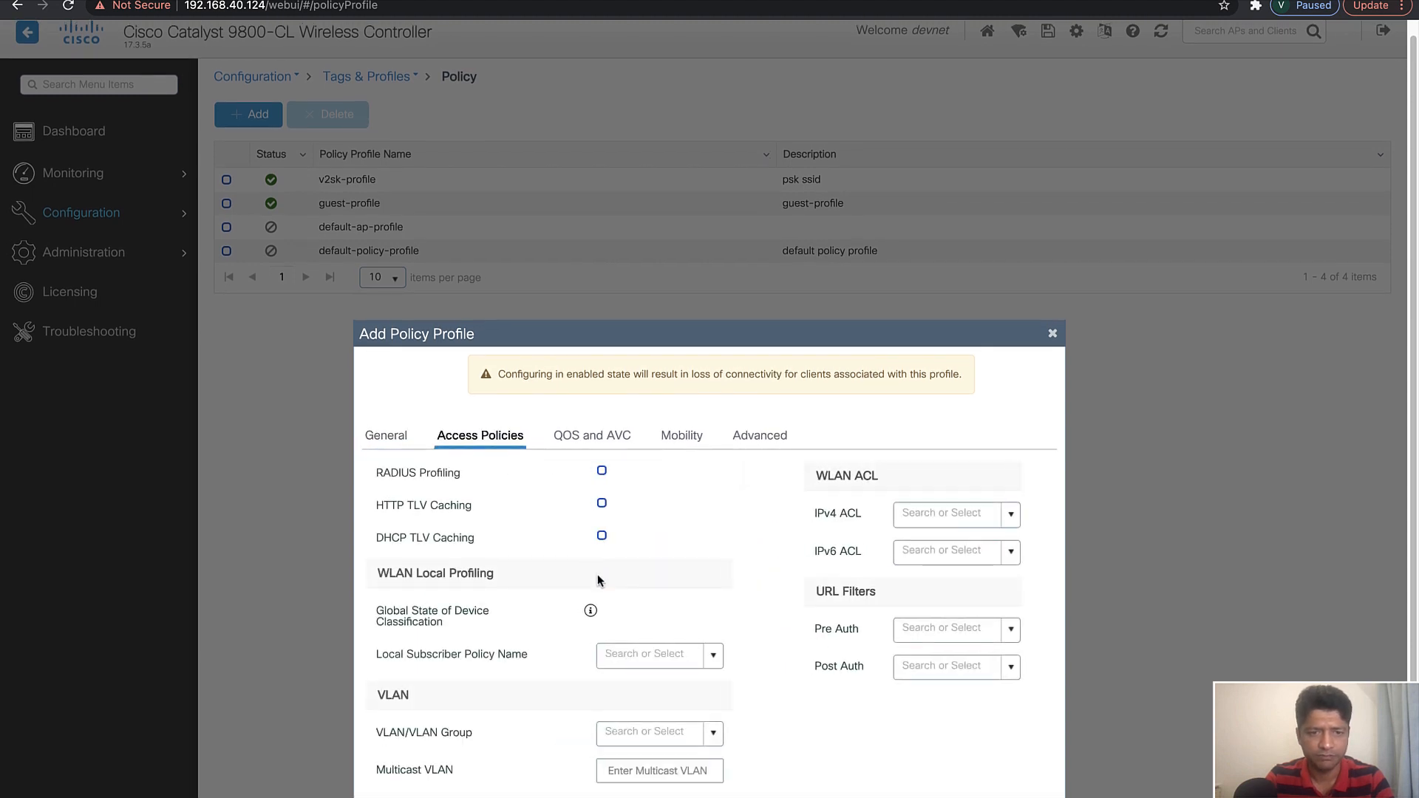
pyautogui.click(711, 738)
pyautogui.scroll(-1, 677, 703)
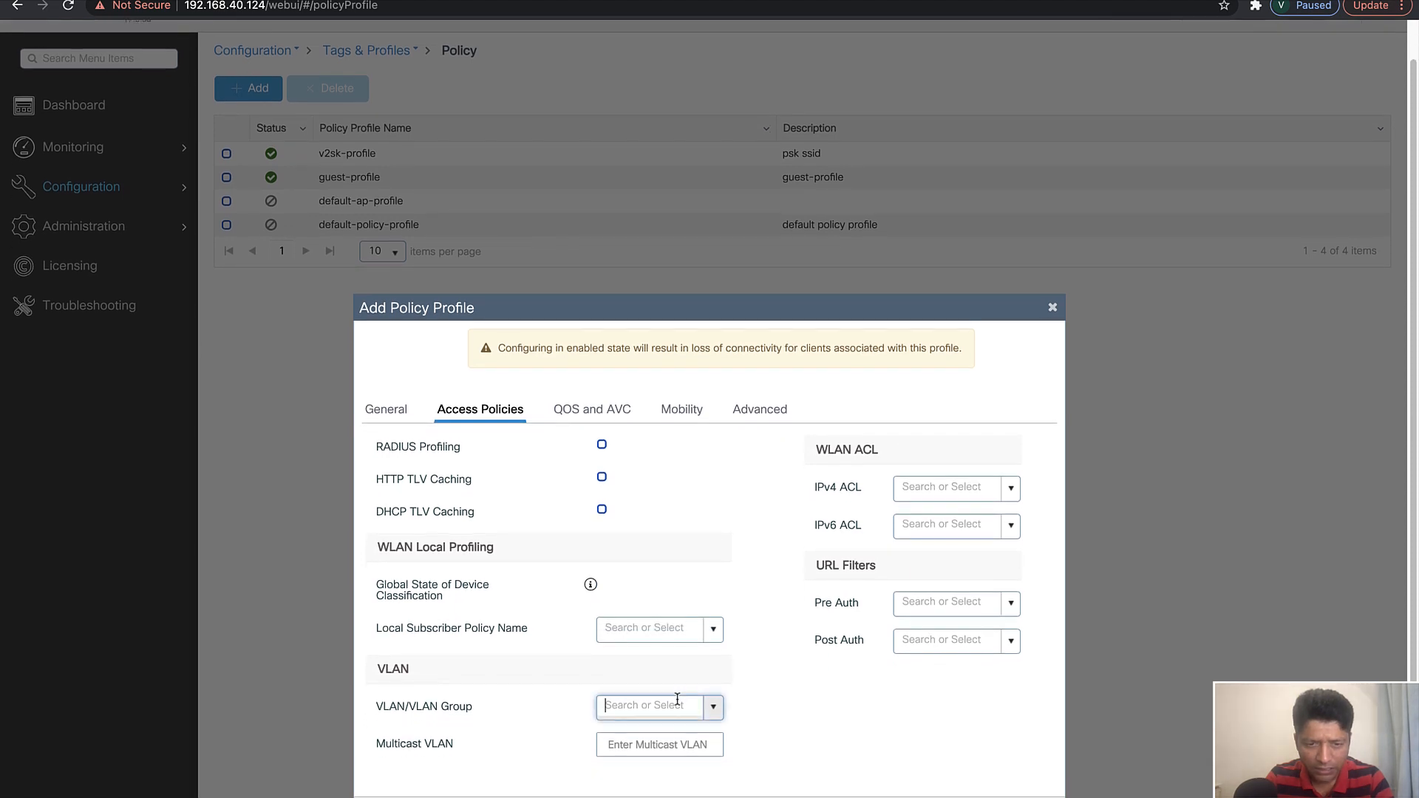
pyautogui.click(714, 707)
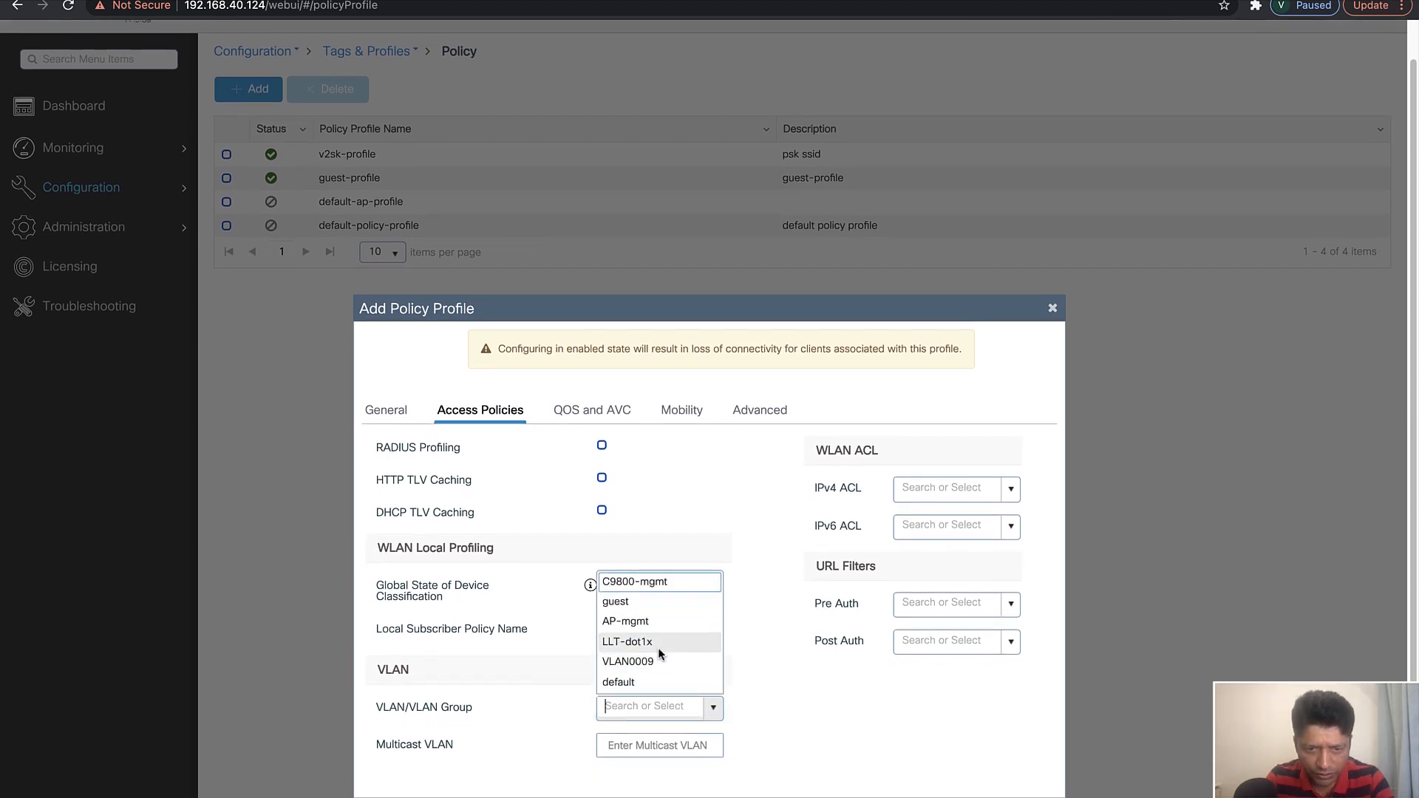
pyautogui.scroll(1, 658, 648)
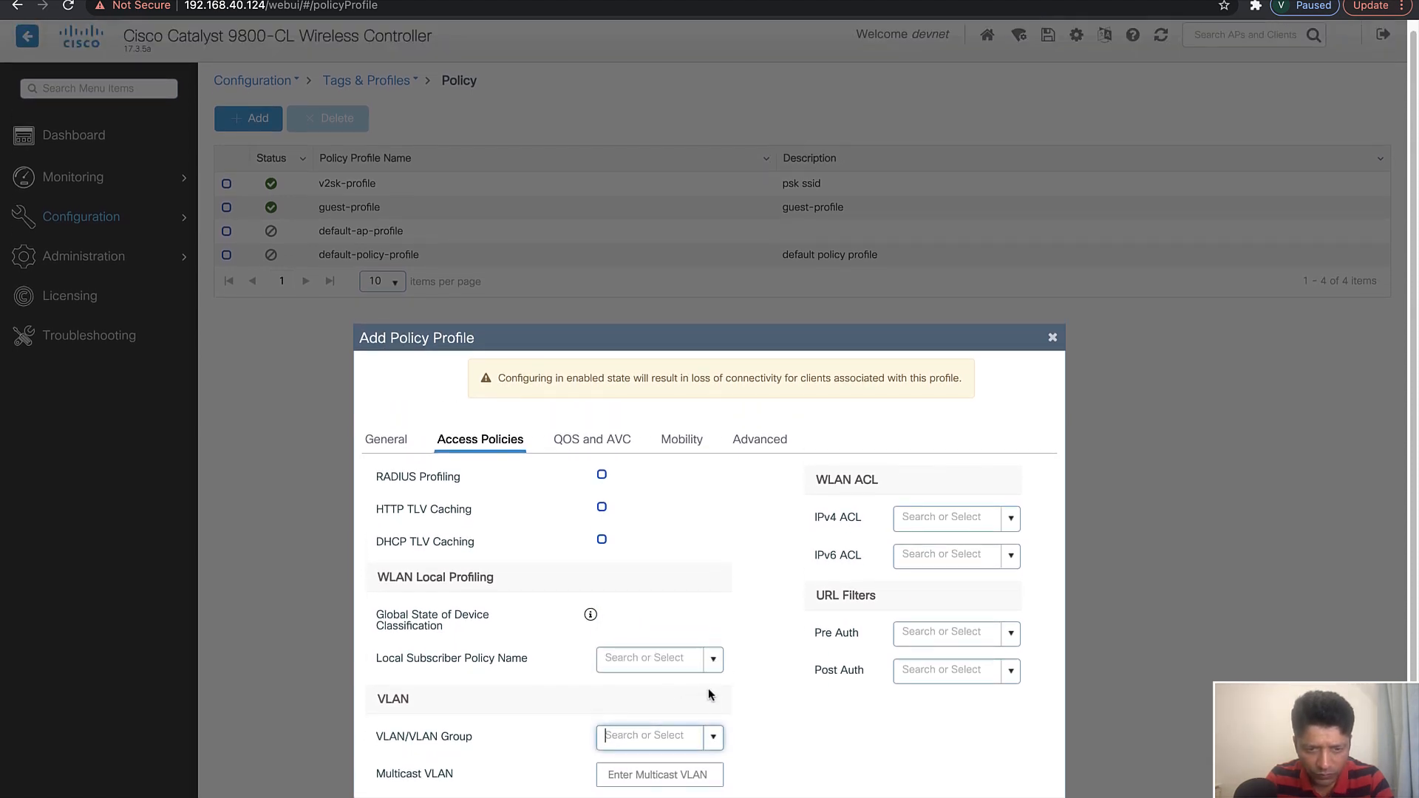
pyautogui.click(713, 736)
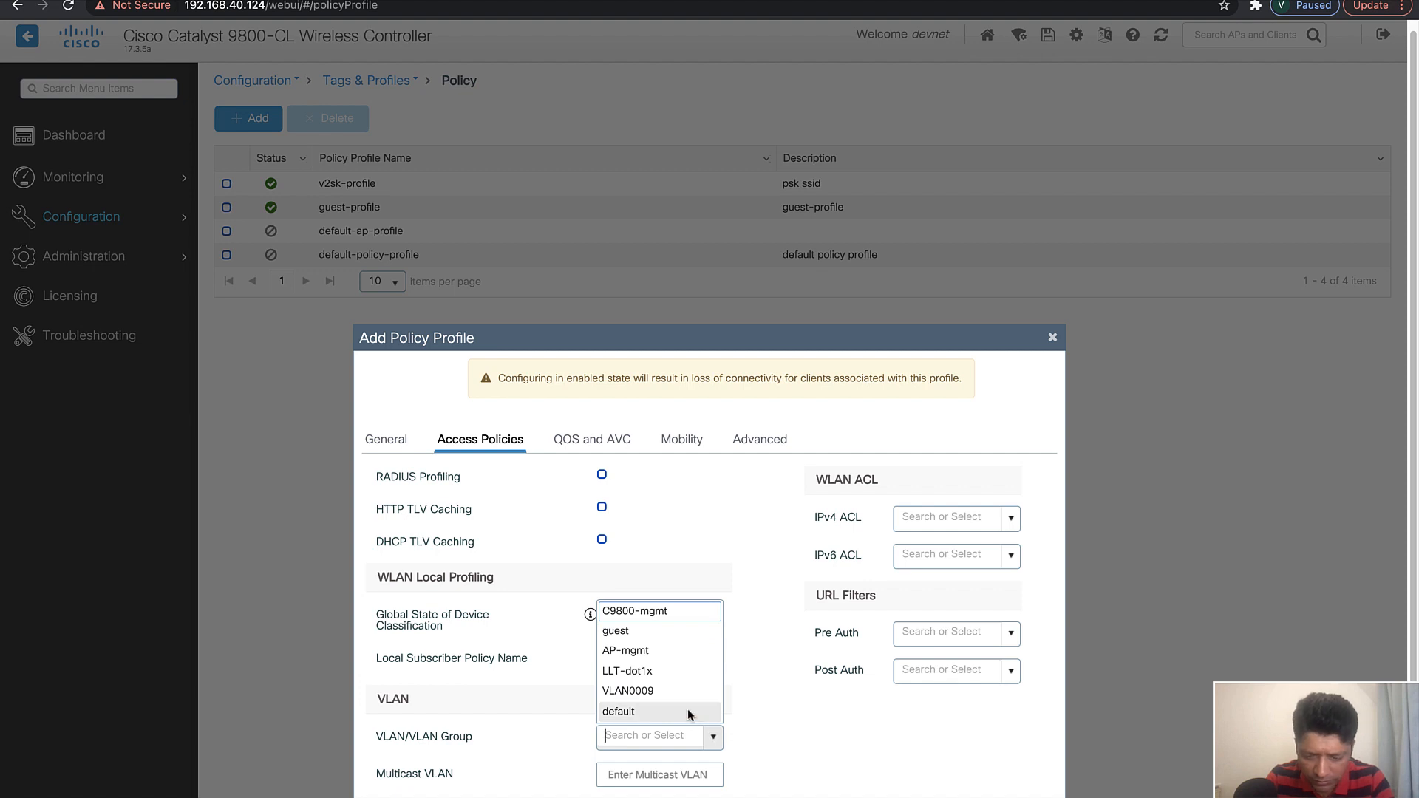
pyautogui.press('Down')
pyautogui.press('Down')
pyautogui.press('Down')
pyautogui.press('Down')
pyautogui.press('Down')
pyautogui.press('Down')
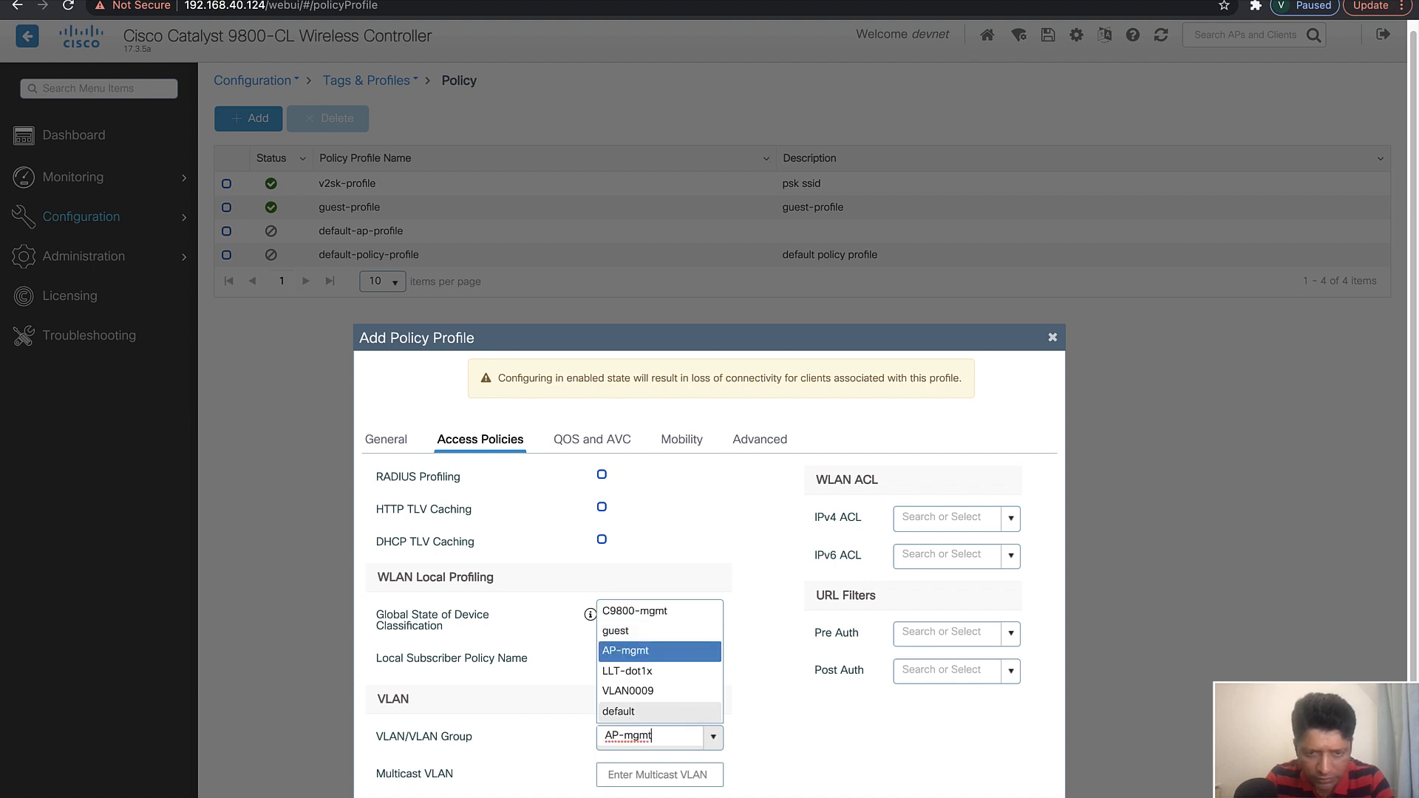
pyautogui.press('Up')
pyautogui.press('Up')
pyautogui.press('Up')
pyautogui.press('Up')
pyautogui.press('Up')
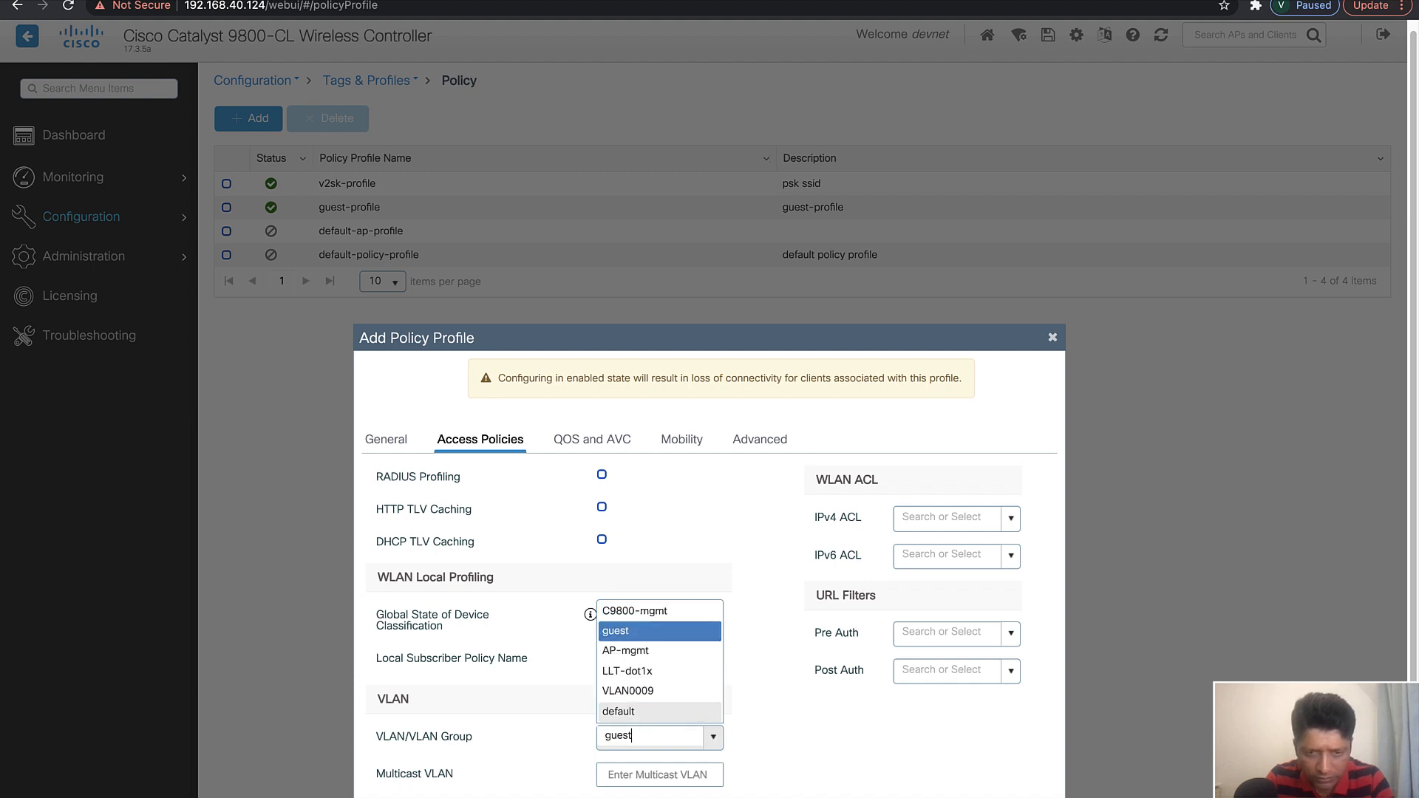
pyautogui.press('Down')
pyautogui.press('Down')
pyautogui.press('Down')
pyautogui.press('Down')
pyautogui.press('Down')
pyautogui.press('Up')
pyautogui.press('Up')
pyautogui.press('Up')
pyautogui.press('Up')
pyautogui.press('Up')
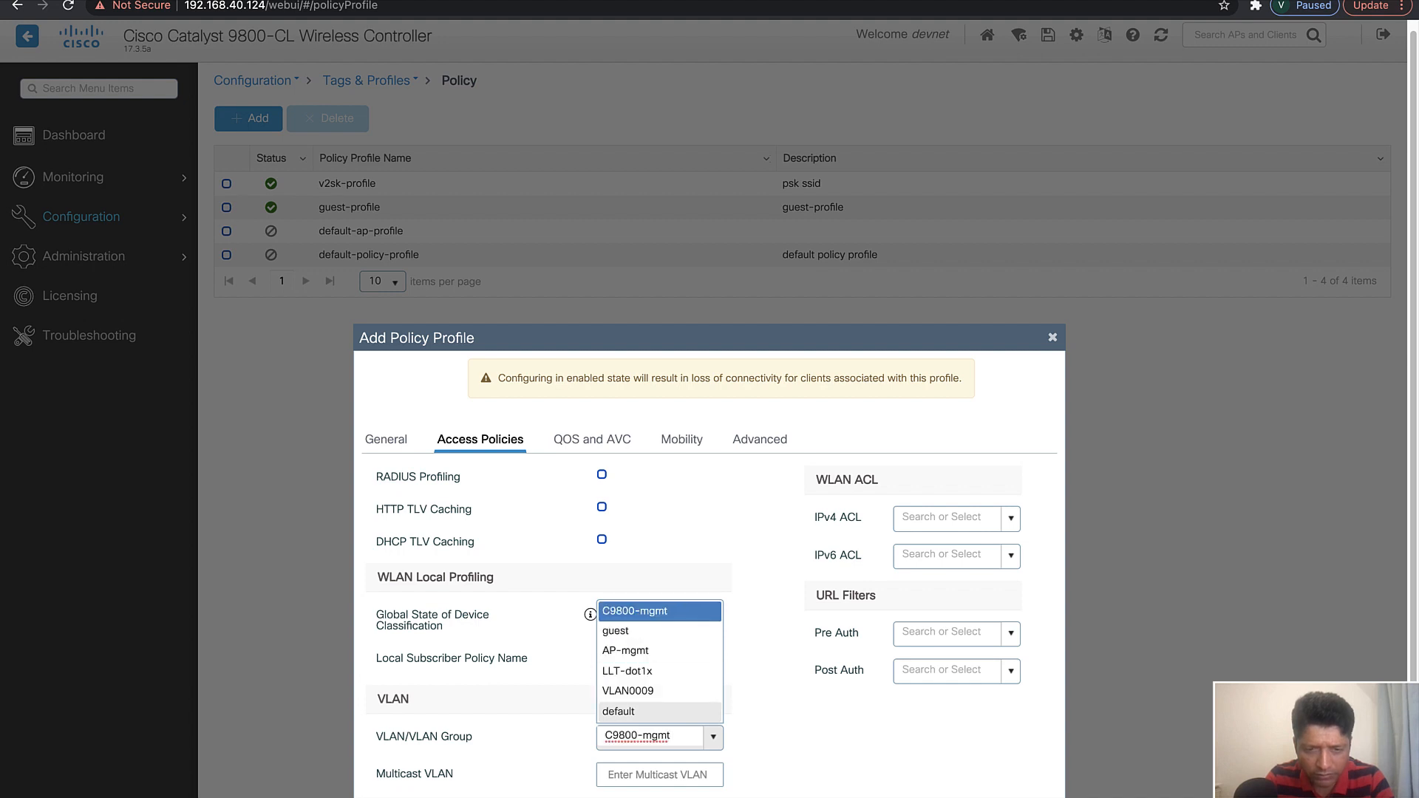
pyautogui.press('Return')
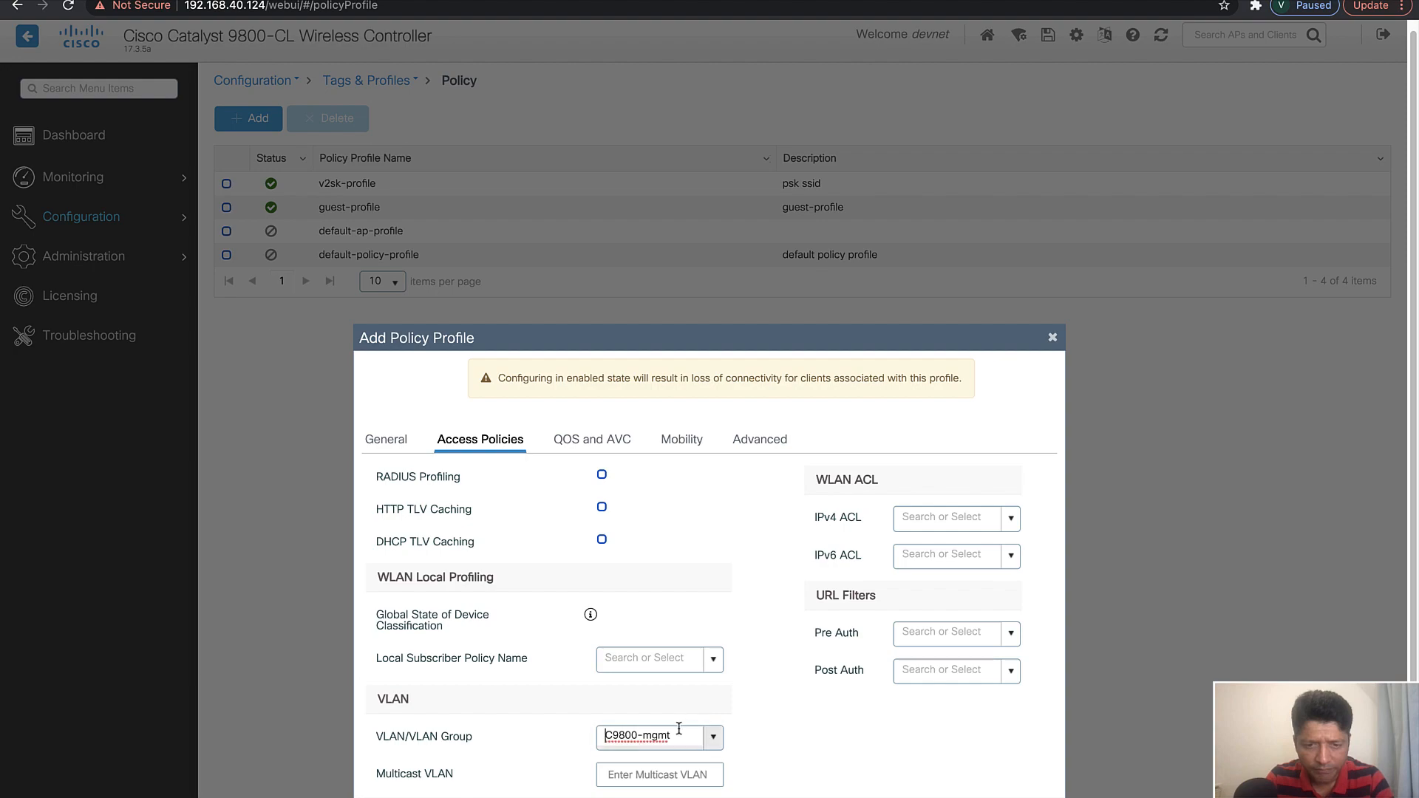
pyautogui.moveTo(686, 740); pyautogui.dragTo(544, 737)
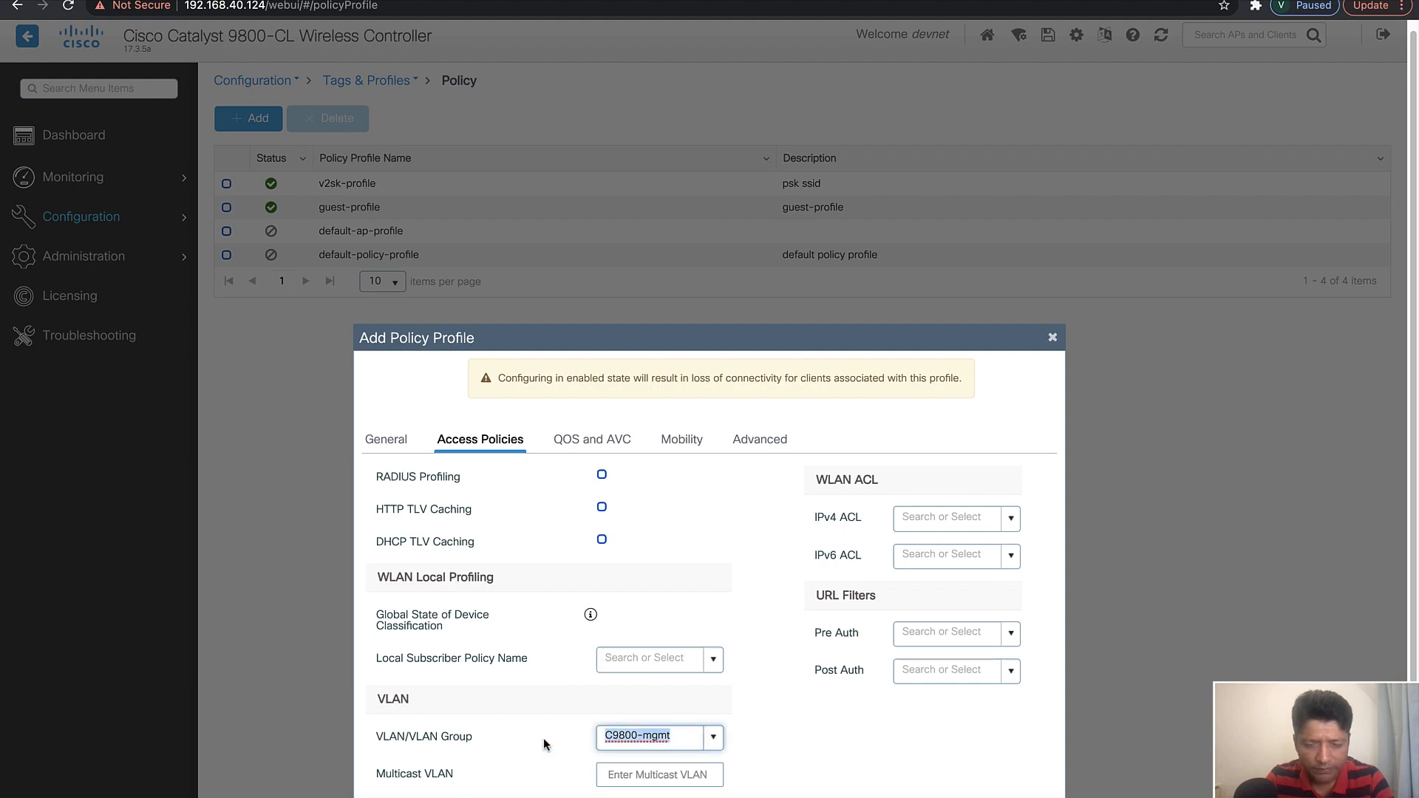
# Switch to the SecureCRT session and run show vlan to check the entry for VLAN 50, Corp-SSID
pyautogui.hotkey('ctrl', 'Left')
pyautogui.moveTo(764, 793)
pyautogui.hotkey('ctrl', 'Right')
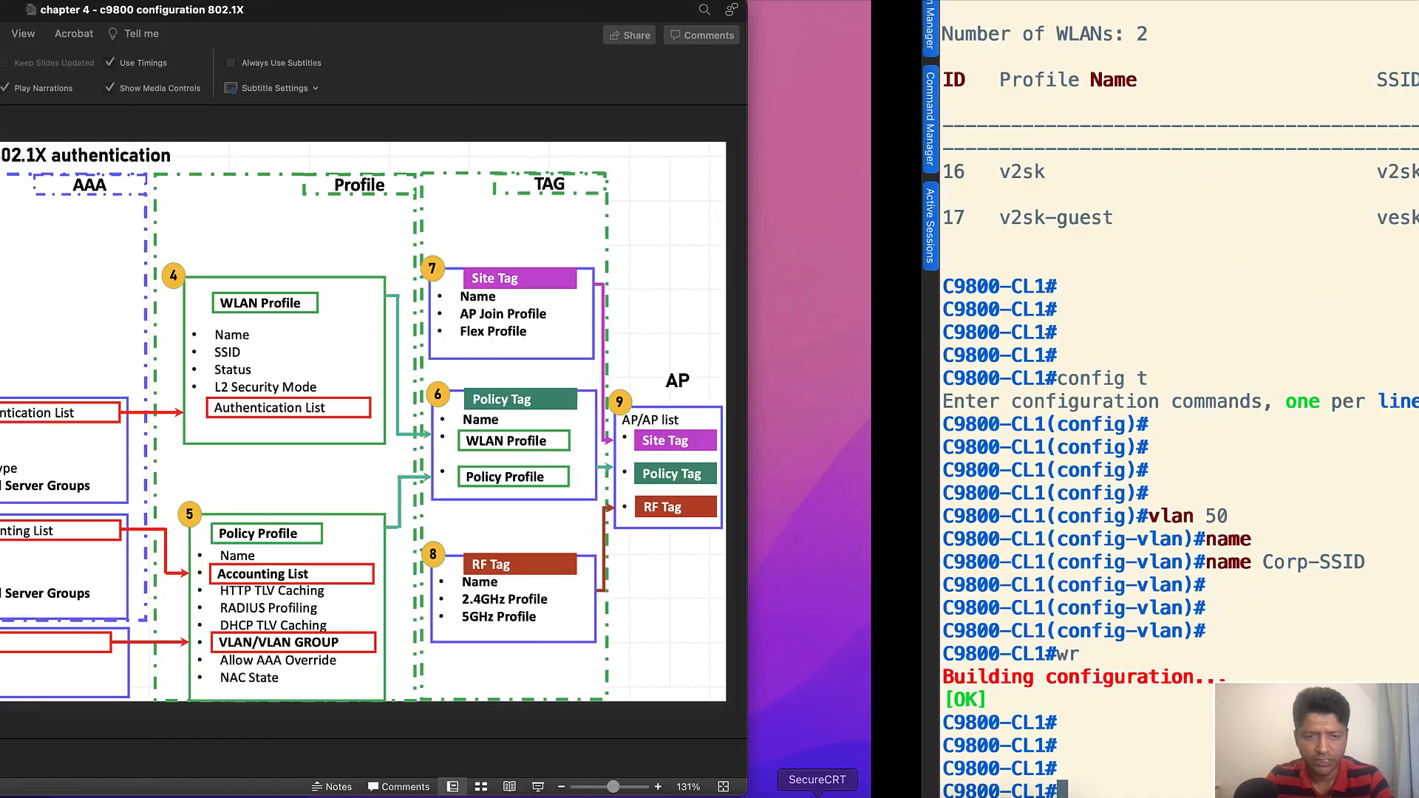
pyautogui.press('Return')
pyautogui.press('Return')
pyautogui.press('Return')
pyautogui.press('Return')
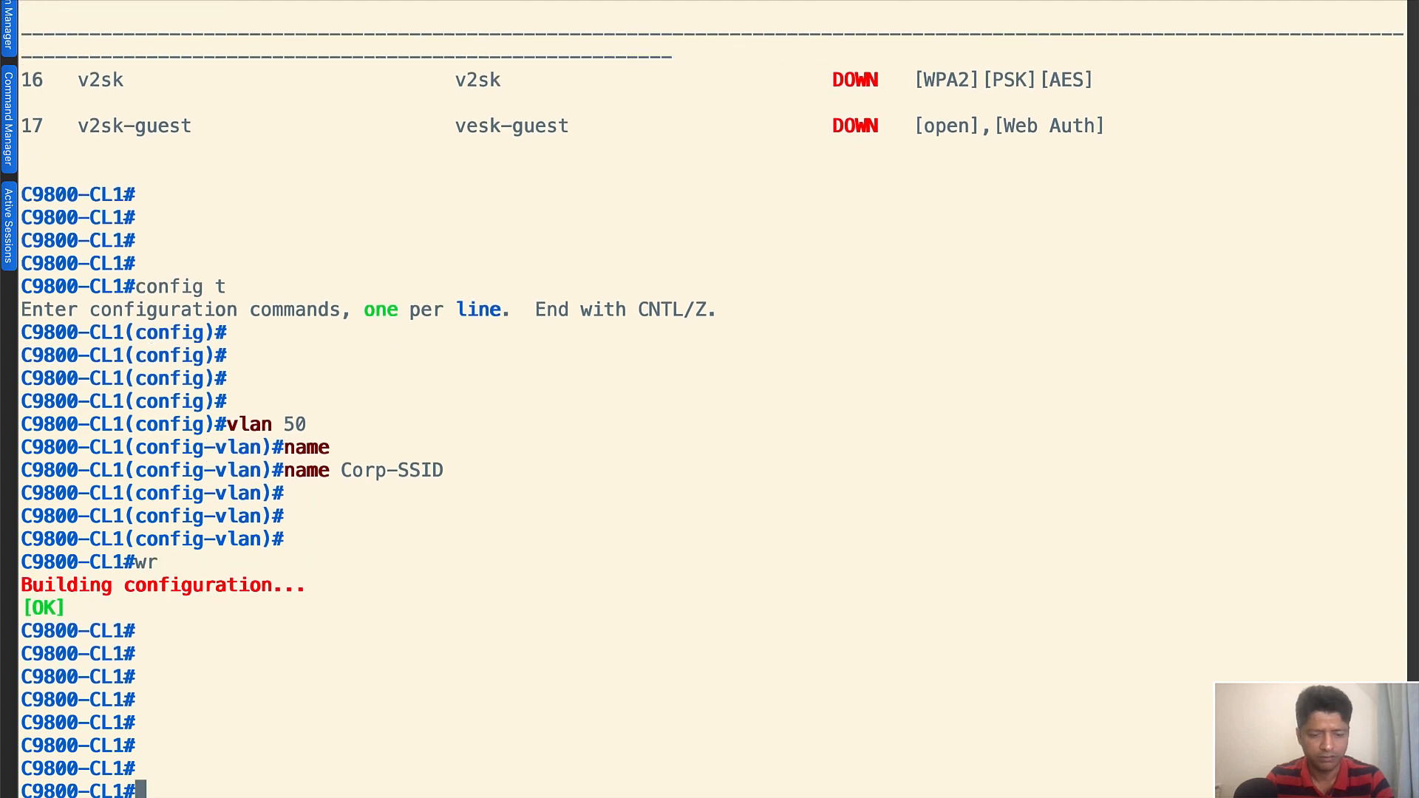
pyautogui.write('show vlan')
pyautogui.press('Return')
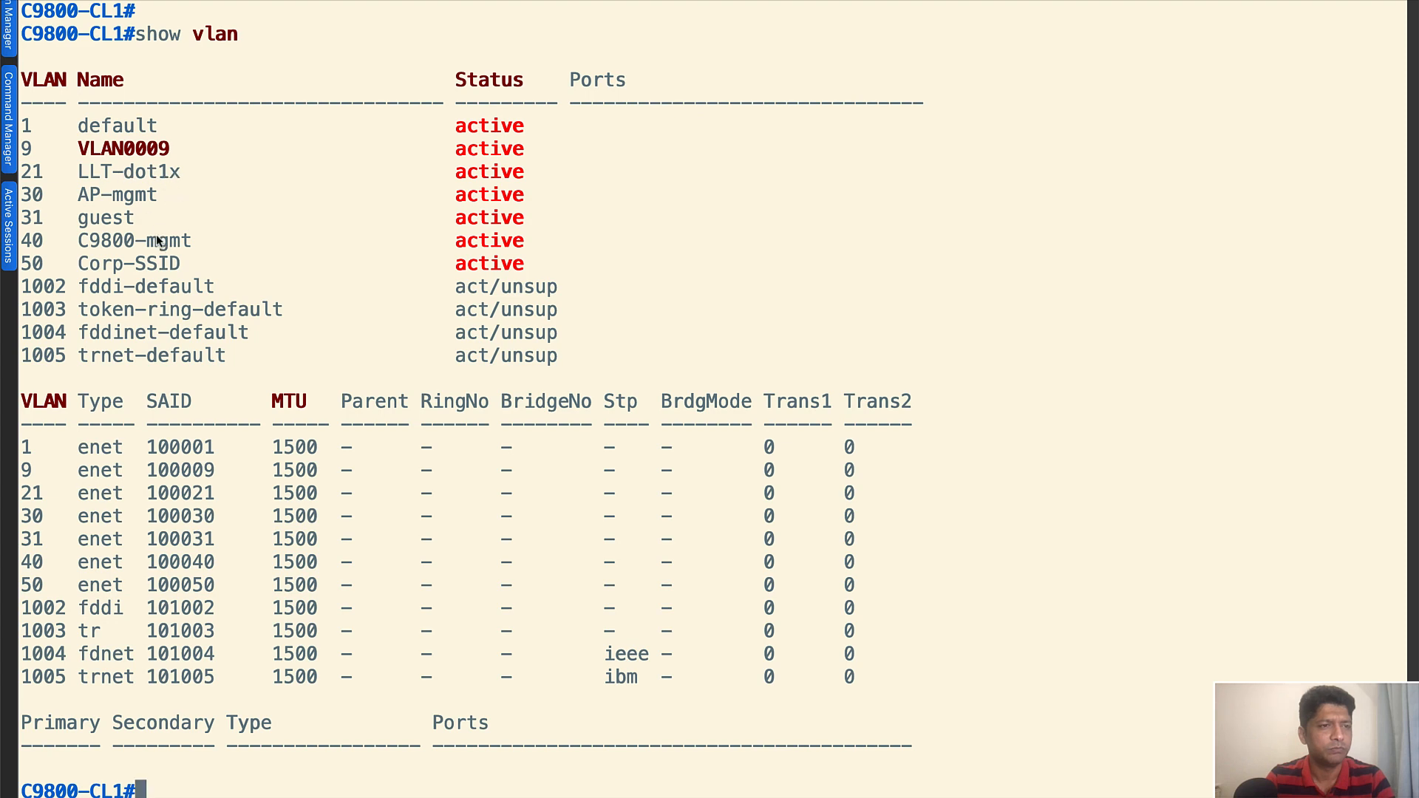
pyautogui.moveTo(56, 260); pyautogui.dragTo(37, 263)
pyautogui.click(266, 270)
# Switch back to Chrome, close the open Add Policy Profile form and get v2sk-corp-profile added to the policy profiles
pyautogui.hotkey('ctrl', 'Right')
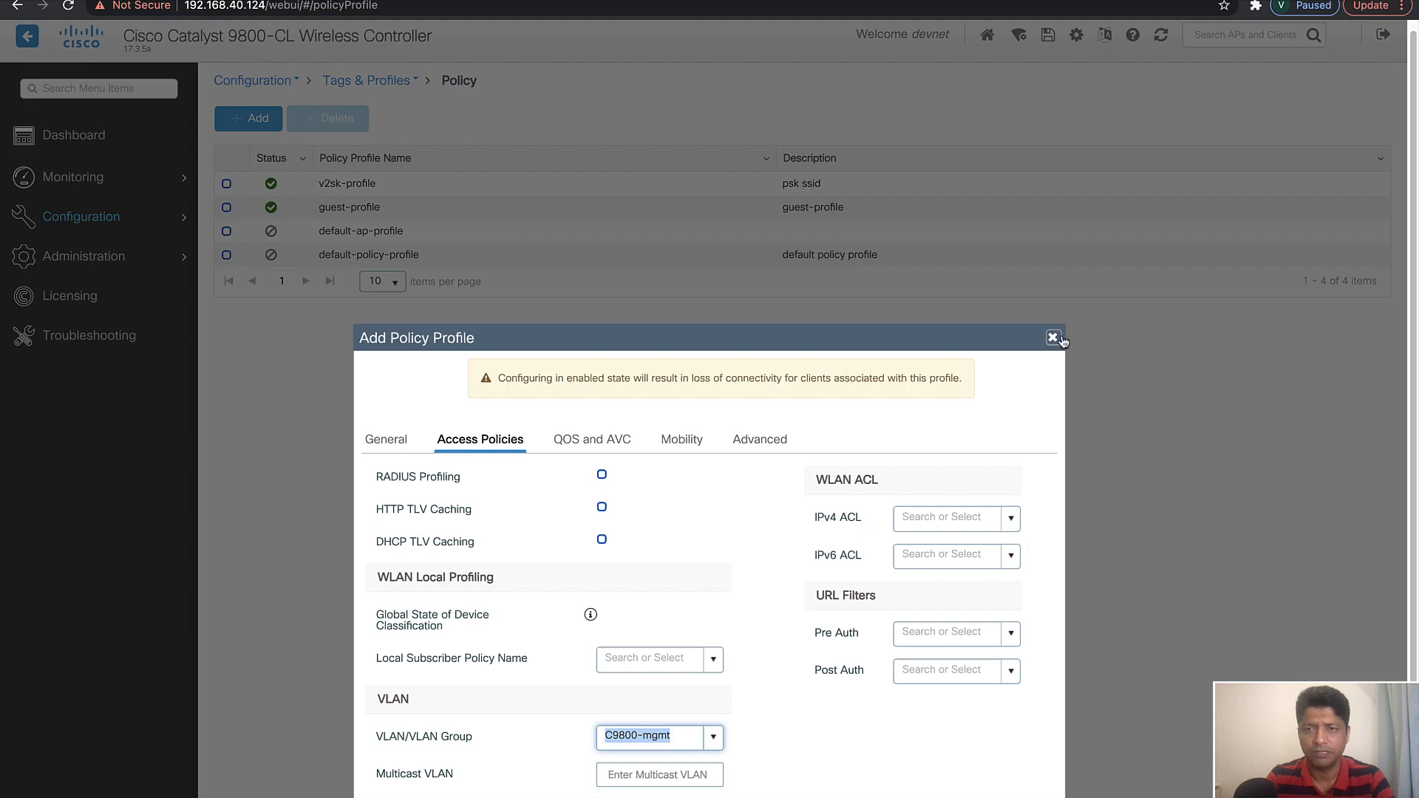
pyautogui.click(1053, 339)
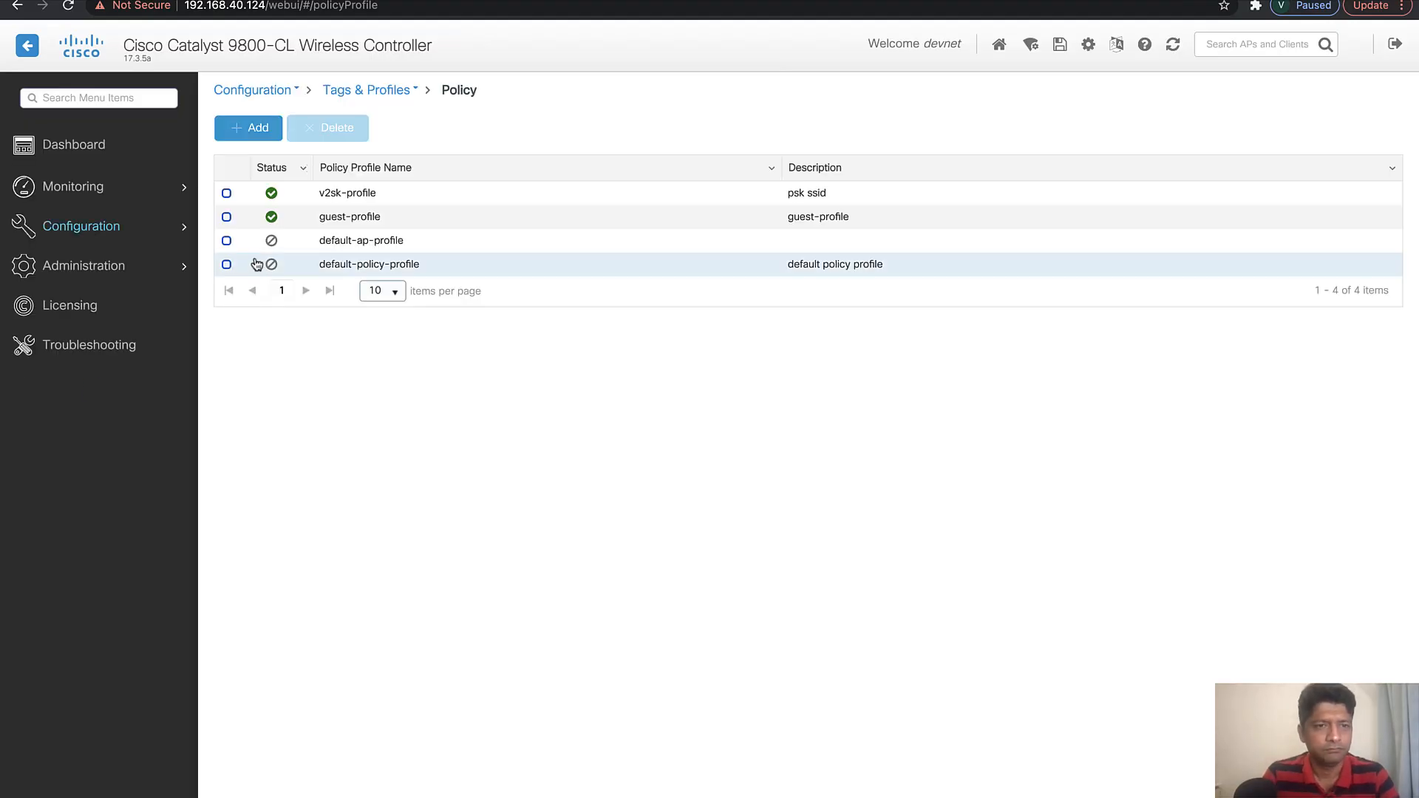
# In the v2sk-pro policy tag, map the WLAN profile v2sk-corp to the policy profile v2sk-corp-profile and apply the change
pyautogui.moveTo(178, 226)
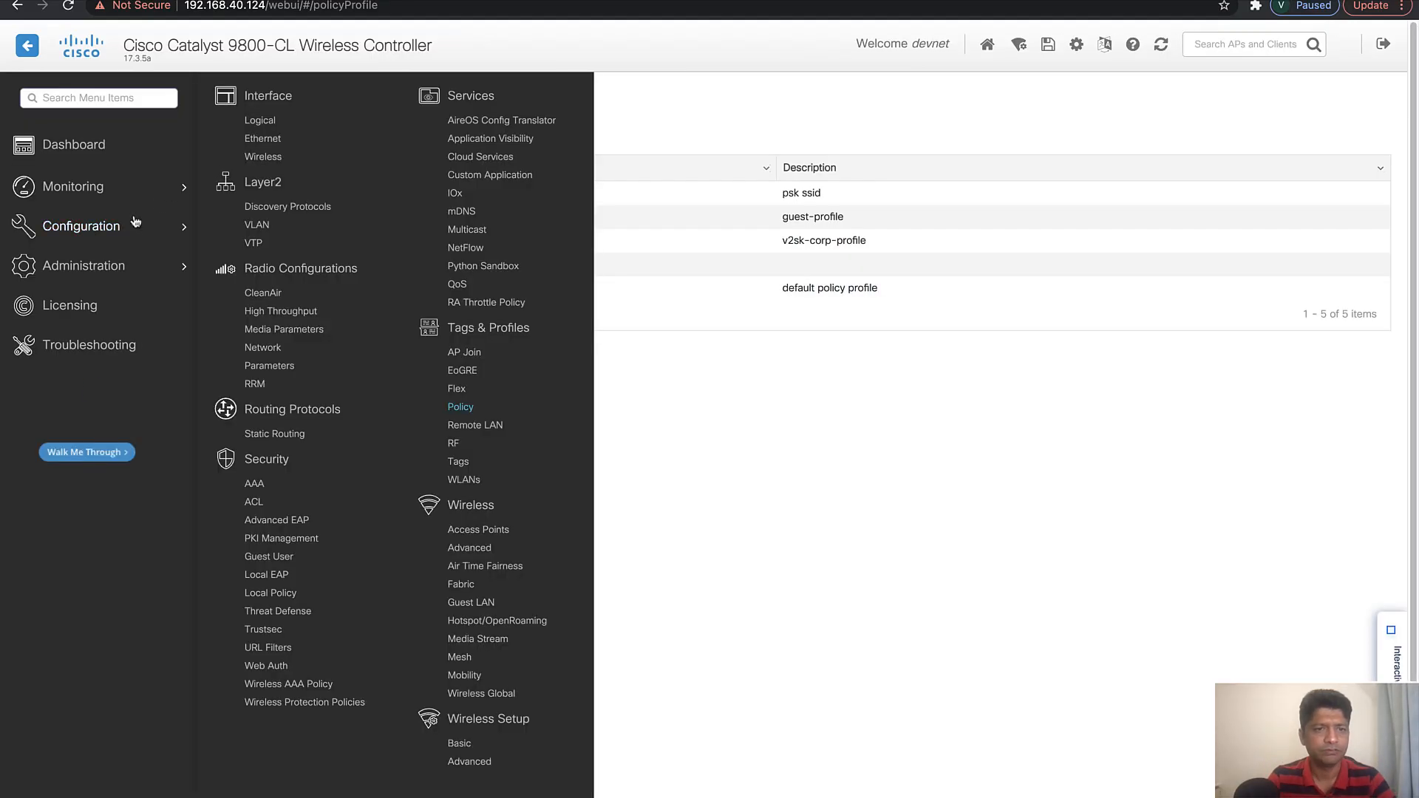
pyautogui.click(459, 462)
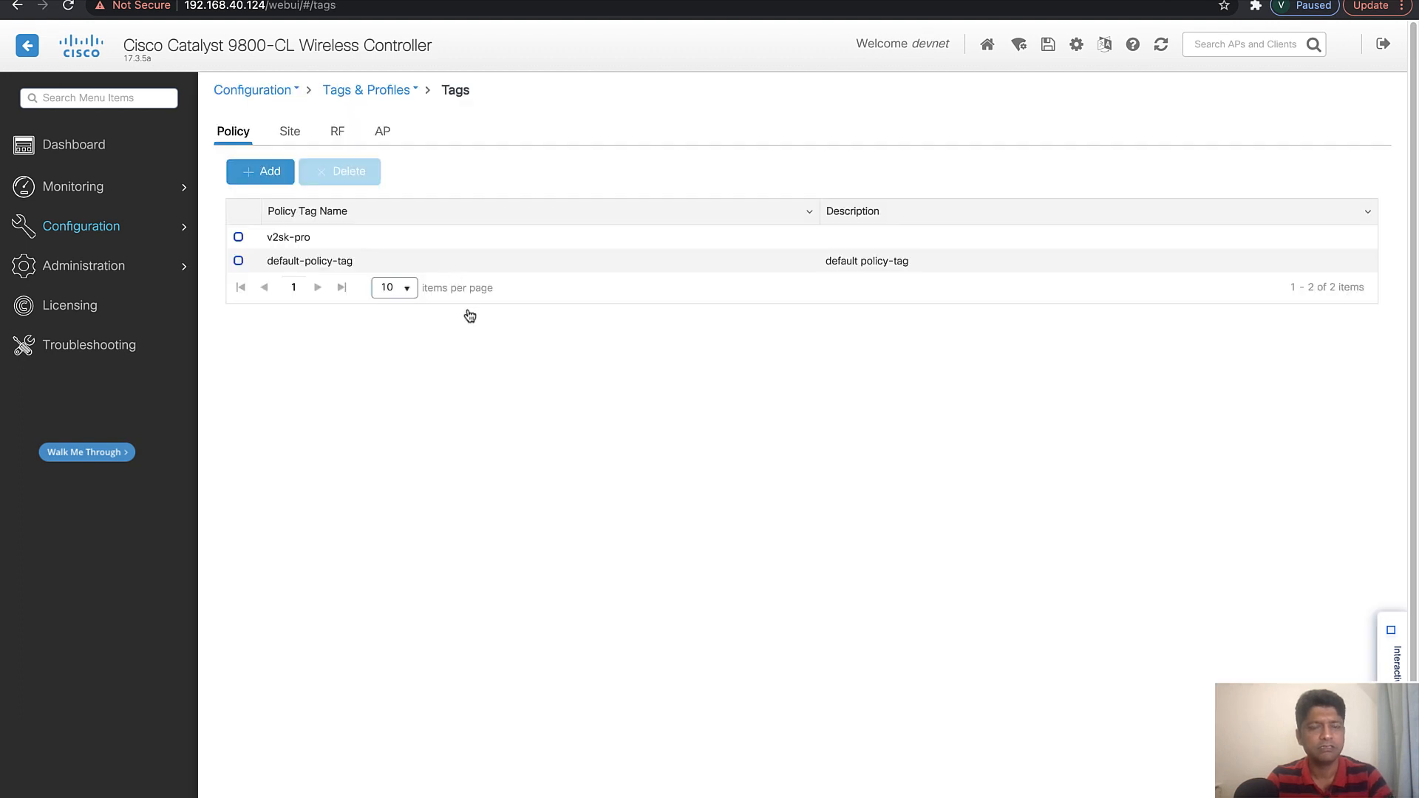
pyautogui.click(296, 238)
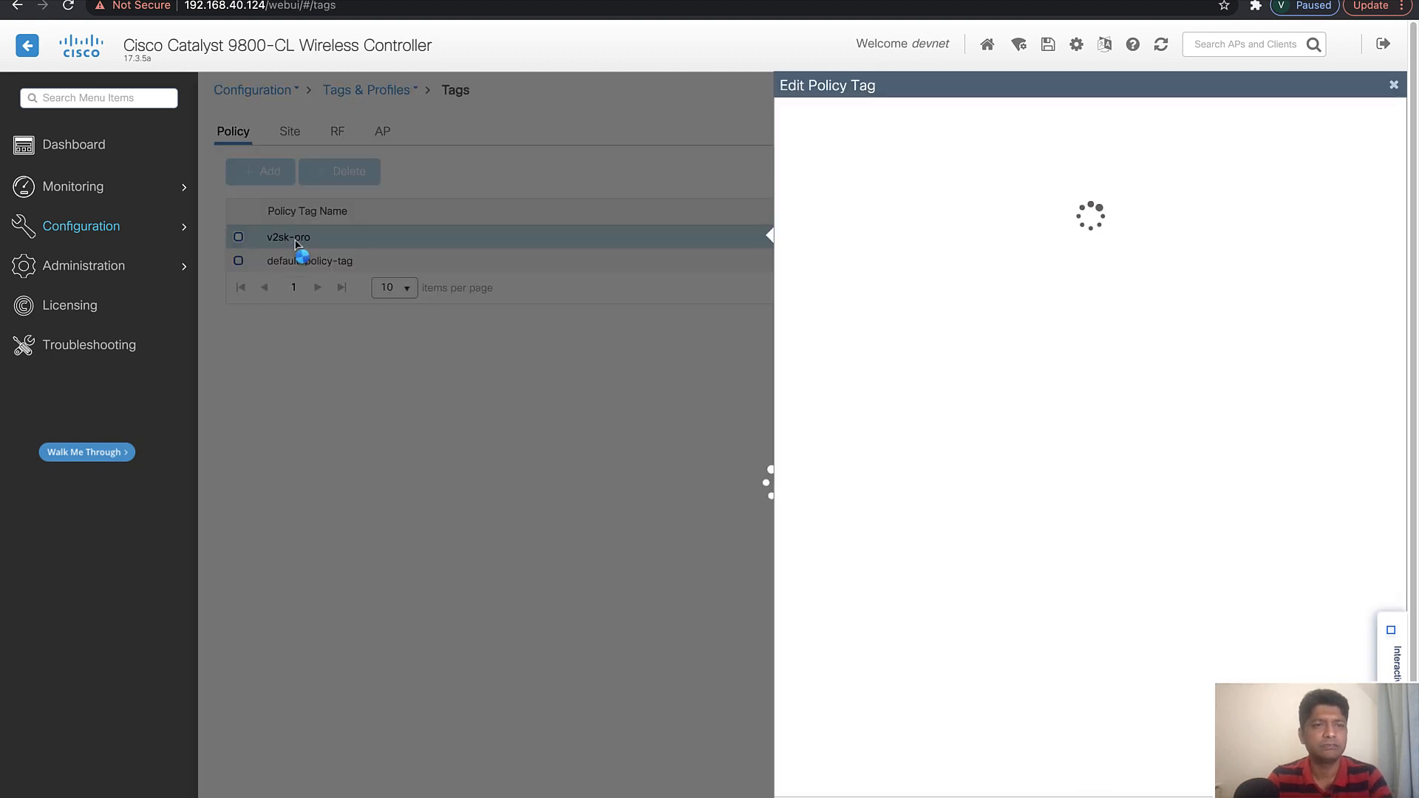
pyautogui.click(824, 313)
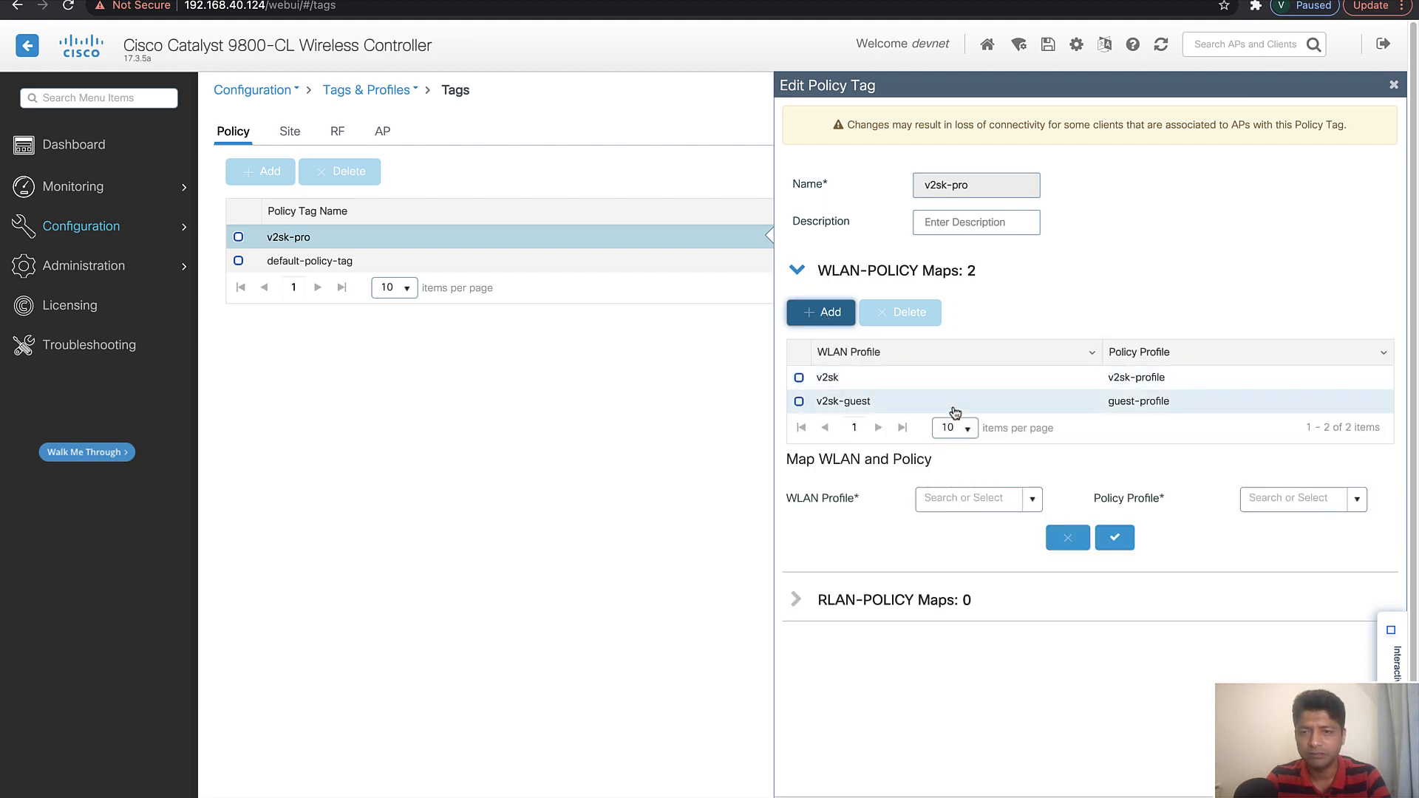
pyautogui.click(1031, 500)
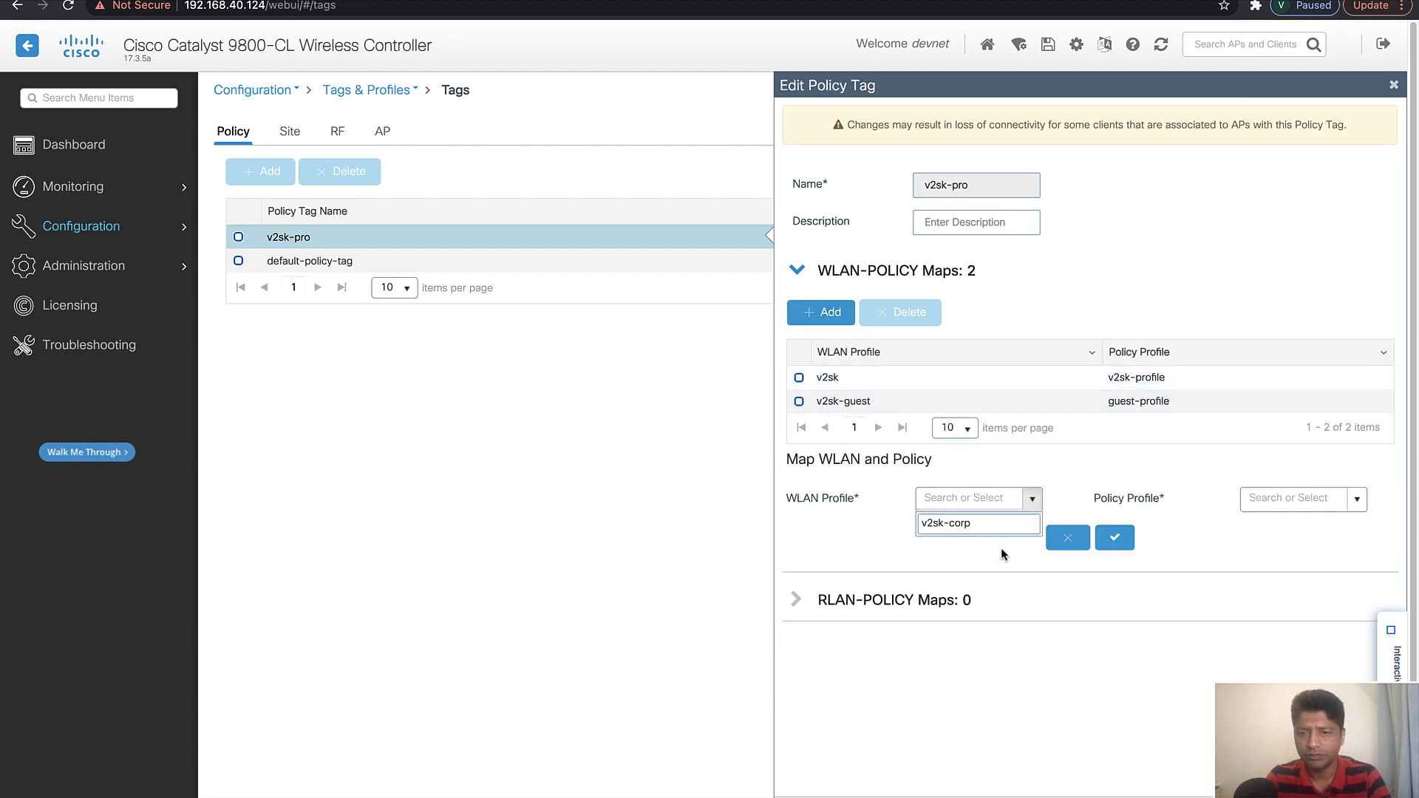
pyautogui.click(961, 523)
pyautogui.click(1357, 499)
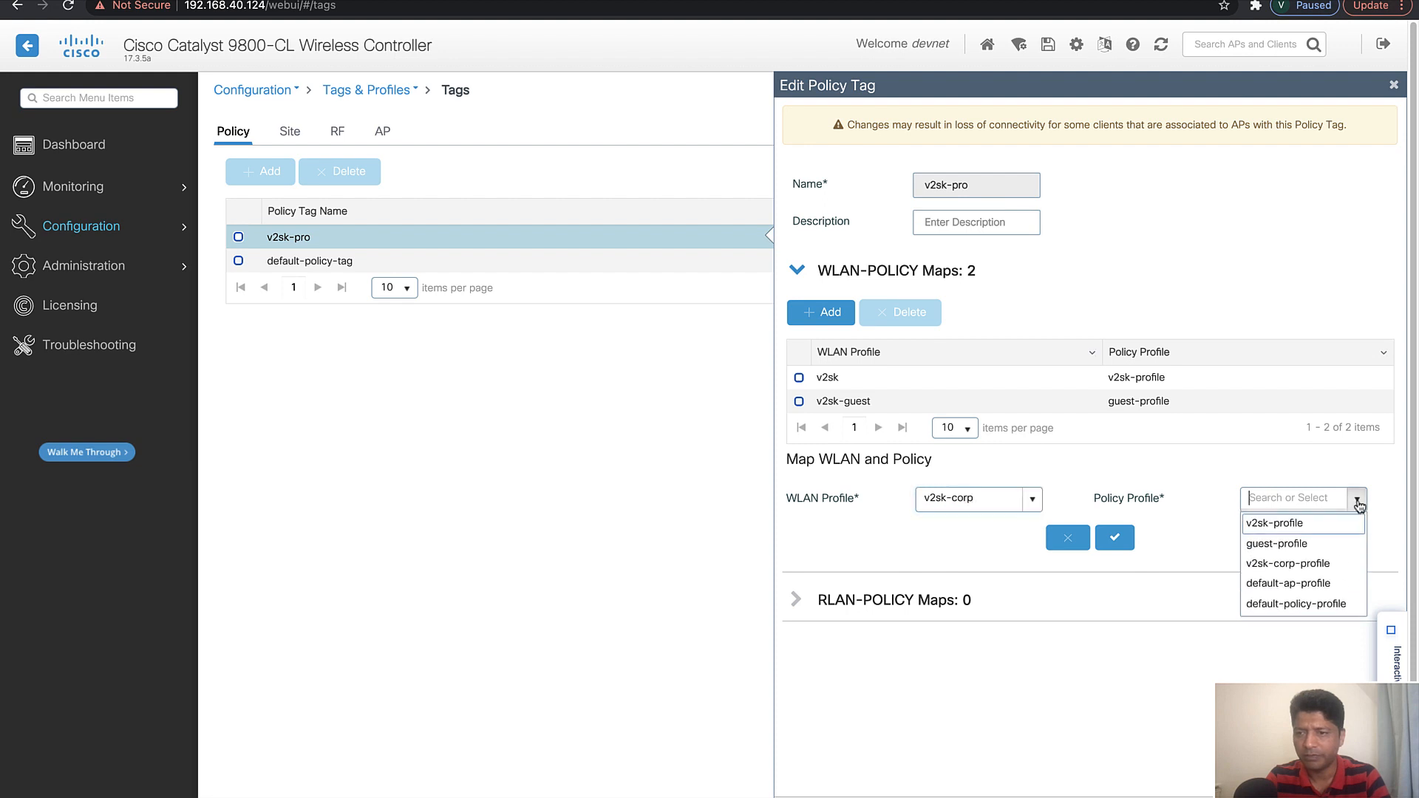
pyautogui.click(1310, 563)
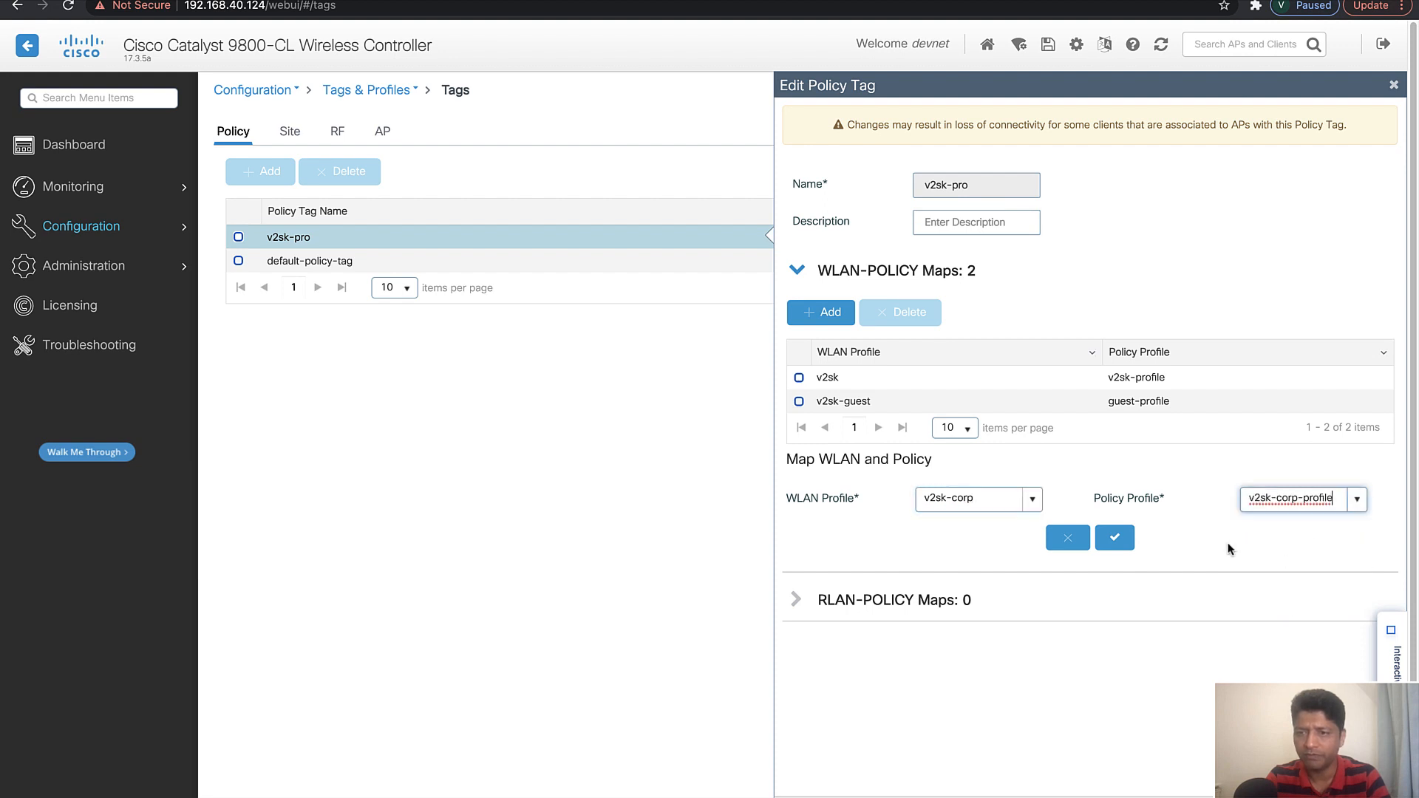
pyautogui.click(1115, 538)
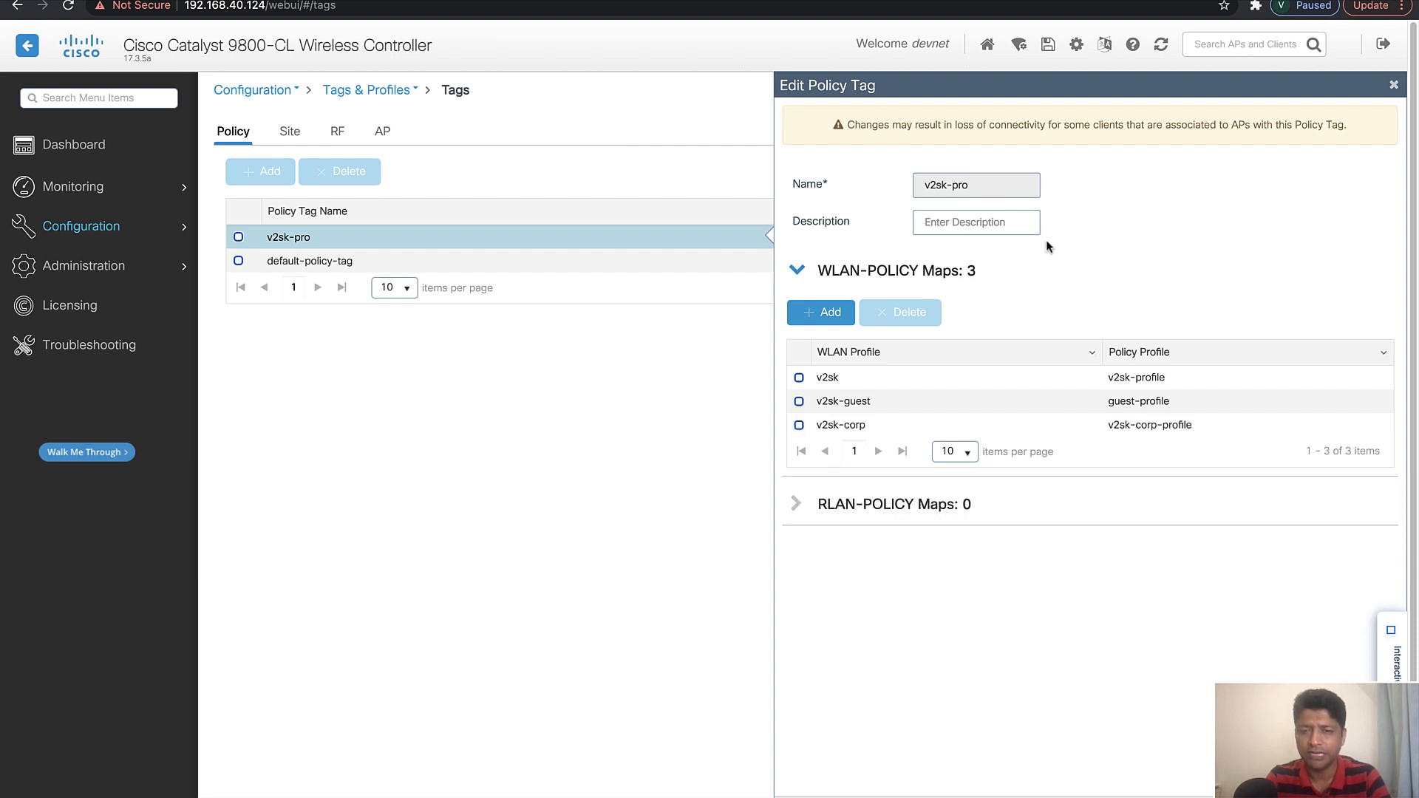
pyautogui.click(1323, 793)
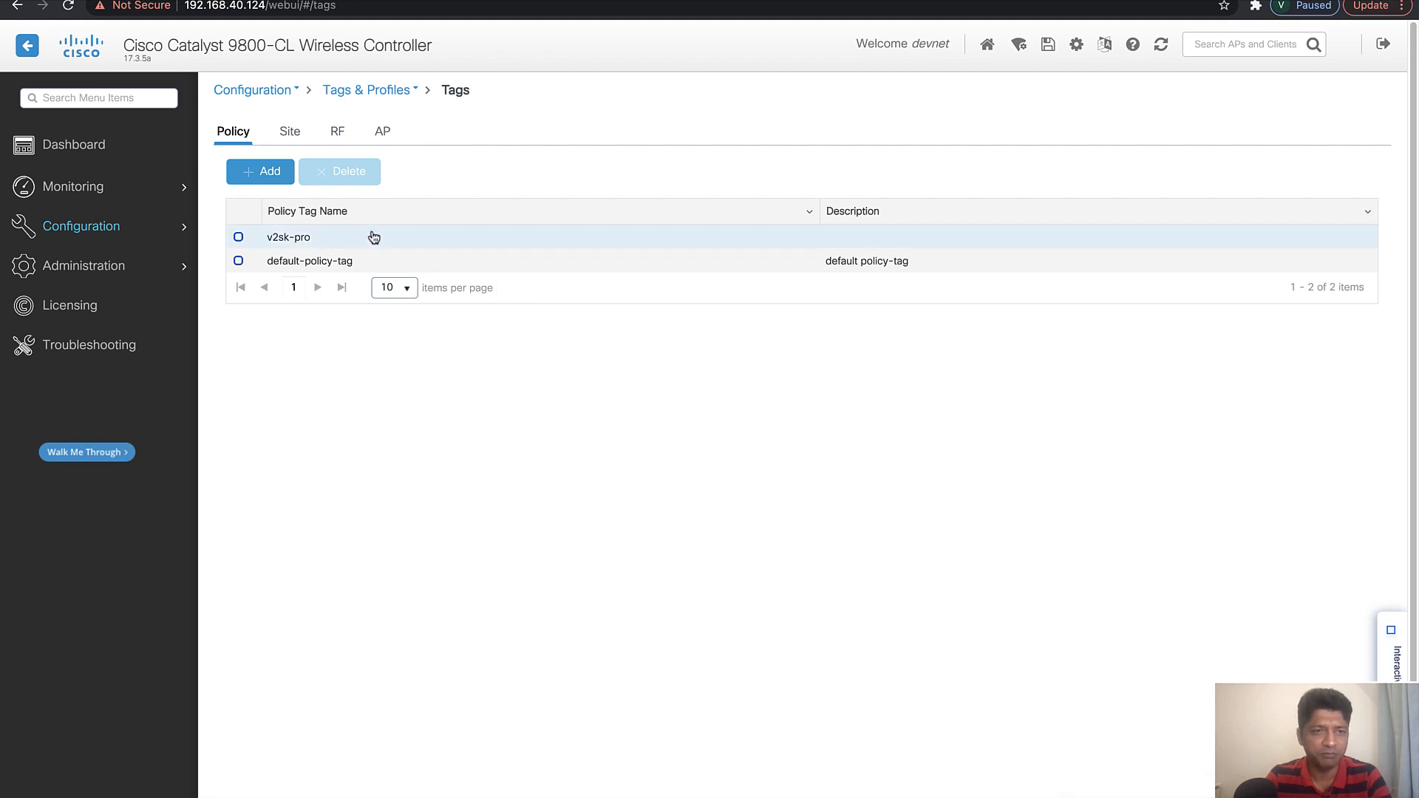
# Edit the static tag mapping of AP 4001.7a91.1c2a, select v2sk-pro as its policy tag and apply it to the device
pyautogui.click(380, 132)
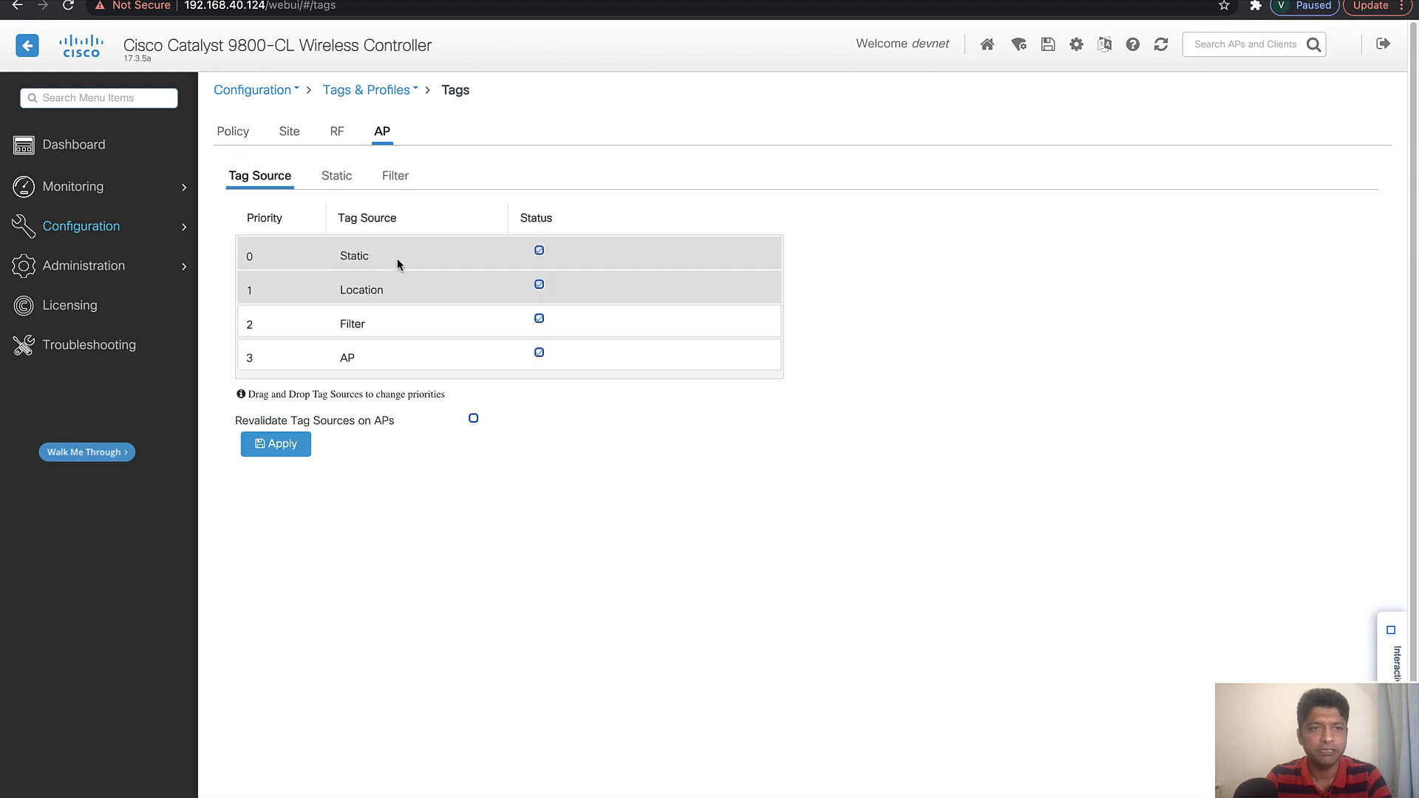
pyautogui.click(342, 179)
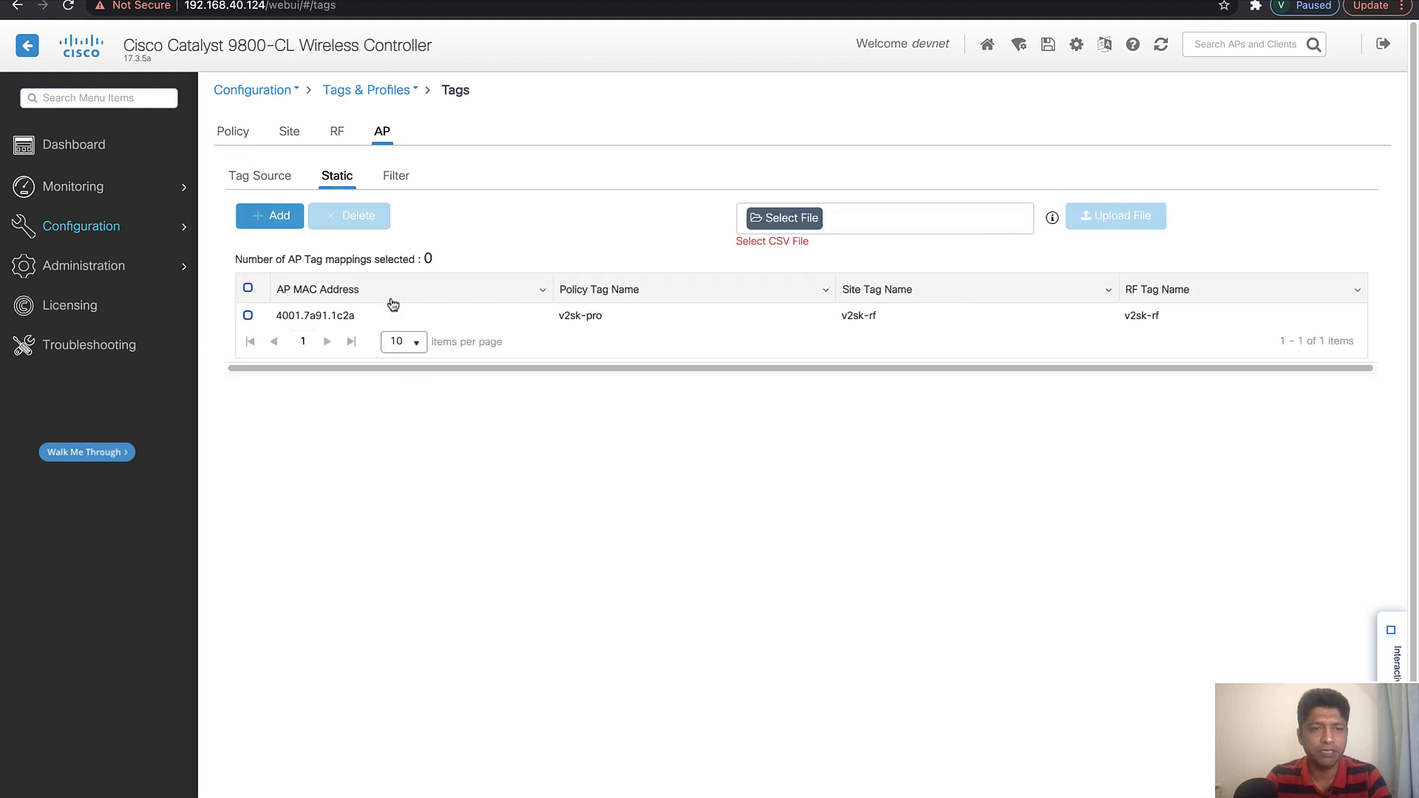
pyautogui.click(317, 316)
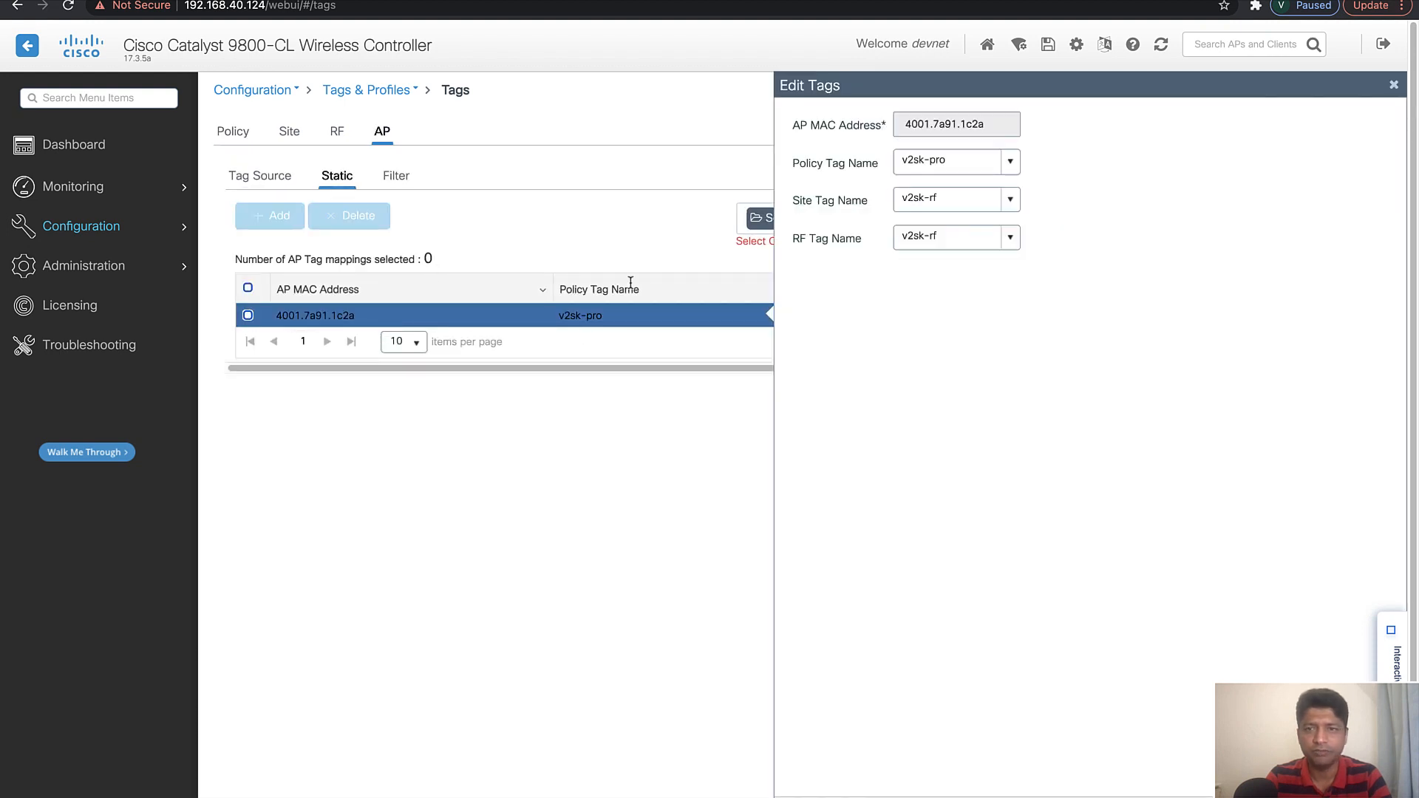
pyautogui.click(1013, 162)
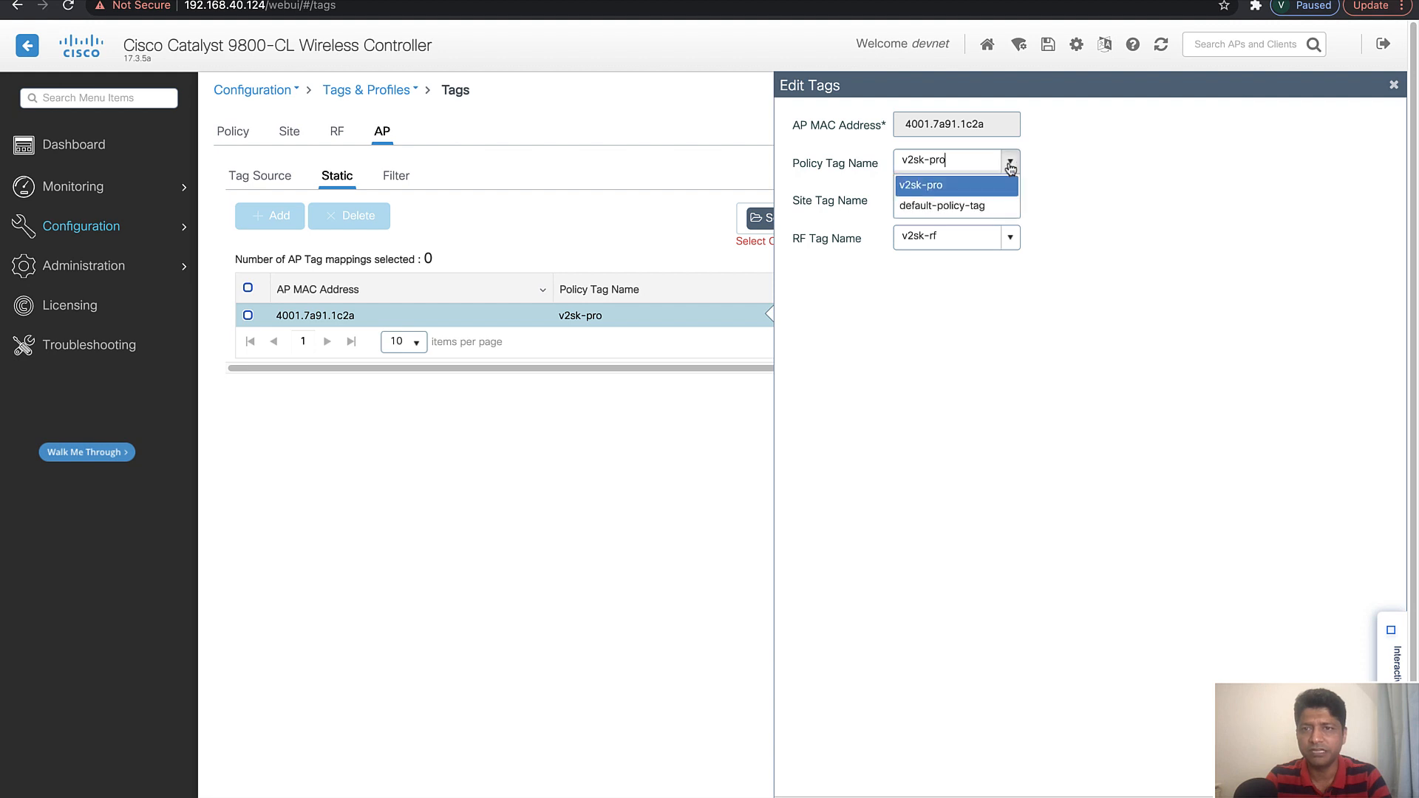
pyautogui.click(940, 185)
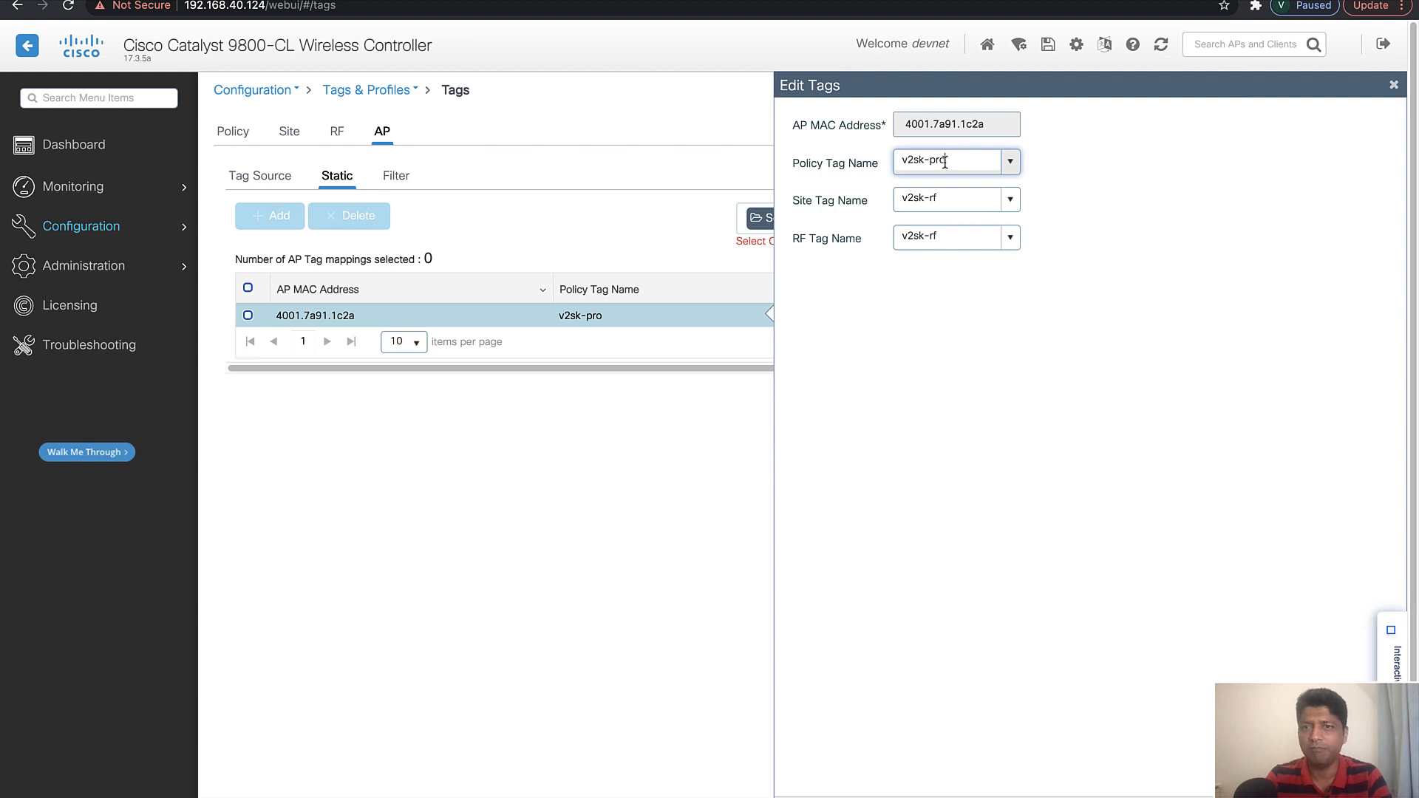
pyautogui.click(1329, 795)
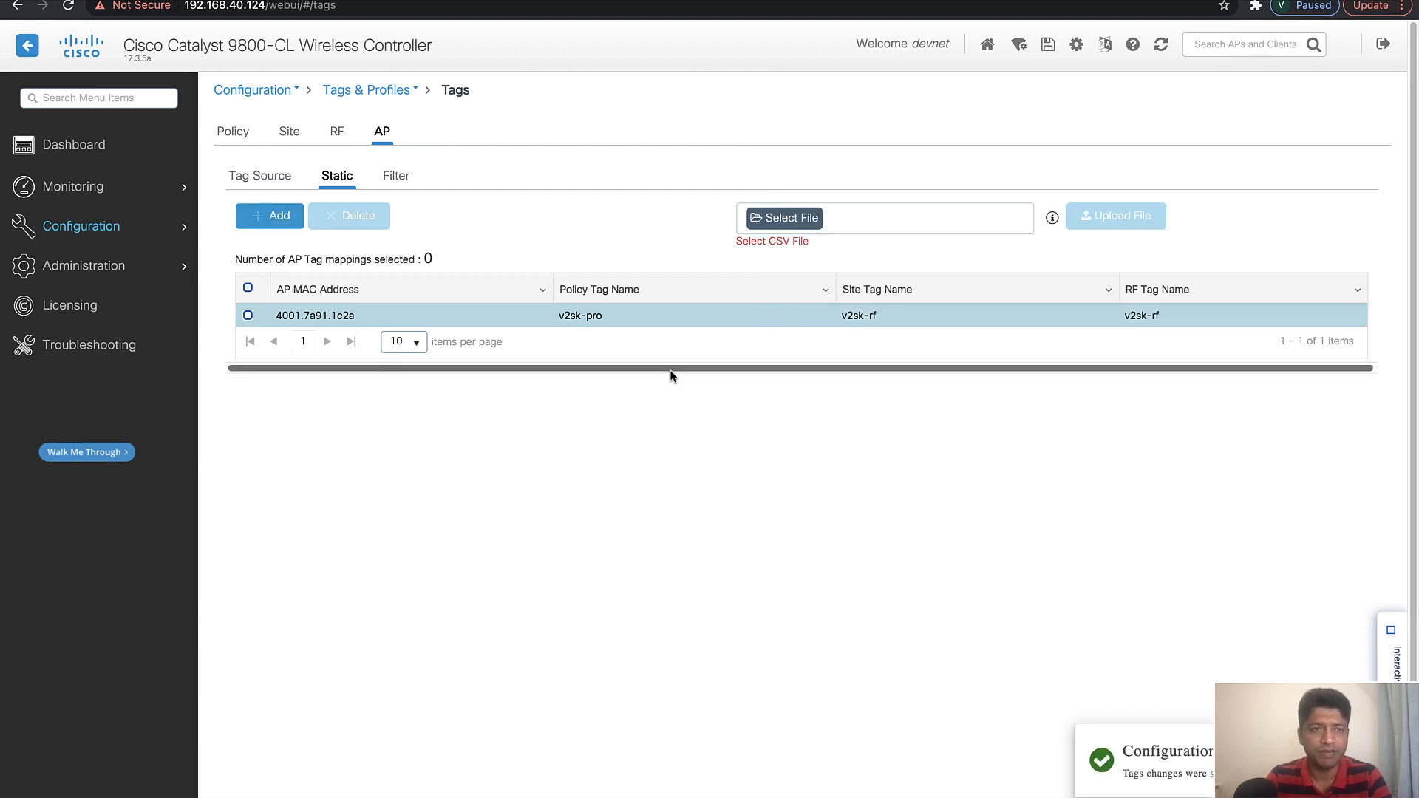
# Switch to the SecureCRT session, clear space at the prompt and begin a test aaa group radius command, listing its options
pyautogui.moveTo(121, 235)
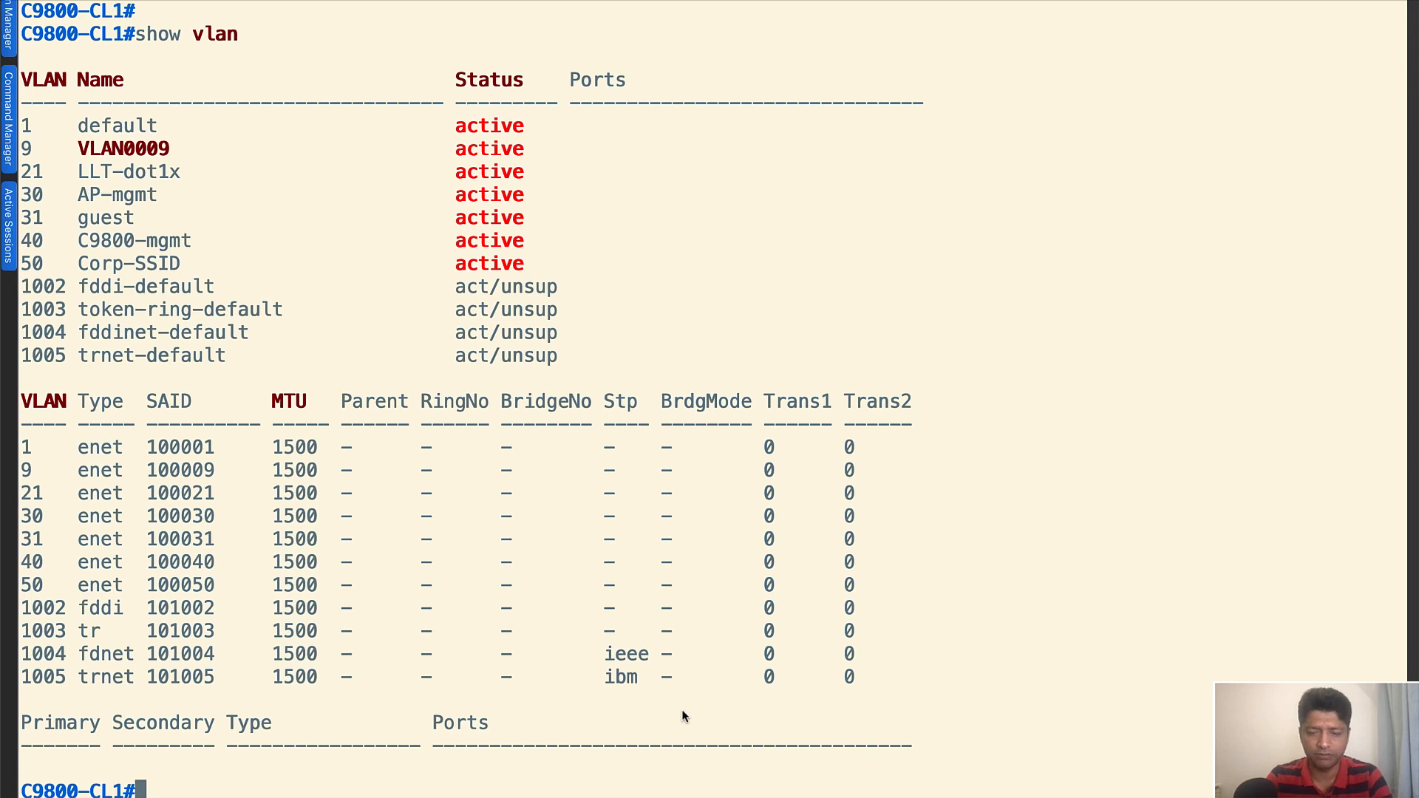
pyautogui.press('Return')
pyautogui.press('Return')
pyautogui.press('Return')
pyautogui.press('Return')
pyautogui.press('Return')
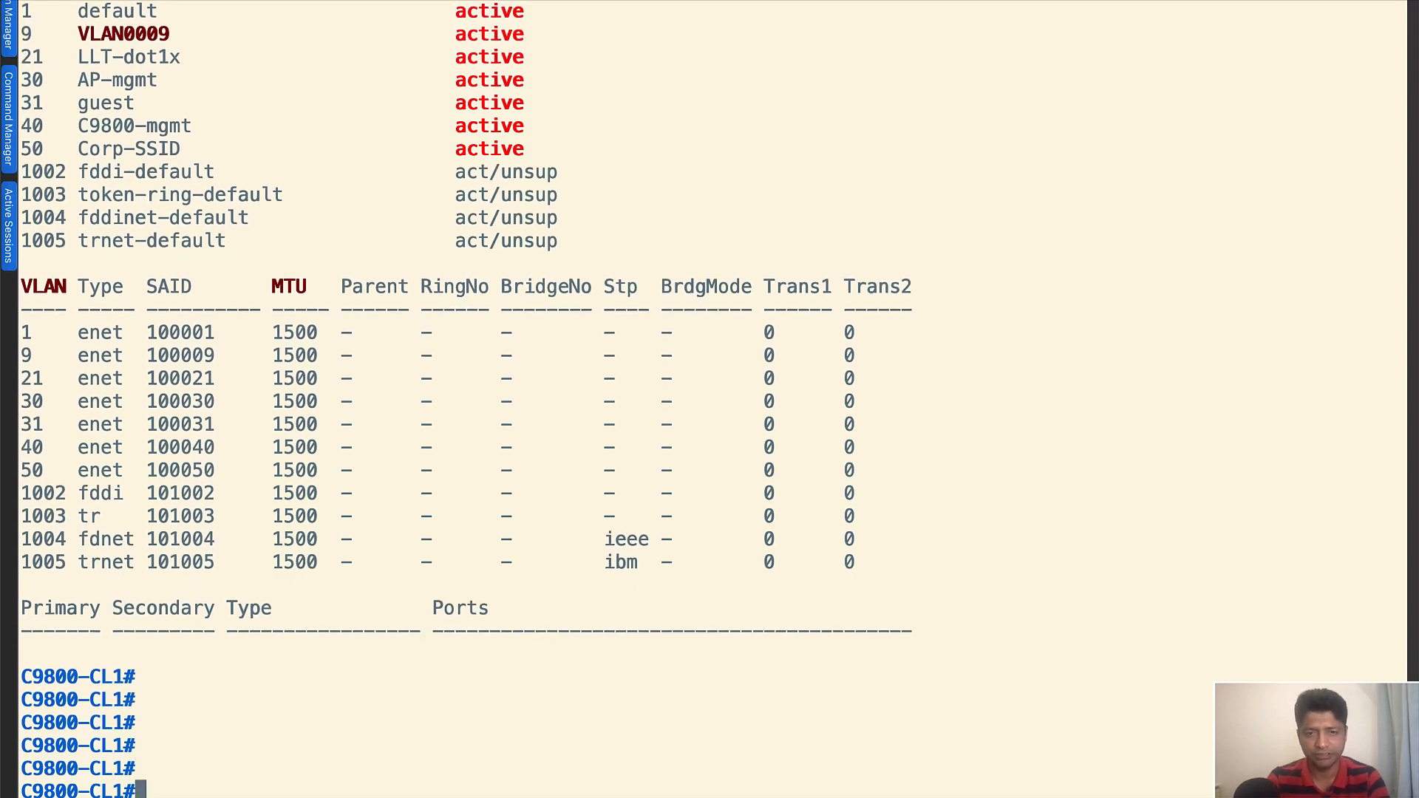
pyautogui.press('Return')
pyautogui.press('Return')
pyautogui.press('Return')
pyautogui.press('Return')
pyautogui.press('Return')
pyautogui.press('Return')
pyautogui.press('Return')
pyautogui.press('Return')
pyautogui.press('Return')
pyautogui.press('Return')
pyautogui.press('Return')
pyautogui.press('Return')
pyautogui.press('Return')
pyautogui.press('Return')
pyautogui.press('Return')
pyautogui.press('Return')
pyautogui.press('Return')
pyautogui.press('Return')
pyautogui.press('Return')
pyautogui.press('Return')
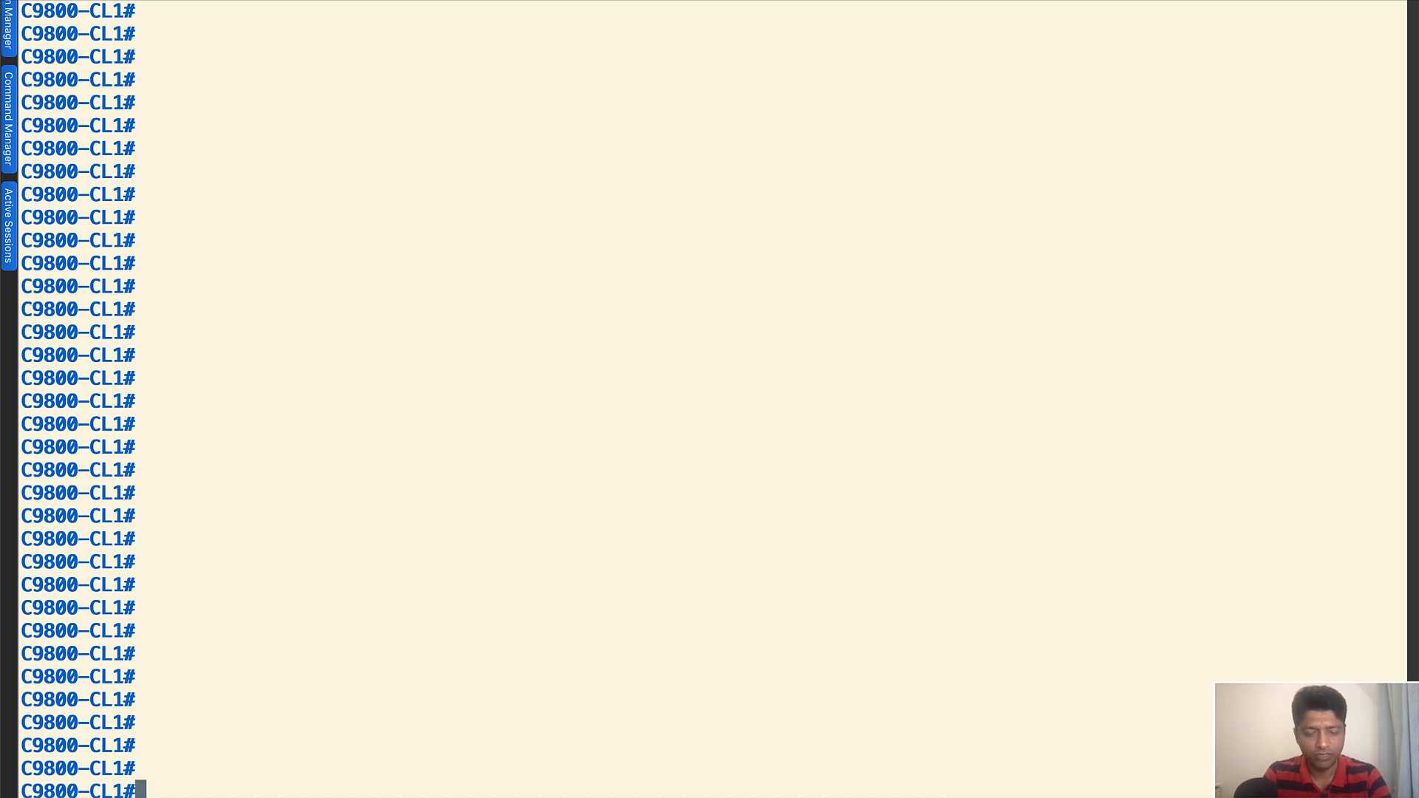
pyautogui.write('test aaa')
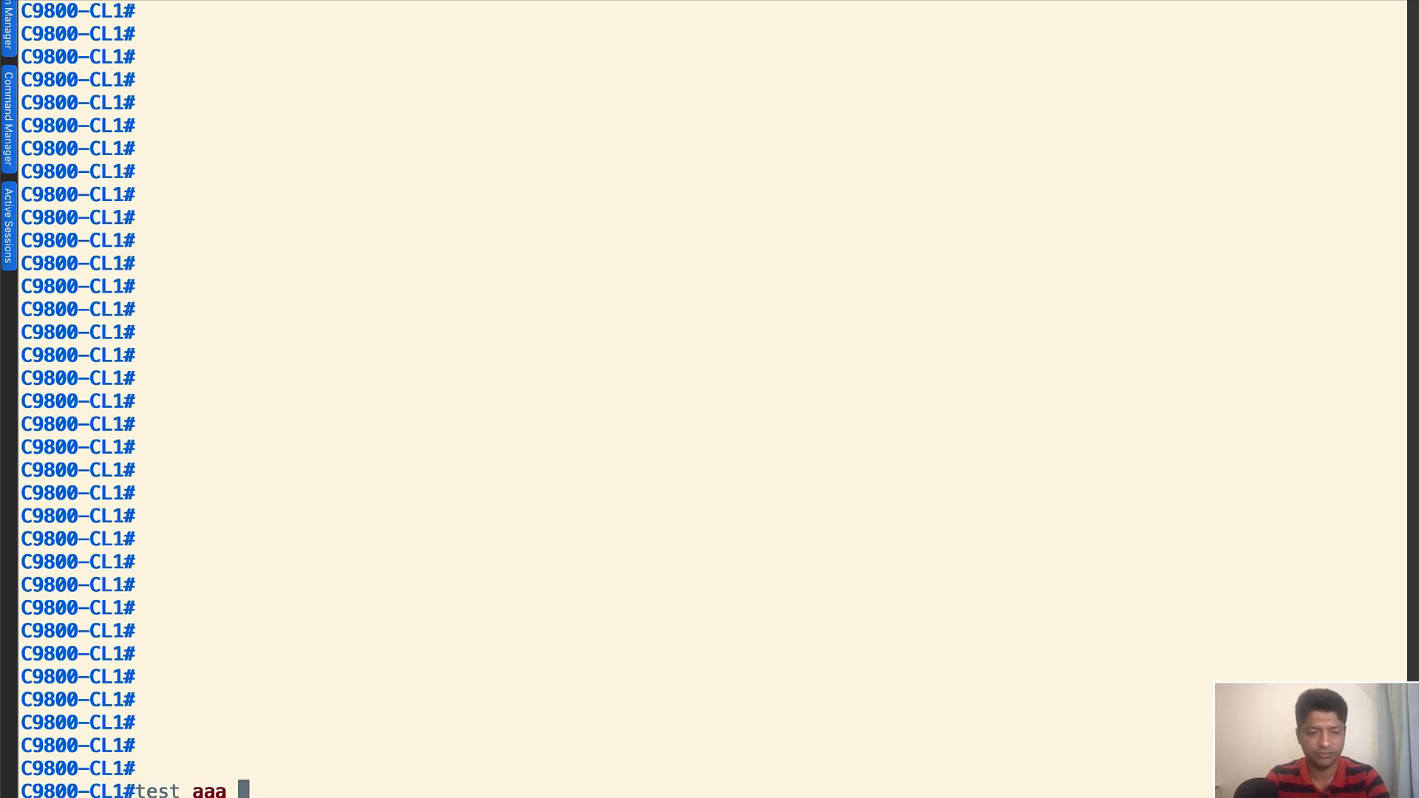
pyautogui.write(' gr')
pyautogui.press('Tab')
pyautogui.write('ra')
pyautogui.press('Tab')
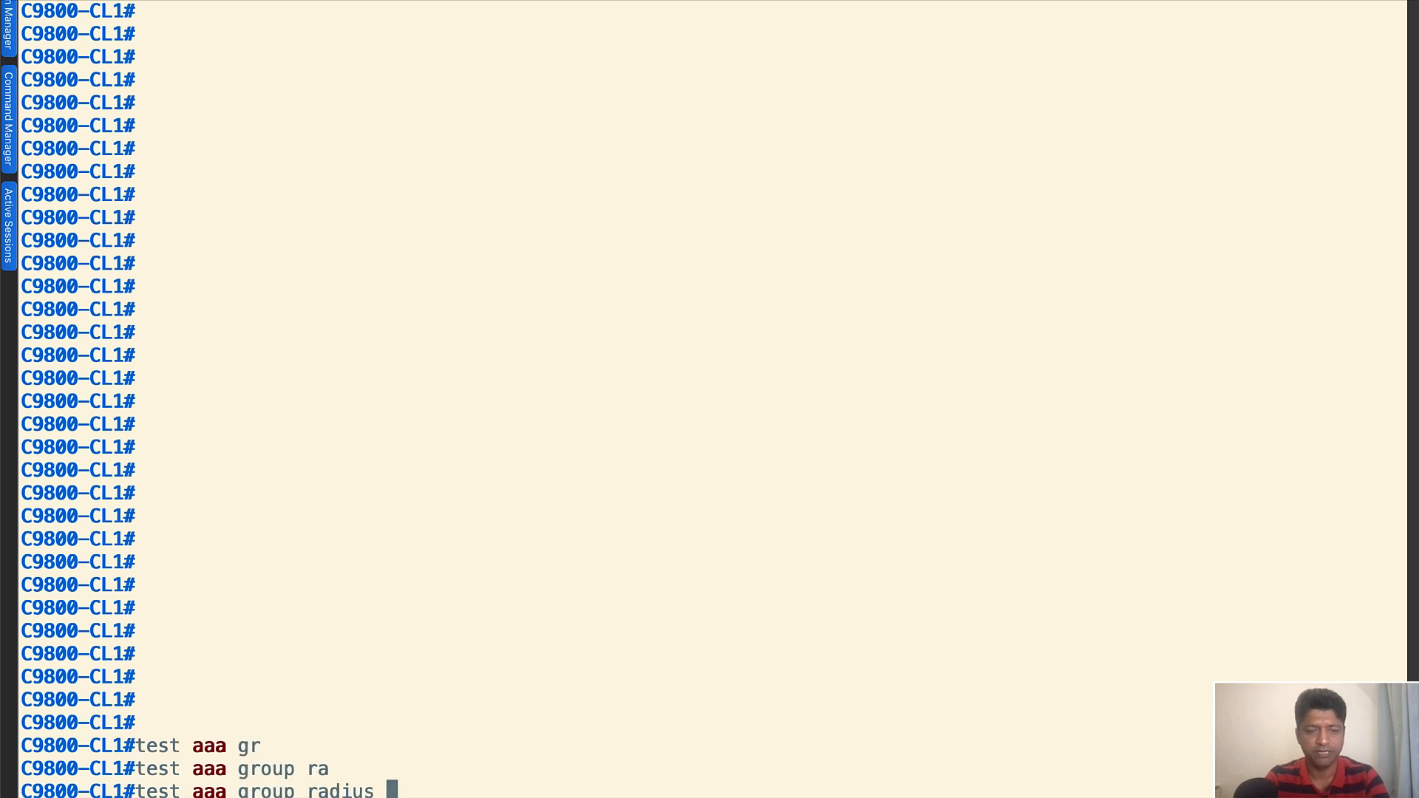
pyautogui.write('?')
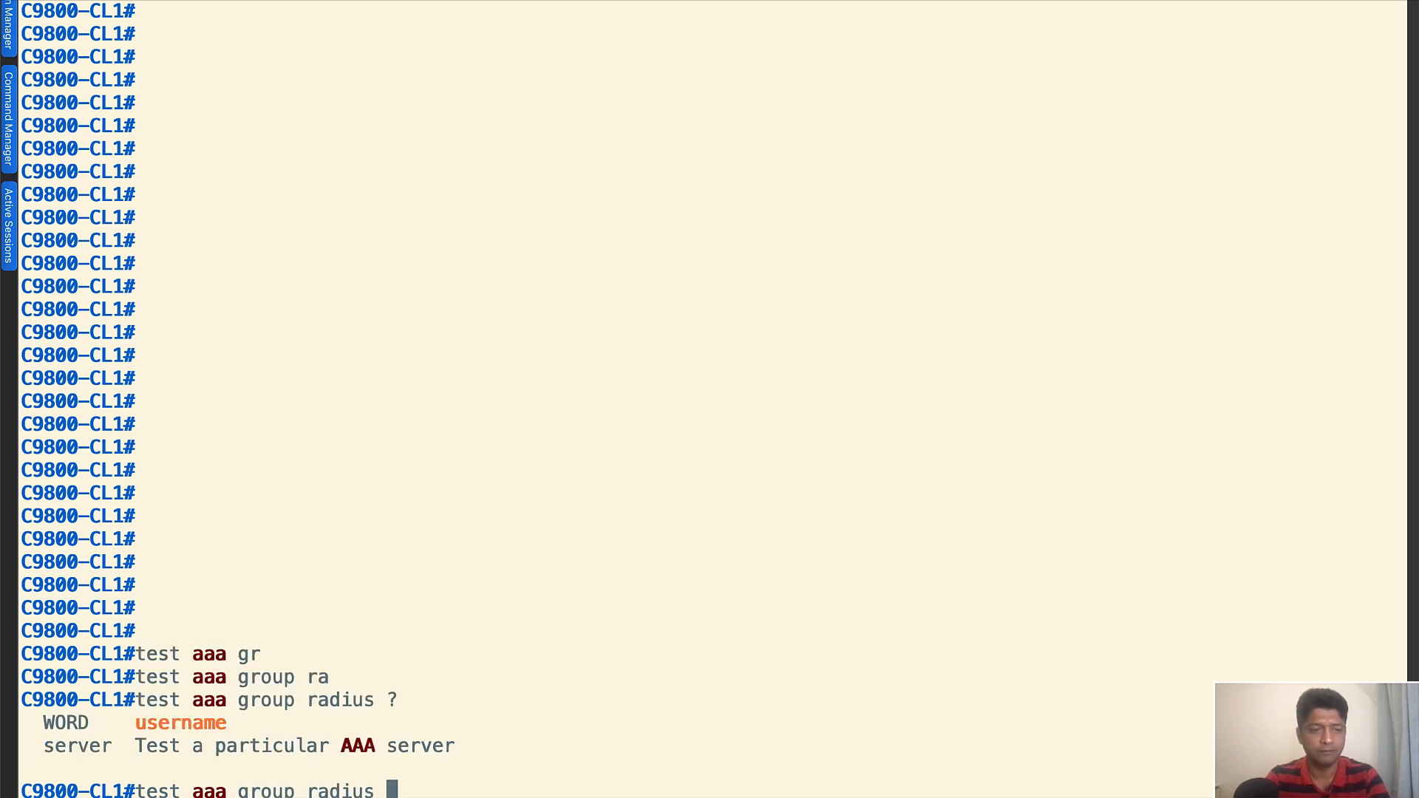
pyautogui.write('s')
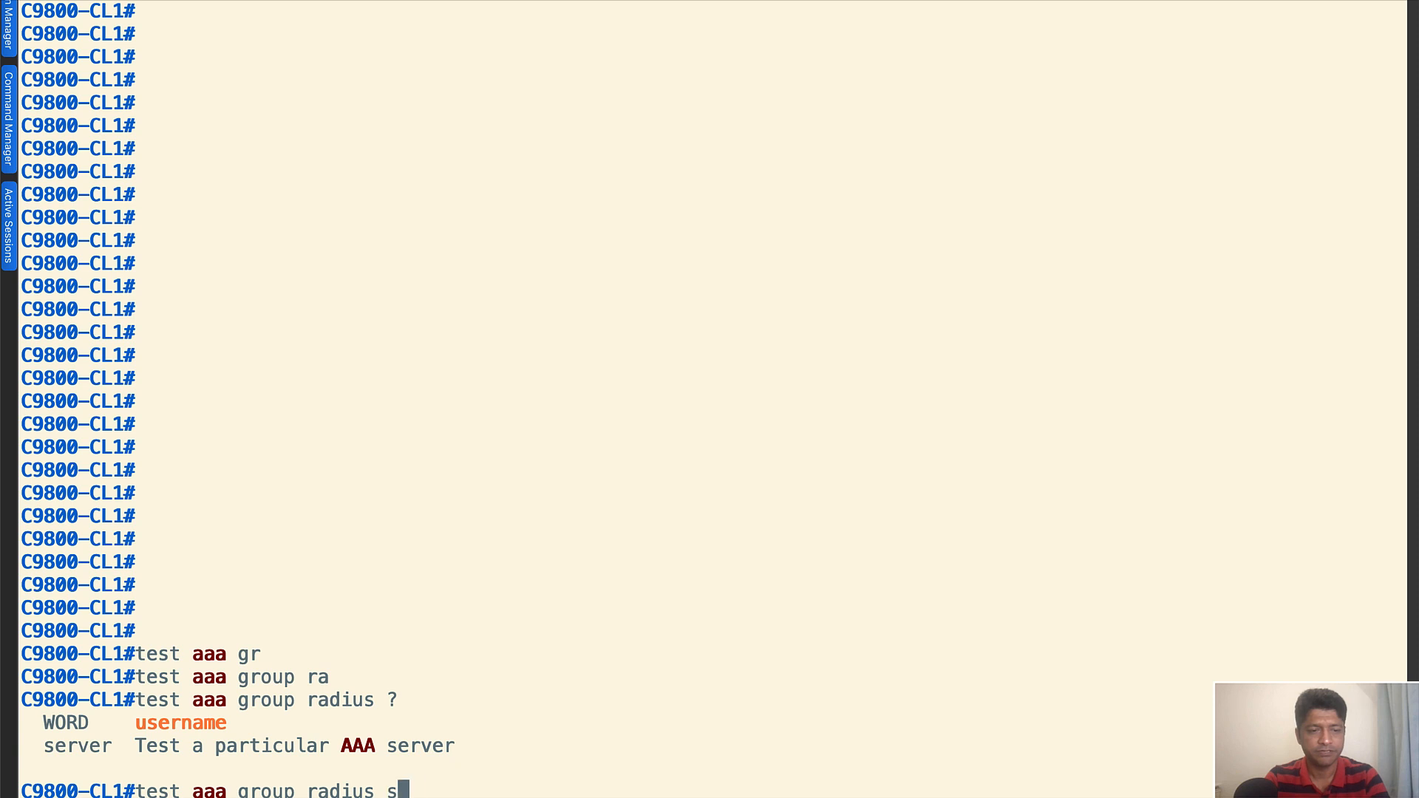
pyautogui.write('er')
# Extend the test command with server 192.168.20.224 and list the options that can follow the address
pyautogui.press('Tab')
pyautogui.write('?192.168.')
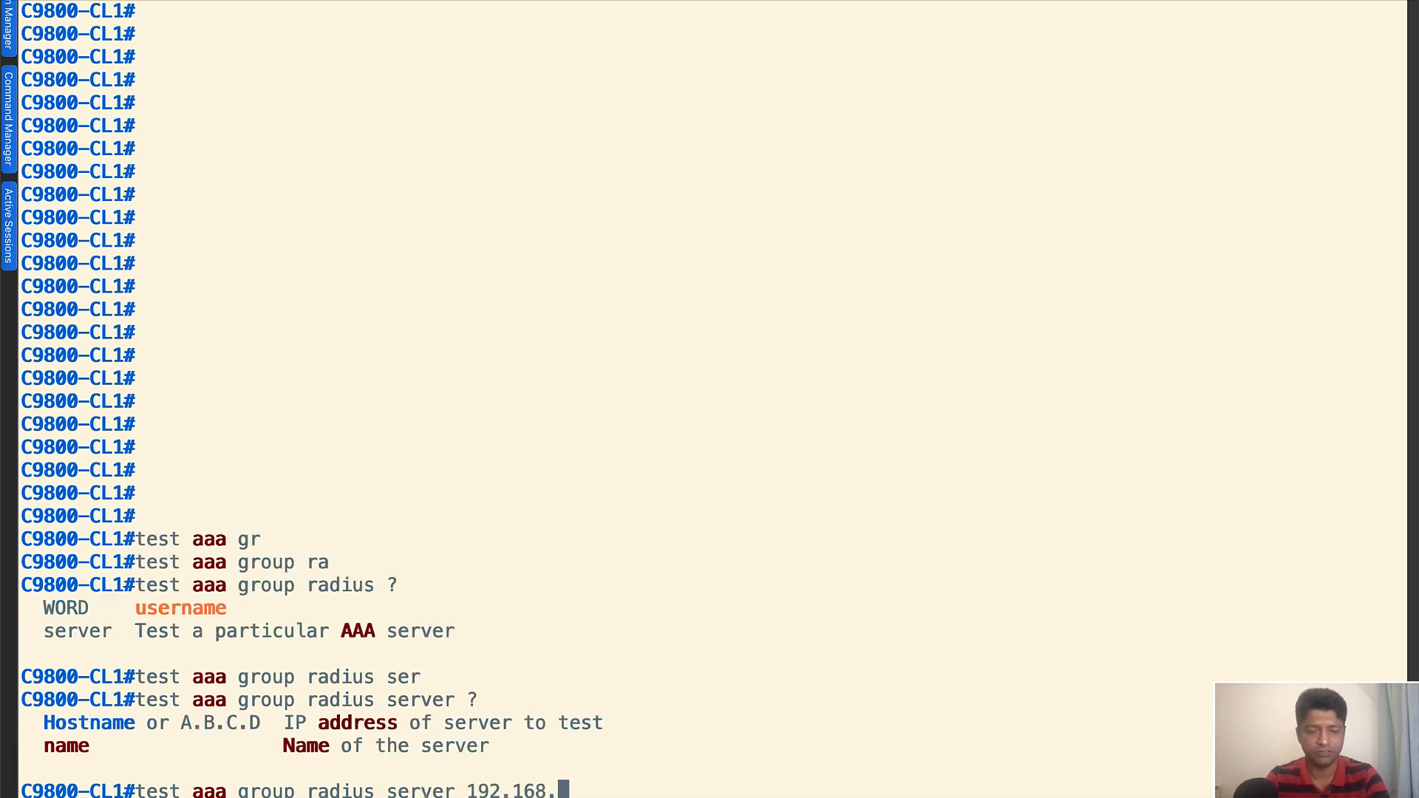
pyautogui.write('20.224 ?')
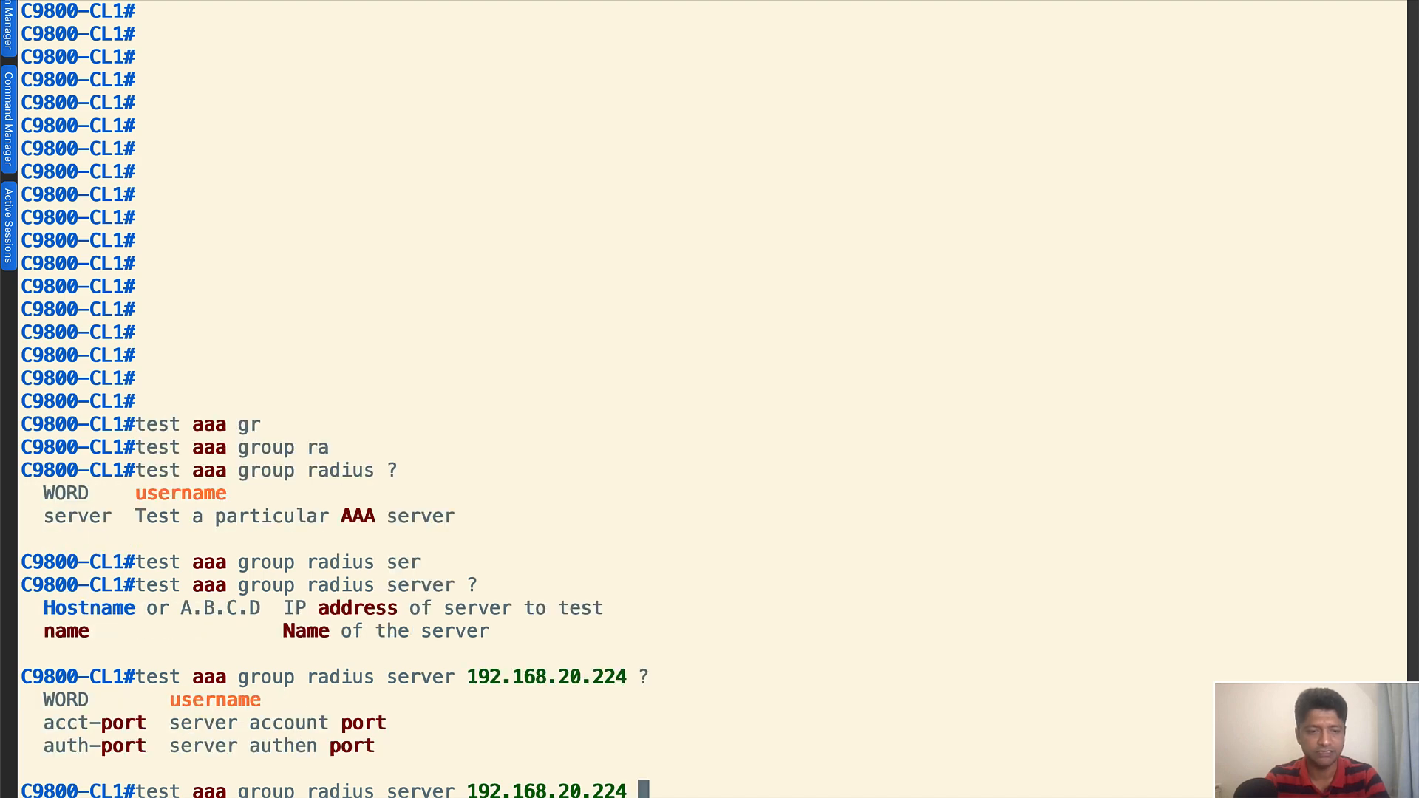
pyautogui.write('auth')
# Add auth-port 1812 and acct-port 1813 to the RADIUS test command and query the remaining arguments
pyautogui.press('Tab')
pyautogui.write('1812')
pyautogui.write(' ?a')
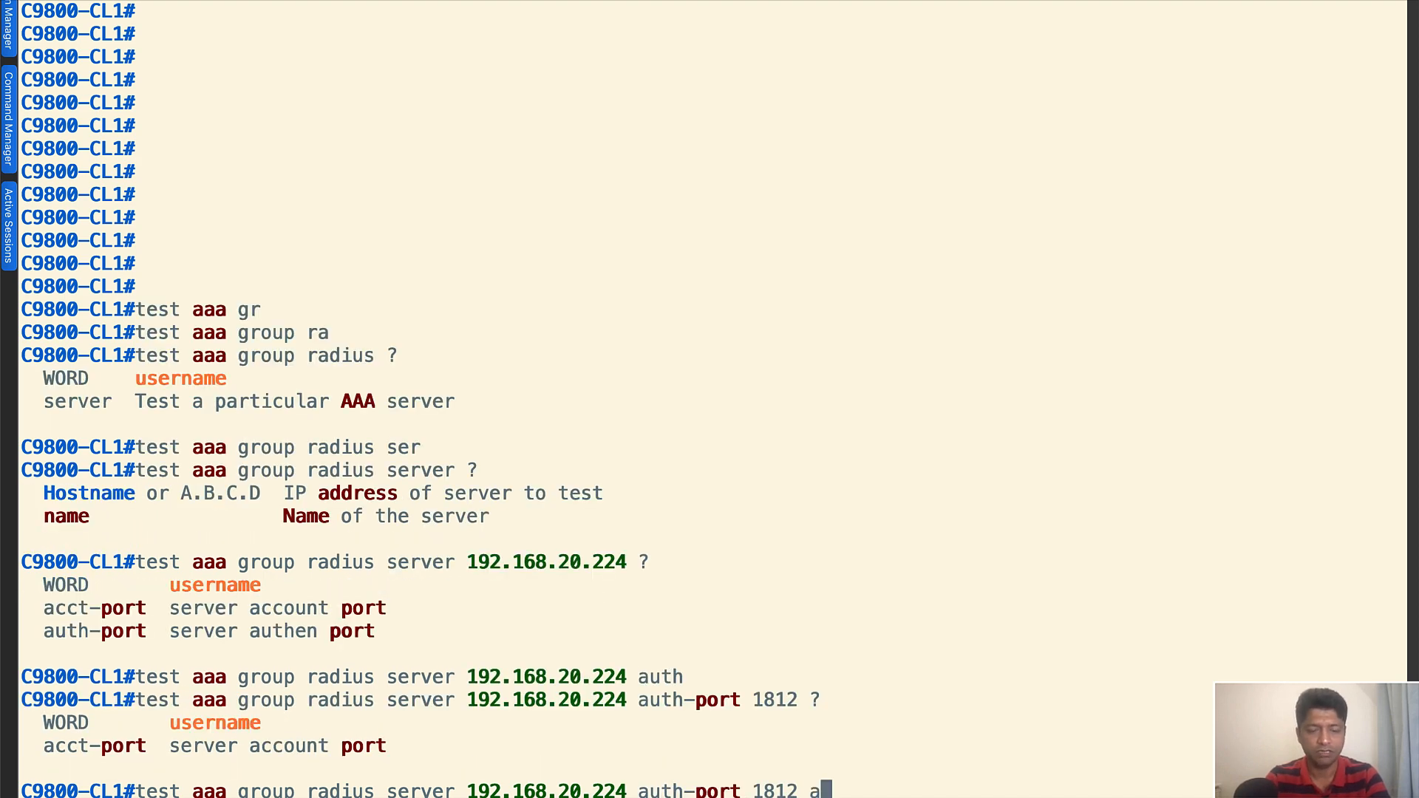
pyautogui.write('cc')
pyautogui.press('Tab')
pyautogui.write('1813')
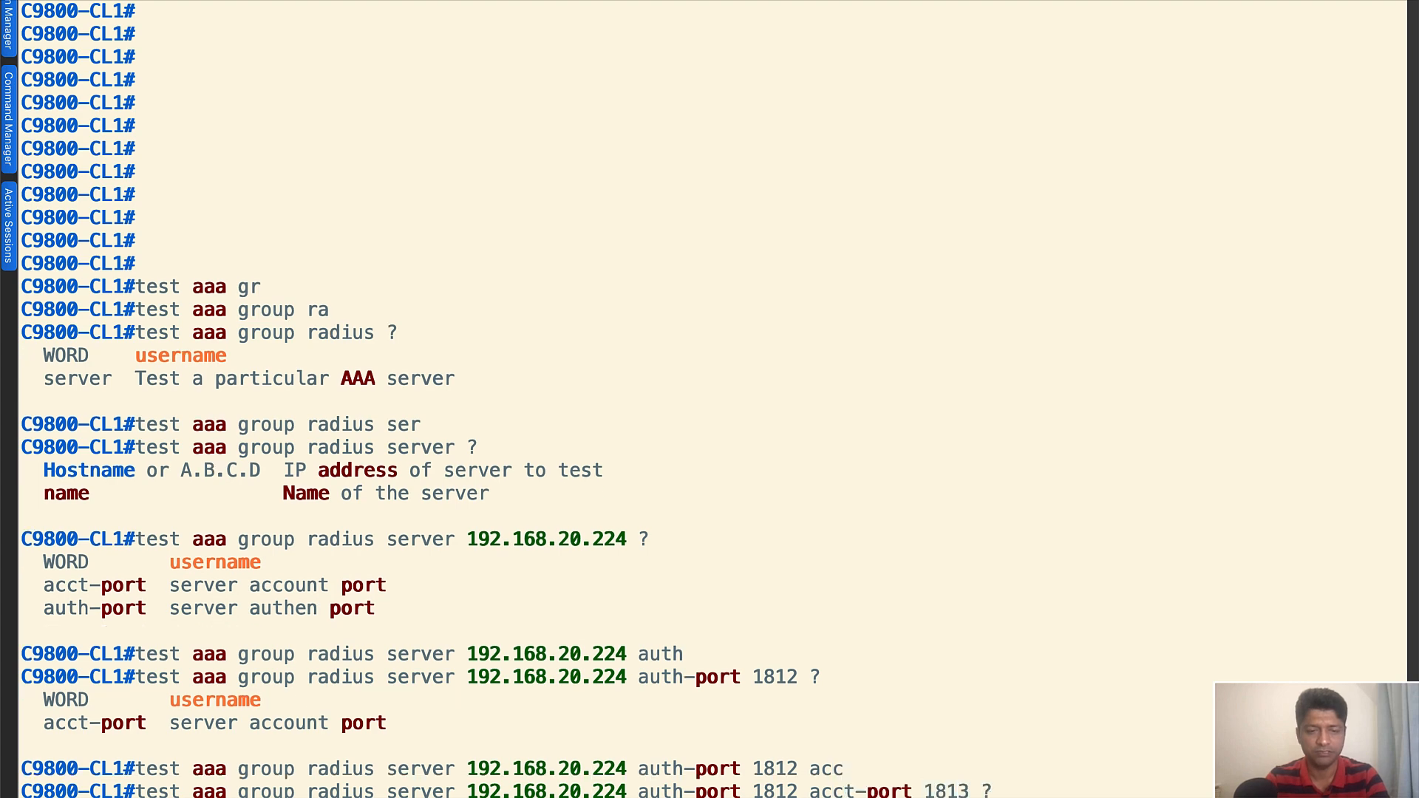
pyautogui.write(' ?')
pyautogui.write('iohn')
pyautogui.write('doe')
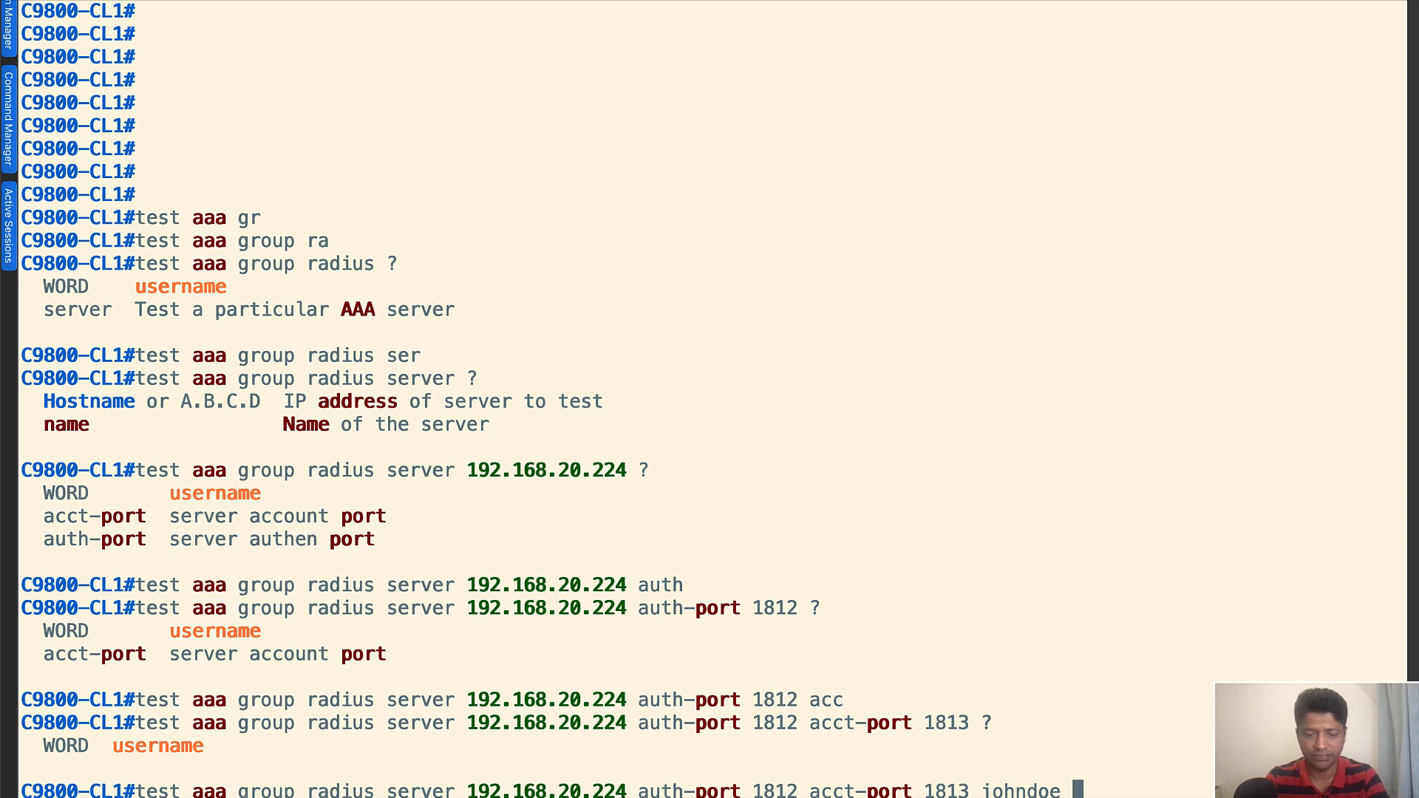
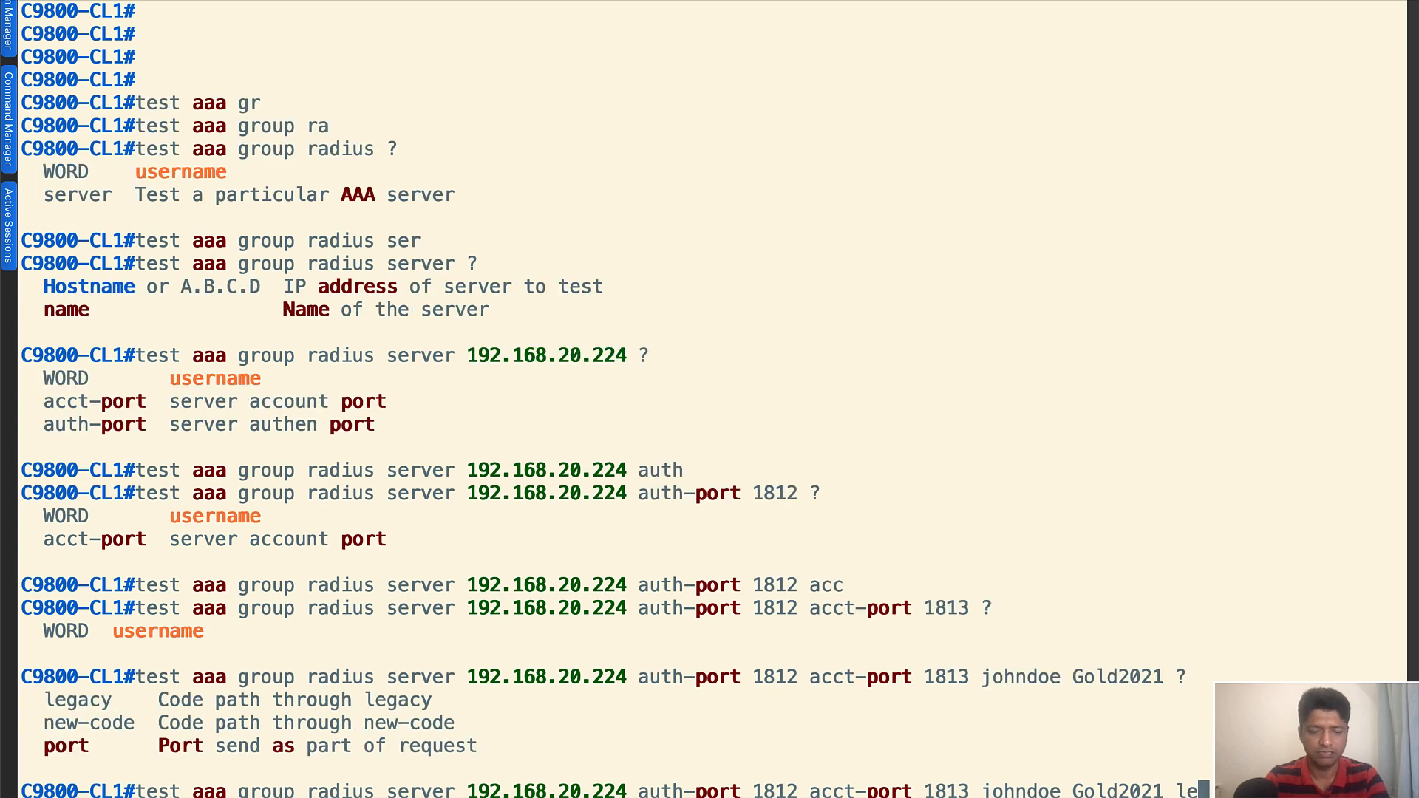
# Complete the test command with the test account's username and password plus the legacy option, and run the authentication test
pyautogui.press('Tab')
pyautogui.press('Return')
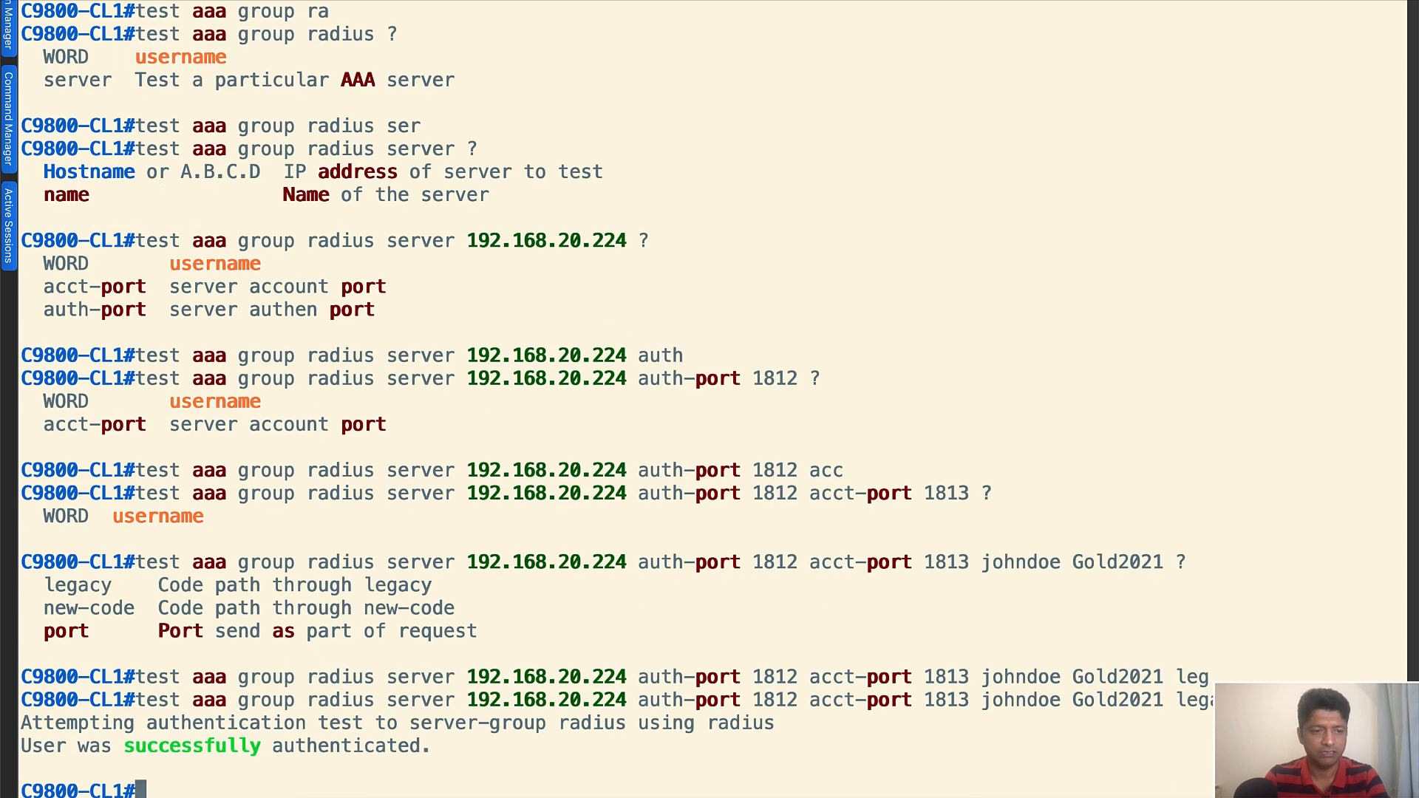
pyautogui.press('Return')
pyautogui.press('Return')
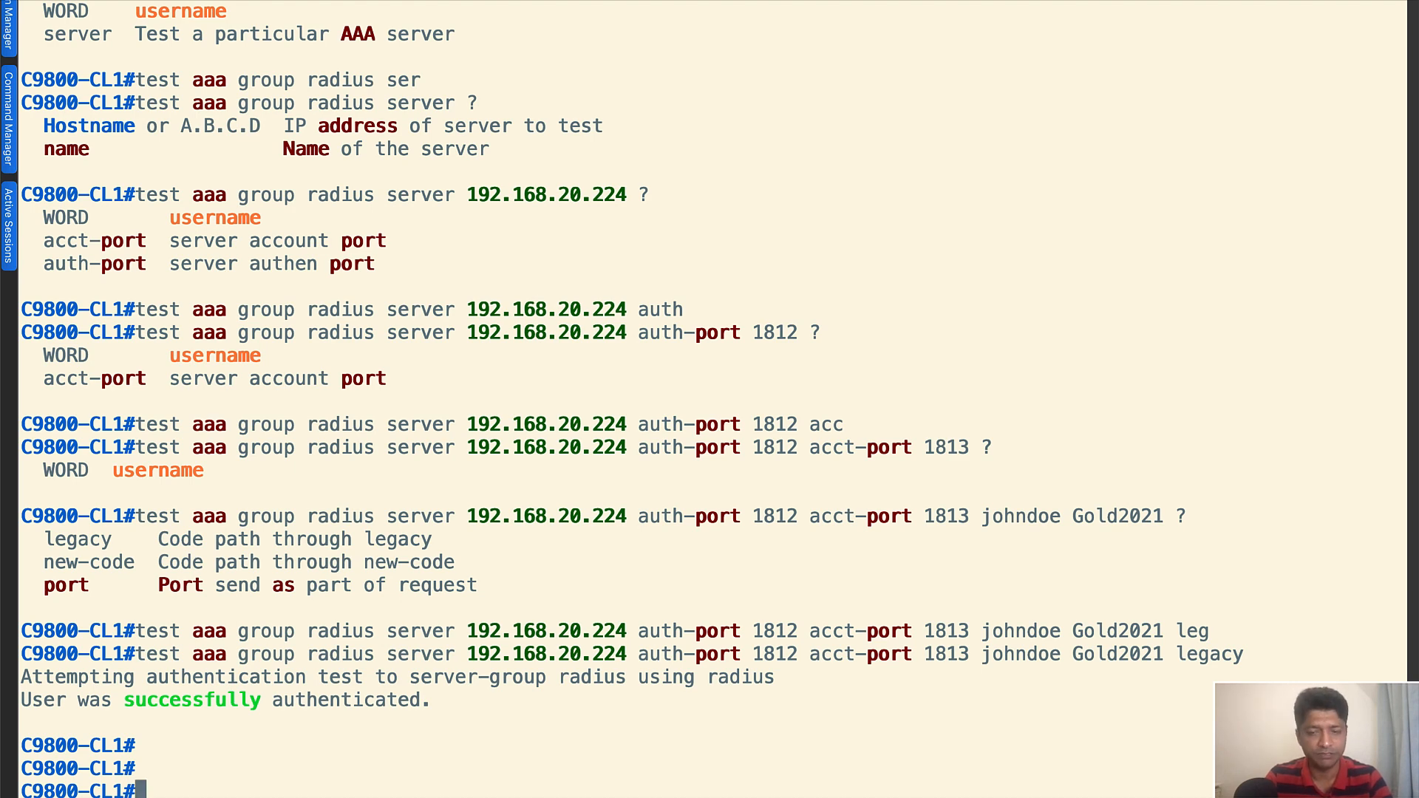
# Save the controller's configuration again with wr after the RADIUS authentication test
pyautogui.press('Return')
pyautogui.press('Return')
pyautogui.write('wr')
pyautogui.press('Return')
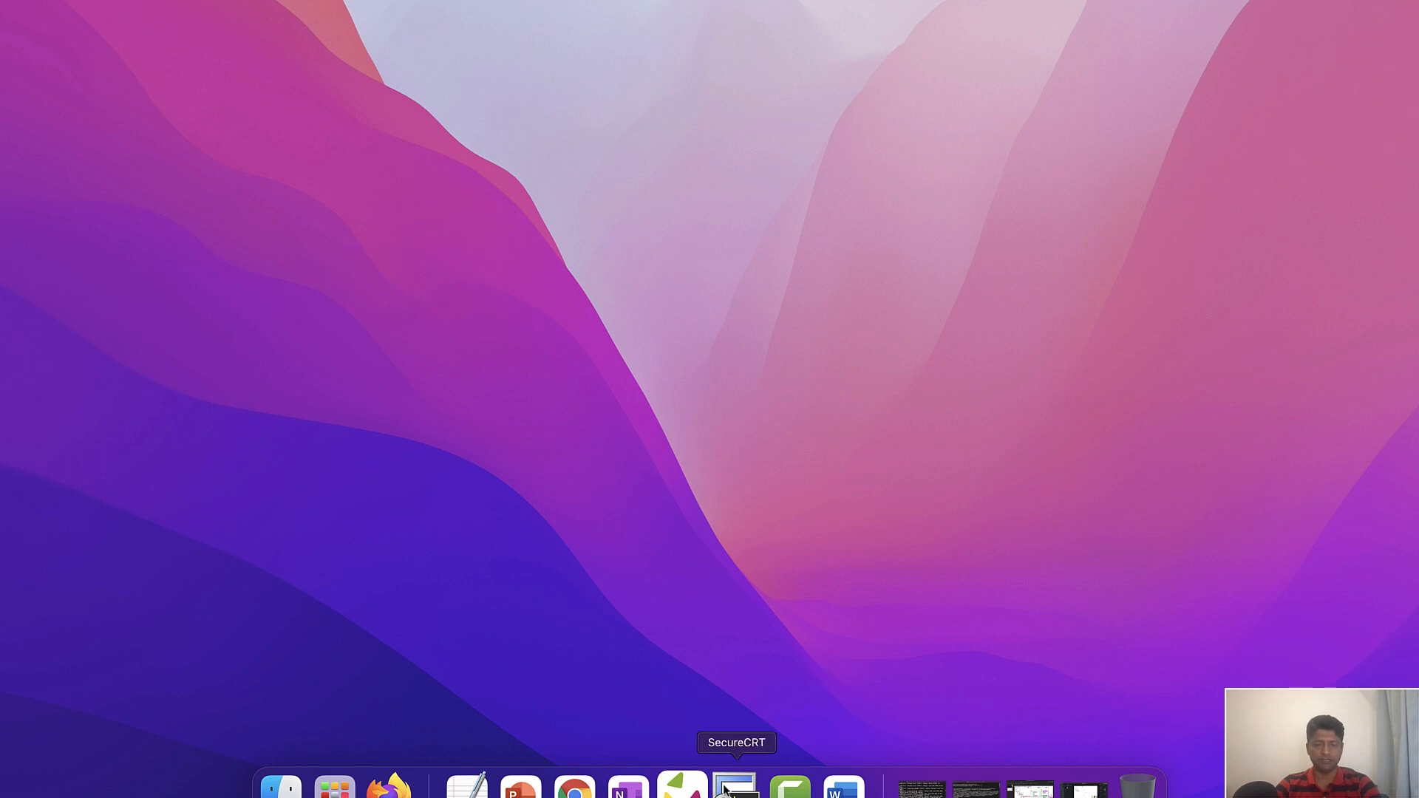
# Switch to Cisco ISE in Chrome and open the C9800-CL1 entry among the network devices
pyautogui.click(574, 790)
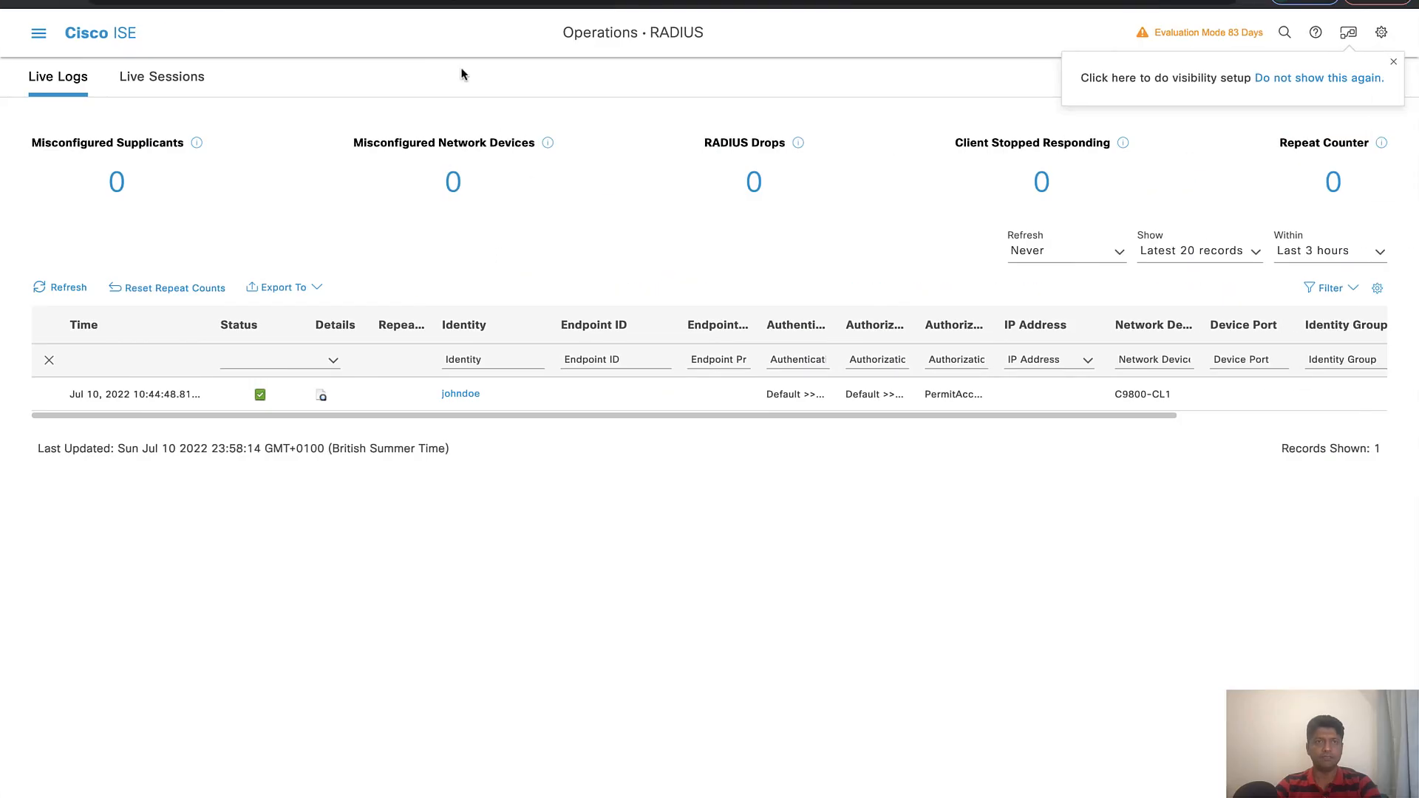
pyautogui.click(38, 33)
pyautogui.click(785, 109)
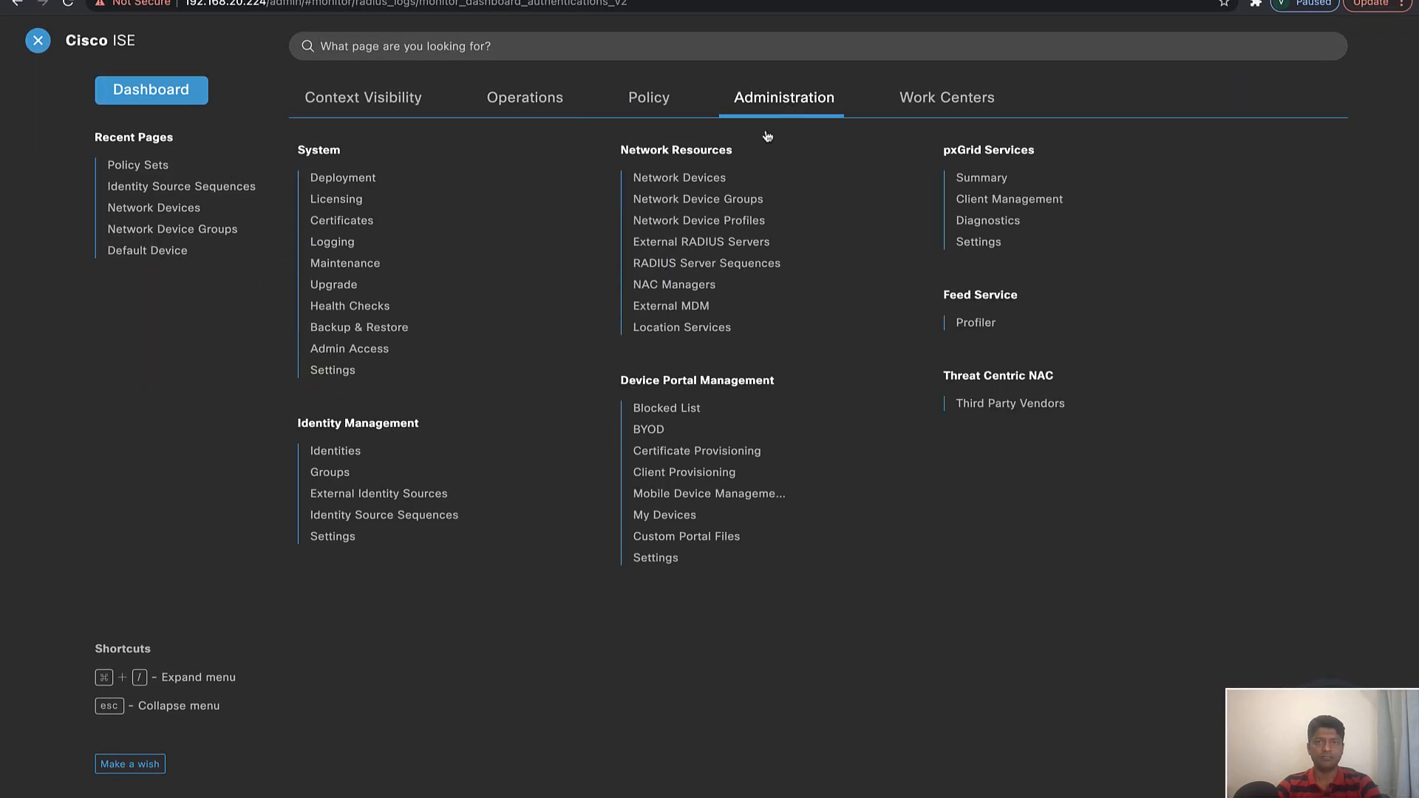
pyautogui.click(686, 181)
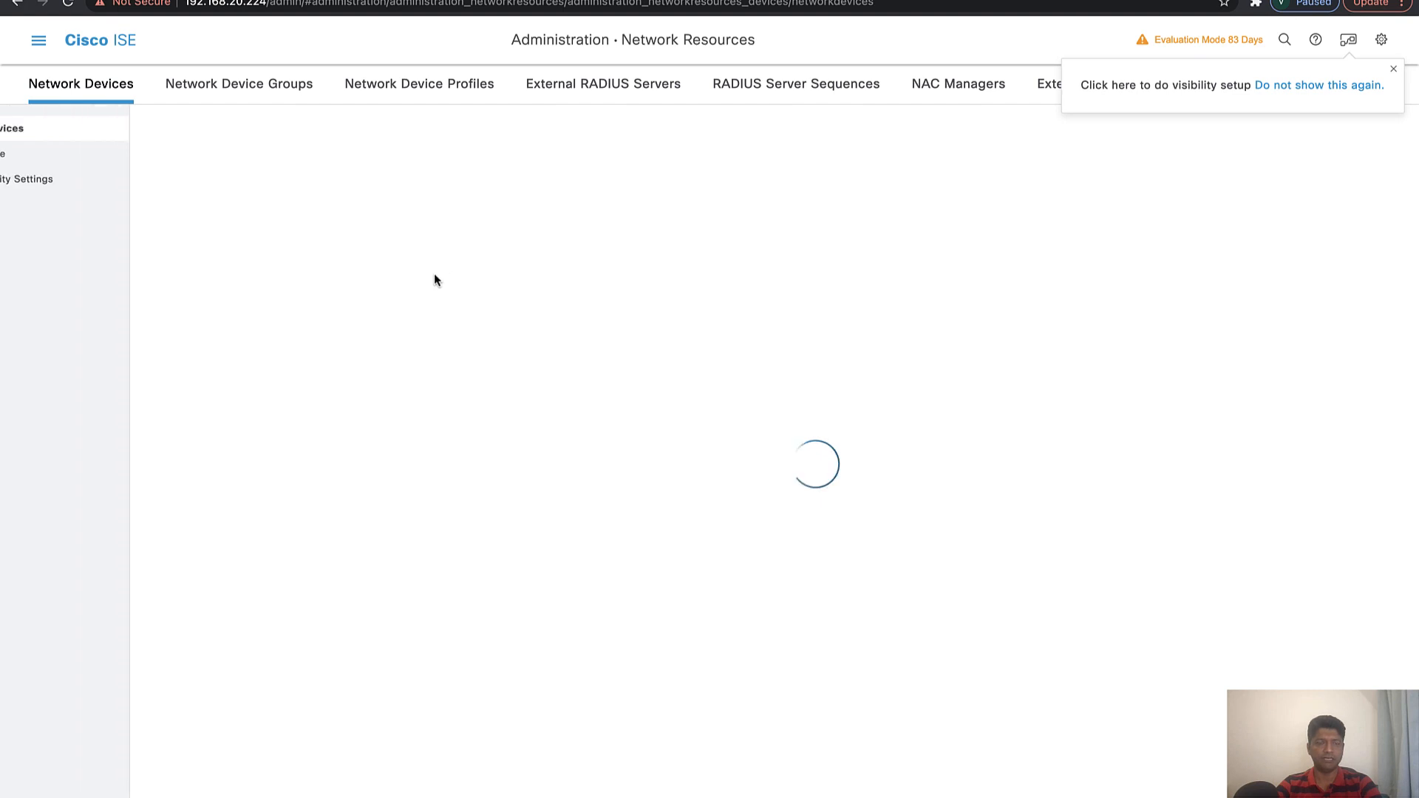
pyautogui.click(334, 293)
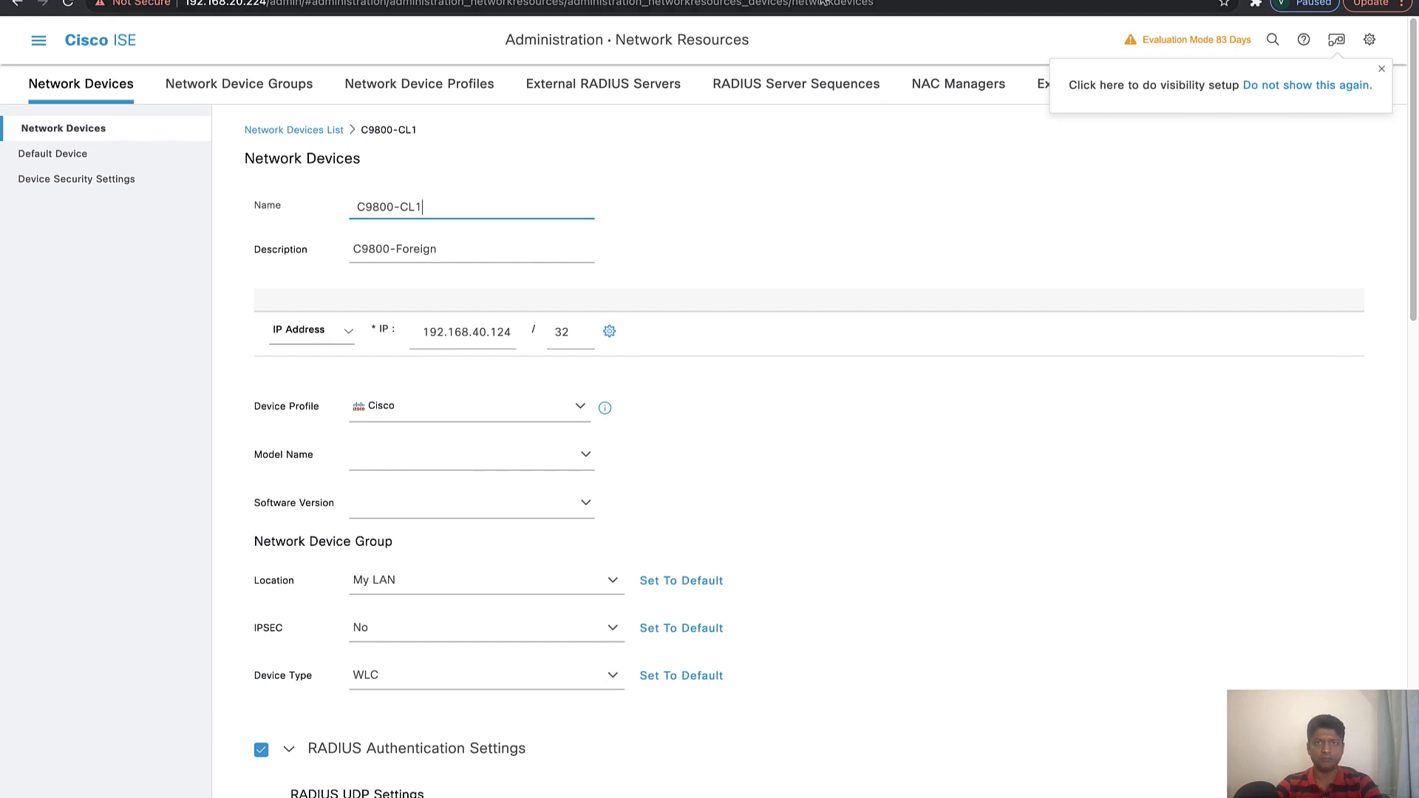
# Compare the C9800-CL1 device's IP address in ISE with the controller's web address and review its RADIUS authentication settings
pyautogui.click(560, 1)
pyautogui.click(282, 11)
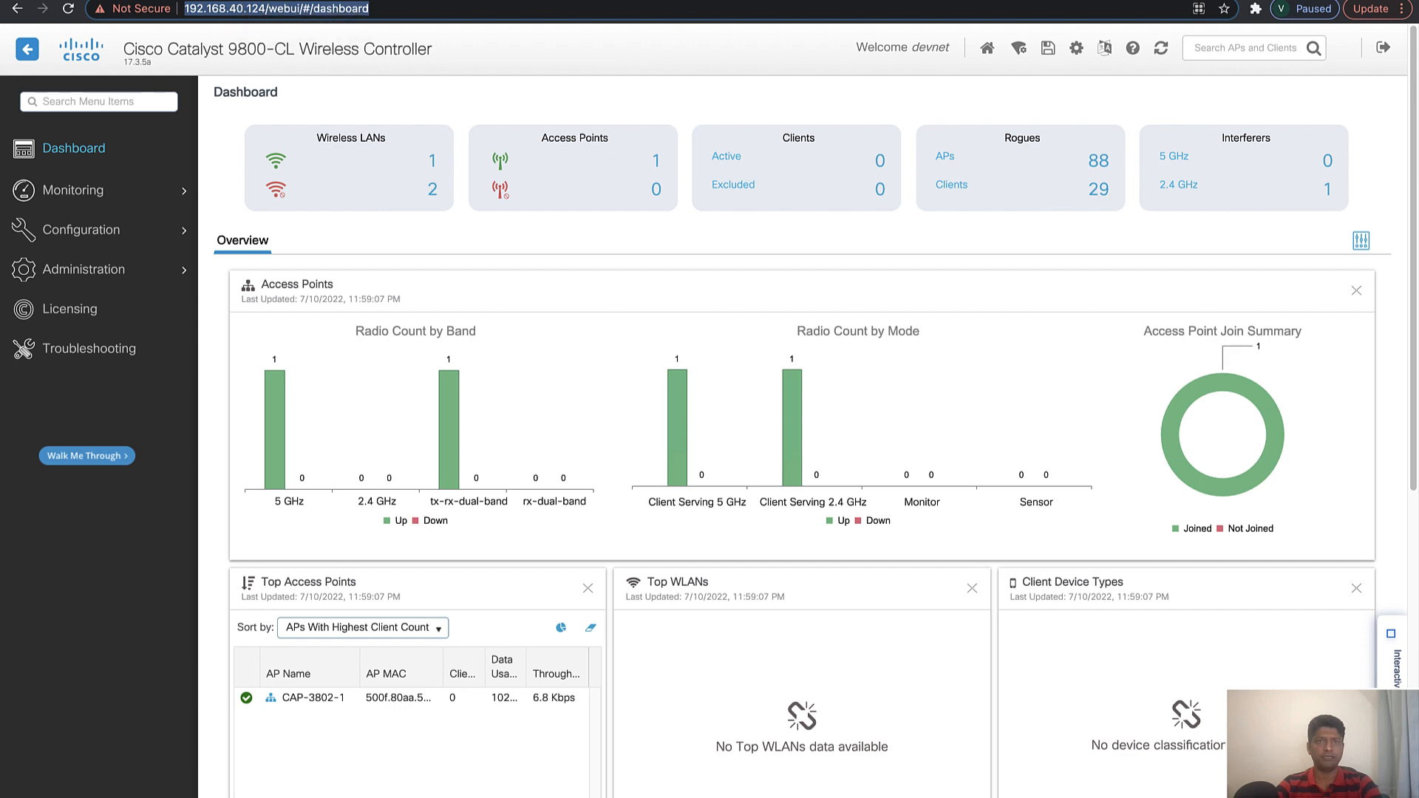
pyautogui.click(686, 1)
pyautogui.scroll(-5, 480, 555)
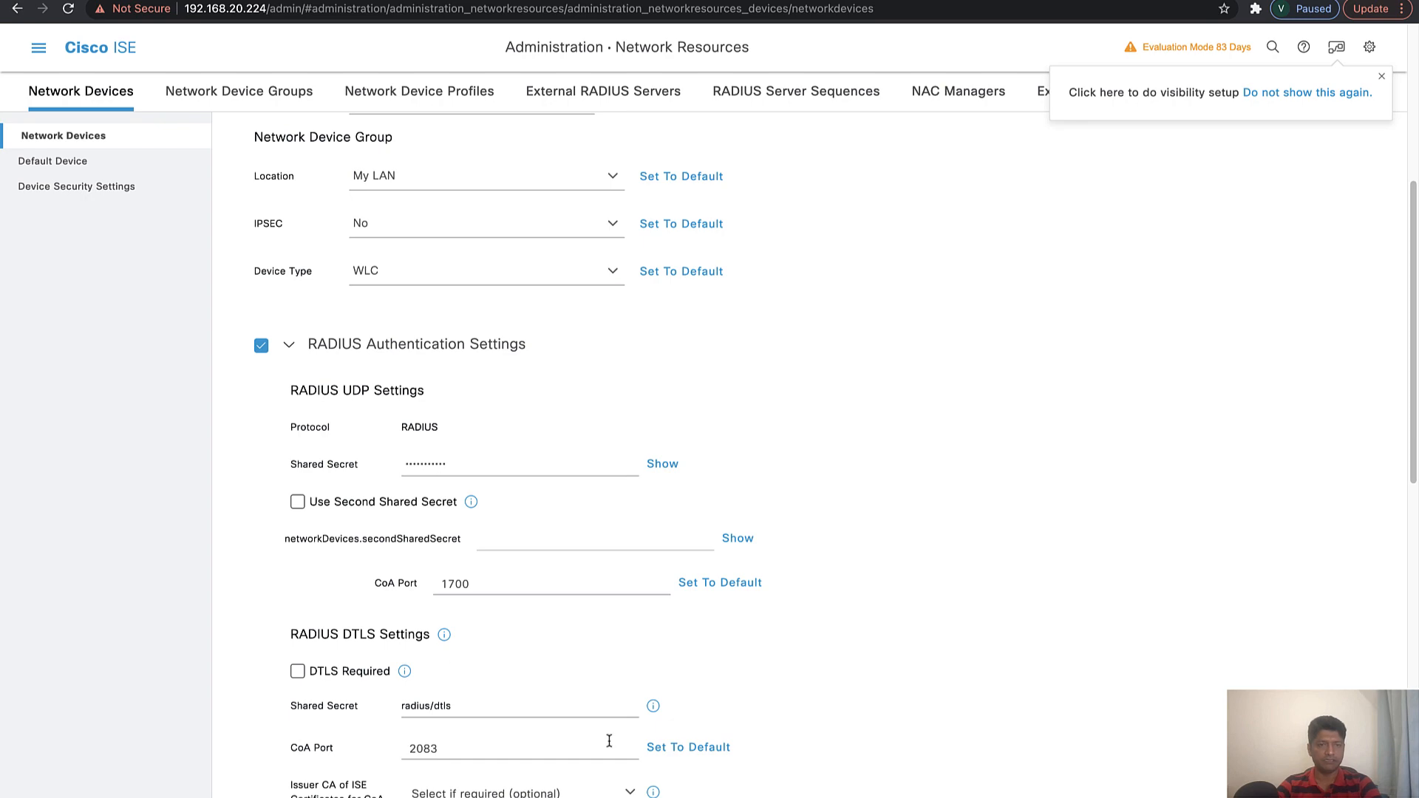
pyautogui.scroll(-5, 558, 560)
pyautogui.scroll(10, 558, 562)
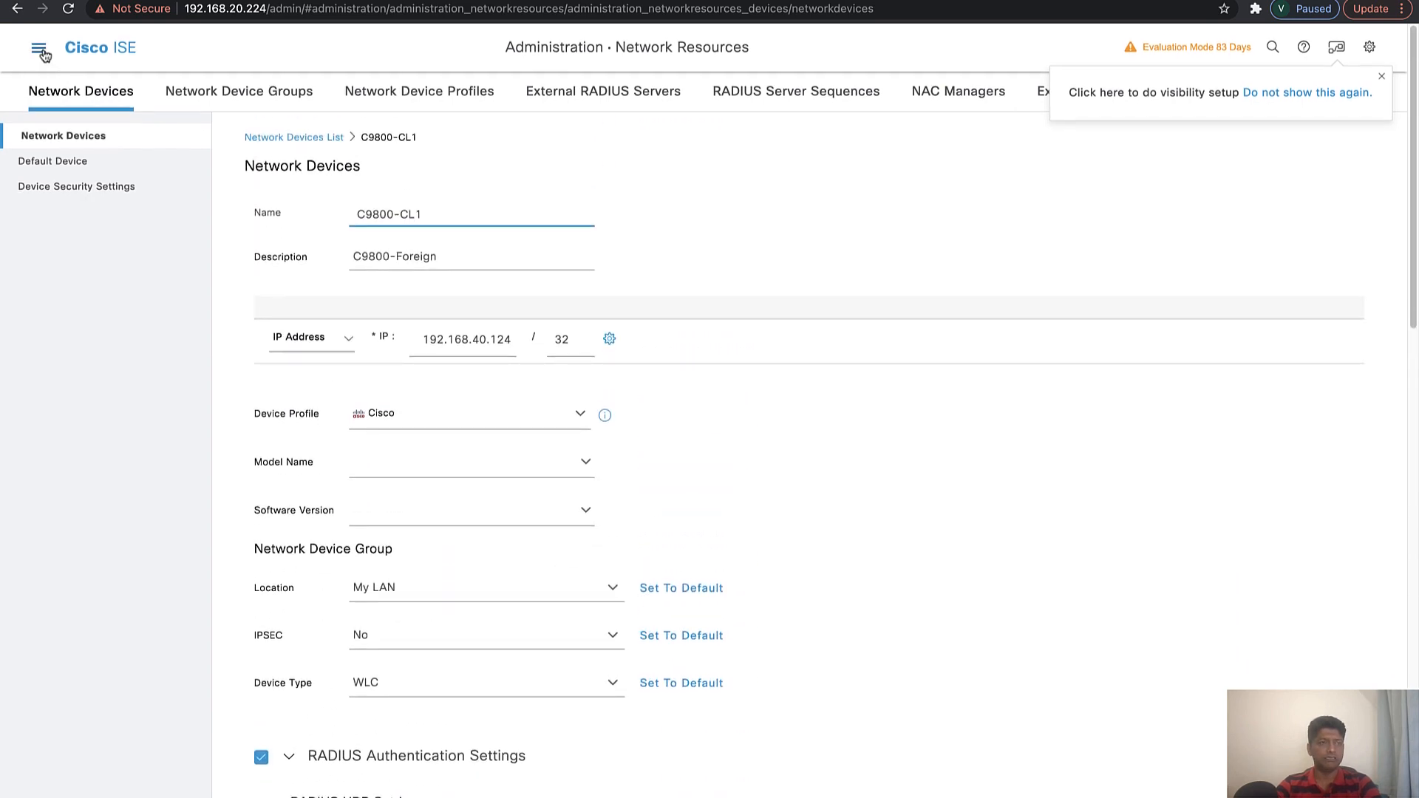
# Open the v2sk-policy policy set in ISE to review its conditions and authentication policy
pyautogui.click(40, 52)
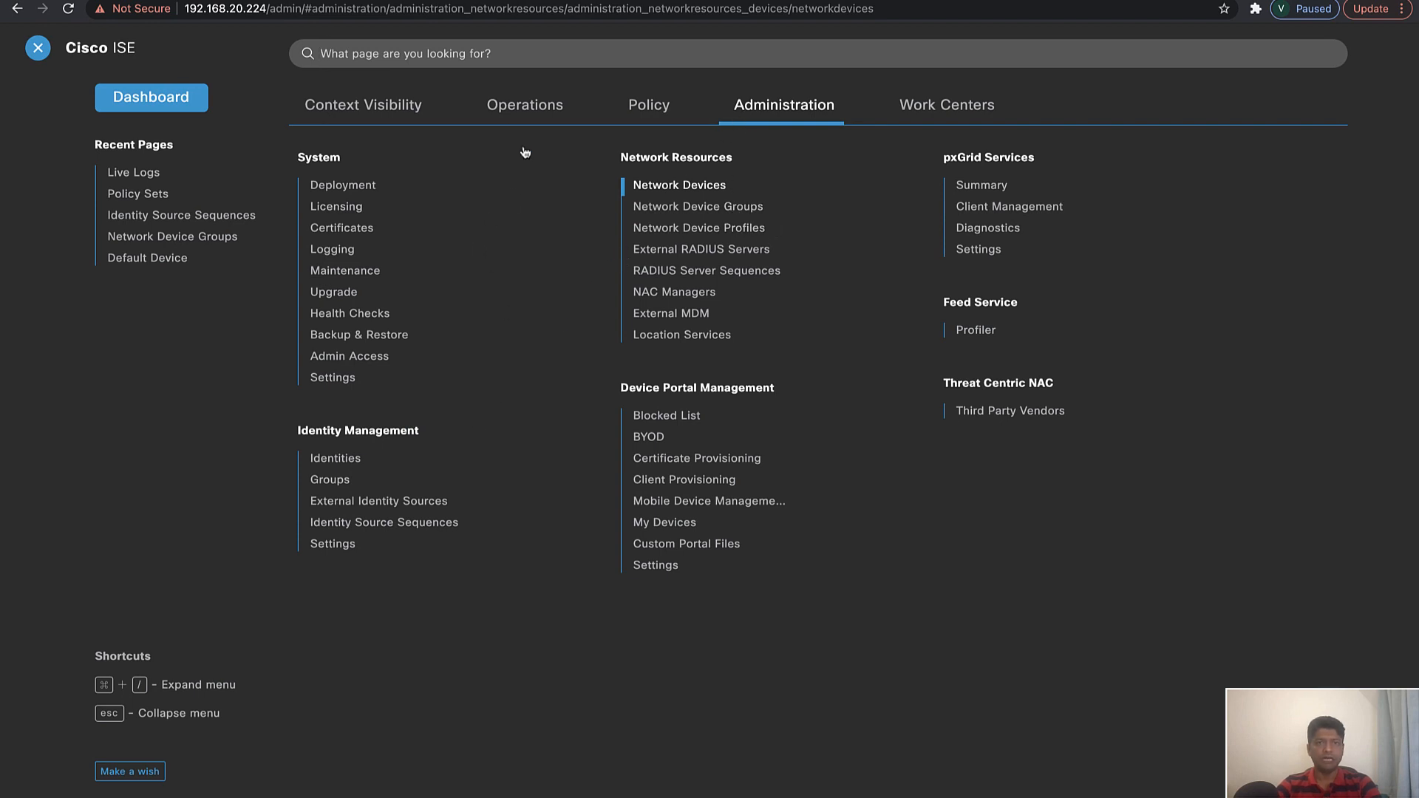
pyautogui.click(627, 115)
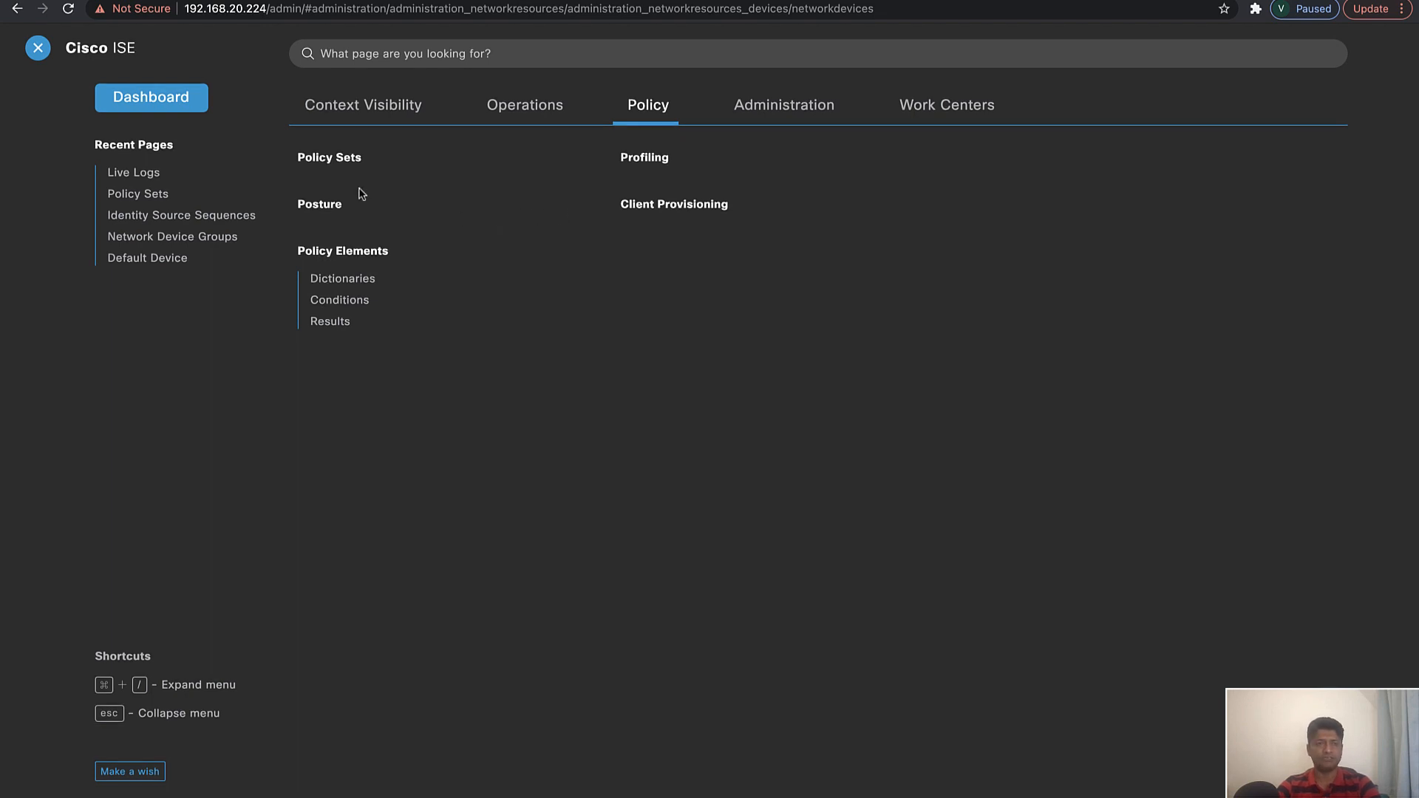
pyautogui.click(343, 159)
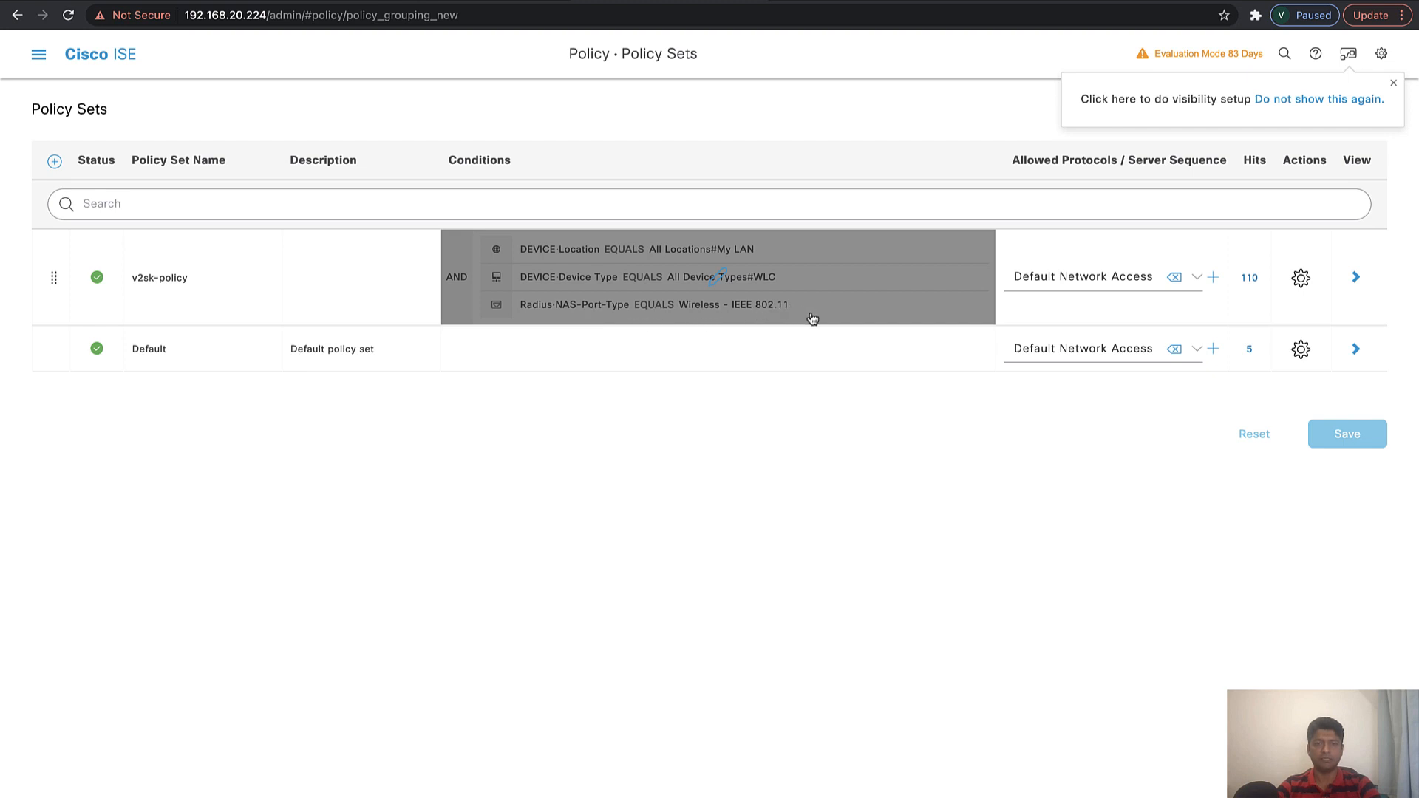
pyautogui.click(1358, 277)
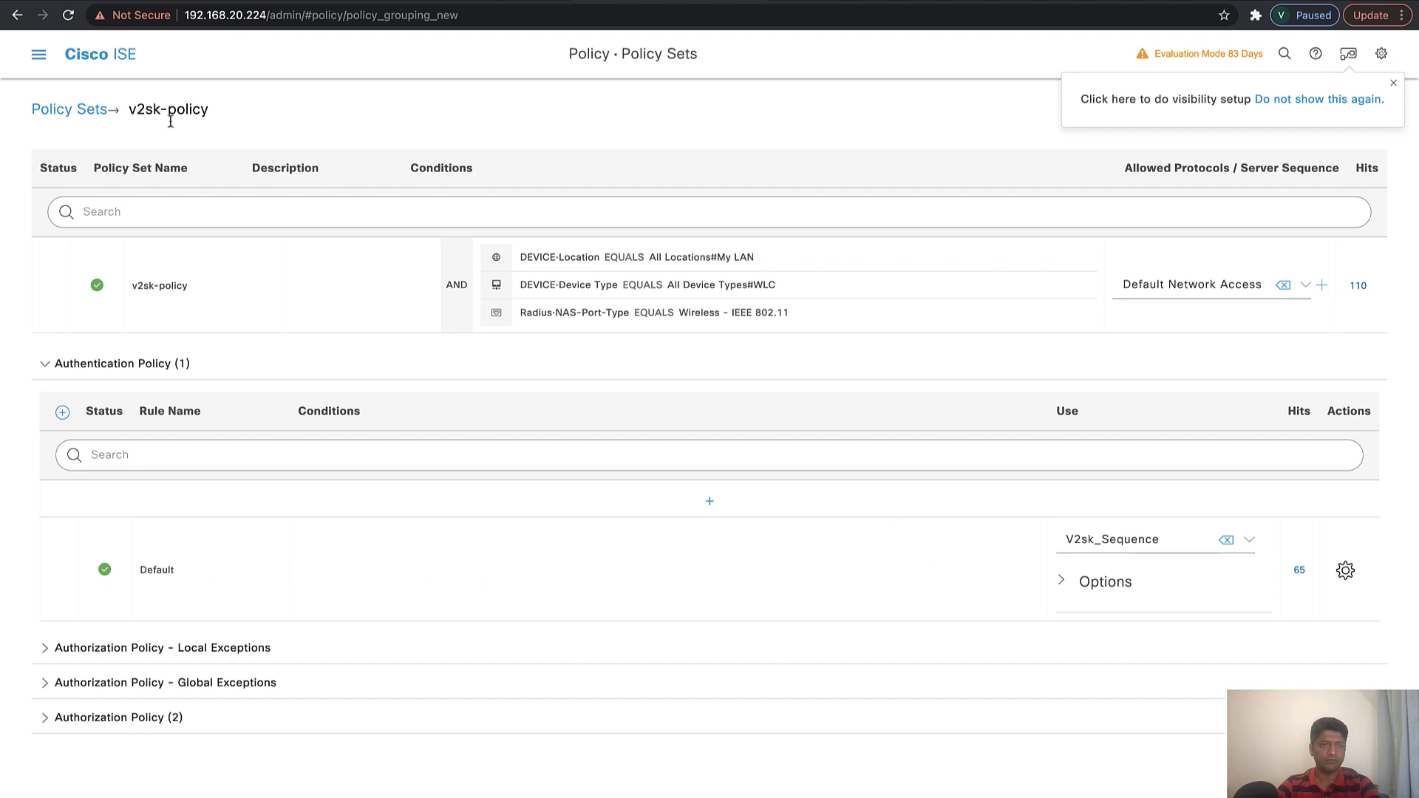
# Open the My-AD Active Directory join point among the external identity sources to check its connection
pyautogui.click(39, 54)
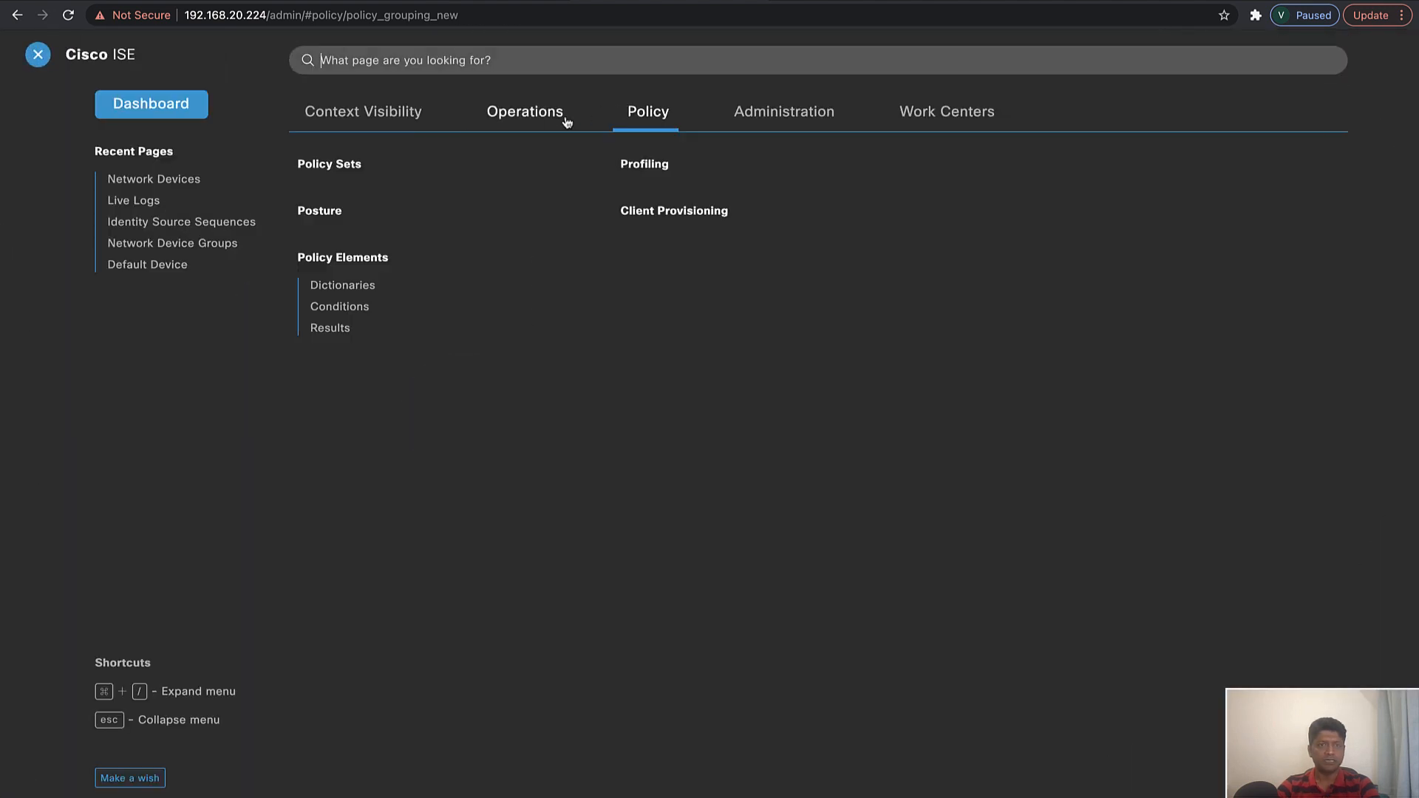
pyautogui.click(771, 130)
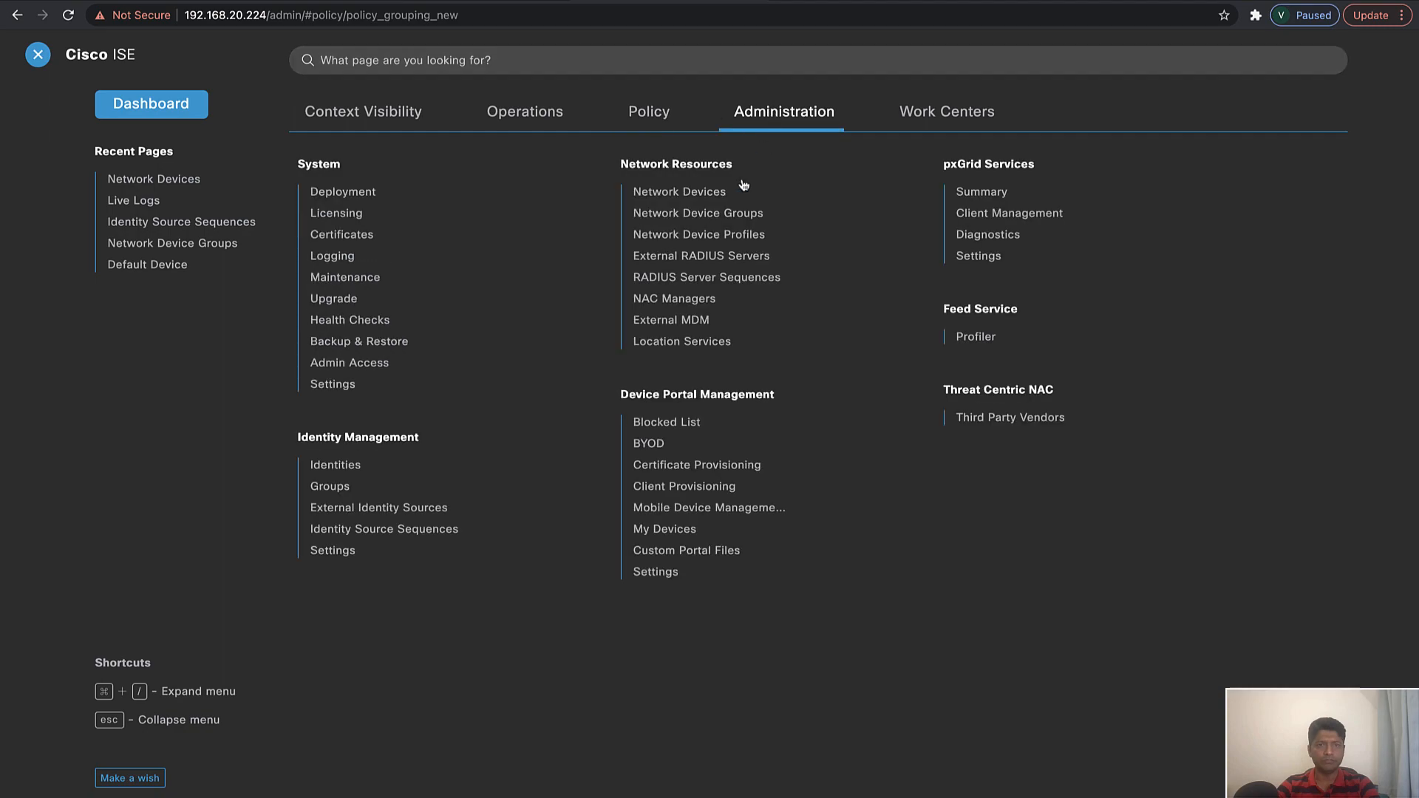
pyautogui.click(357, 513)
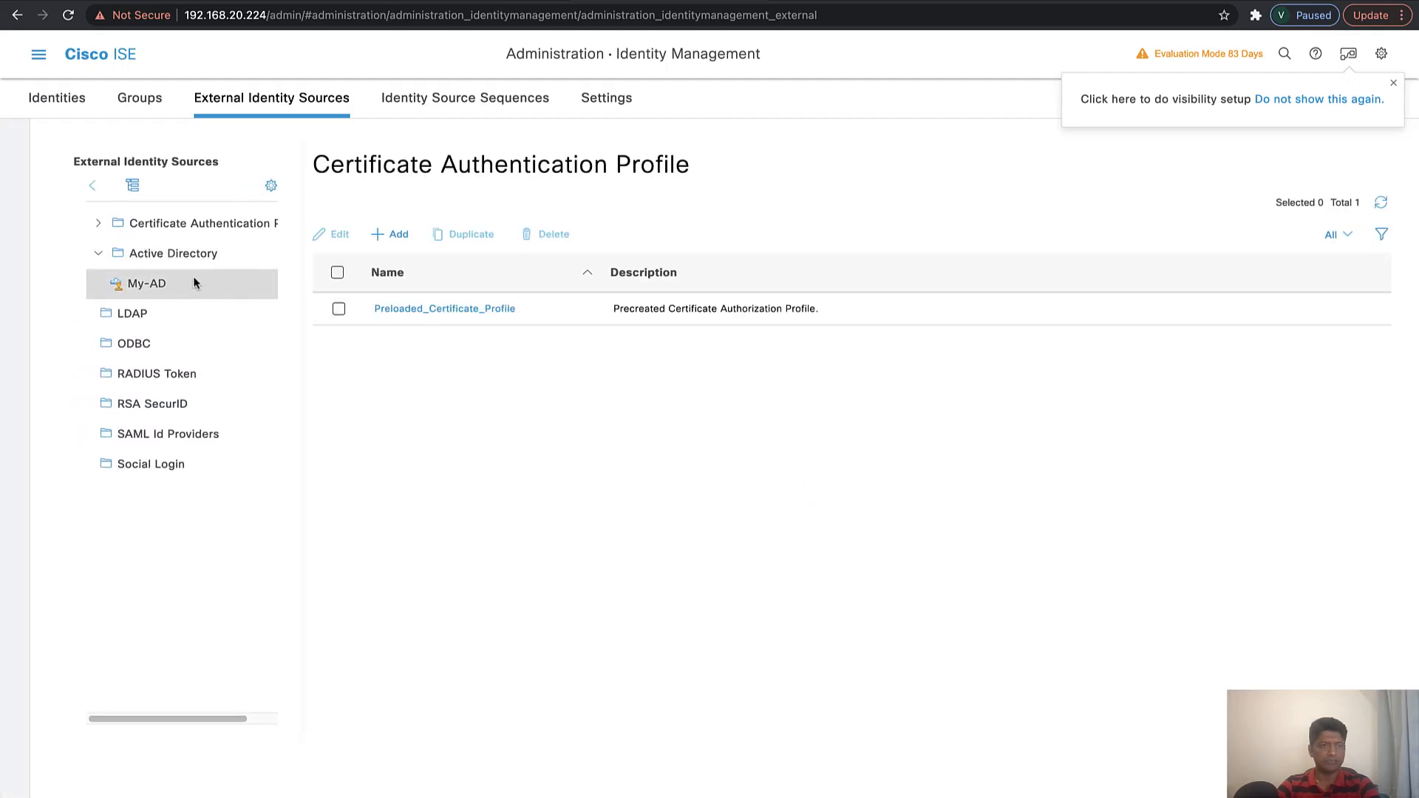
pyautogui.click(164, 286)
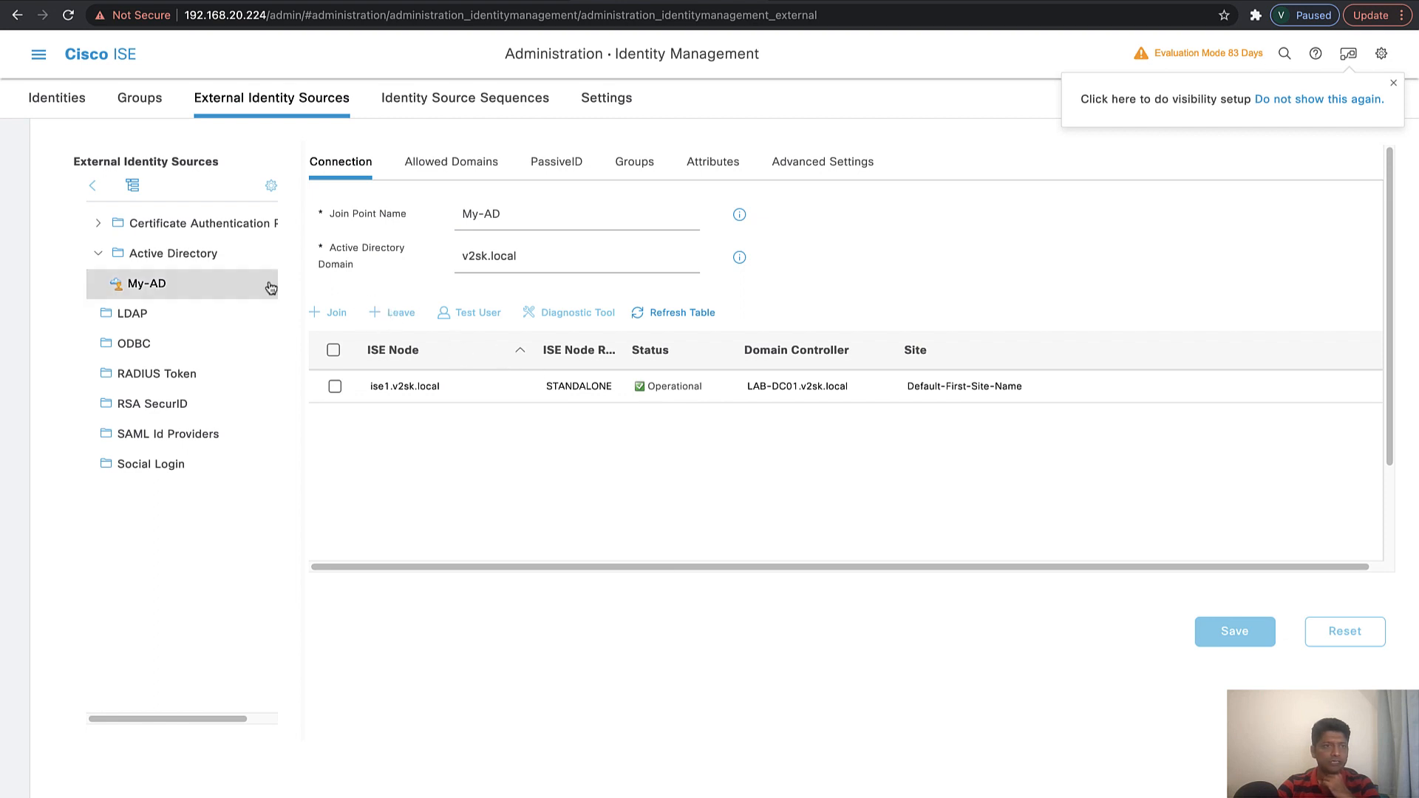
# Open the V2sk_Sequence identity source sequence and review its authentication search list
pyautogui.click(442, 112)
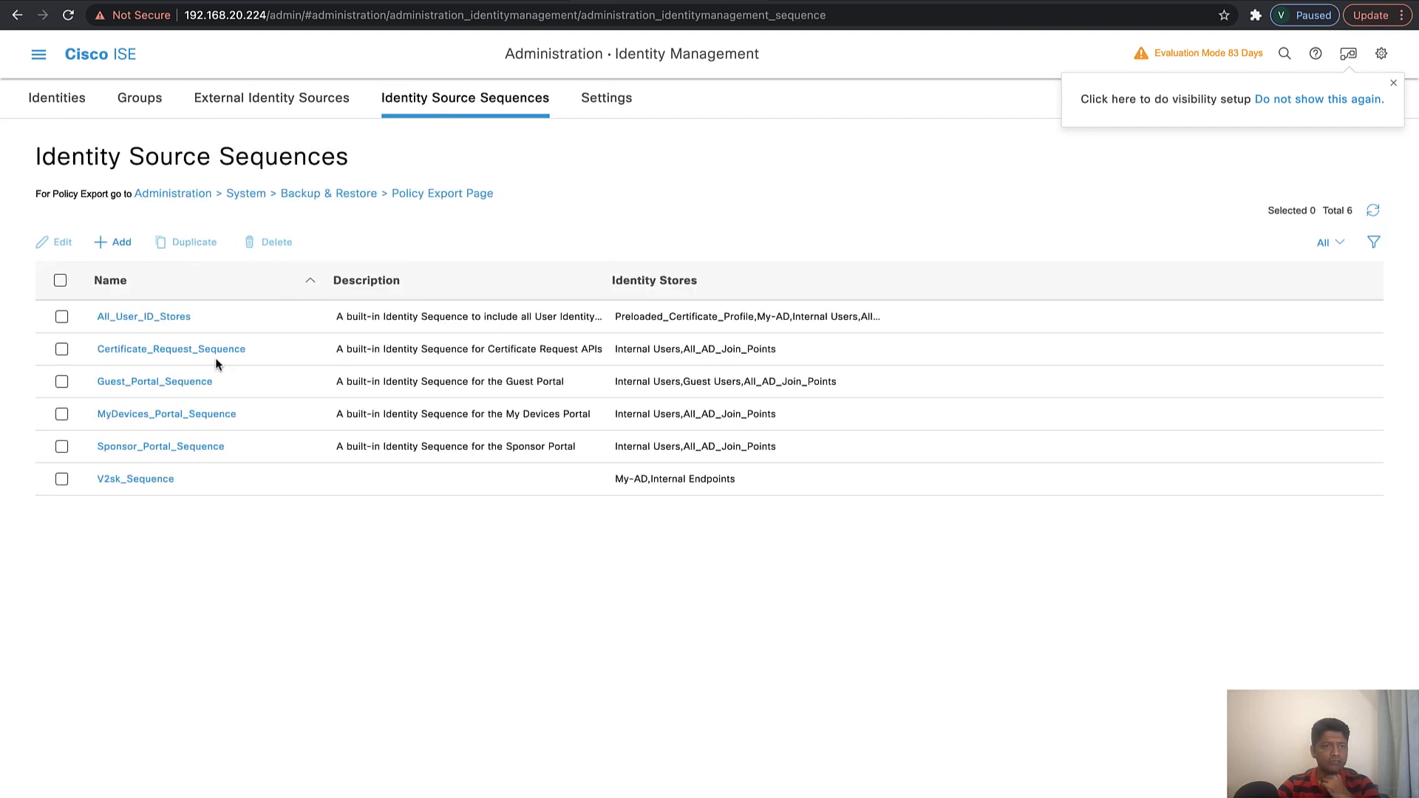
pyautogui.click(116, 481)
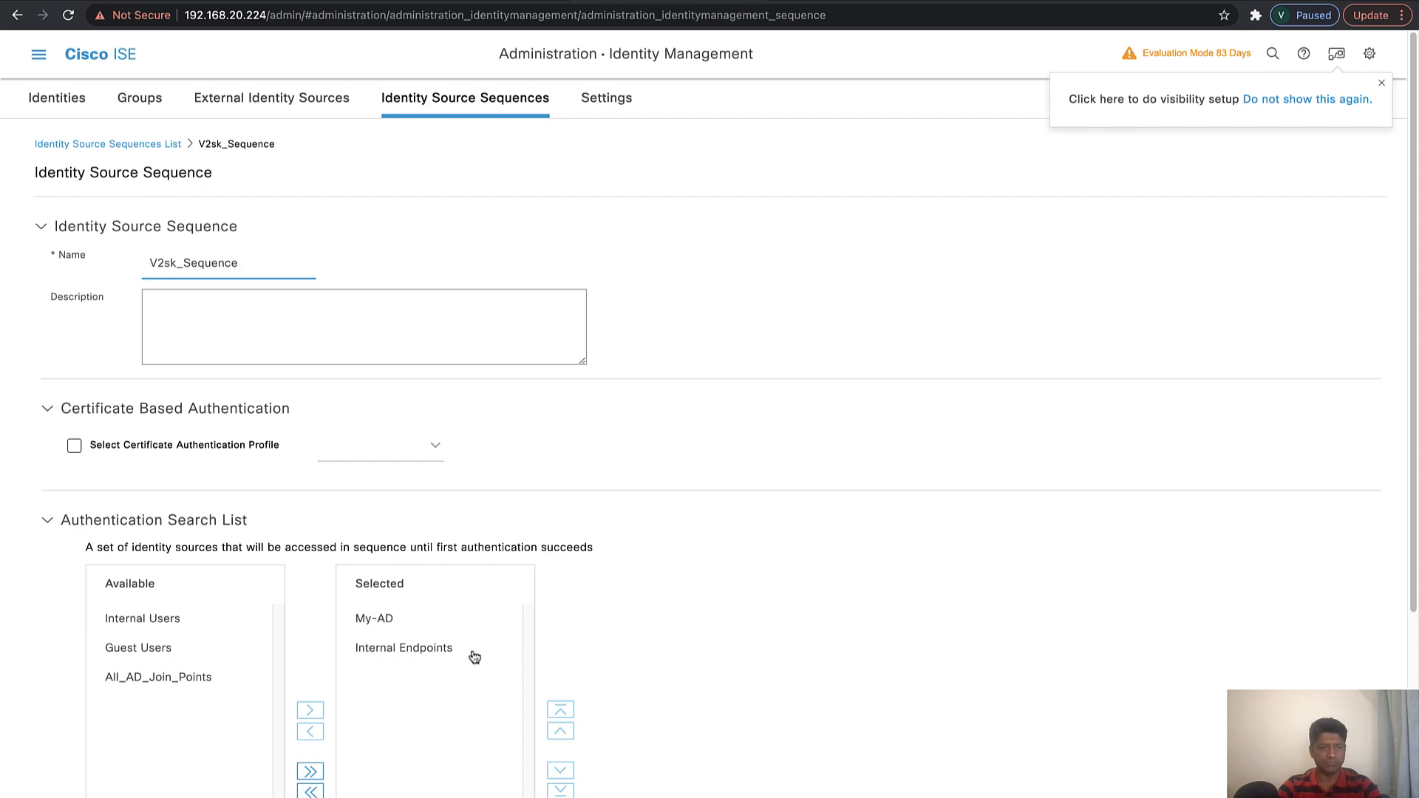
pyautogui.click(41, 63)
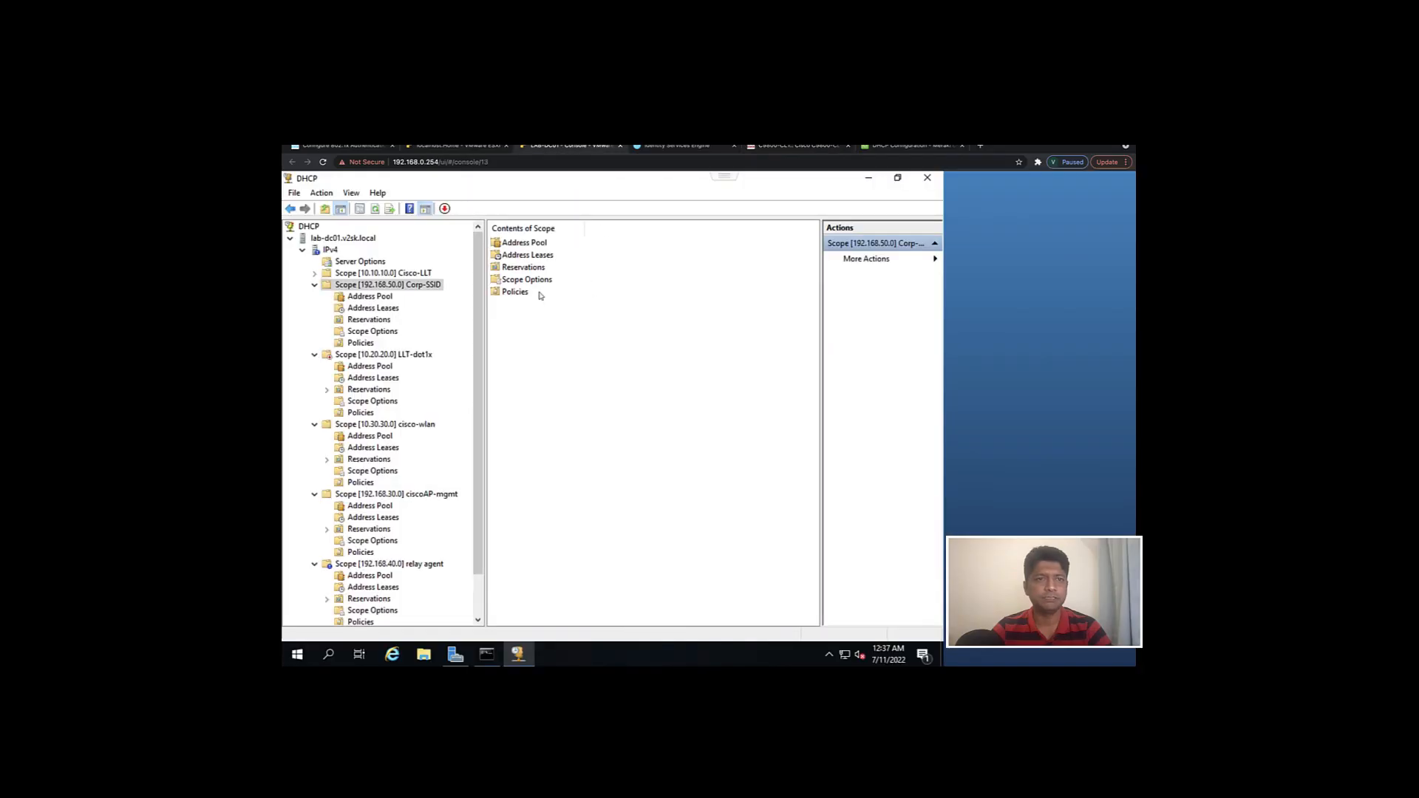
# In the domain controller's DHCP console, expand the Cisco-LLT scope and review the Corp-SSID scope's address pool and scope options
pyautogui.doubleClick(383, 273)
pyautogui.click(370, 285)
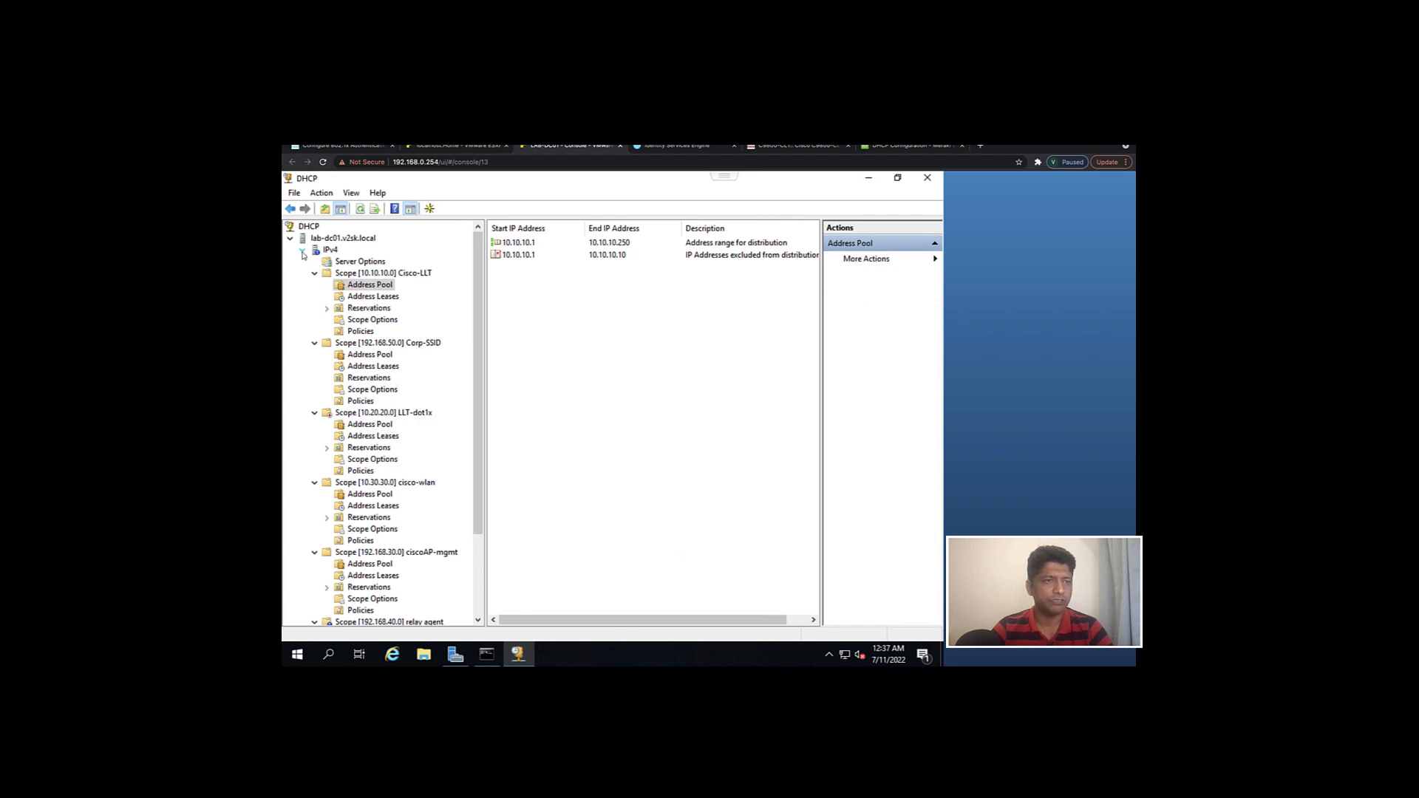
pyautogui.click(390, 343)
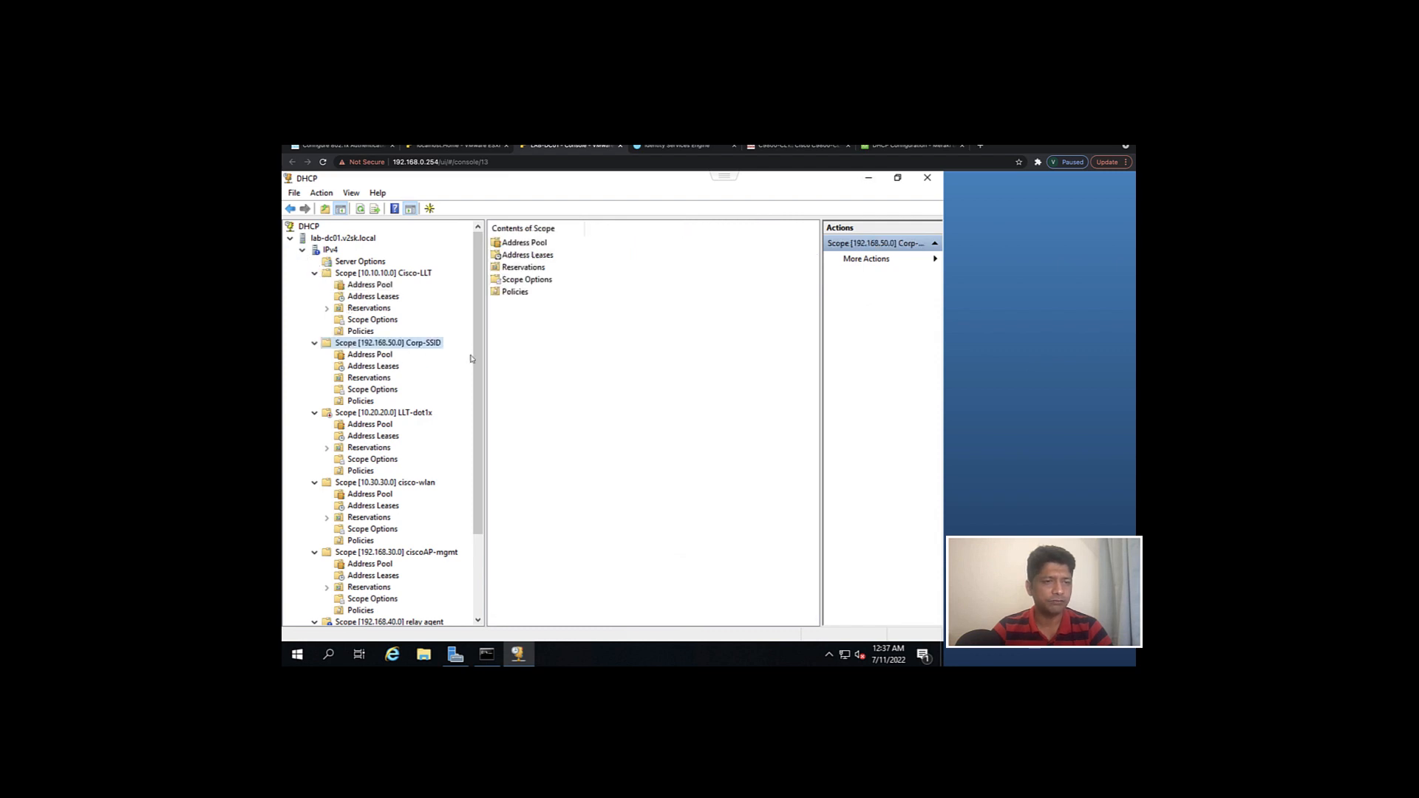
pyautogui.click(380, 357)
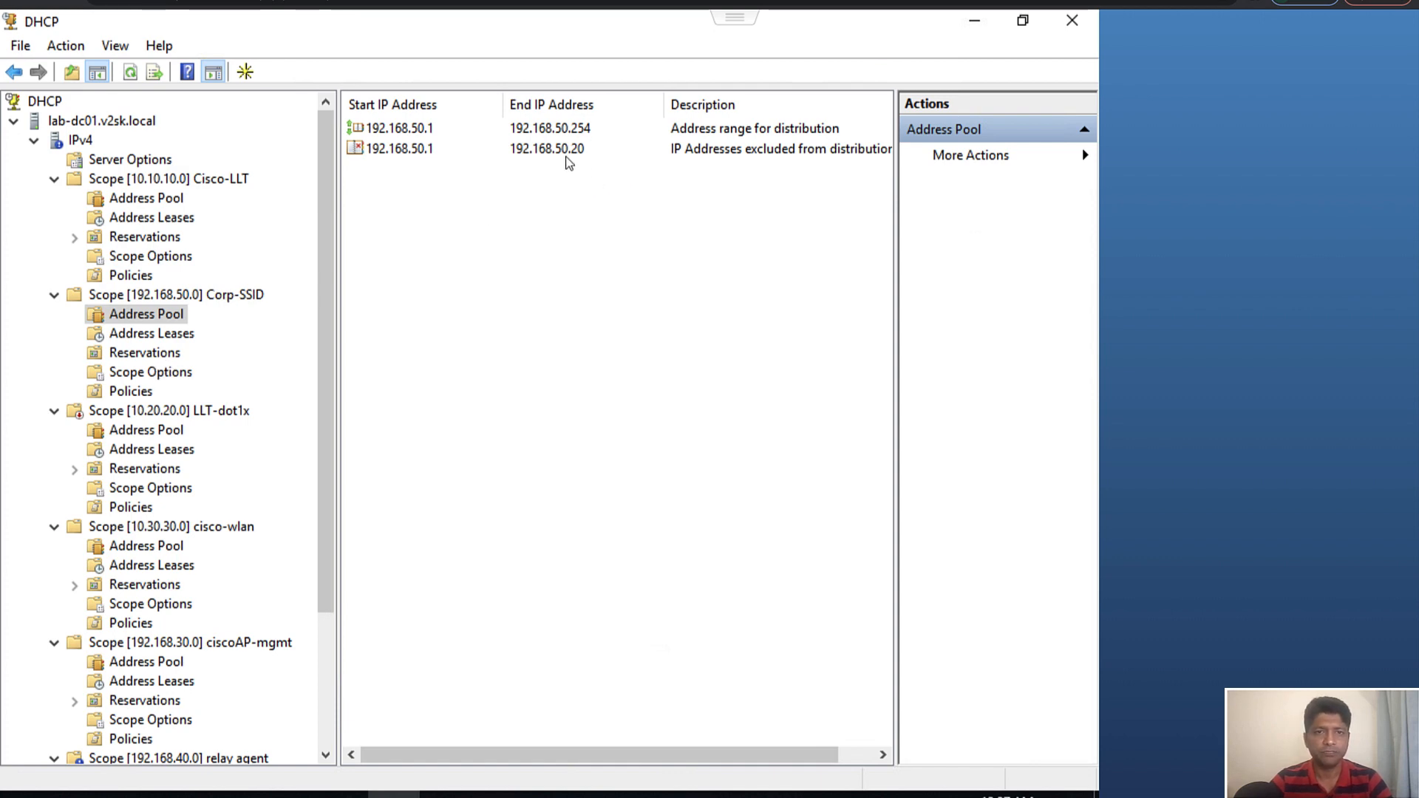
pyautogui.click(146, 374)
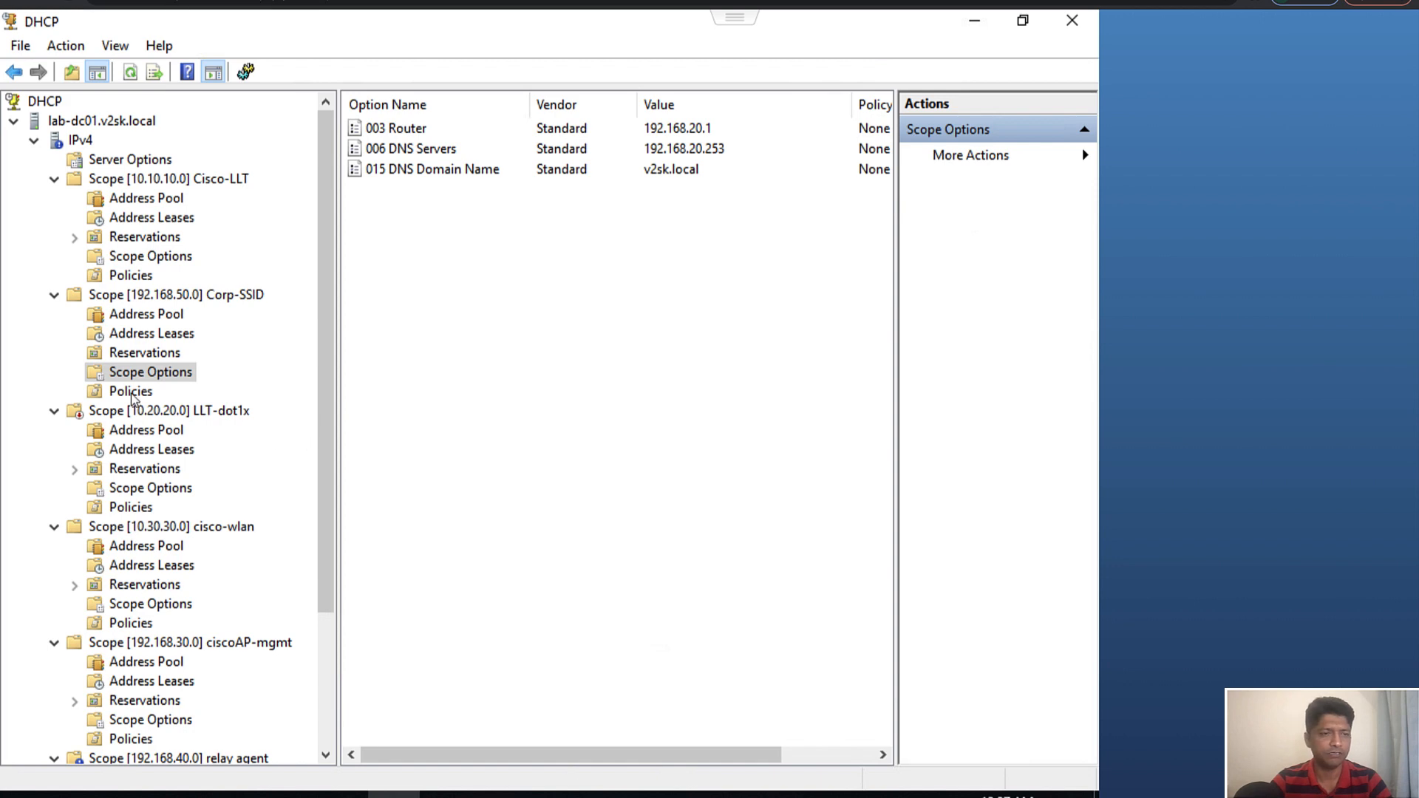
pyautogui.click(167, 295)
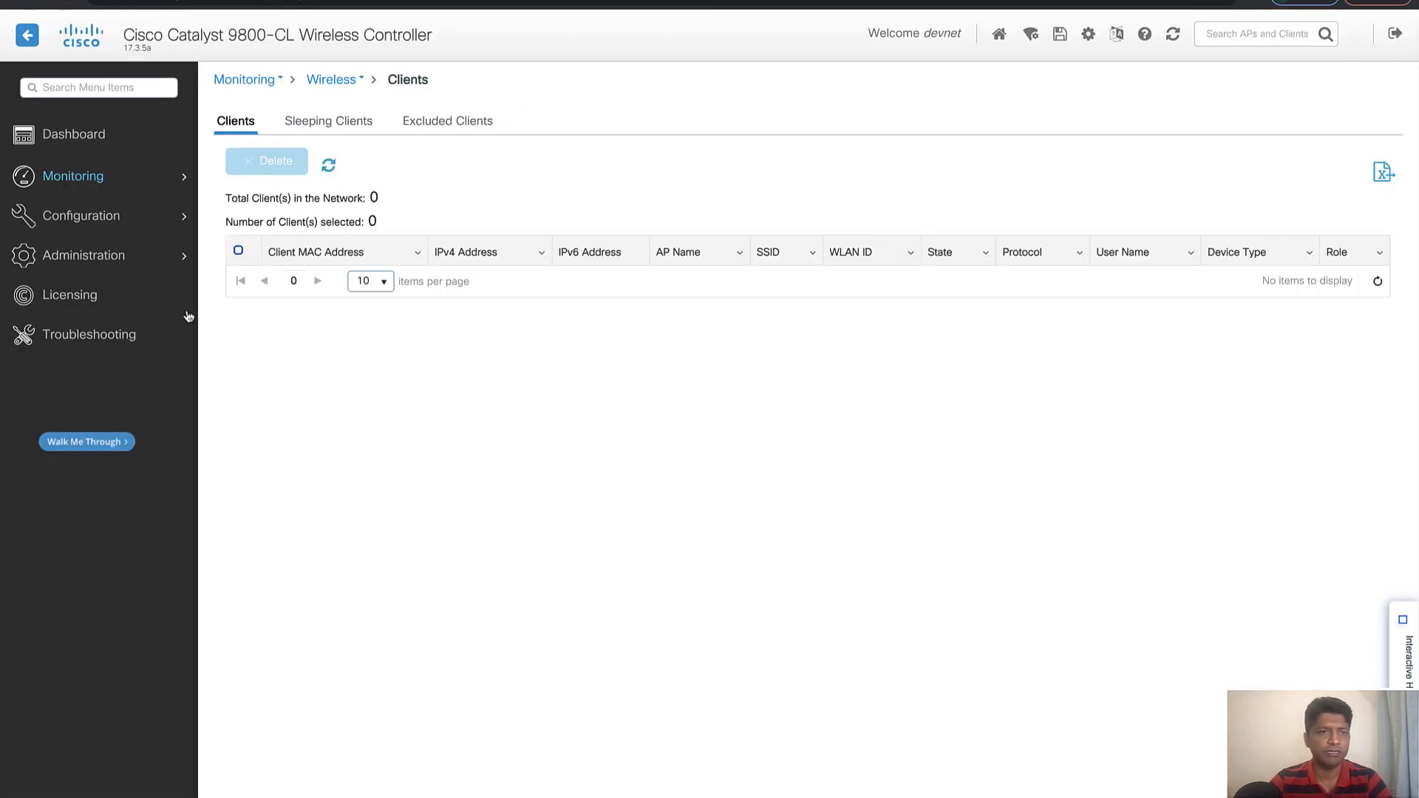
# Check the wireless clients list in the Catalyst 9800-CL controller's monitoring pages
pyautogui.moveTo(85, 185)
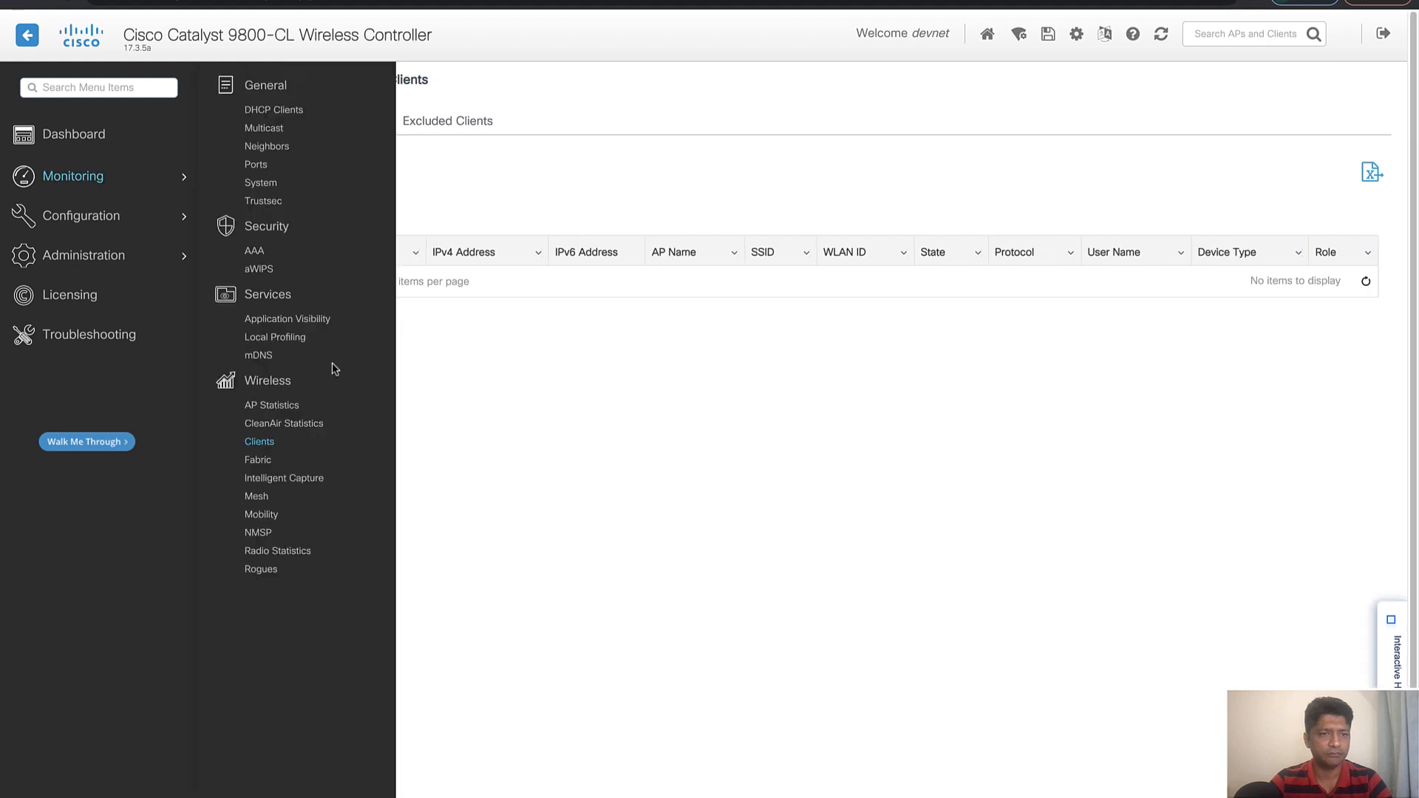
pyautogui.click(260, 443)
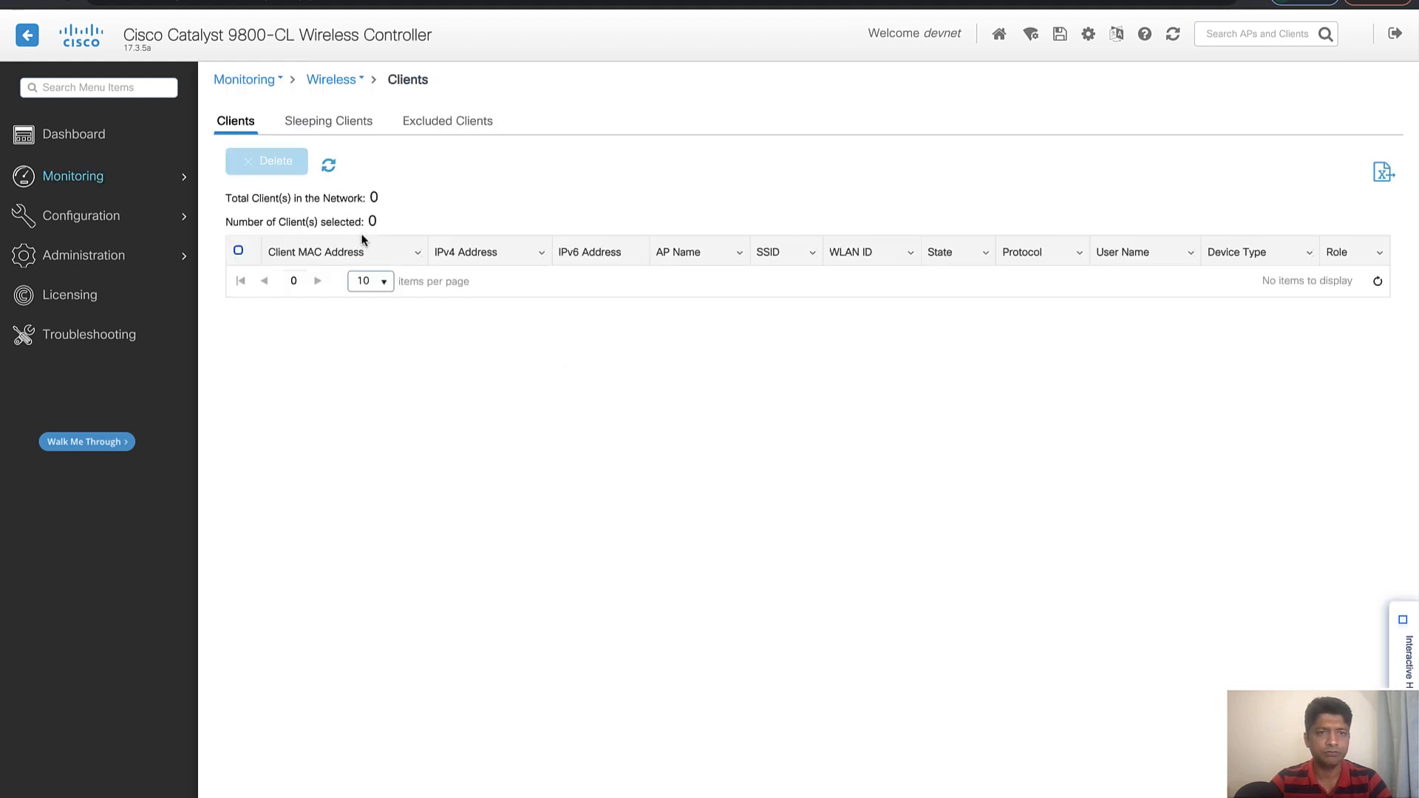
# Switch to VMware ESXi, power on the win10 virtual machine and open its console in a new tab
pyautogui.click(347, 2)
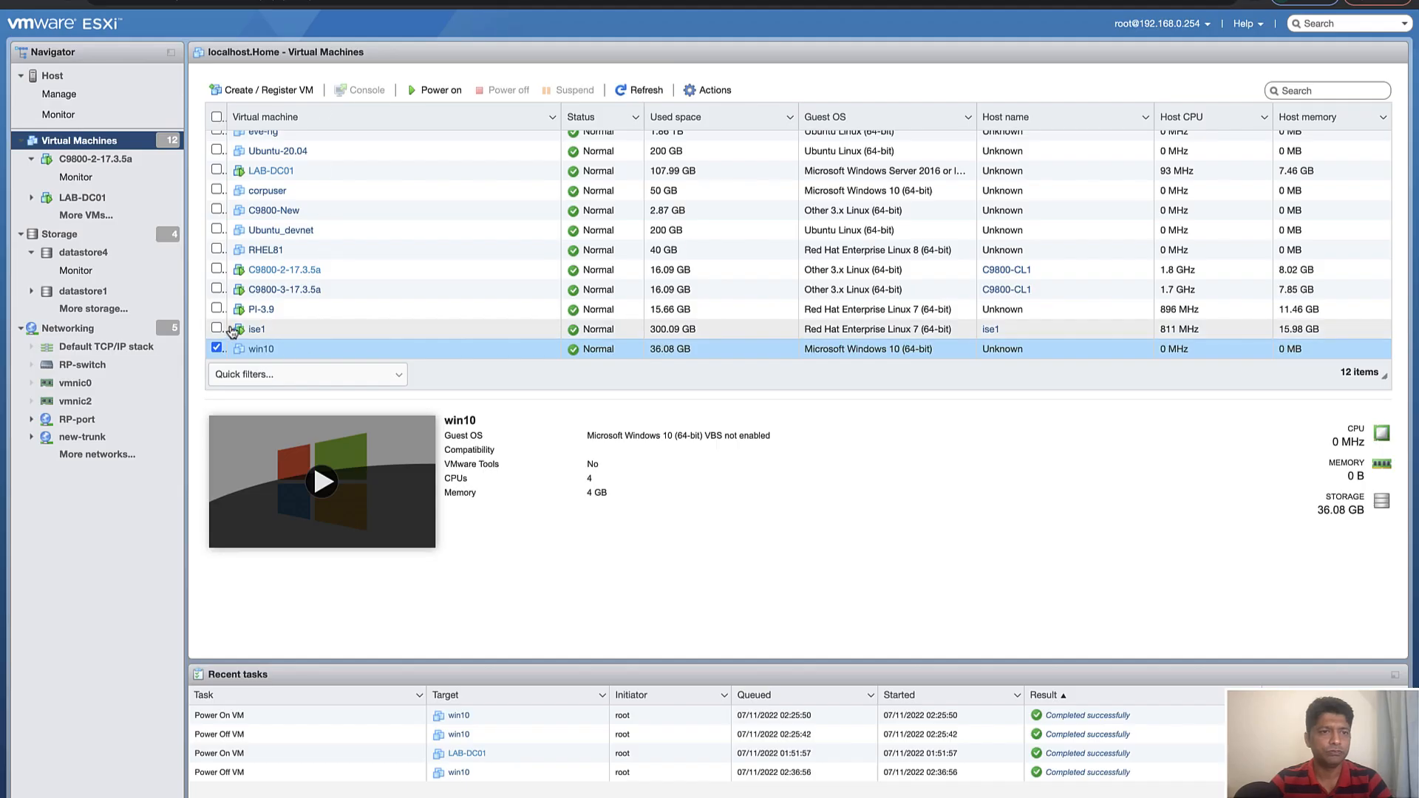
pyautogui.click(429, 91)
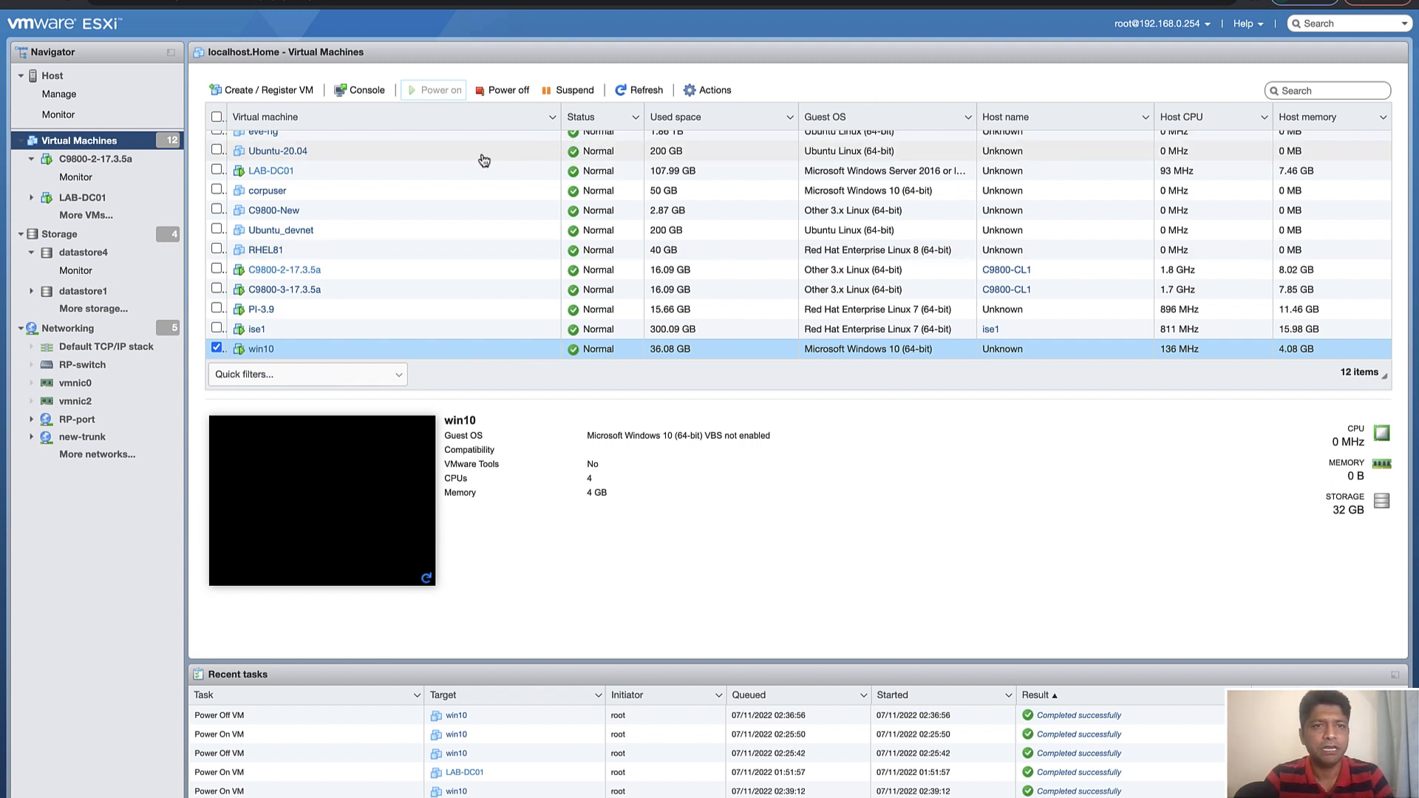
pyautogui.click(356, 91)
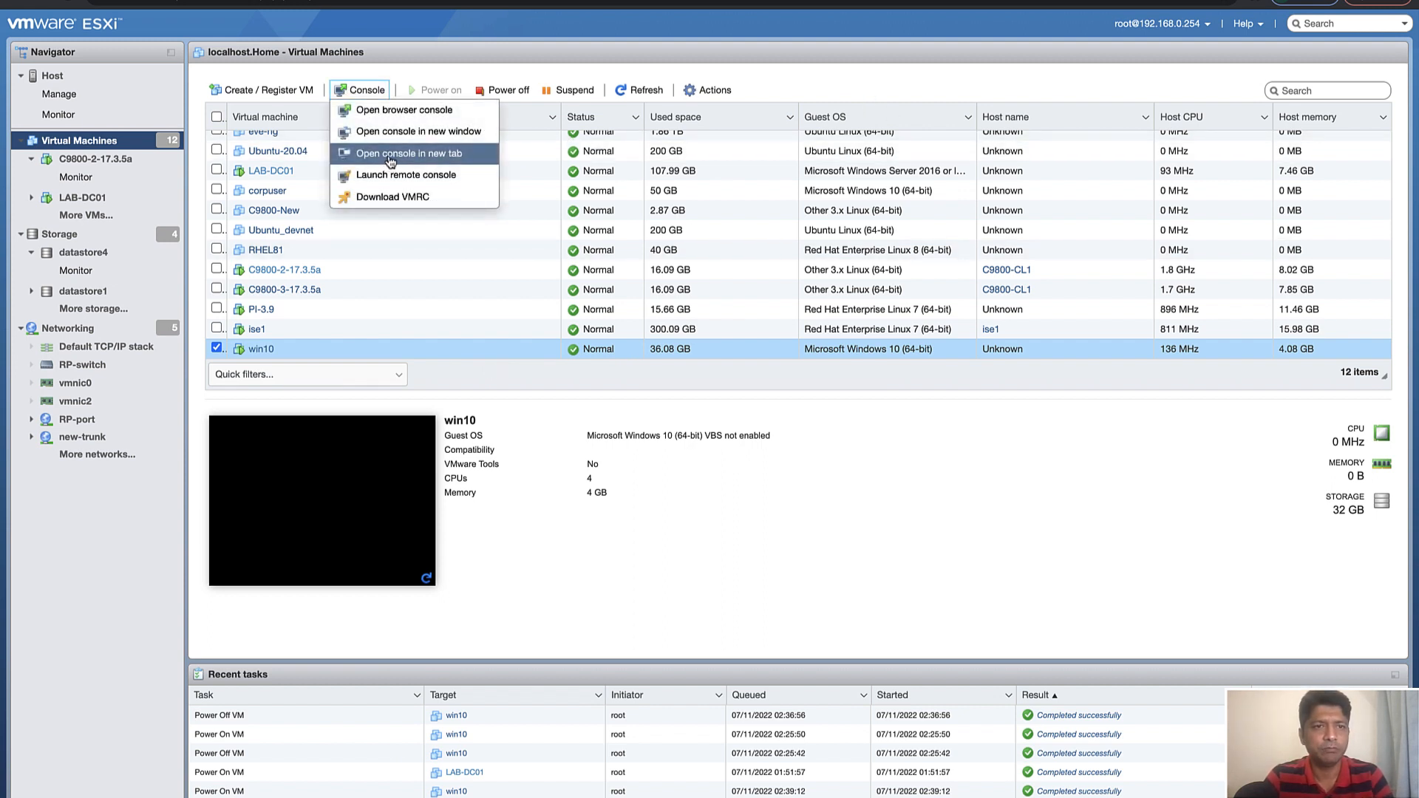
pyautogui.click(387, 157)
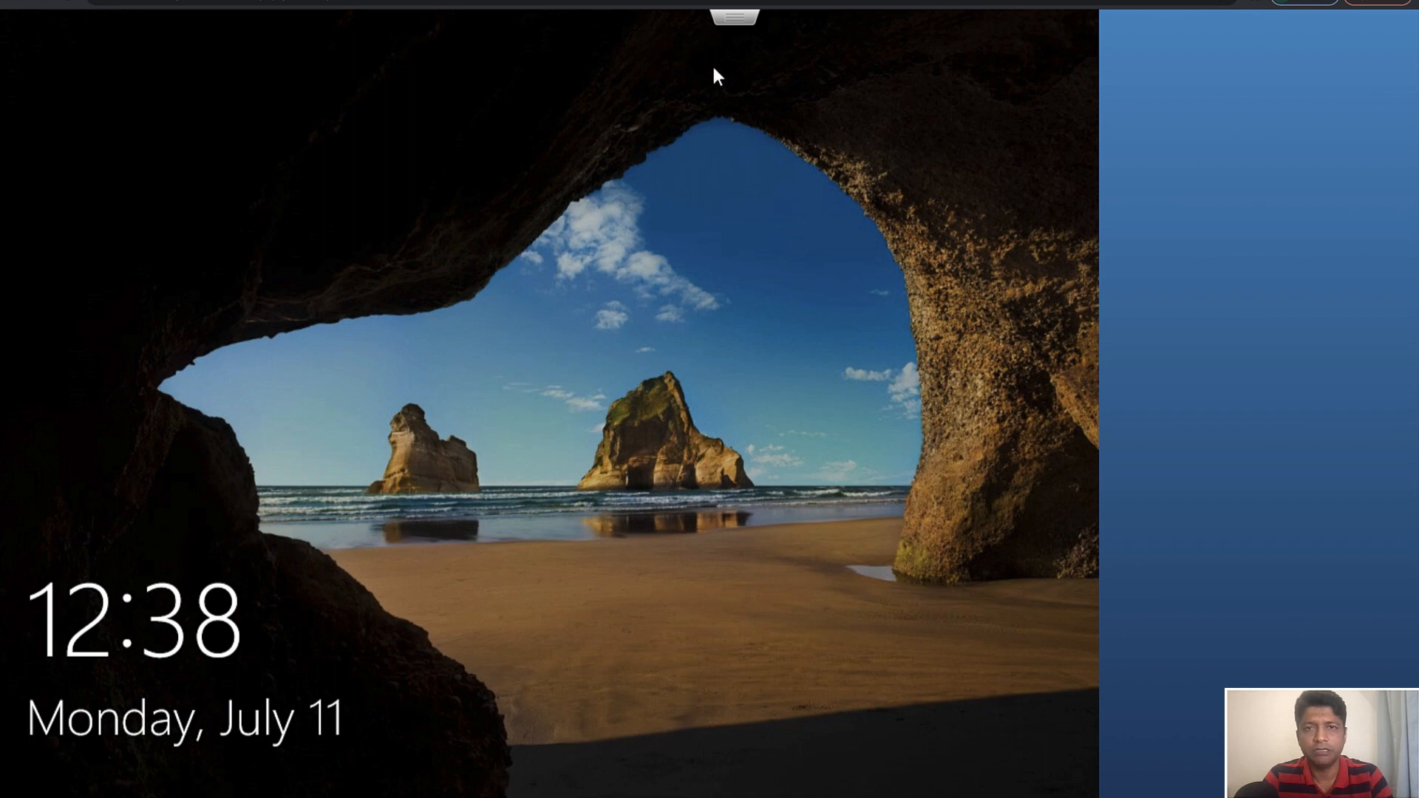
# Send Ctrl-Alt-Delete to the win10 guest and sign in to Windows with the test account's password
pyautogui.click(734, 21)
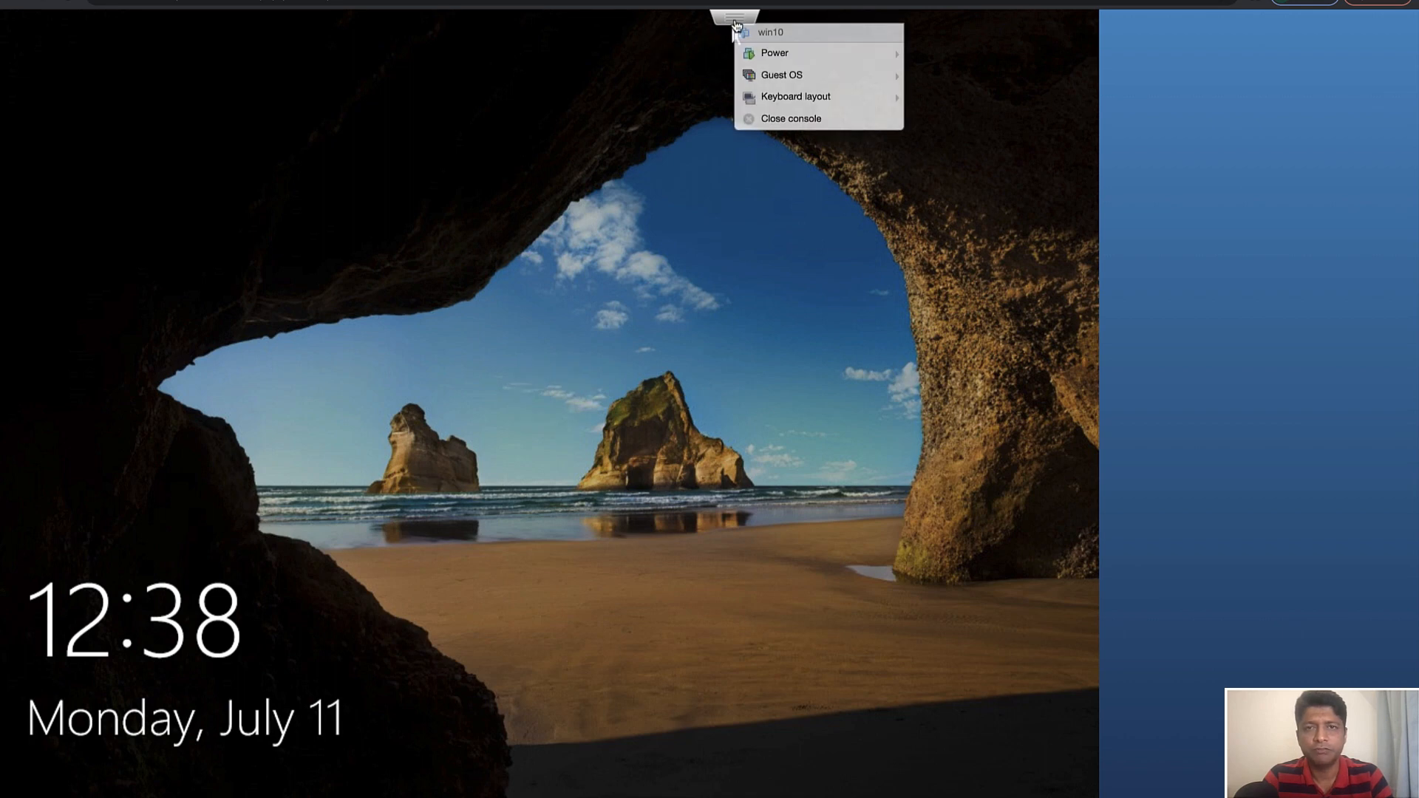
pyautogui.moveTo(850, 75)
pyautogui.moveTo(954, 124)
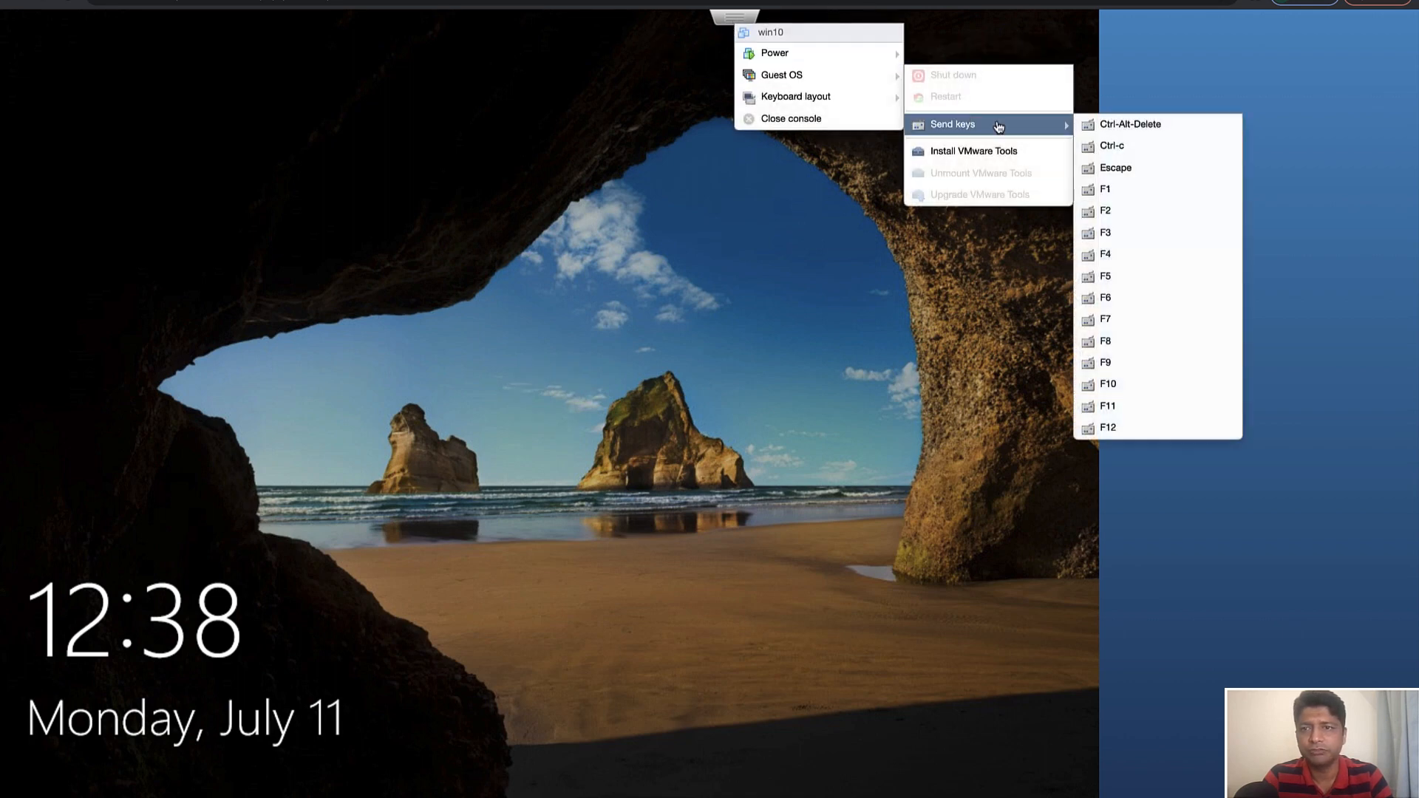
pyautogui.click(1109, 131)
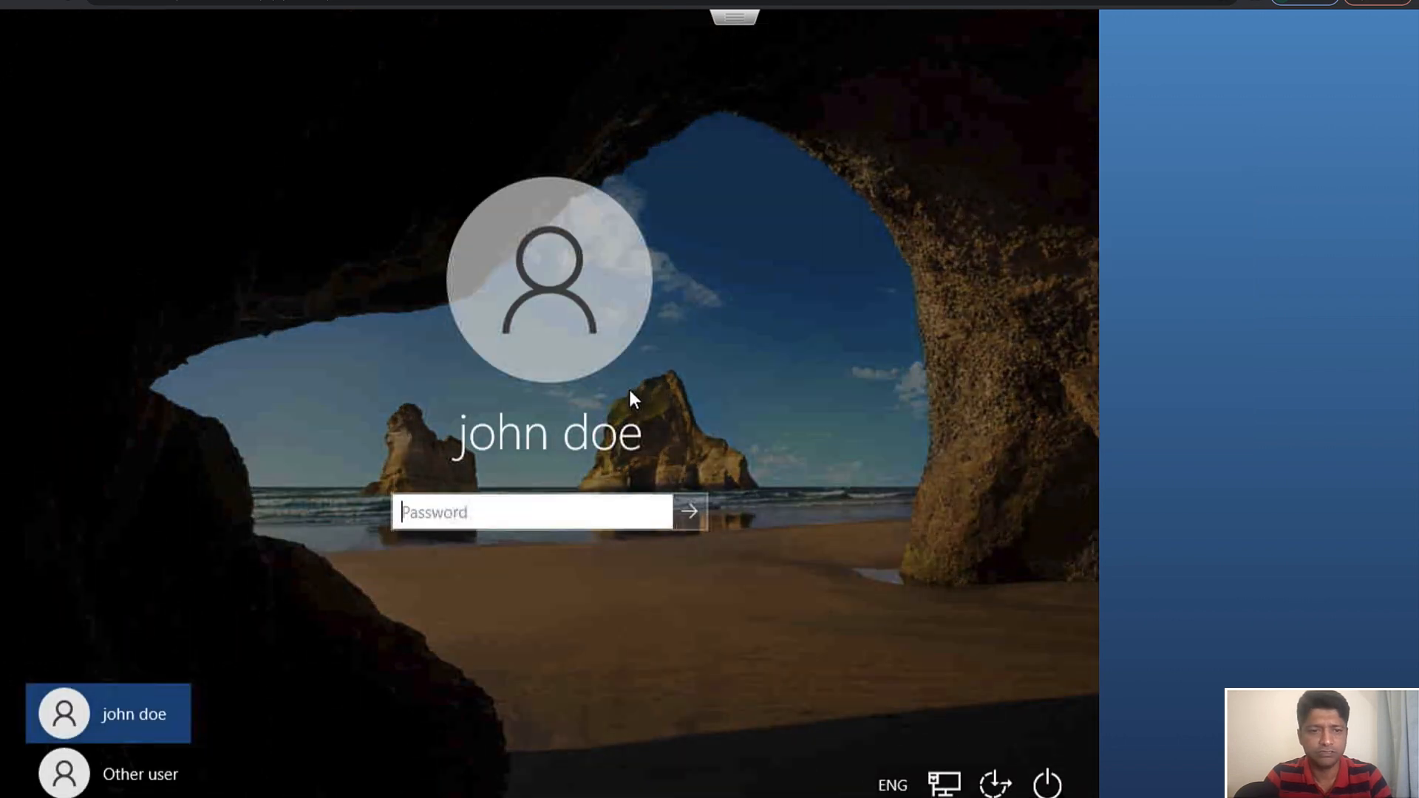
pyautogui.click(539, 499)
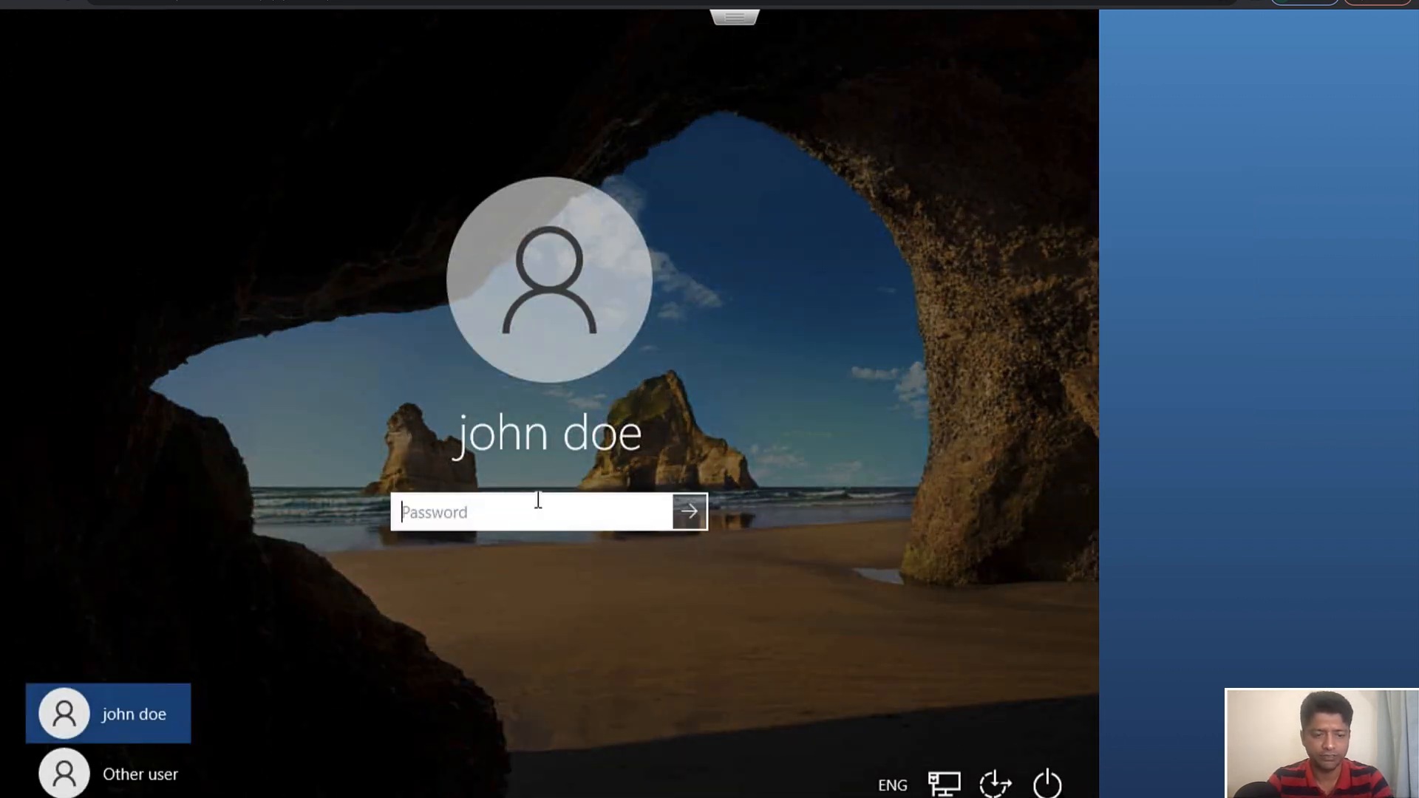
pyautogui.write('••••••••')
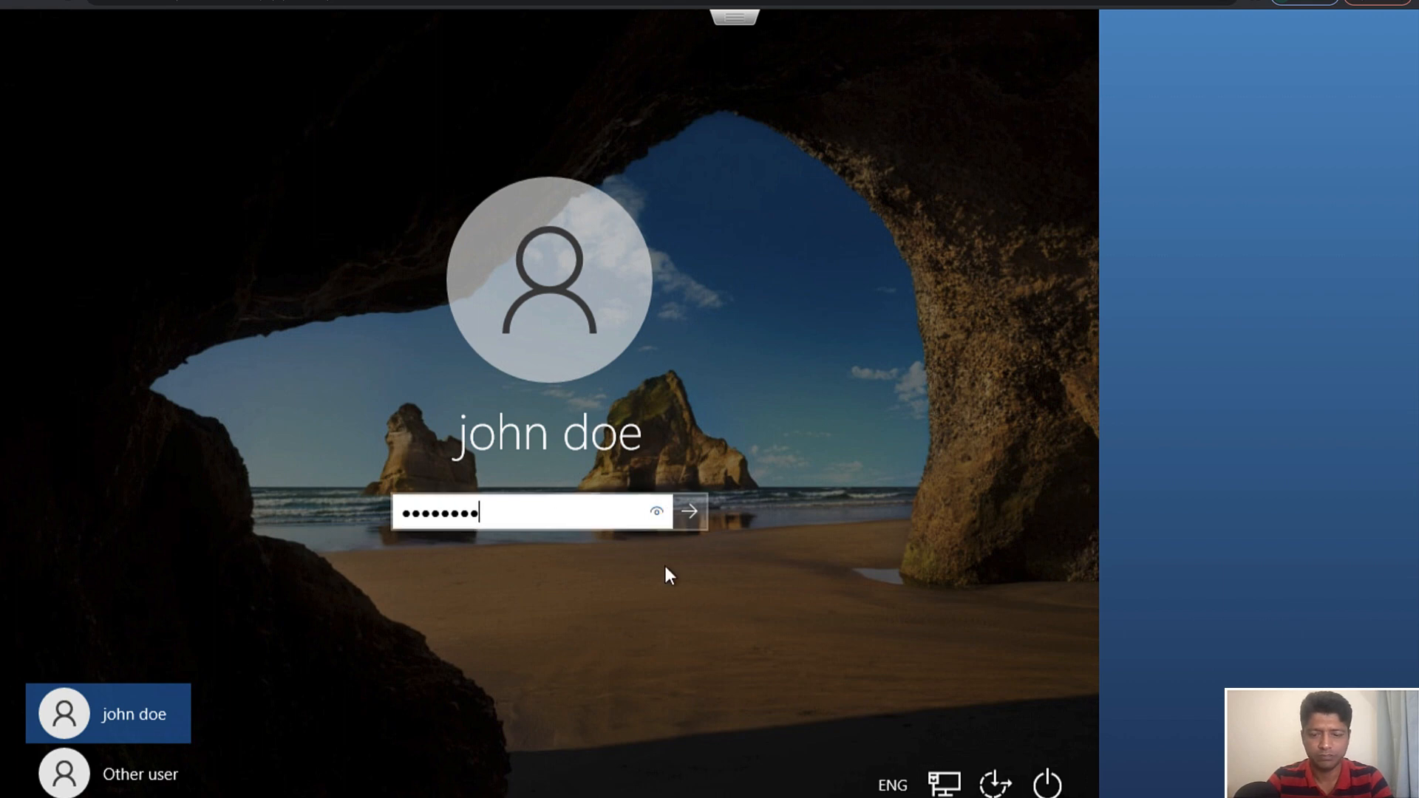
pyautogui.press('Return')
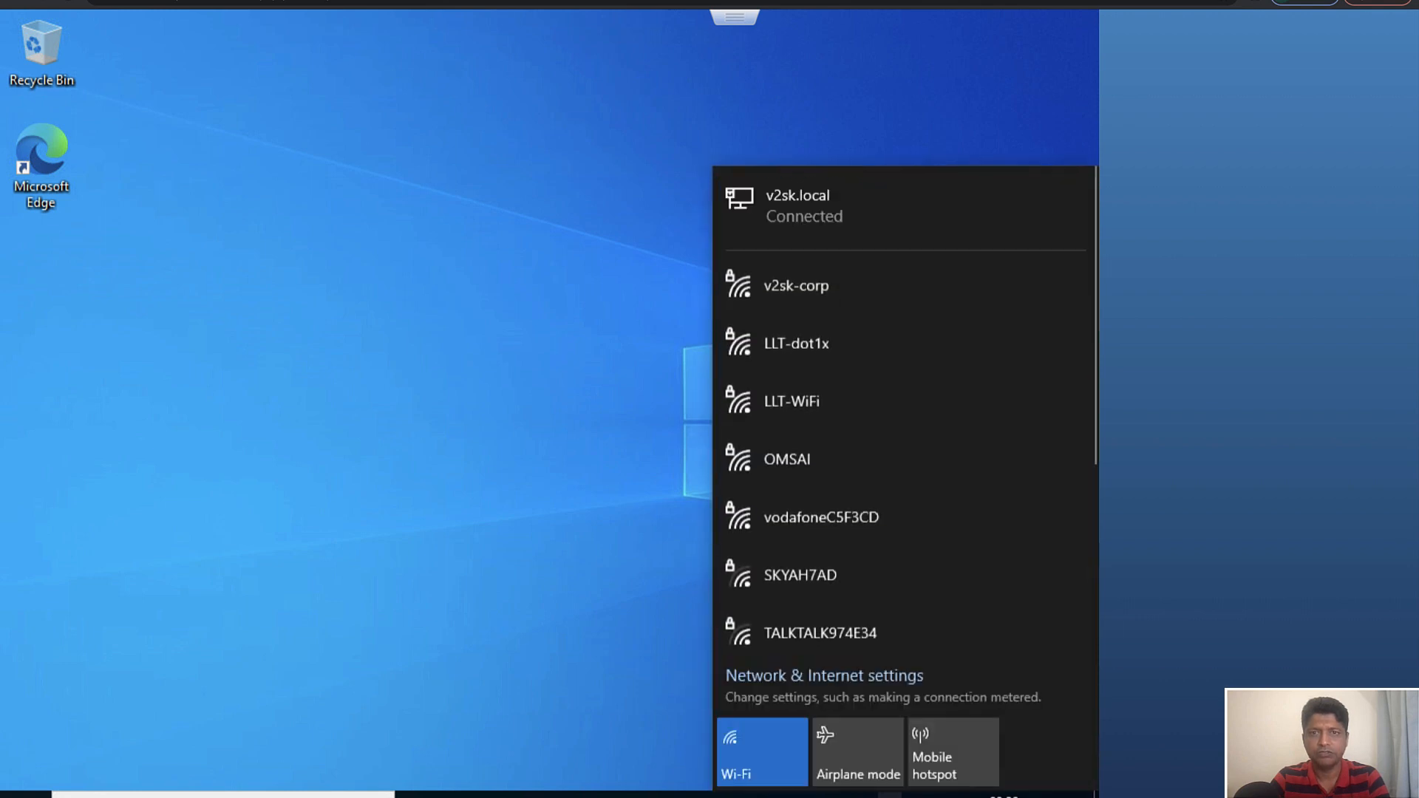
# Connect the Windows guest to the v2sk-corp wireless network
pyautogui.click(819, 282)
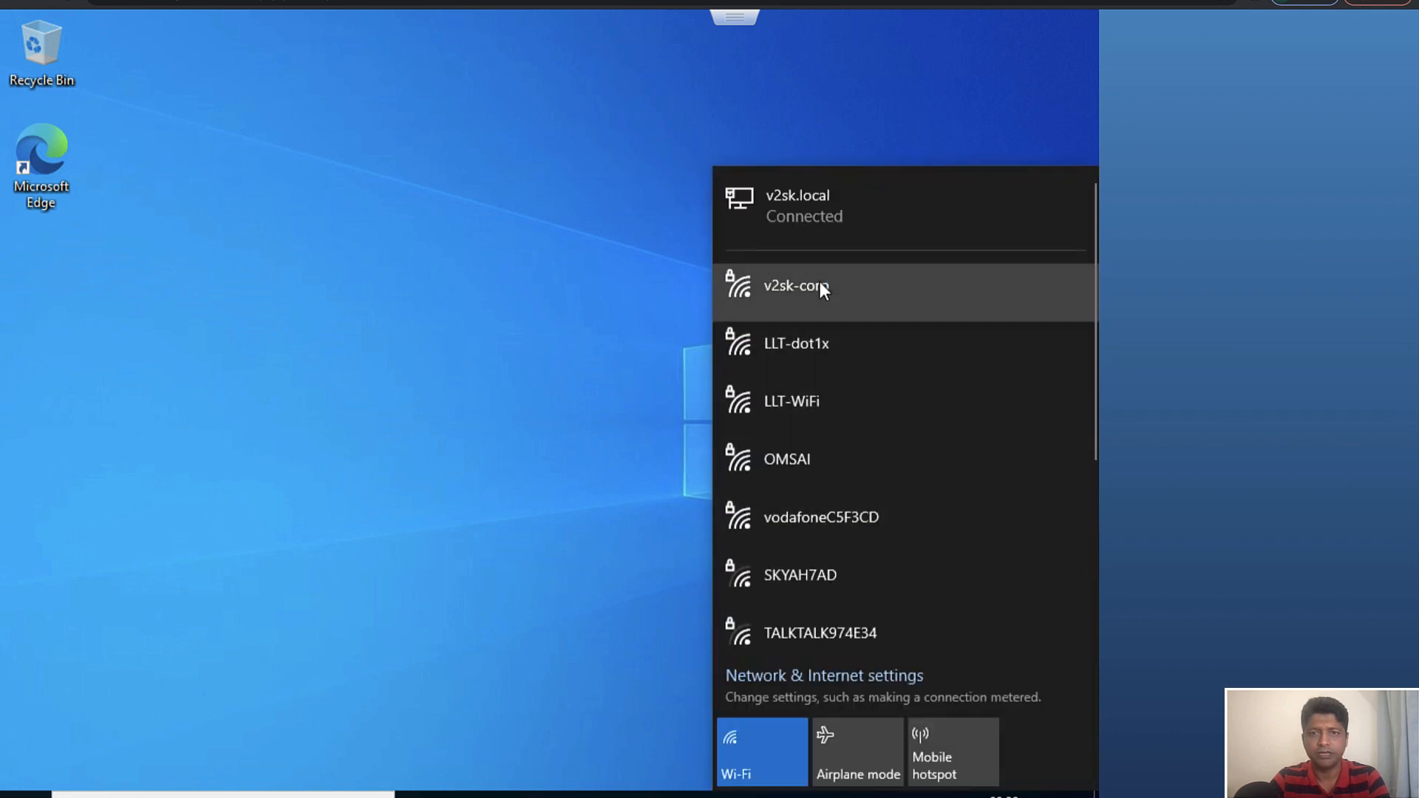
pyautogui.click(968, 384)
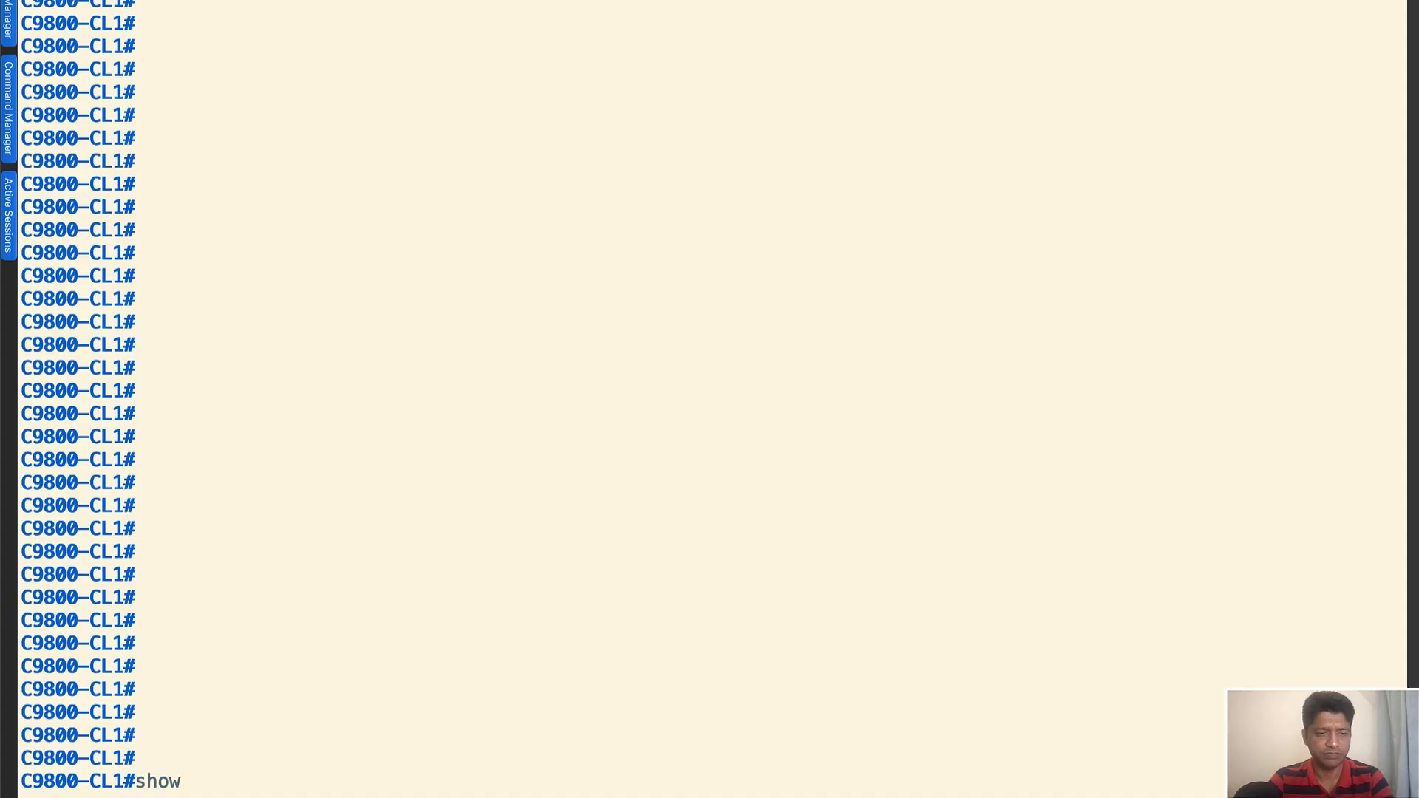
# Switch to the C9800-CL1 terminal session and run "show wireless client summary"
pyautogui.write('wirelss')
pyautogui.press('BackSpace')
pyautogui.write('ess client sum')
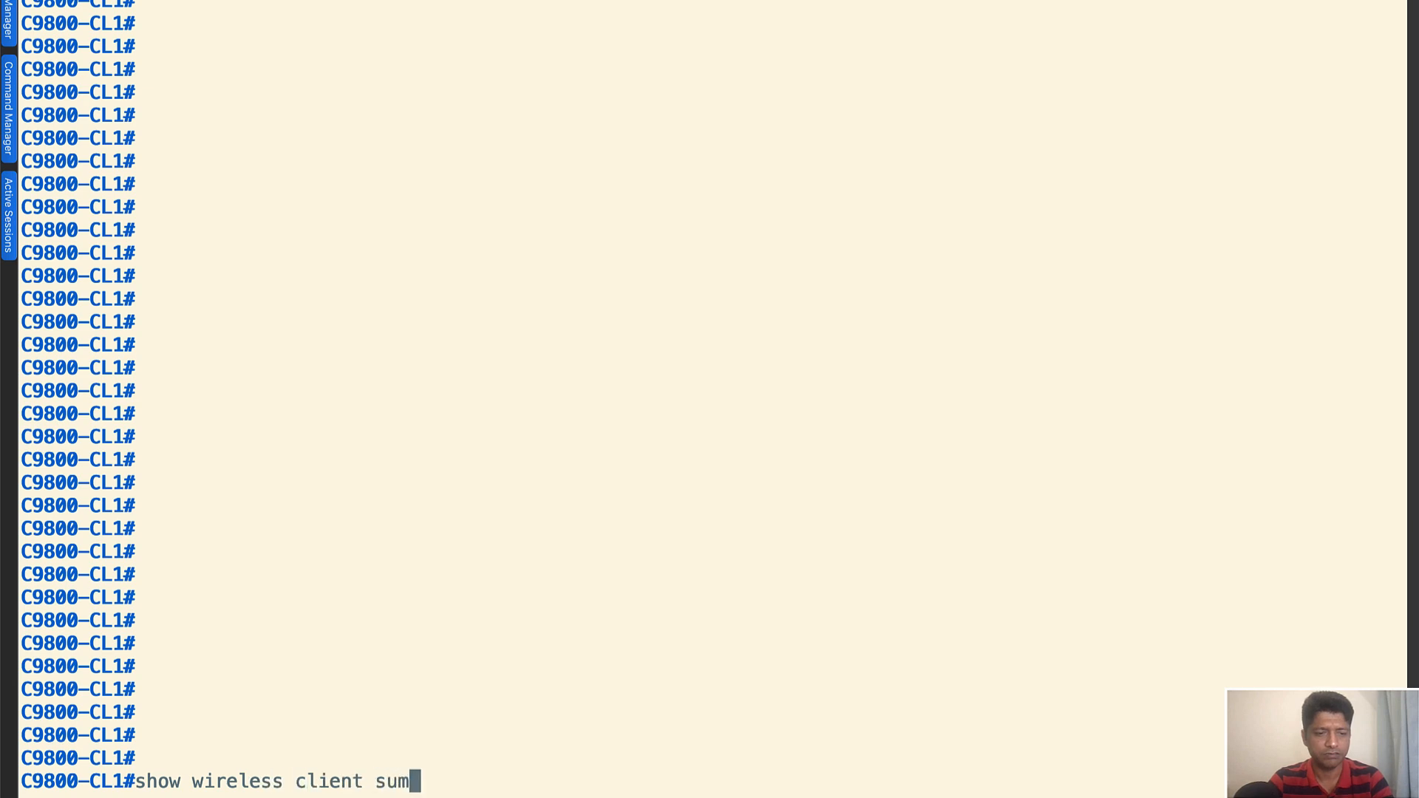
pyautogui.write('m')
pyautogui.press('Tab')
pyautogui.press('Return')
pyautogui.press('Return')
pyautogui.press('Return')
pyautogui.press('Return')
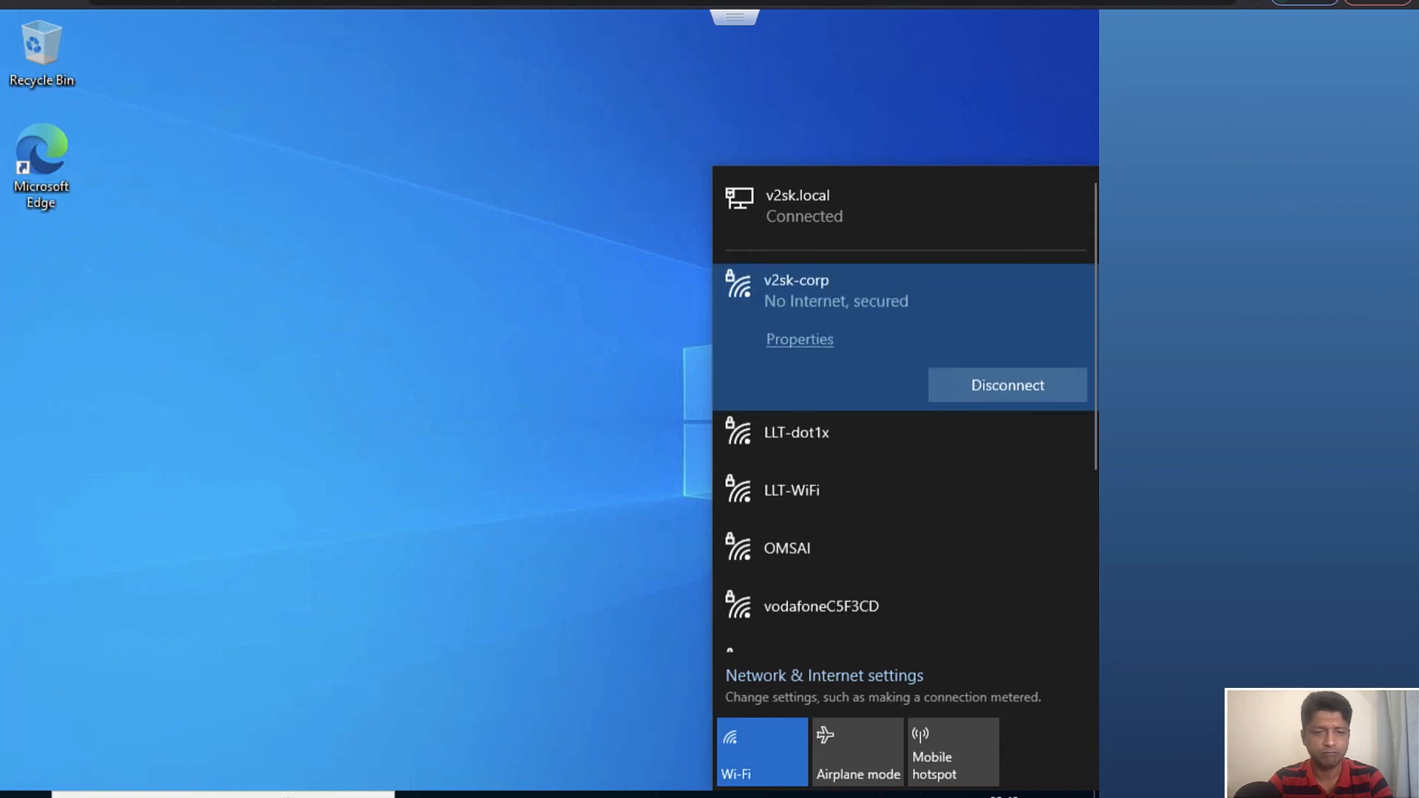
# Back in the Windows guest, run ipconfig /all in Command Prompt and examine the Wi-Fi adapter's IPv4 address, default gateway and DNS server
pyautogui.click(295, 797)
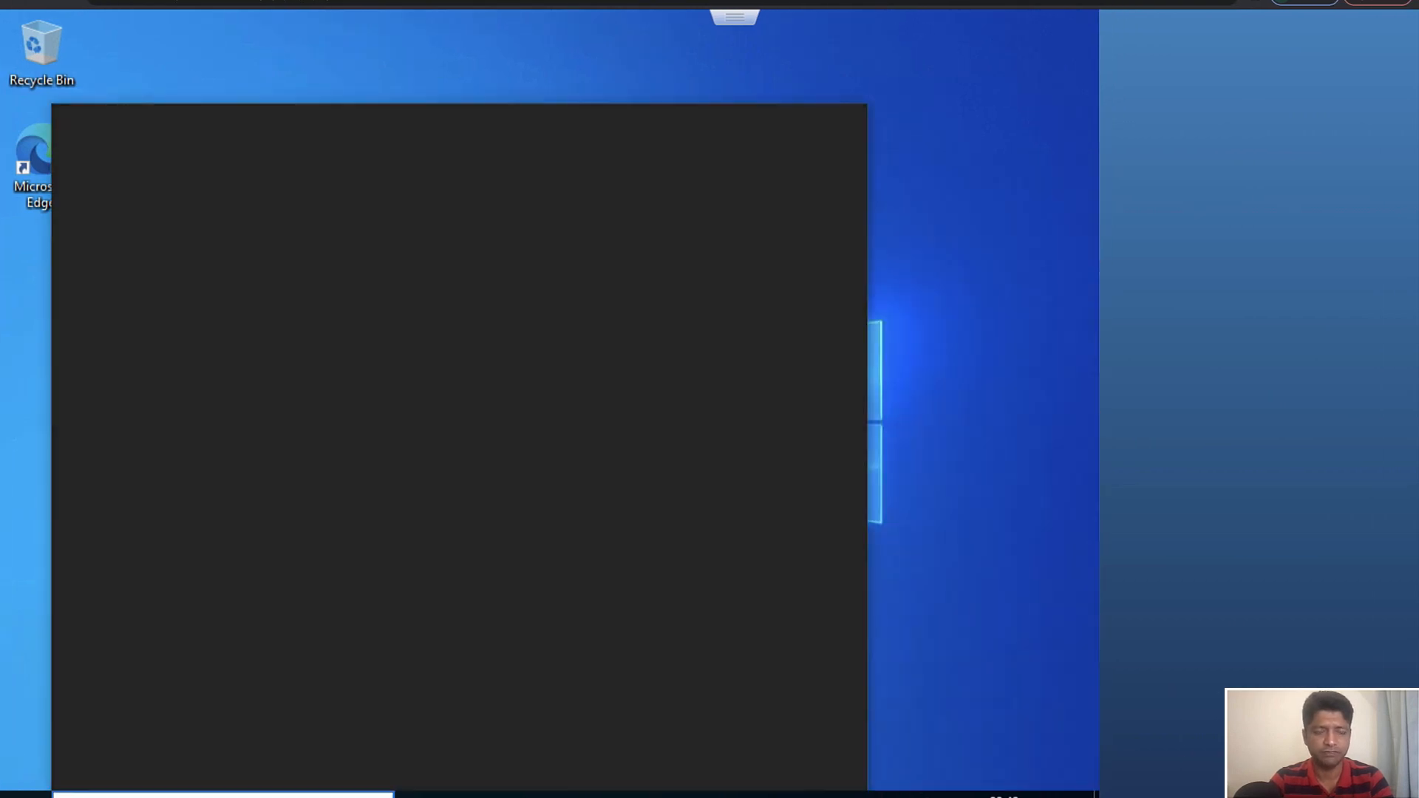
pyautogui.press('Return')
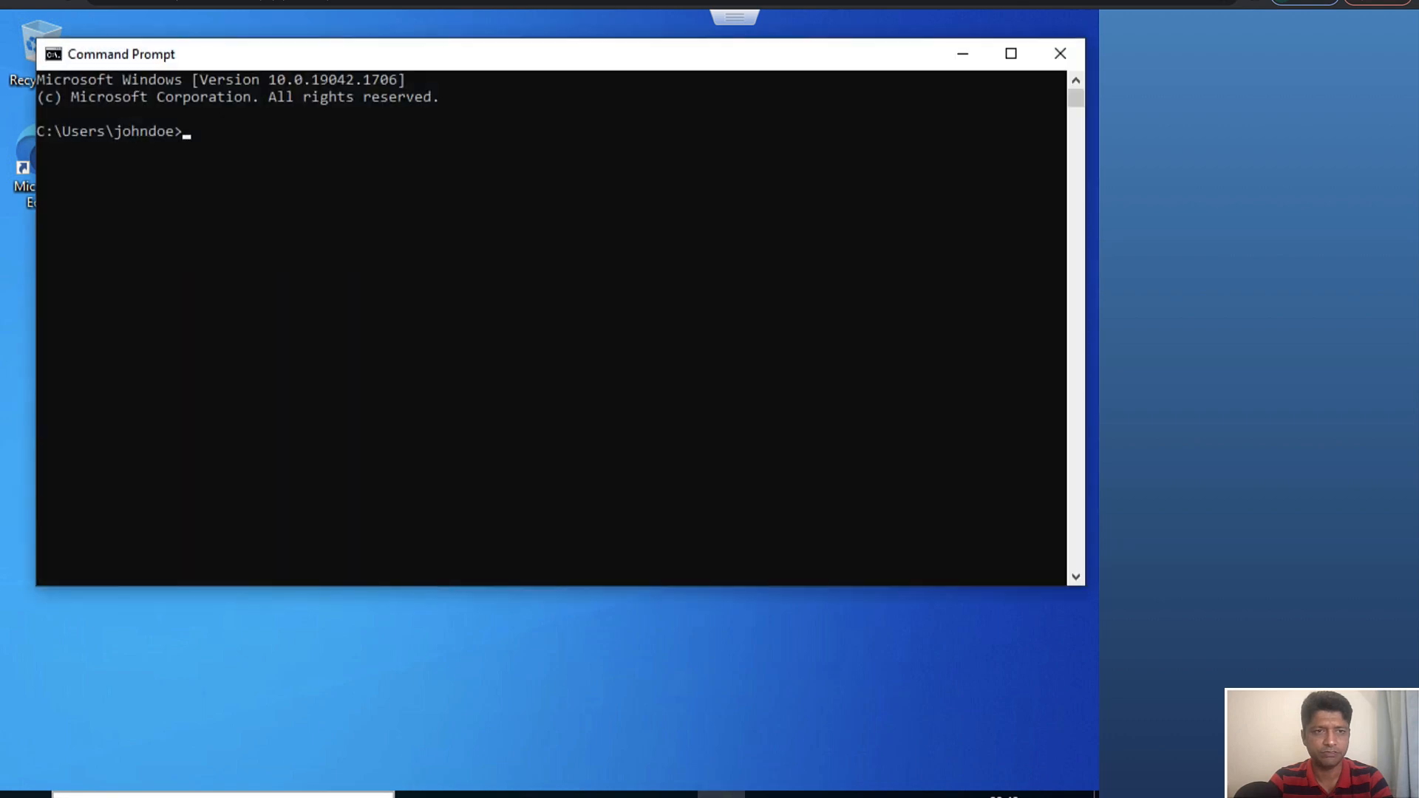
pyautogui.write('ipconfig /all')
pyautogui.press('Return')
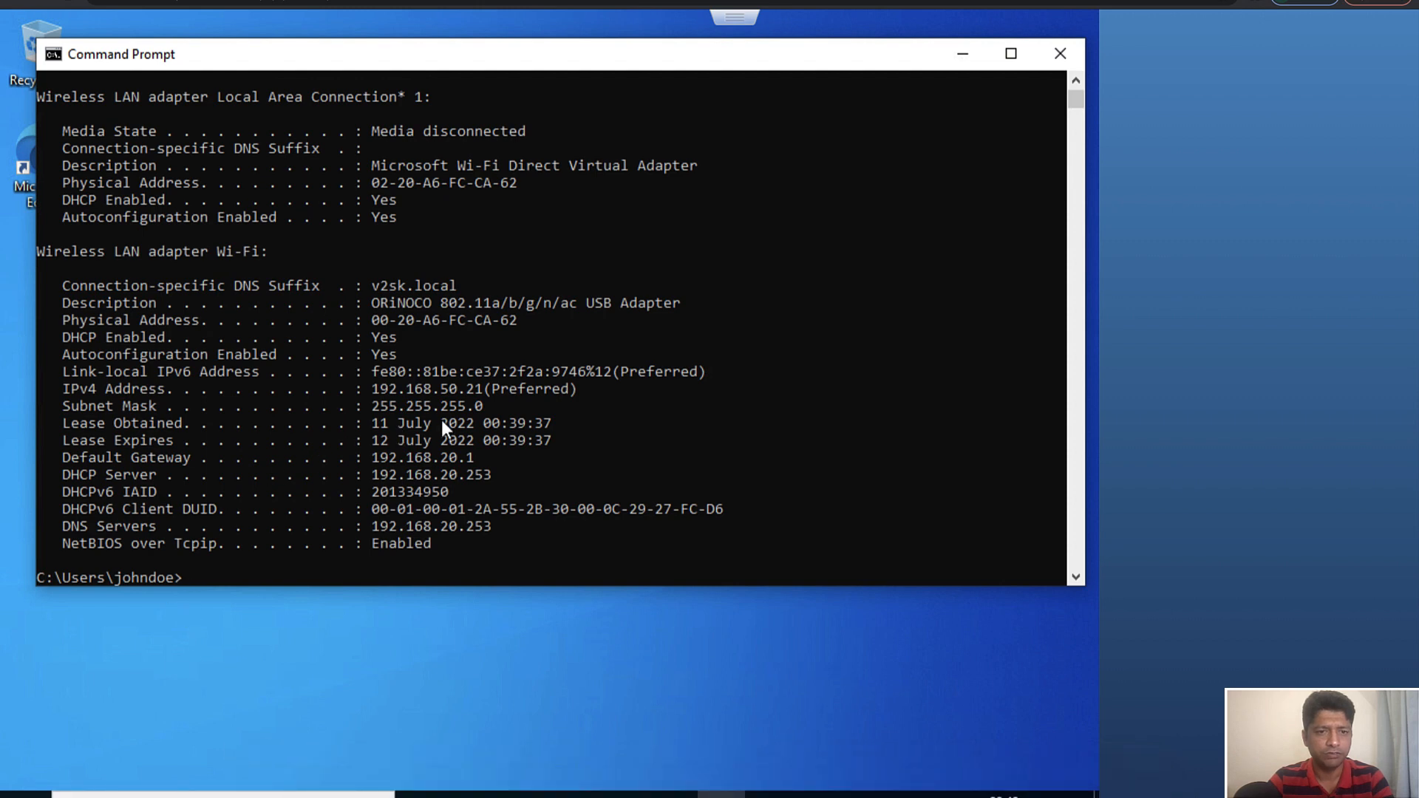
pyautogui.moveTo(486, 390); pyautogui.dragTo(438, 392)
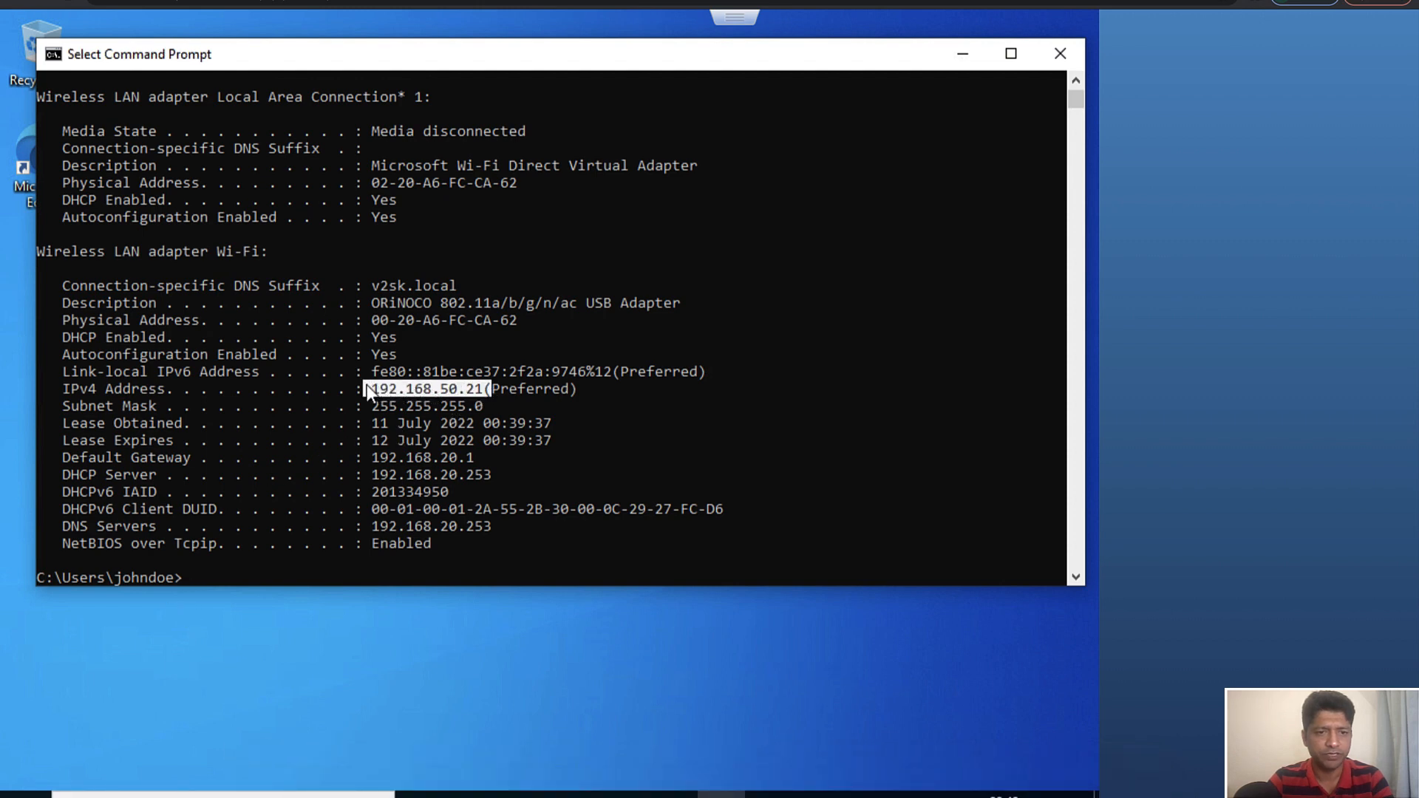
pyautogui.click(503, 472)
pyautogui.moveTo(385, 467); pyautogui.dragTo(370, 465)
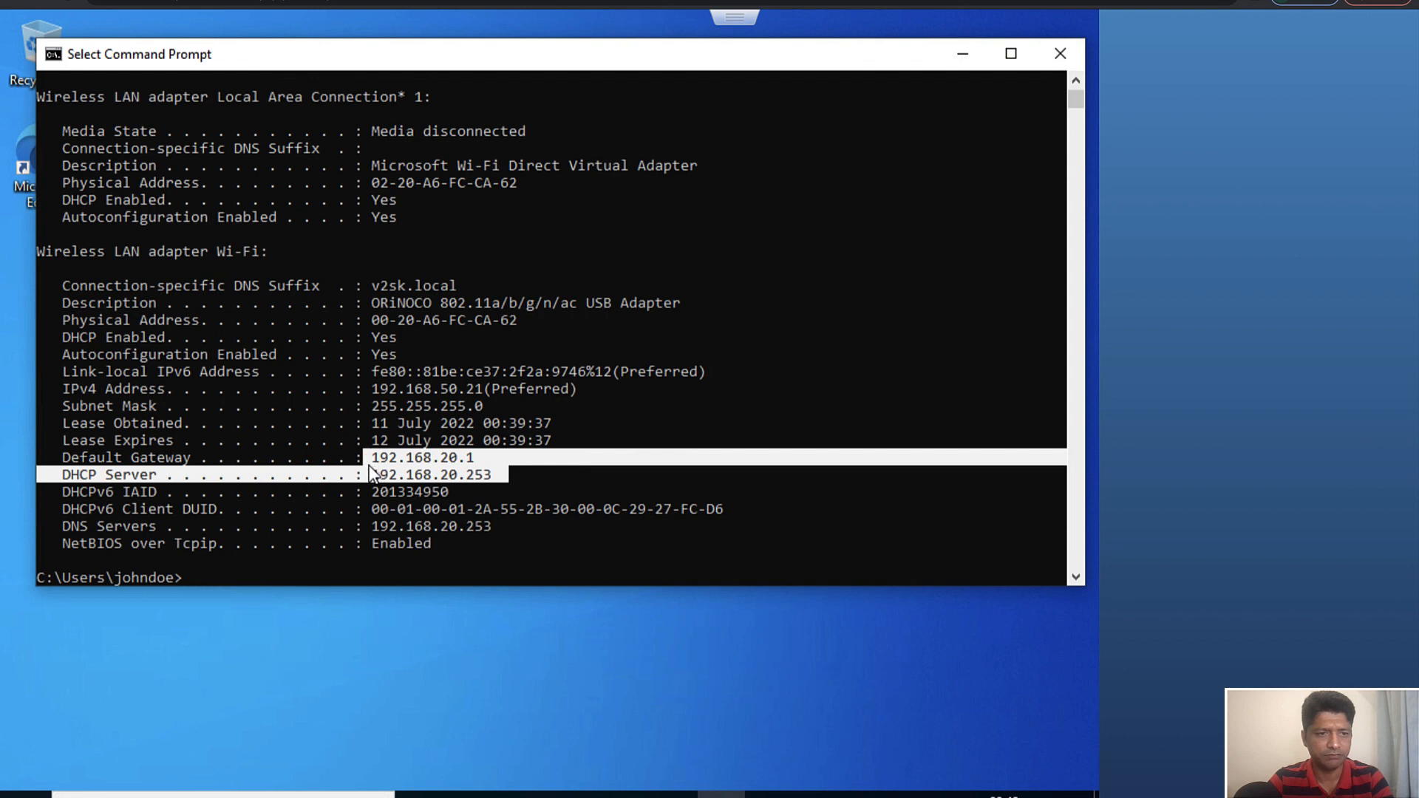
pyautogui.click(442, 455)
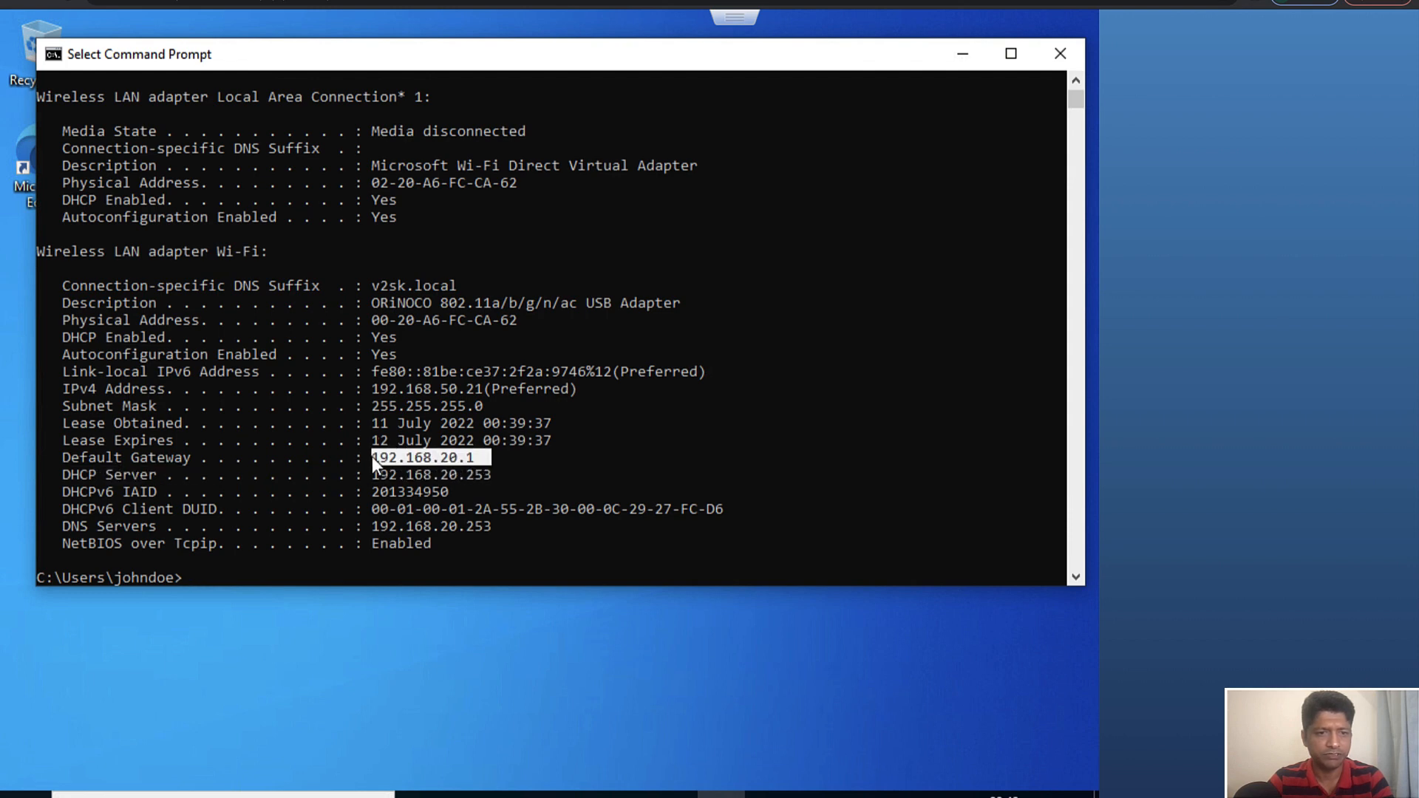
pyautogui.moveTo(497, 526); pyautogui.dragTo(379, 527)
pyautogui.click(394, 423)
pyautogui.write('ping ')
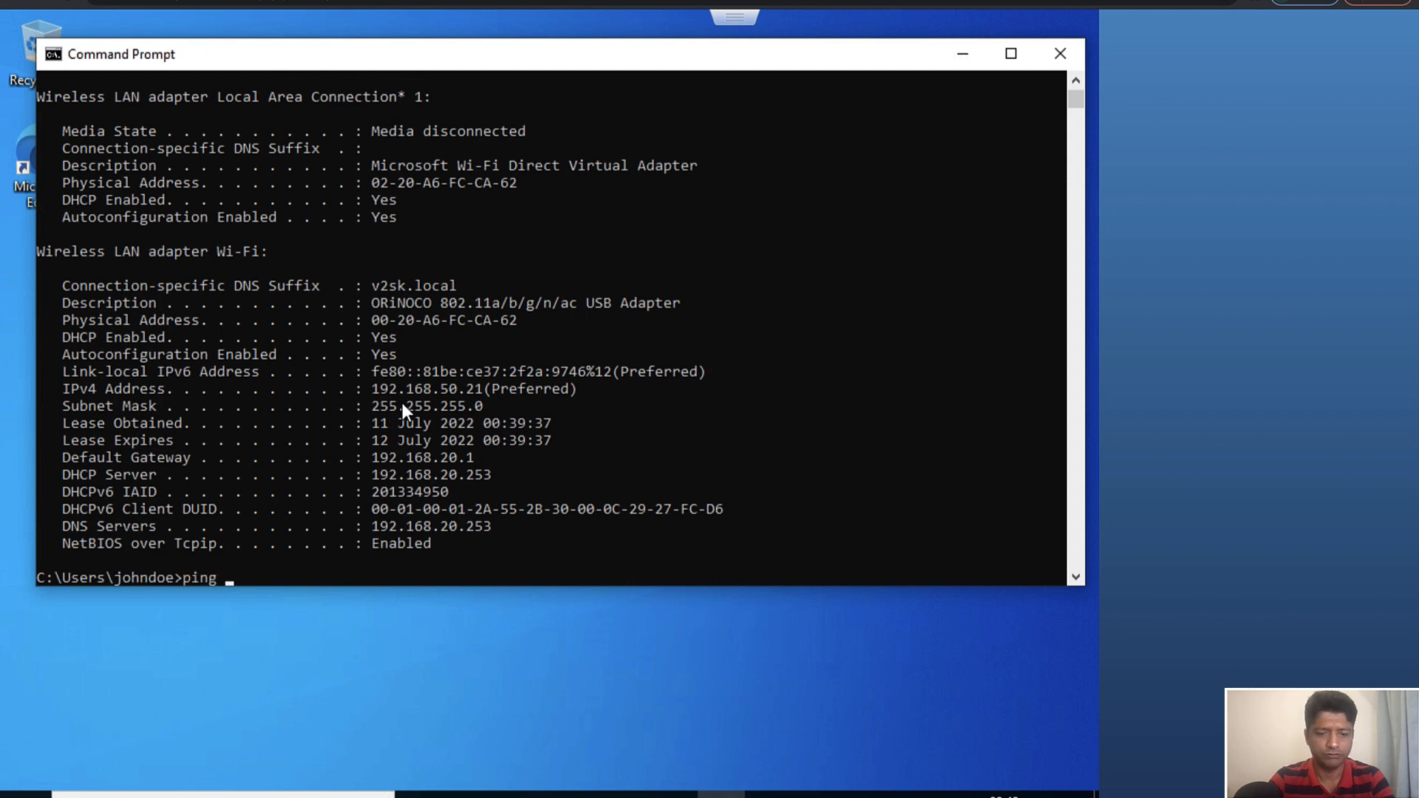
pyautogui.write('www.googl')
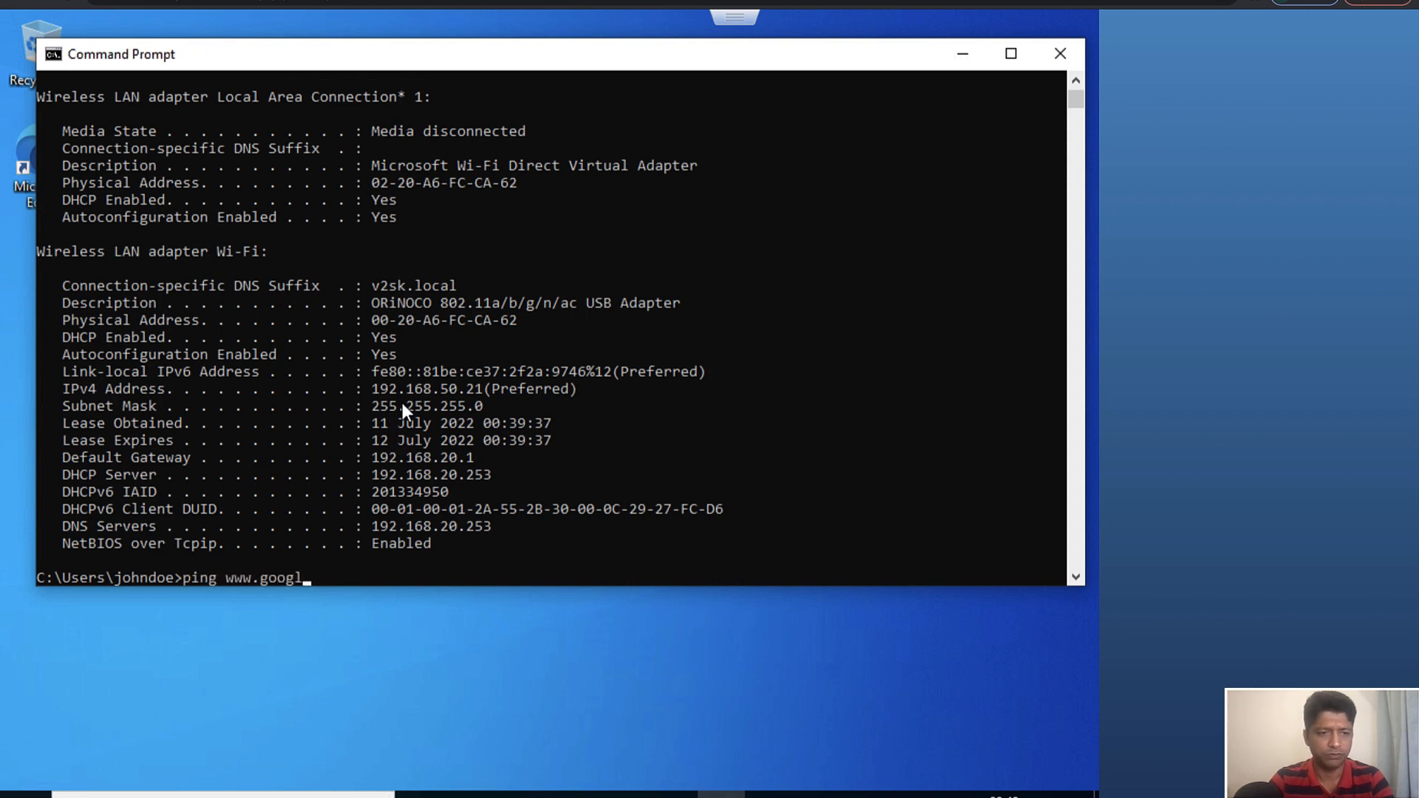
pyautogui.write('e.com')
pyautogui.press('Return')
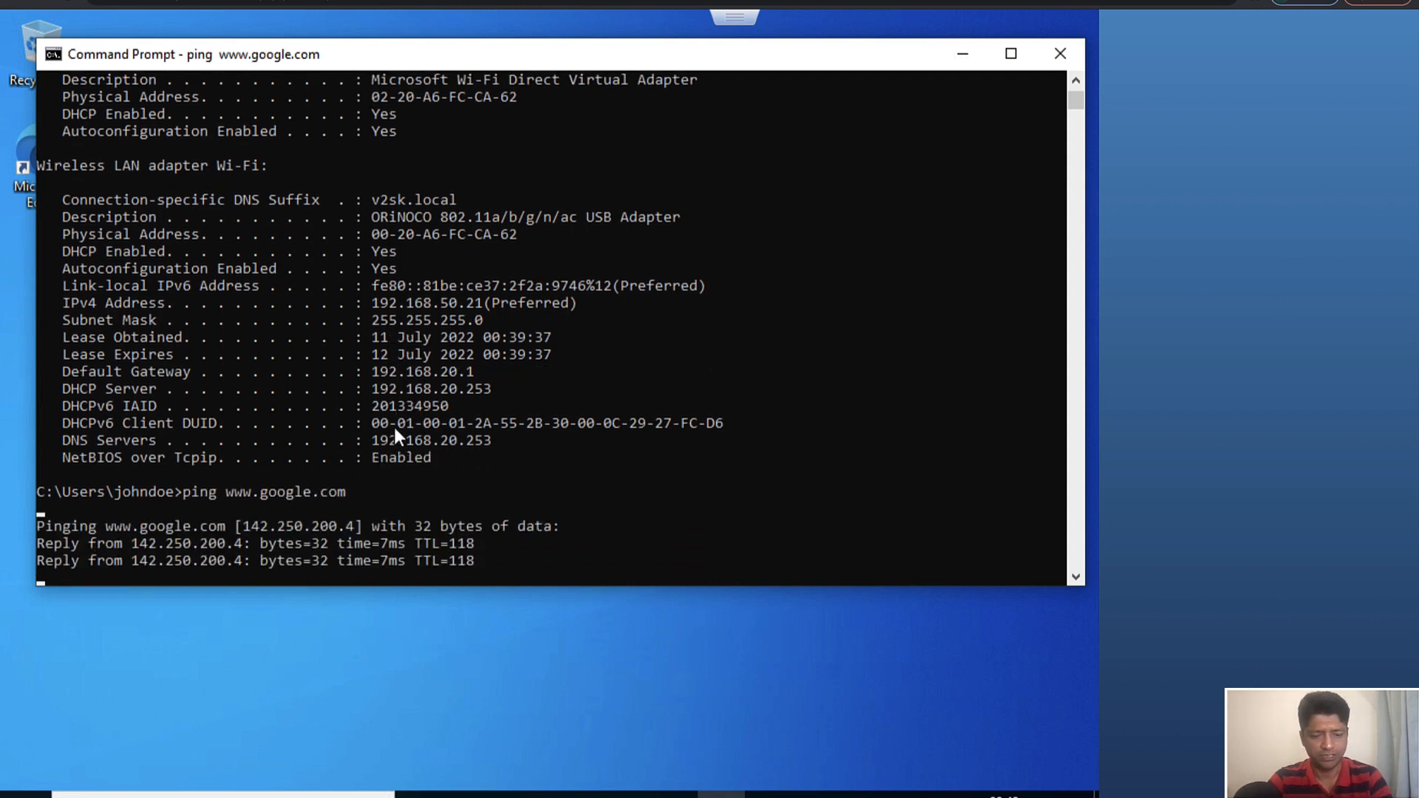
pyautogui.hotkey('ctrl', 'c')
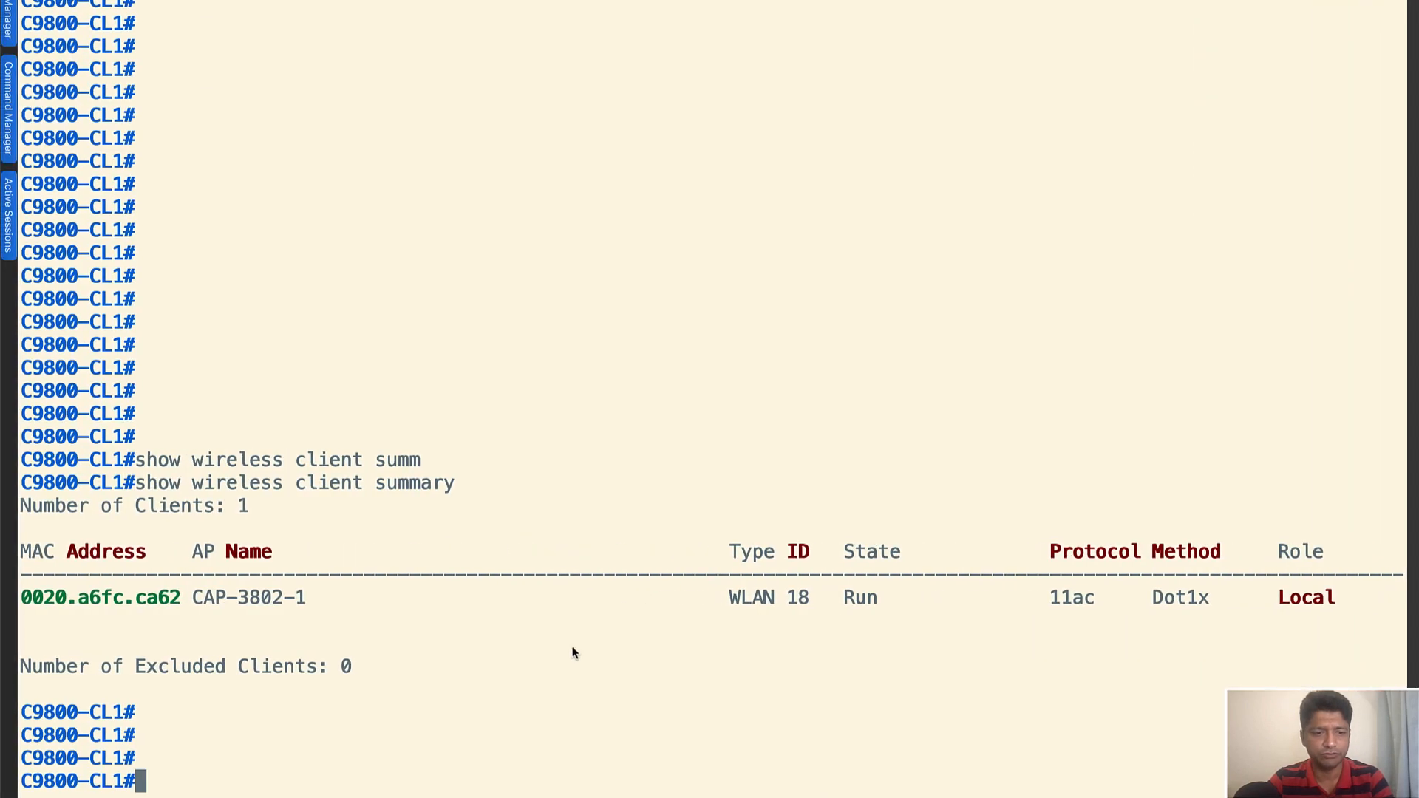
# Return to the C9800-CL1 terminal session and run "show wireless client summary detail ipv4"
pyautogui.press('Return')
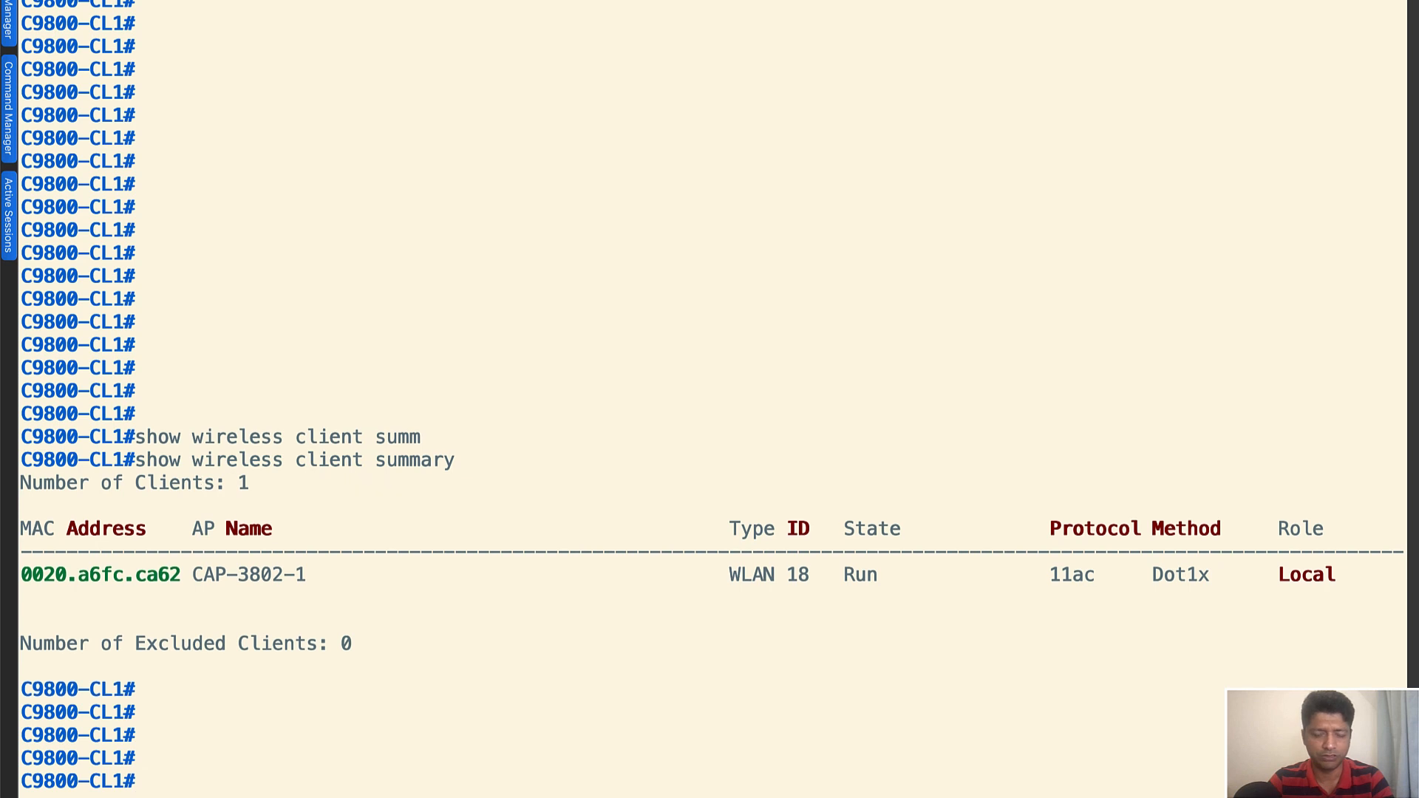
pyautogui.press('Return')
pyautogui.press('Return')
pyautogui.write('show wireless client summ')
pyautogui.press('Tab')
pyautogui.write('de')
pyautogui.press('Tab')
pyautogui.write('ipv4')
pyautogui.press('Return')
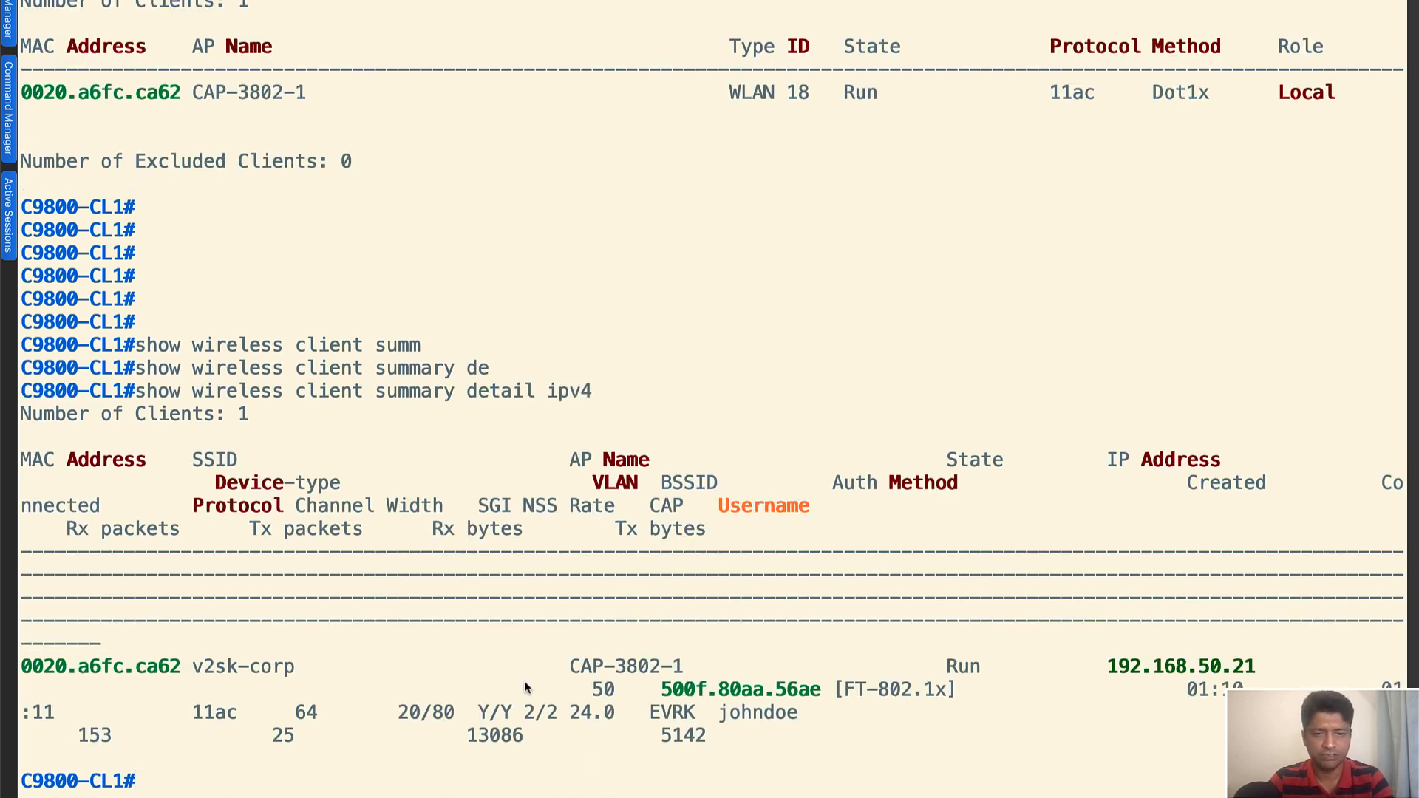
# Examine the v2sk-corp client's IP address, authentication method, state and username in the detailed summary output
pyautogui.moveTo(1085, 667); pyautogui.dragTo(1277, 668)
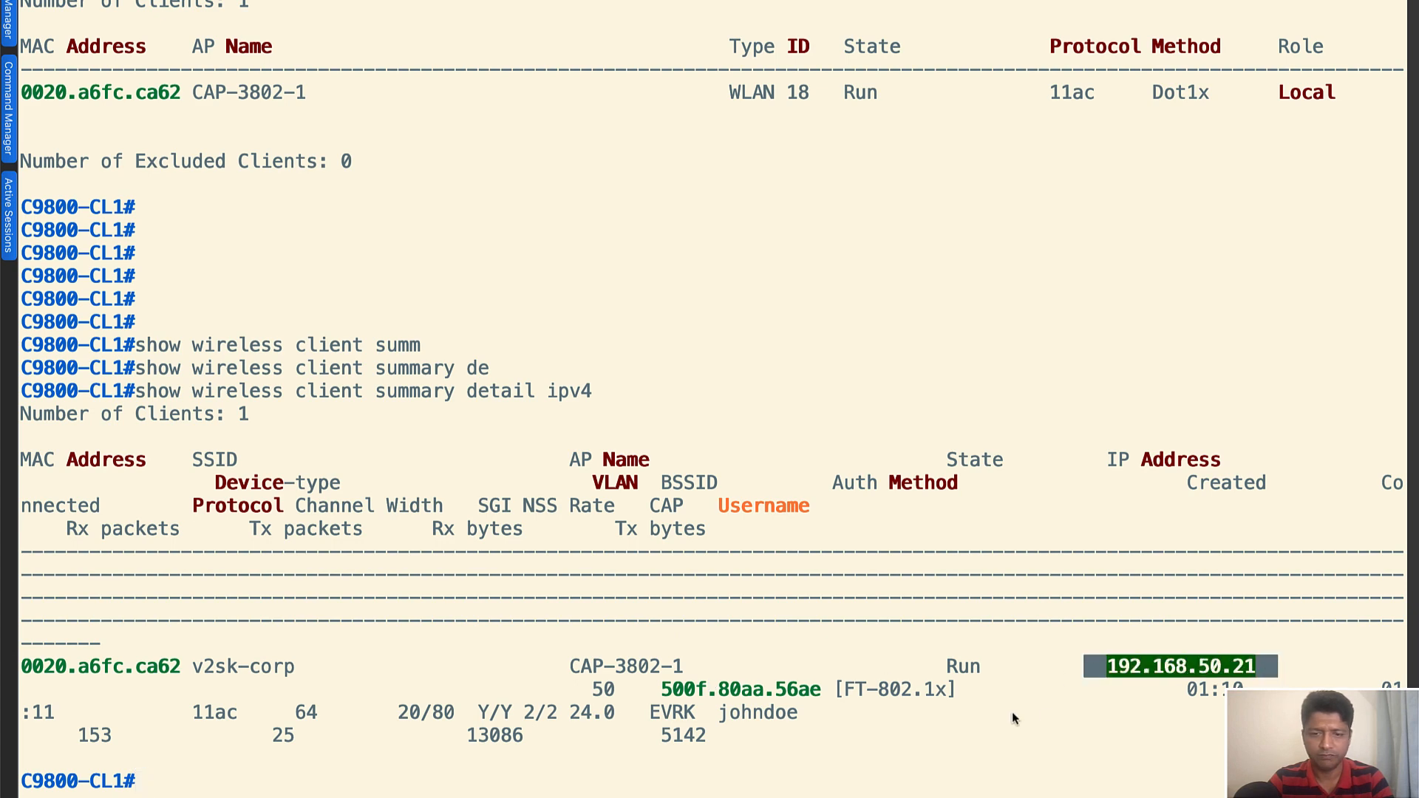
pyautogui.click(1046, 717)
pyautogui.moveTo(821, 690); pyautogui.dragTo(963, 704)
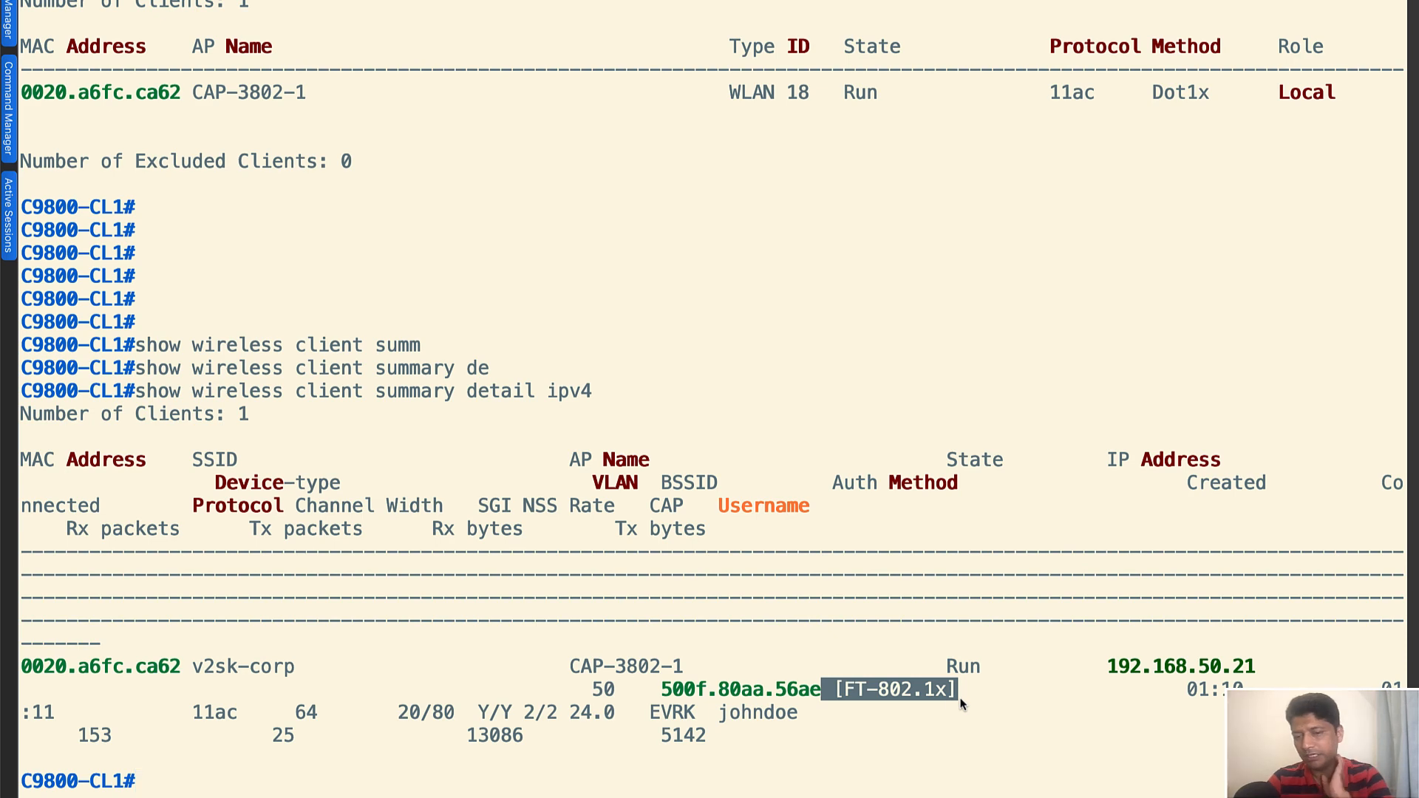
pyautogui.click(962, 702)
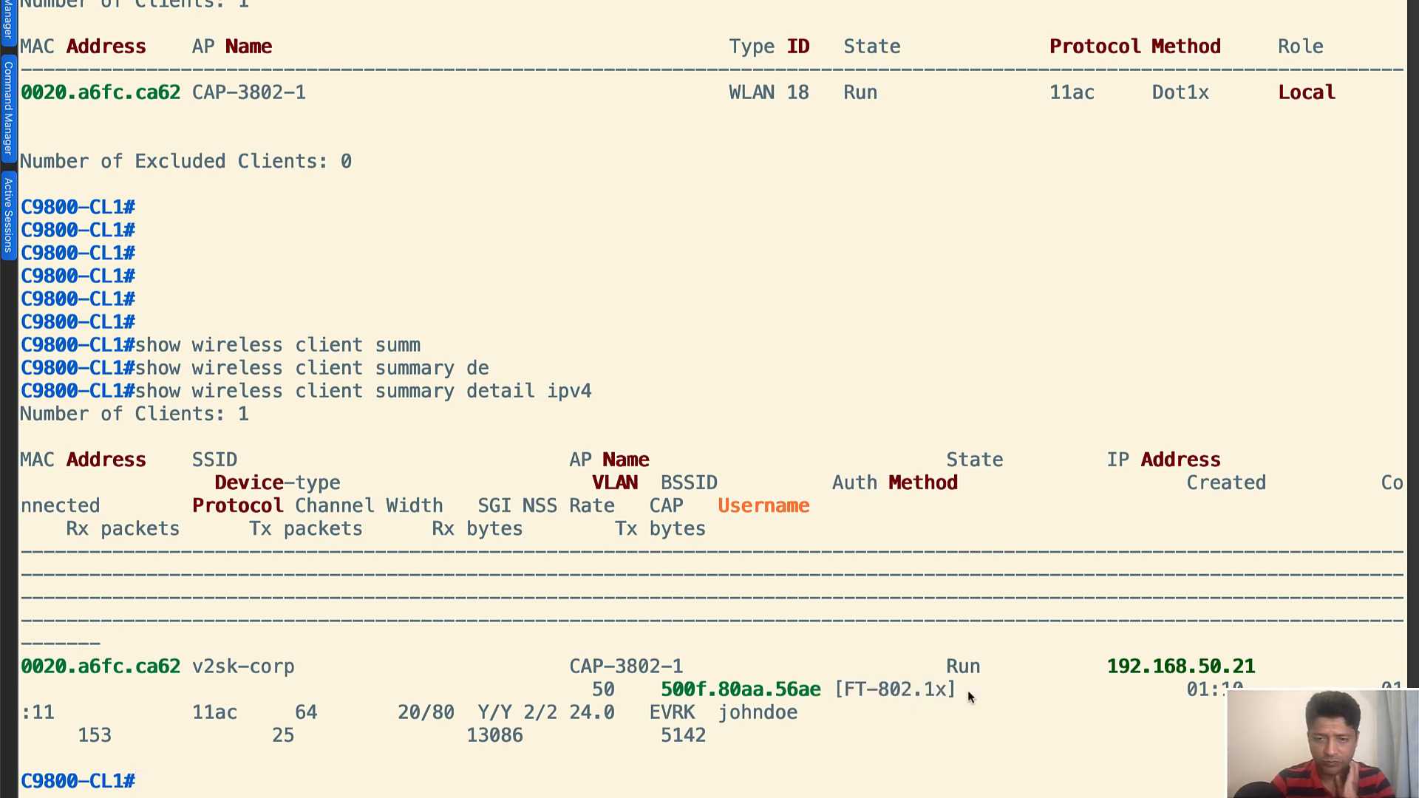
pyautogui.moveTo(993, 663); pyautogui.dragTo(906, 663)
pyautogui.click(907, 663)
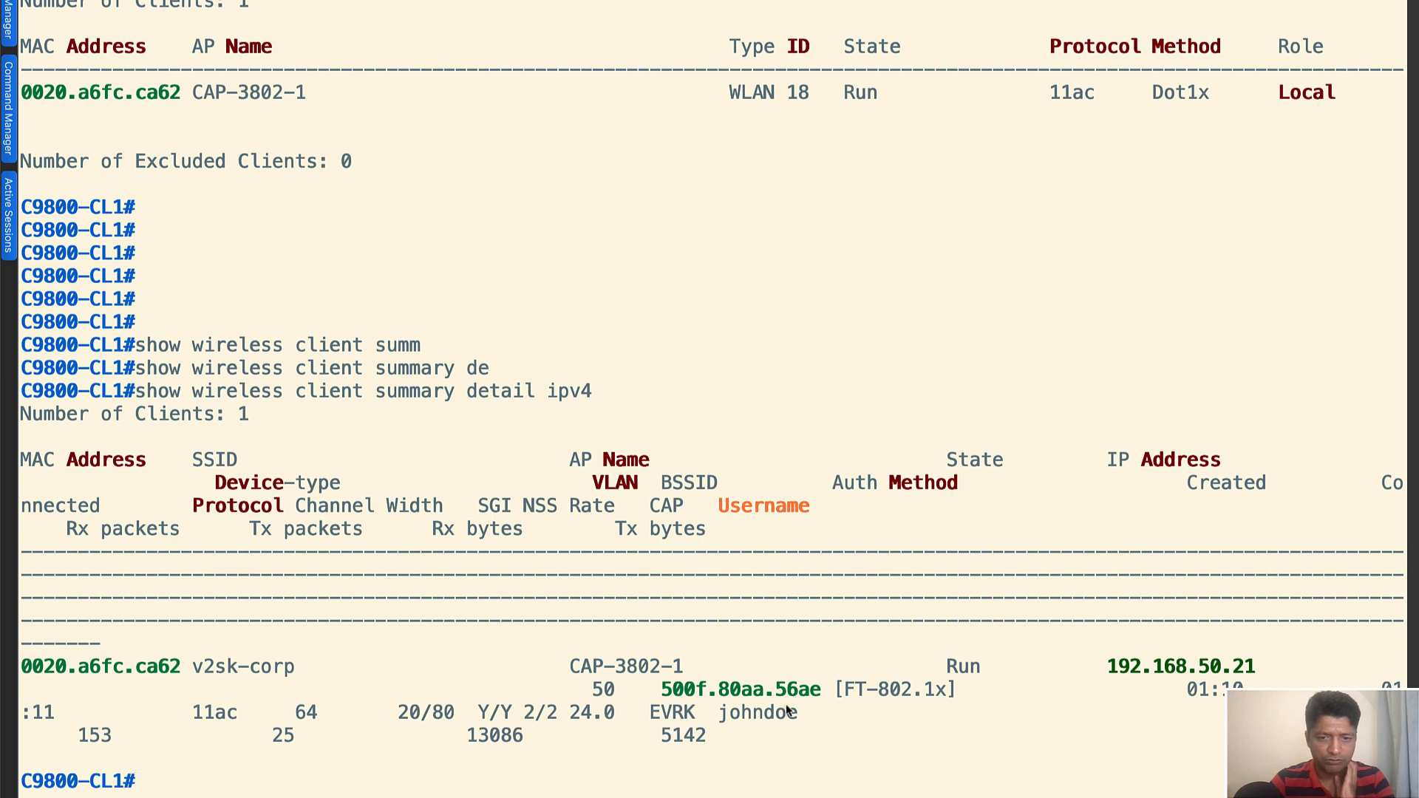
pyautogui.moveTo(720, 713); pyautogui.dragTo(797, 713)
pyautogui.click(831, 723)
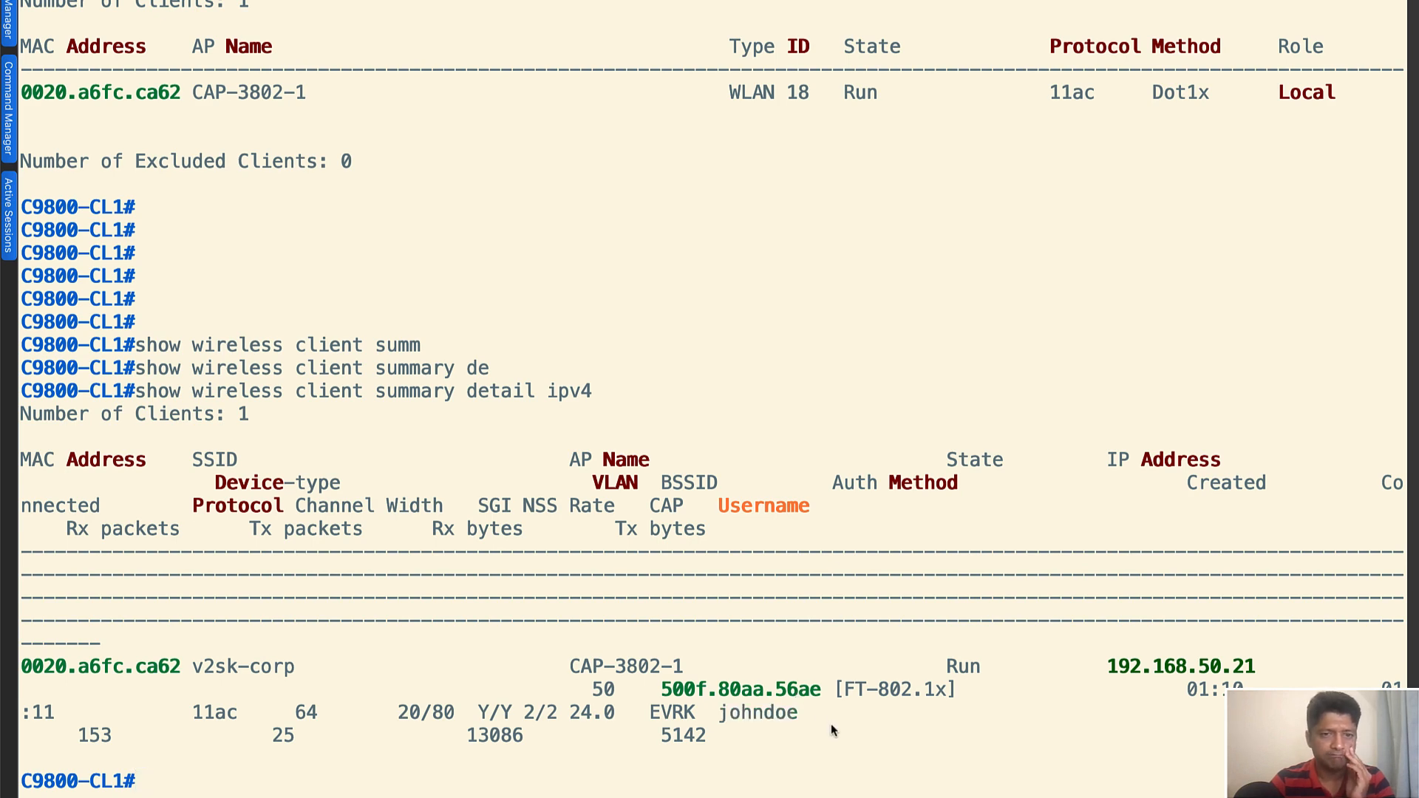
pyautogui.press('Return')
pyautogui.press('Return')
pyautogui.press('Return')
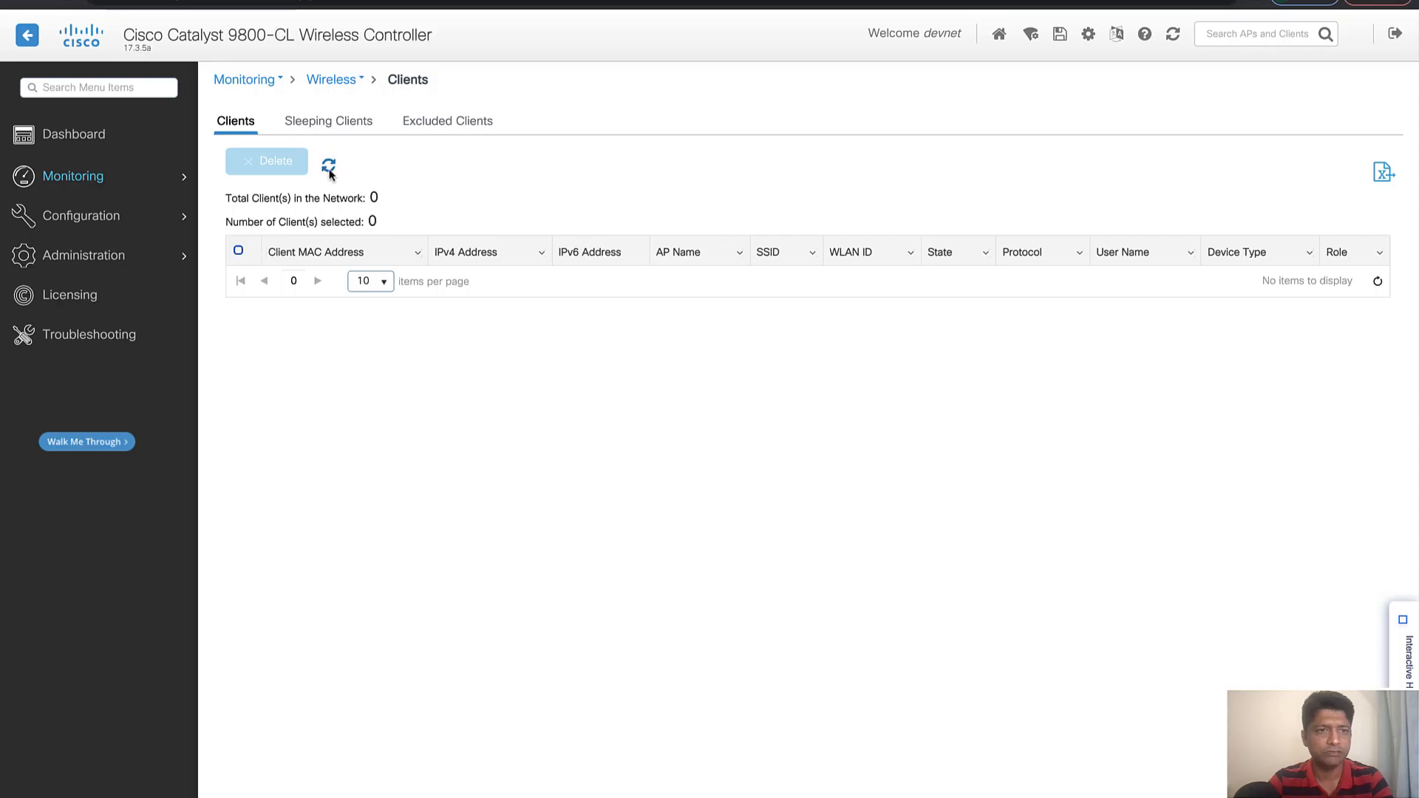
# In the Catalyst 9800-CL web interface, refresh the wireless clients list and open the listed client's general properties
pyautogui.click(328, 166)
pyautogui.click(320, 279)
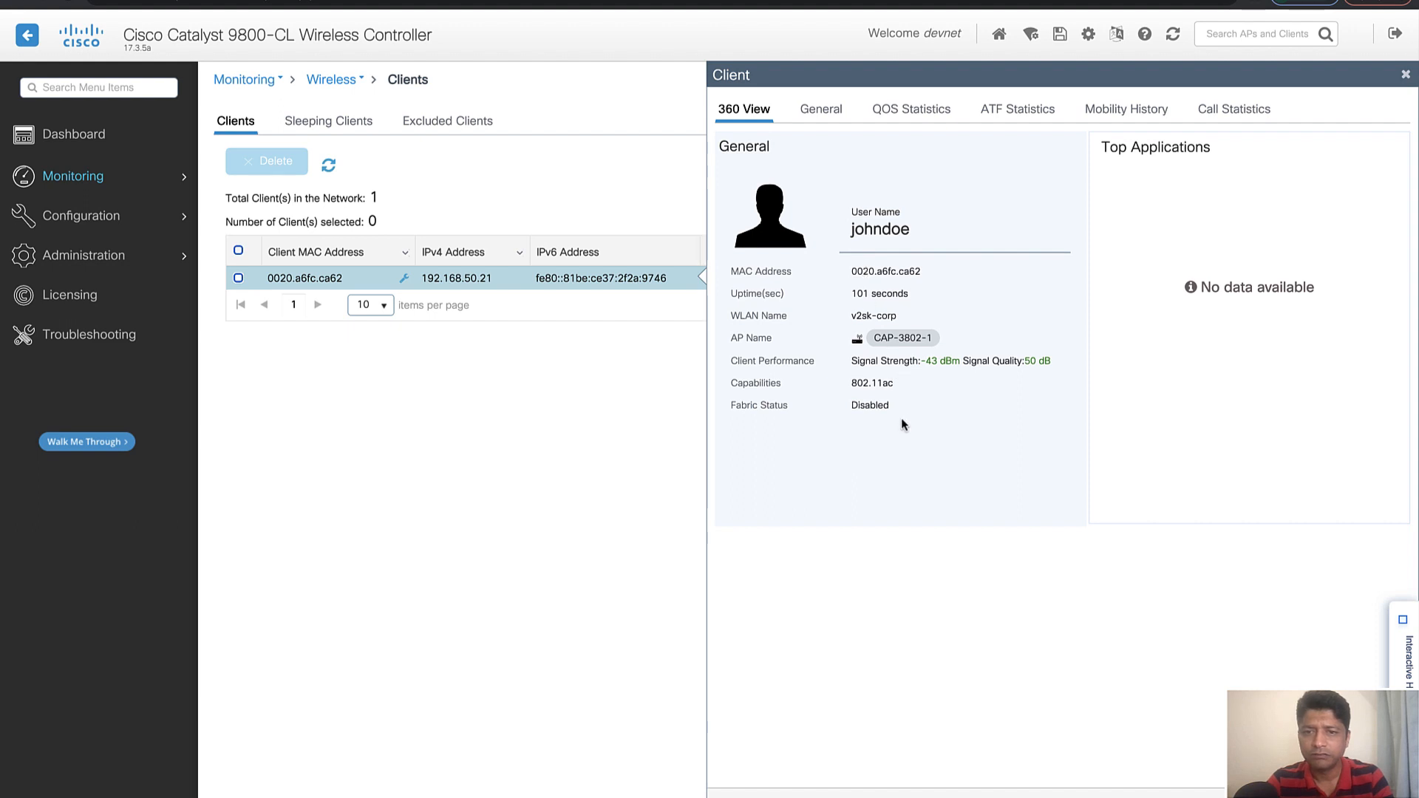
pyautogui.click(826, 116)
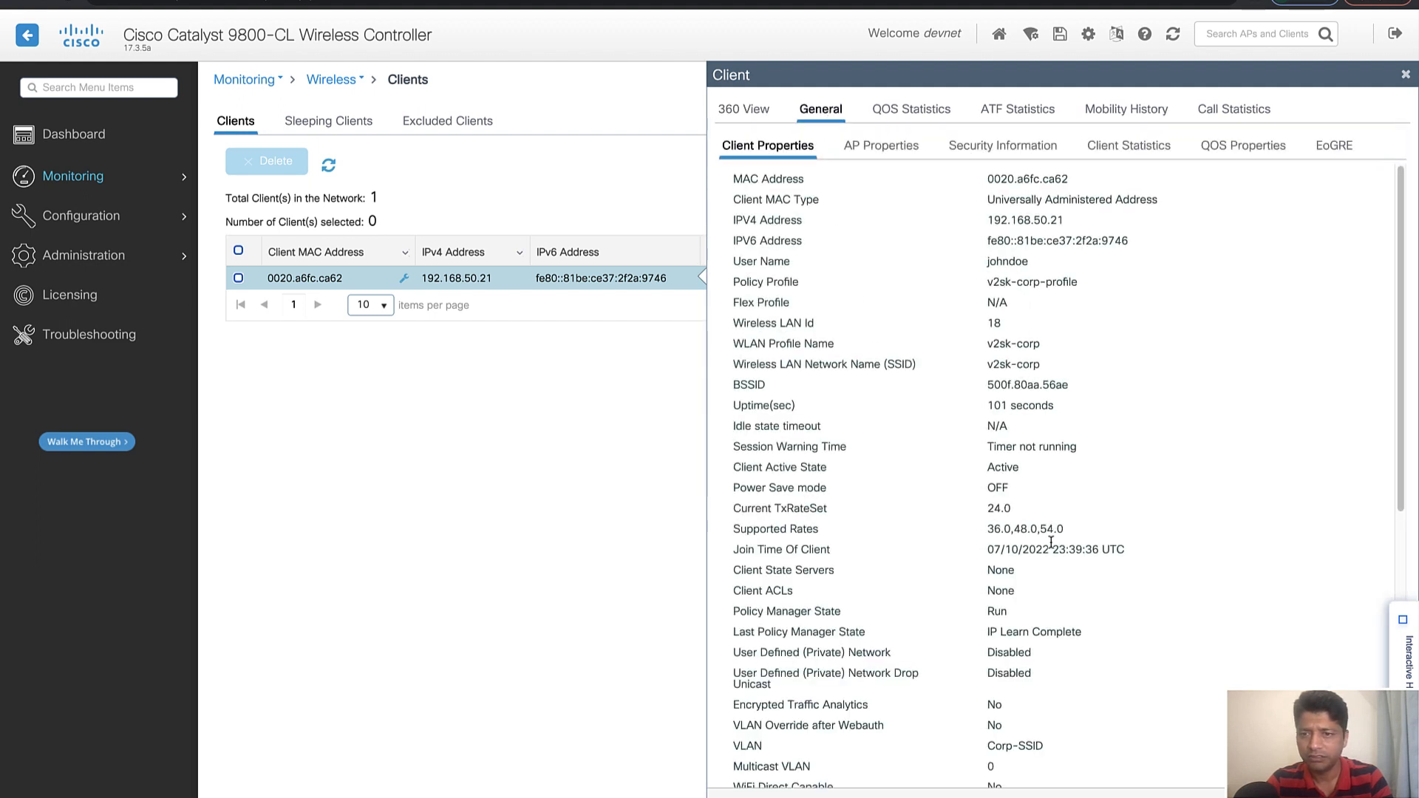
# Review the client's properties, including its IPv4 address, policy profile, VLAN and server IP
pyautogui.moveTo(1072, 222); pyautogui.dragTo(966, 215)
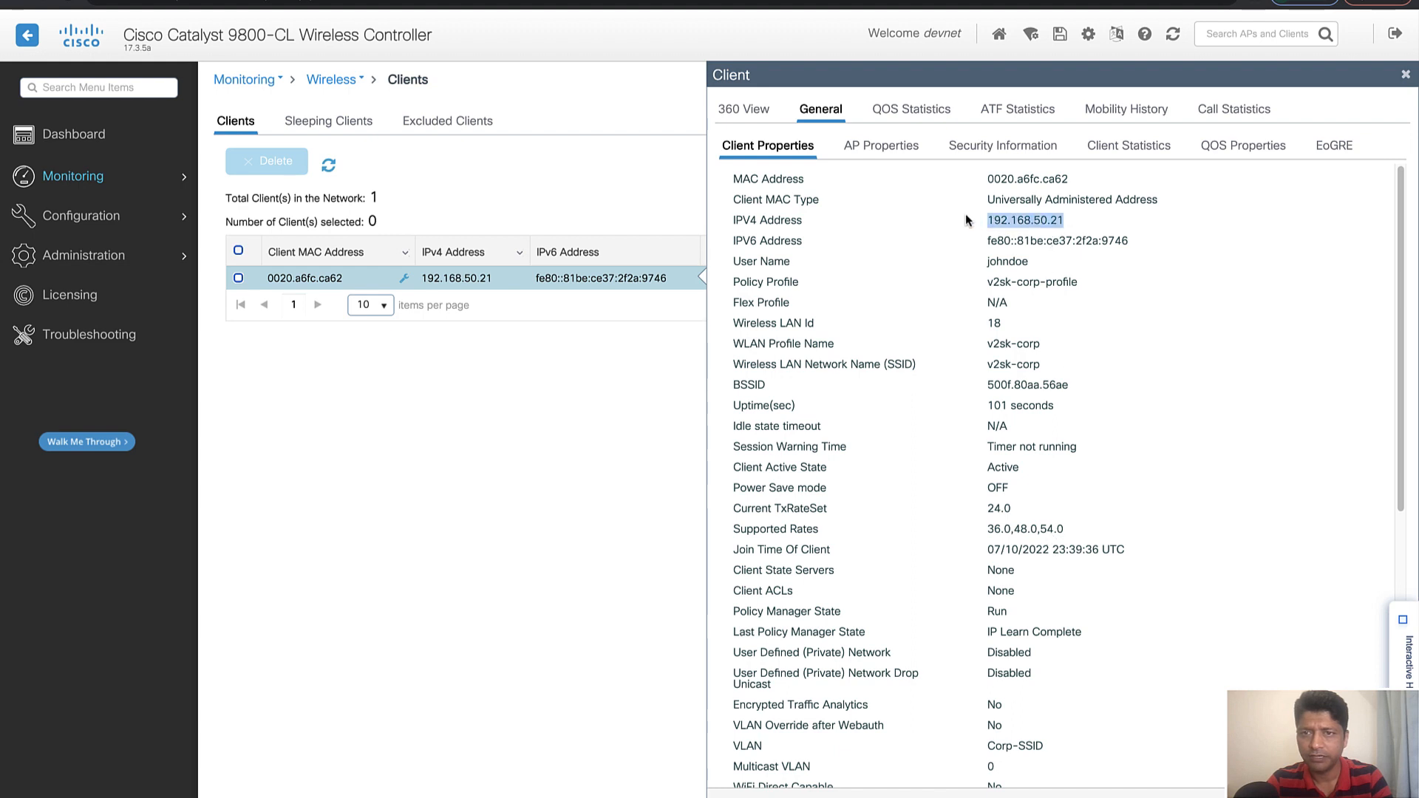
pyautogui.moveTo(1080, 282); pyautogui.dragTo(981, 284)
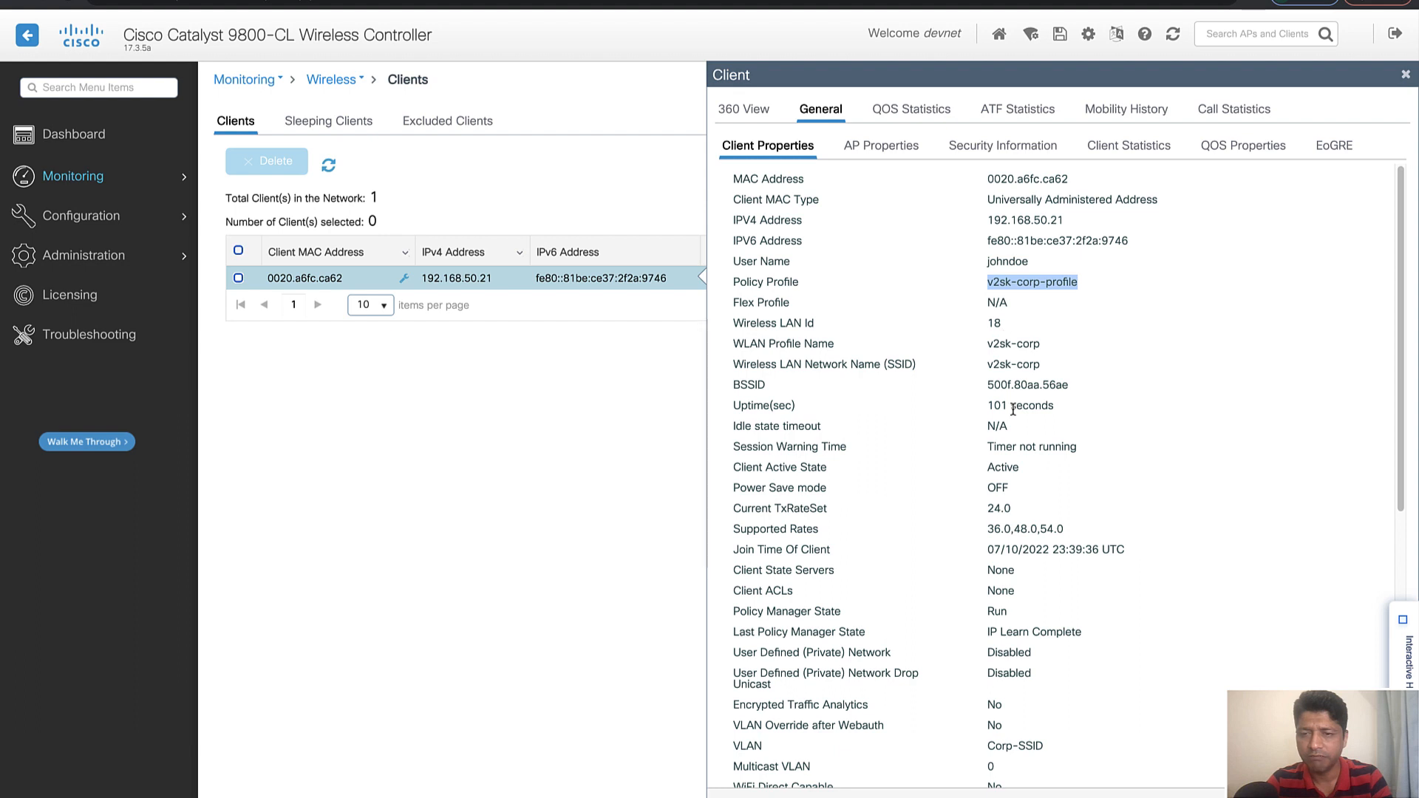
pyautogui.scroll(-3, 1013, 406)
pyautogui.scroll(-6, 1014, 411)
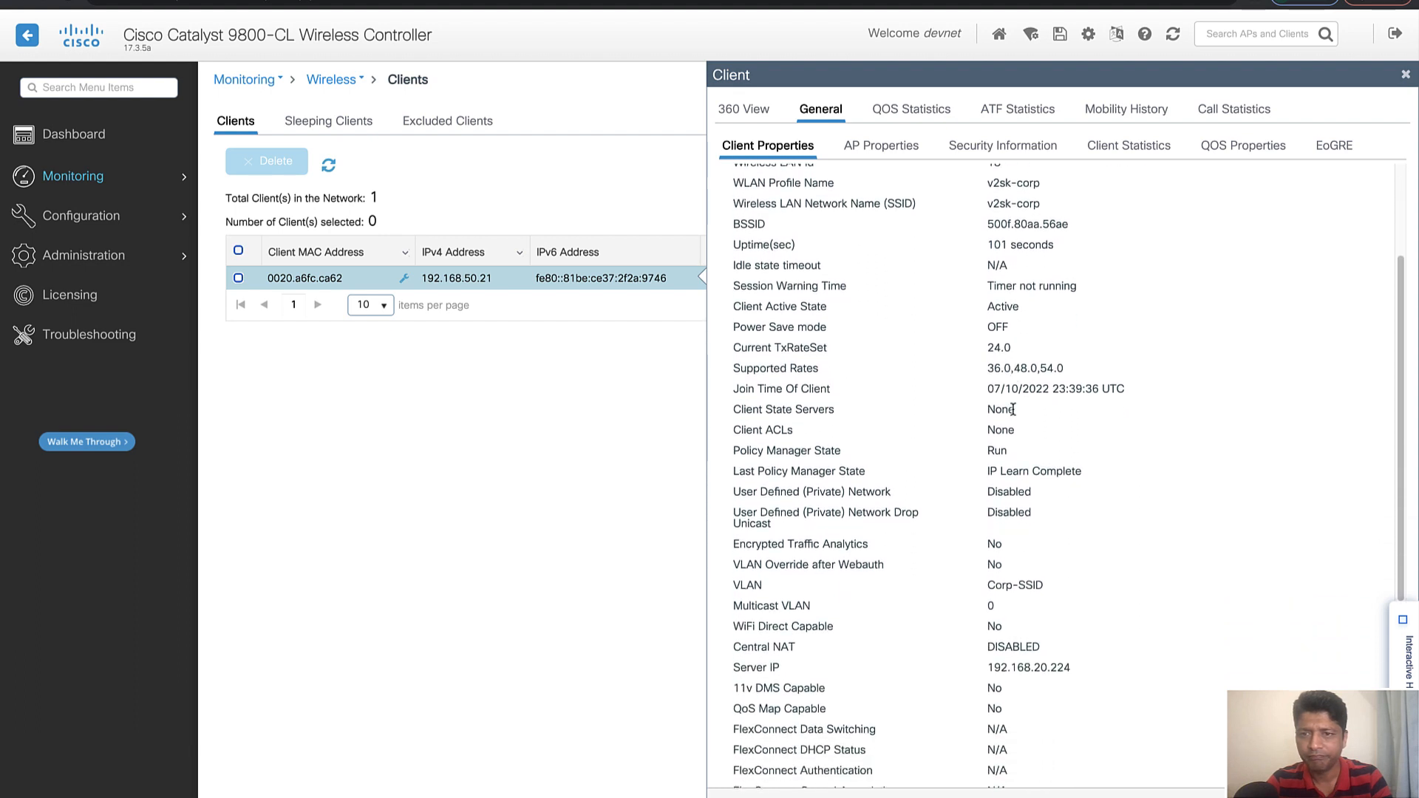
pyautogui.scroll(-3, 1013, 413)
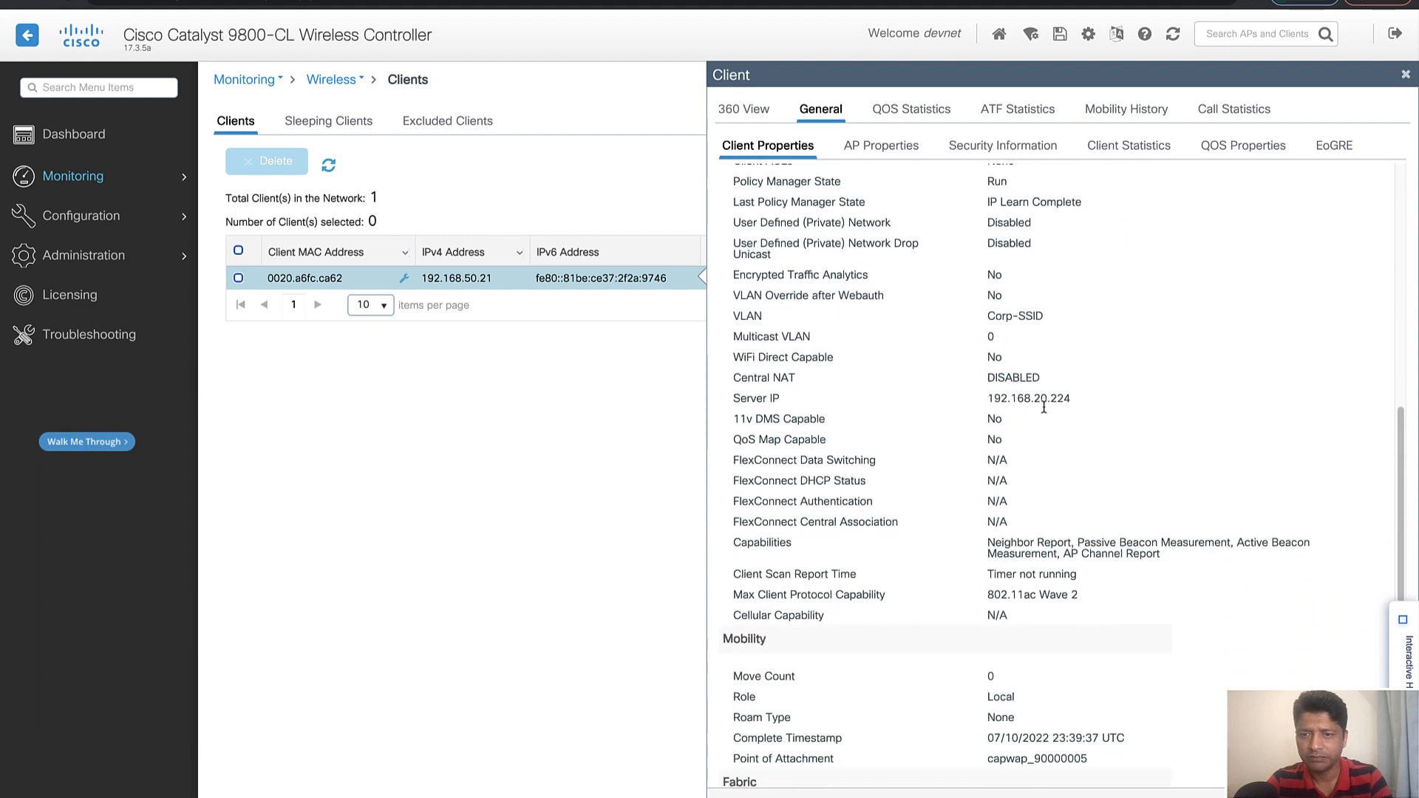
pyautogui.moveTo(1073, 397); pyautogui.dragTo(991, 397)
pyautogui.scroll(-2, 1005, 454)
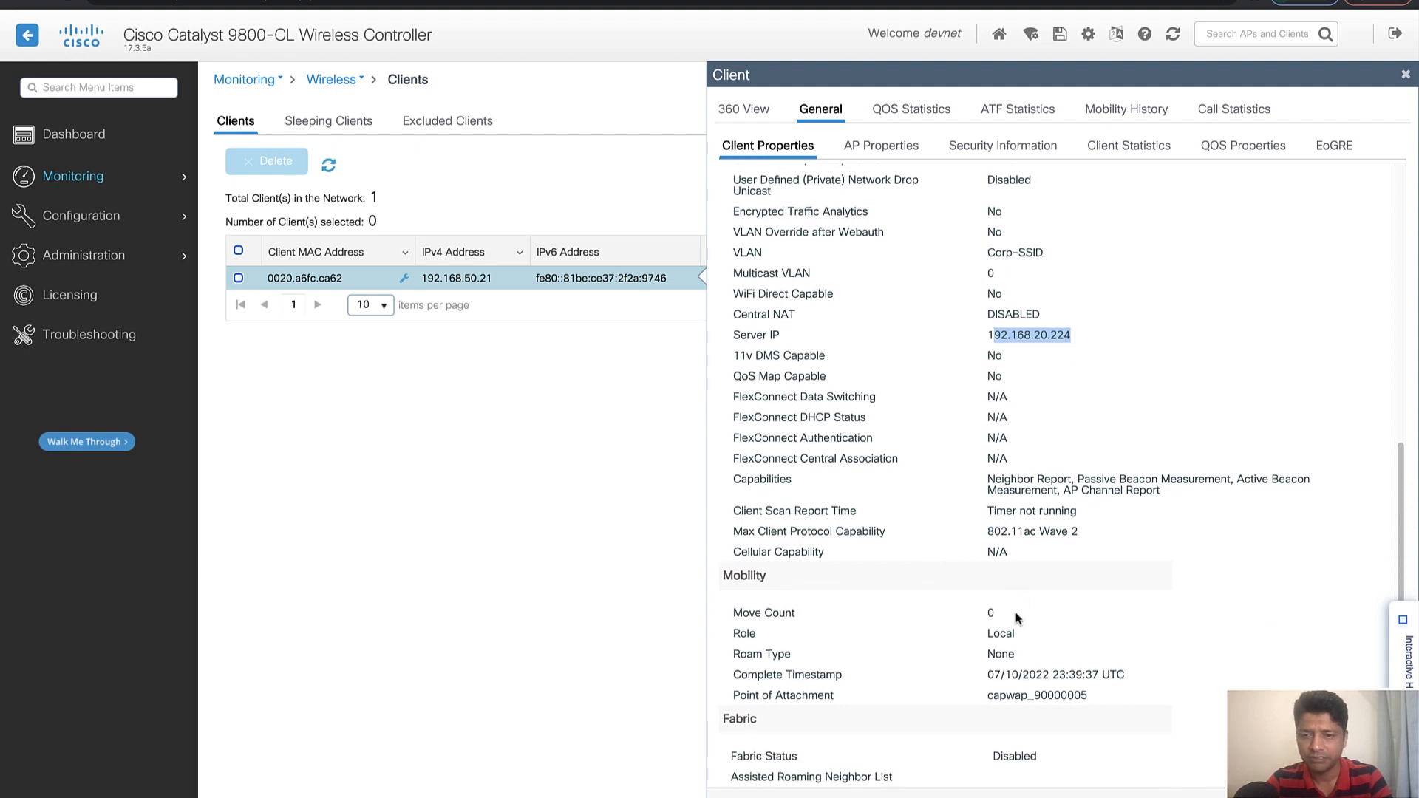
pyautogui.scroll(14, 1021, 482)
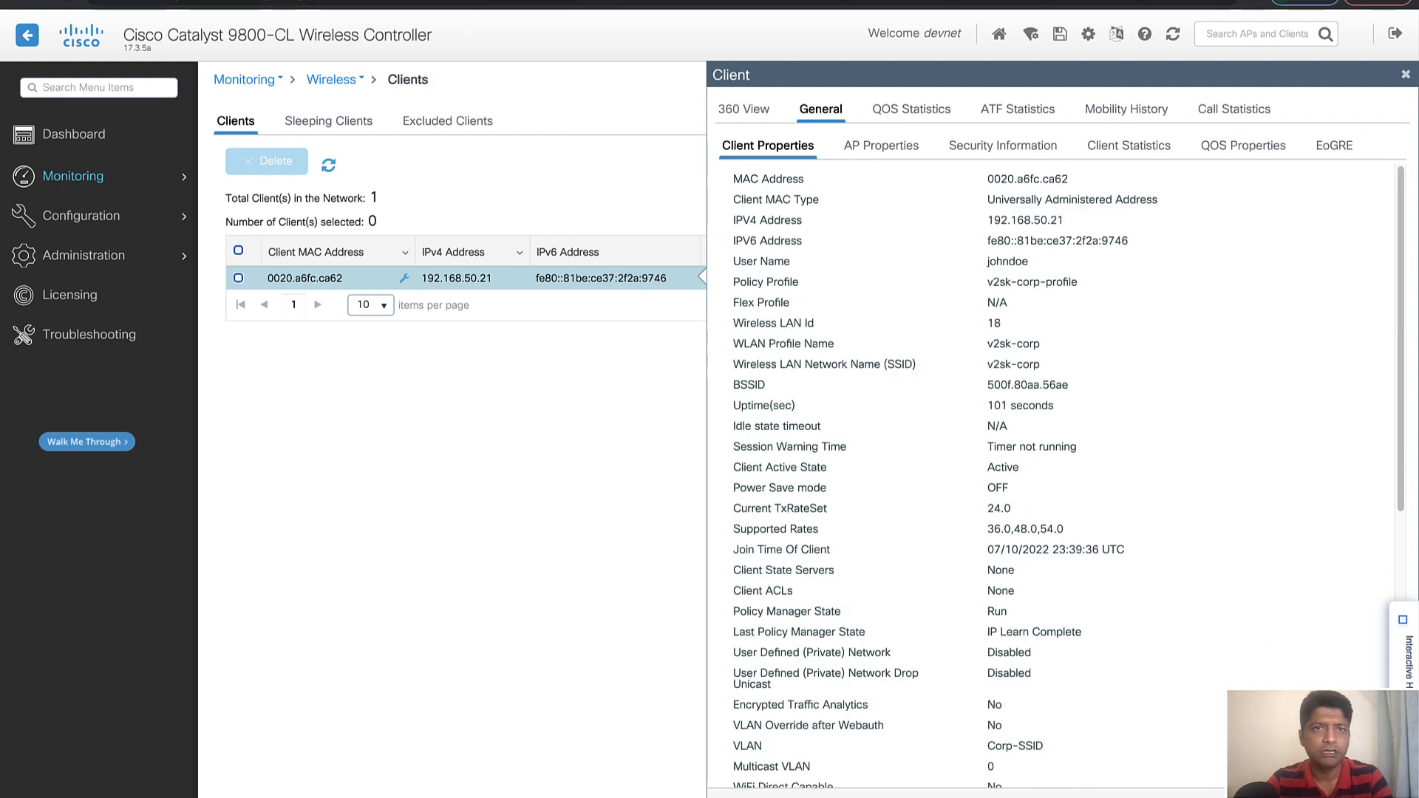
# Switch to the domain controller's DHCP console, refresh the Corp-SSID scope and check its address leases for the client
pyautogui.click(433, 2)
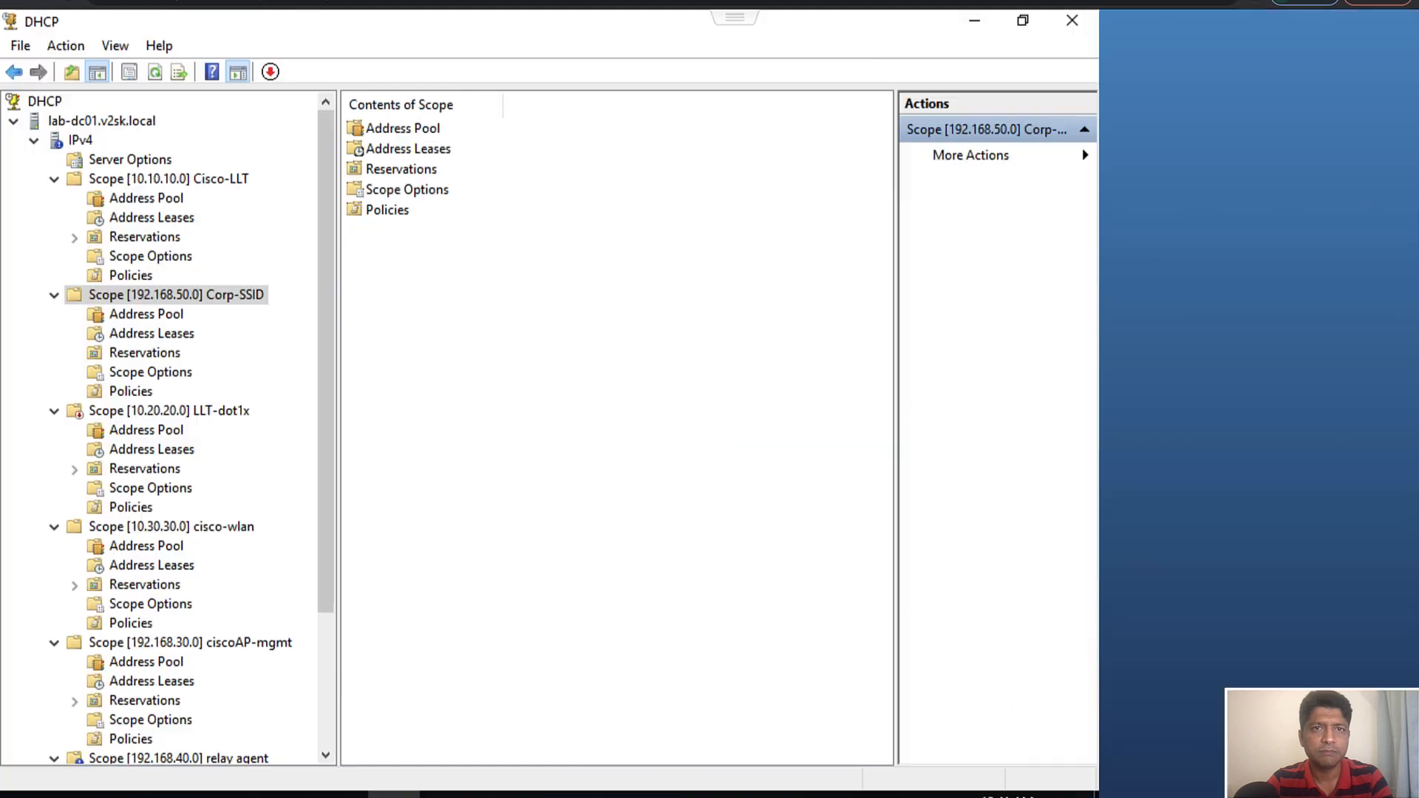
pyautogui.click(157, 333)
pyautogui.click(165, 297)
pyautogui.click(167, 336)
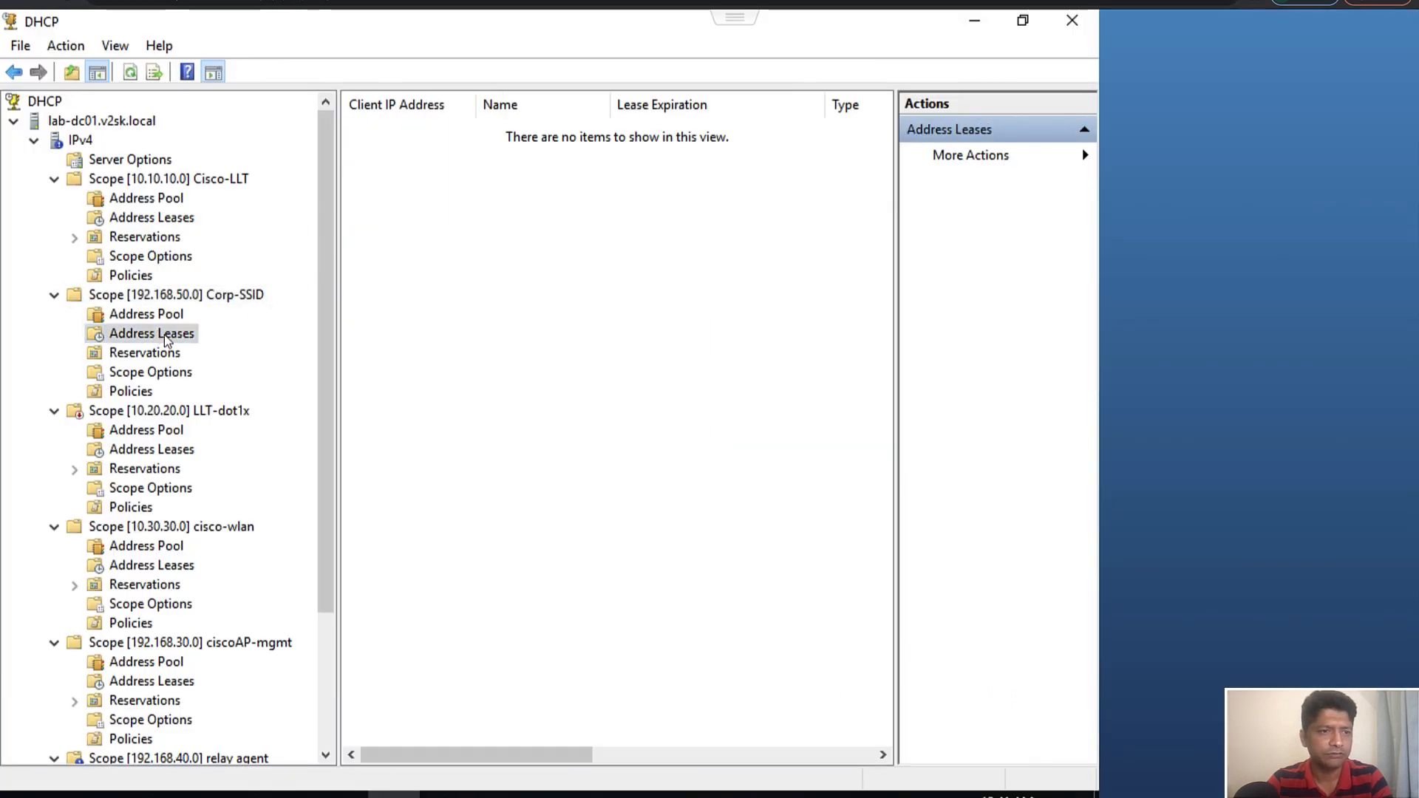
pyautogui.click(164, 295)
pyautogui.rightClick(161, 295)
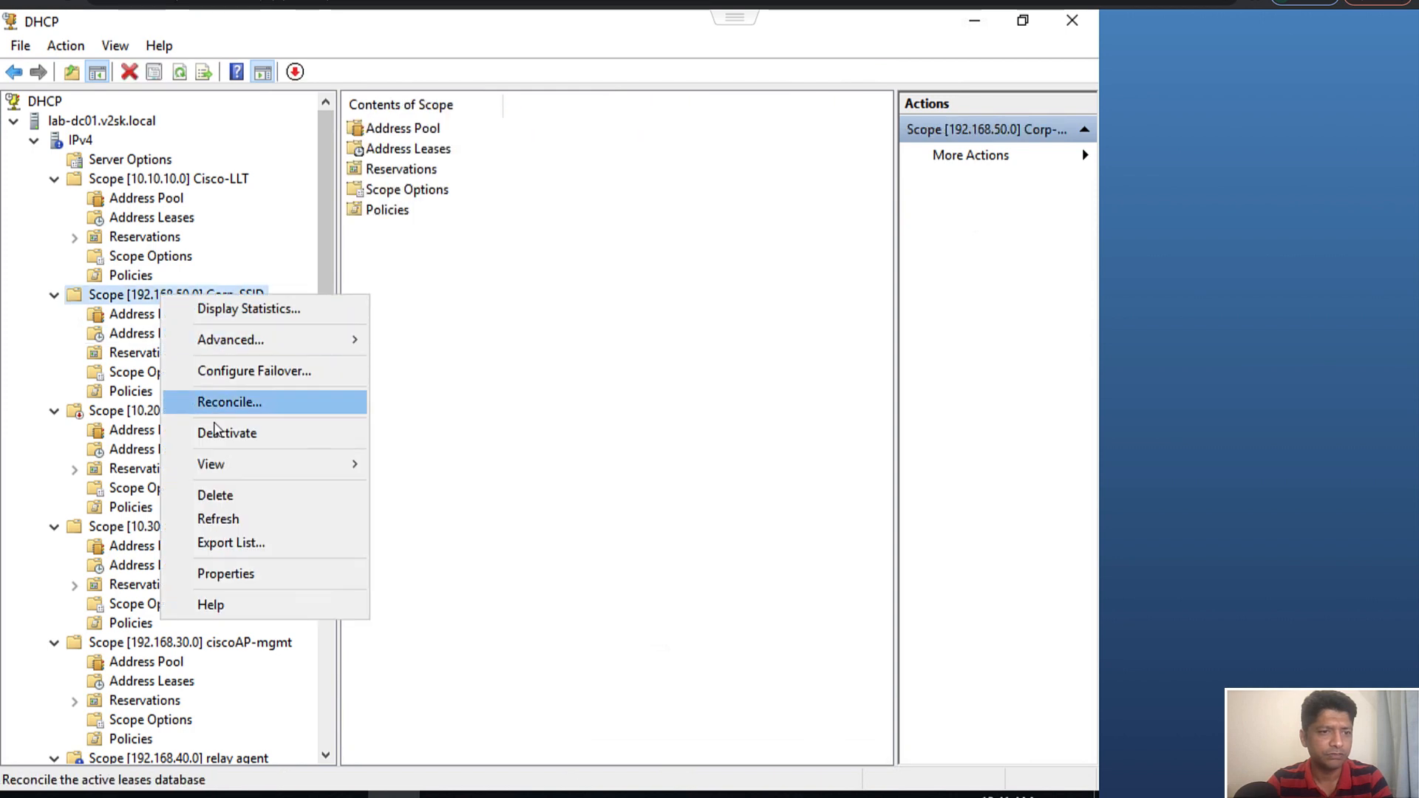
pyautogui.click(224, 527)
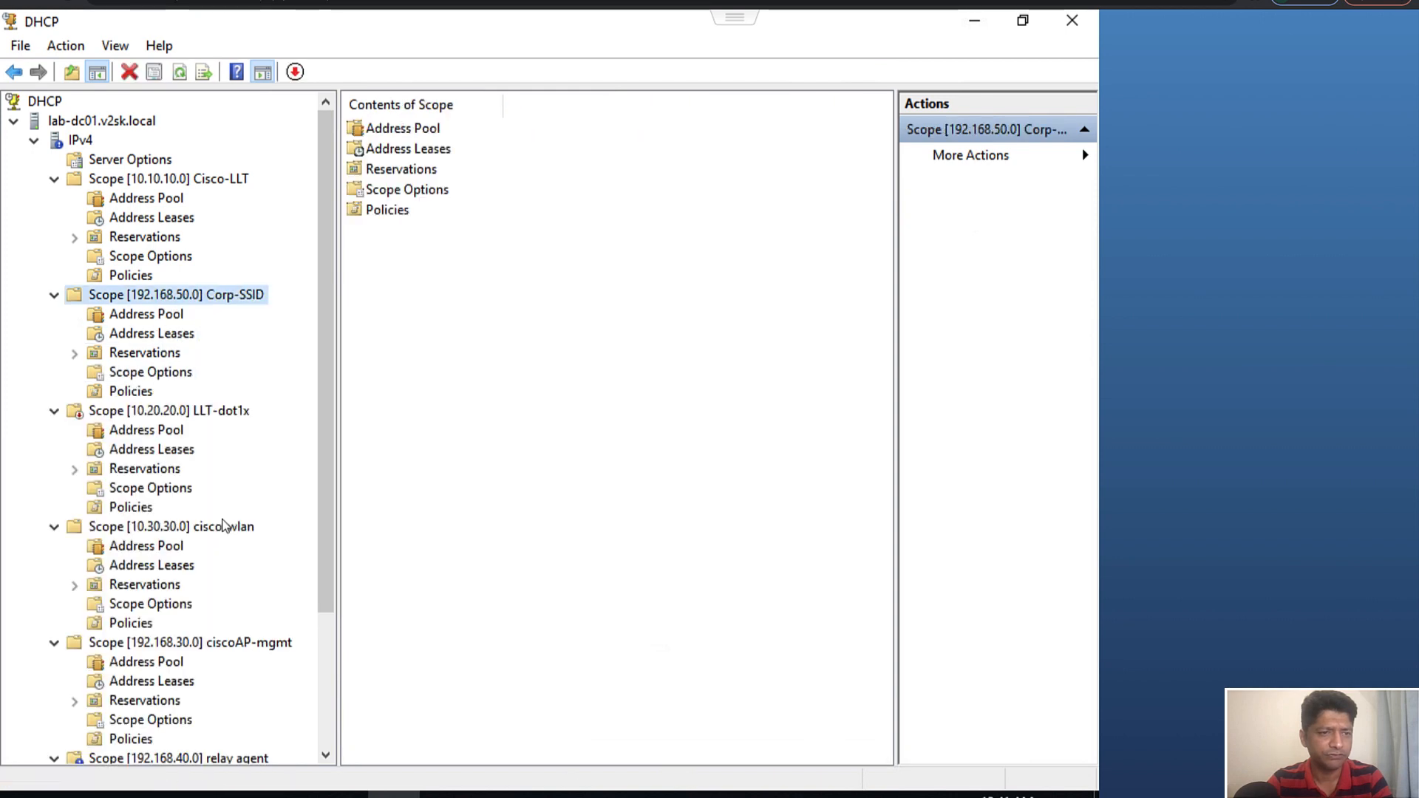
pyautogui.click(152, 335)
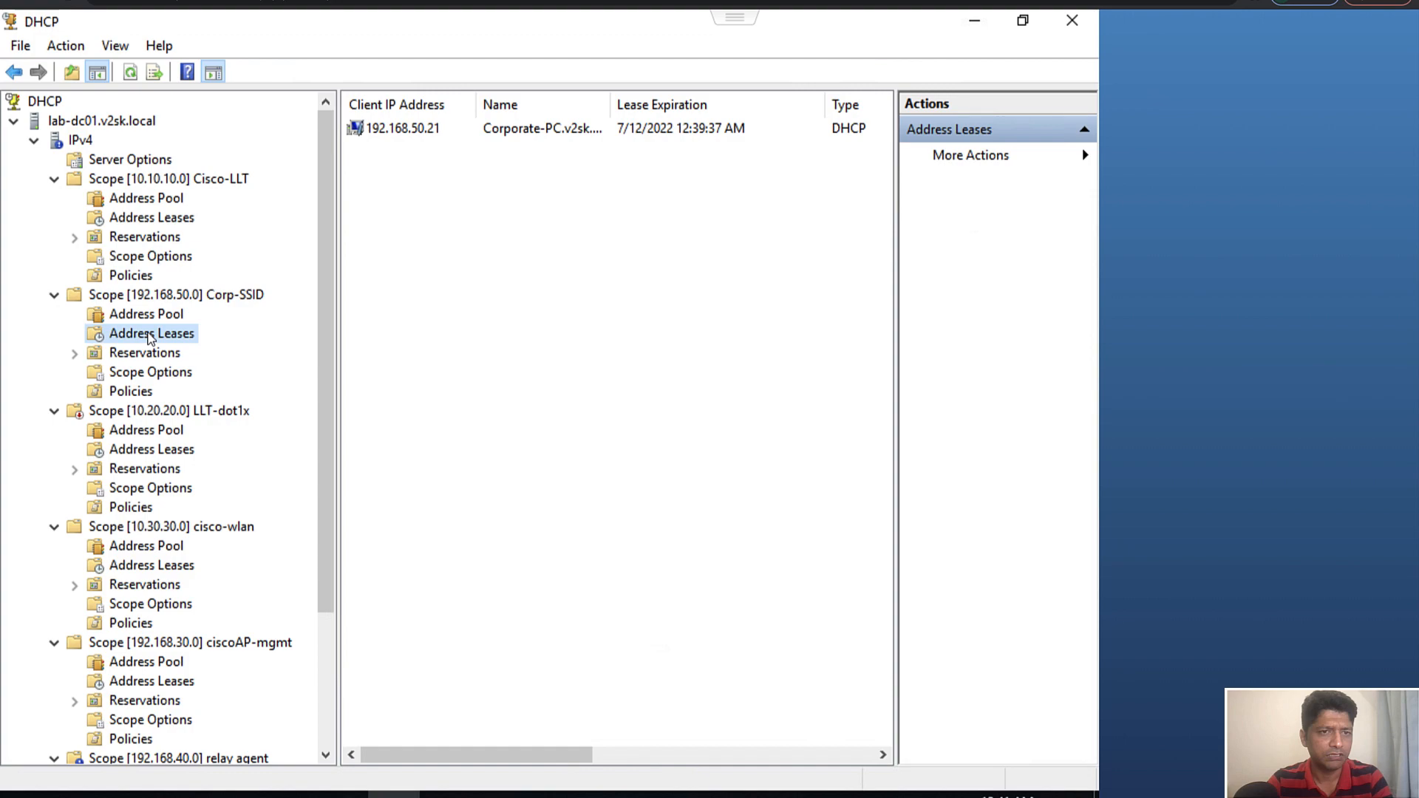
pyautogui.click(454, 130)
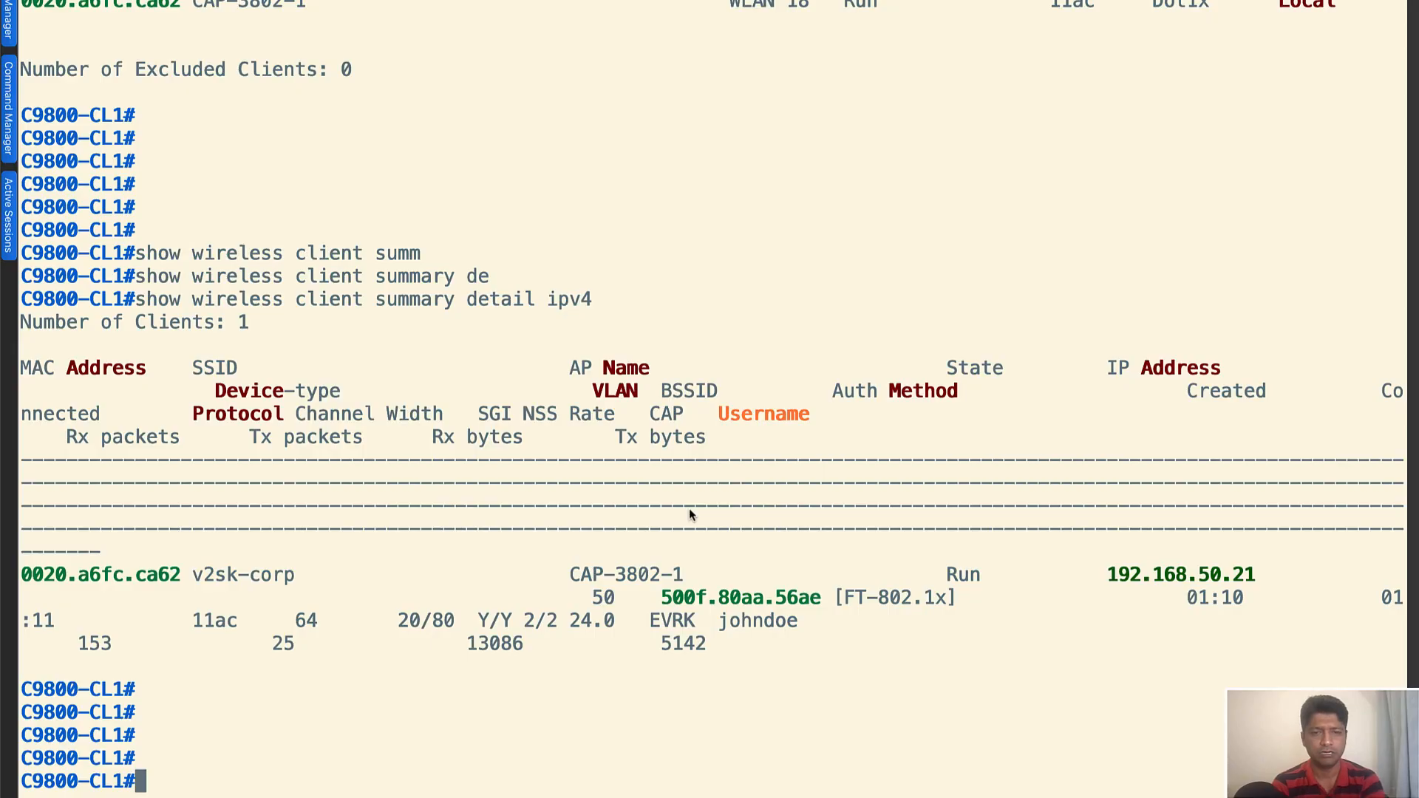